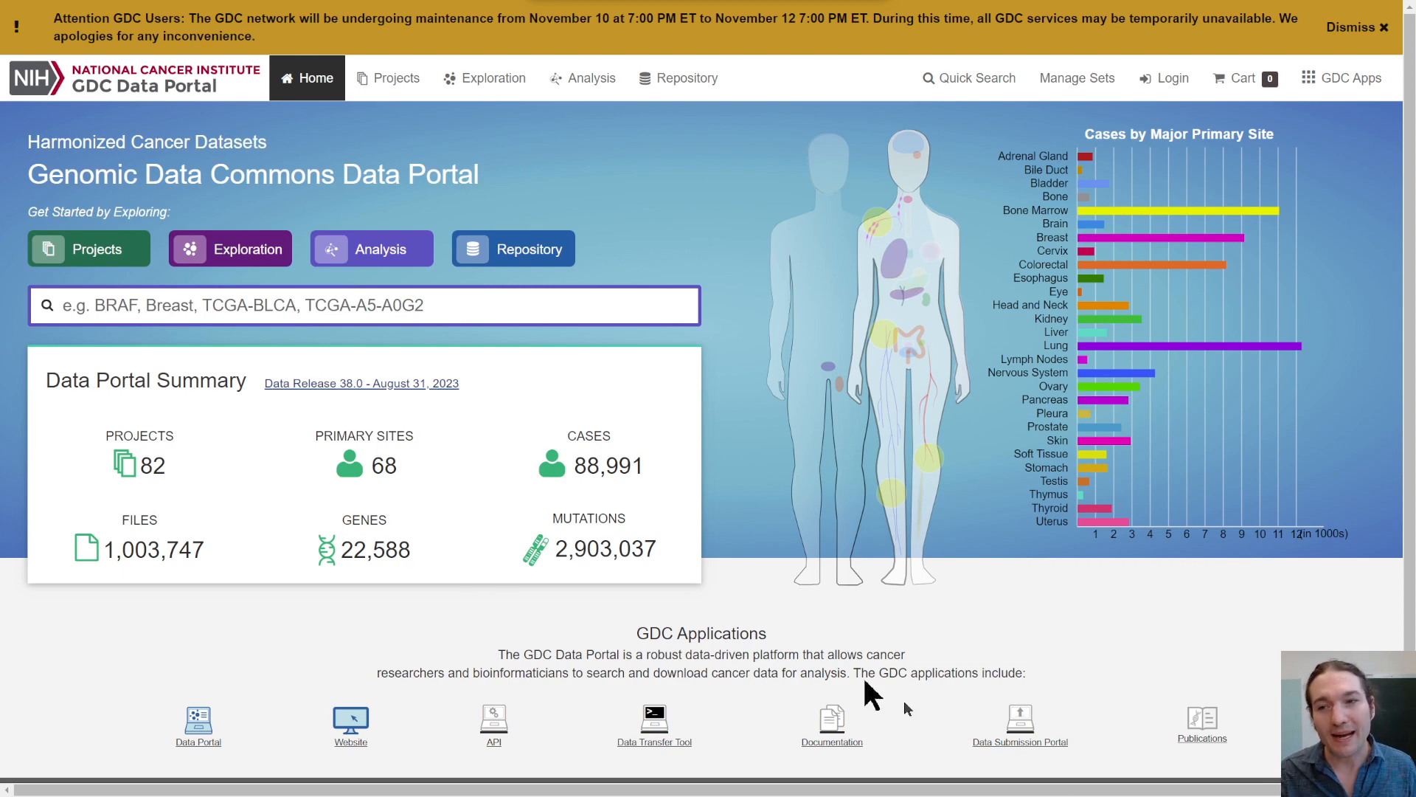
- Dismiss the network maintenance notice and open the cart to check its contents
{"action": "left_click", "coordinate": [1352, 29]}
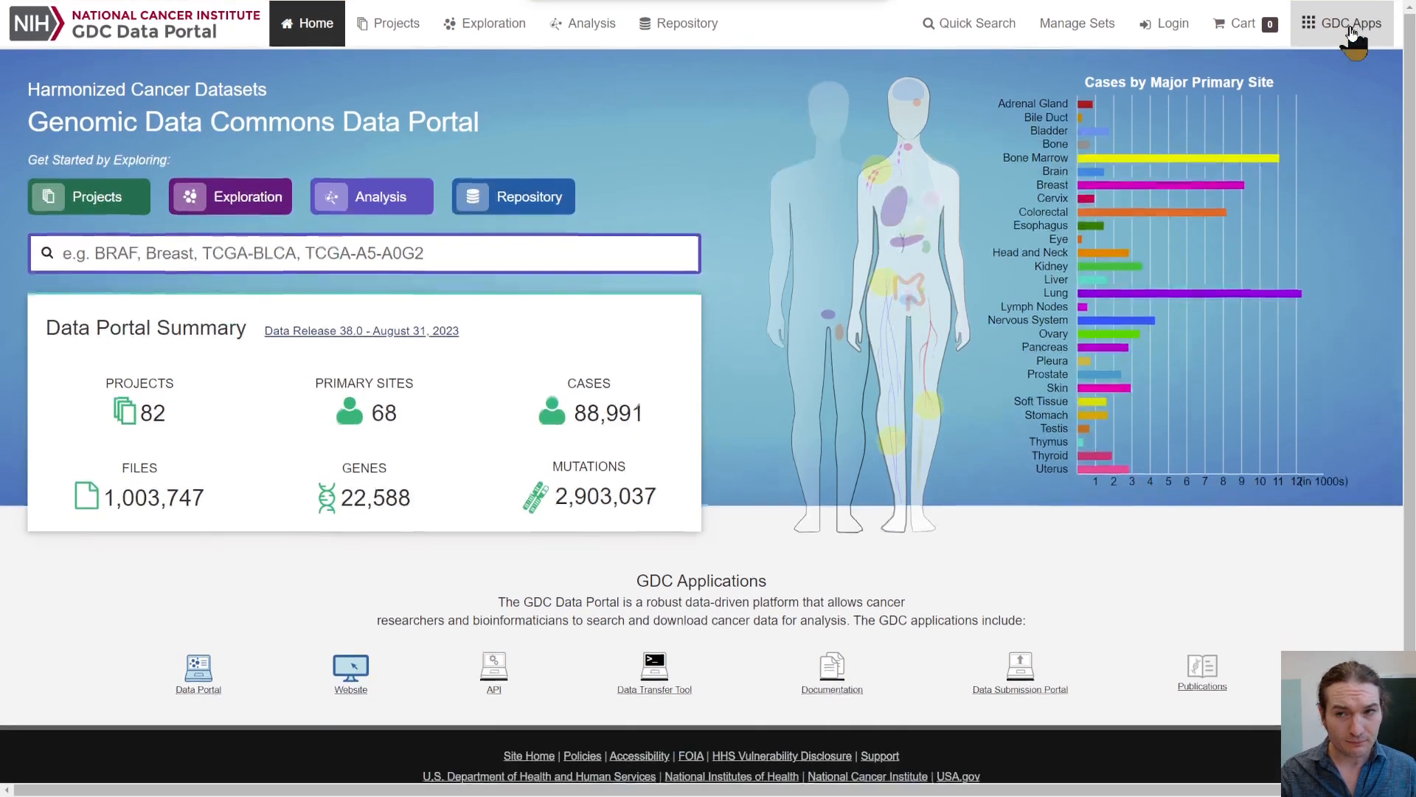
{"action": "left_click", "coordinate": [1267, 37]}
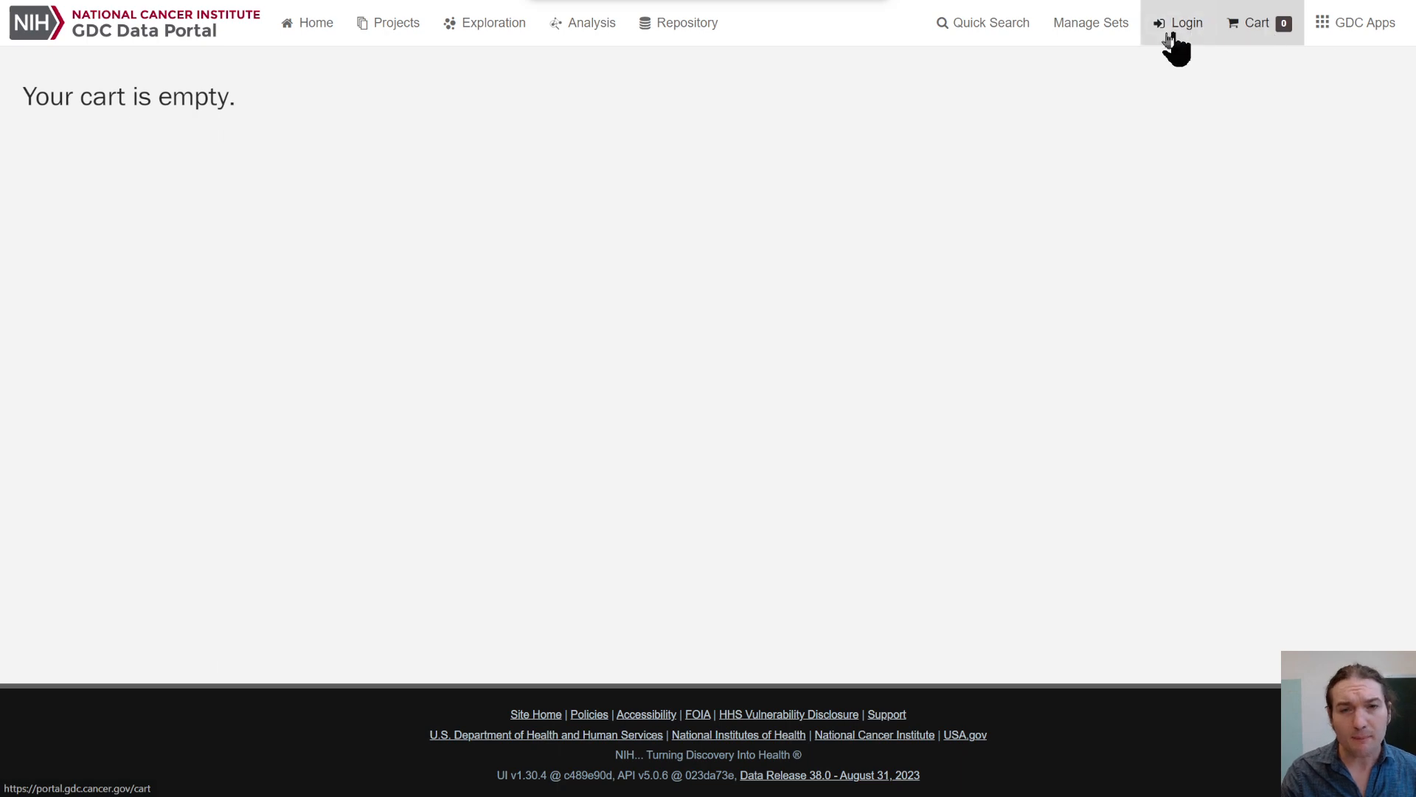
- Delete all saved sets in the saved-set manager and close the deletion notice
{"action": "left_click", "coordinate": [1081, 46]}
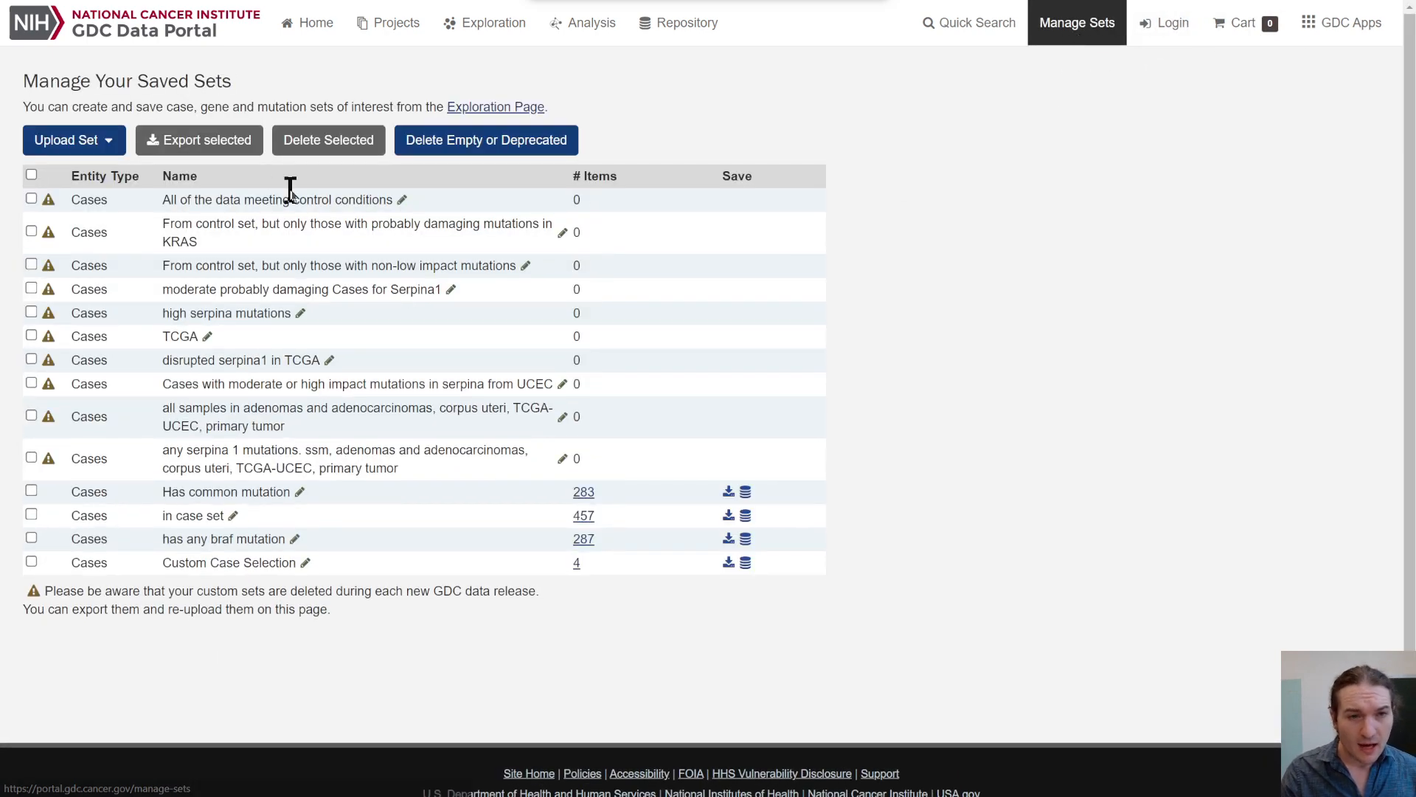
{"action": "left_click", "coordinate": [31, 175]}
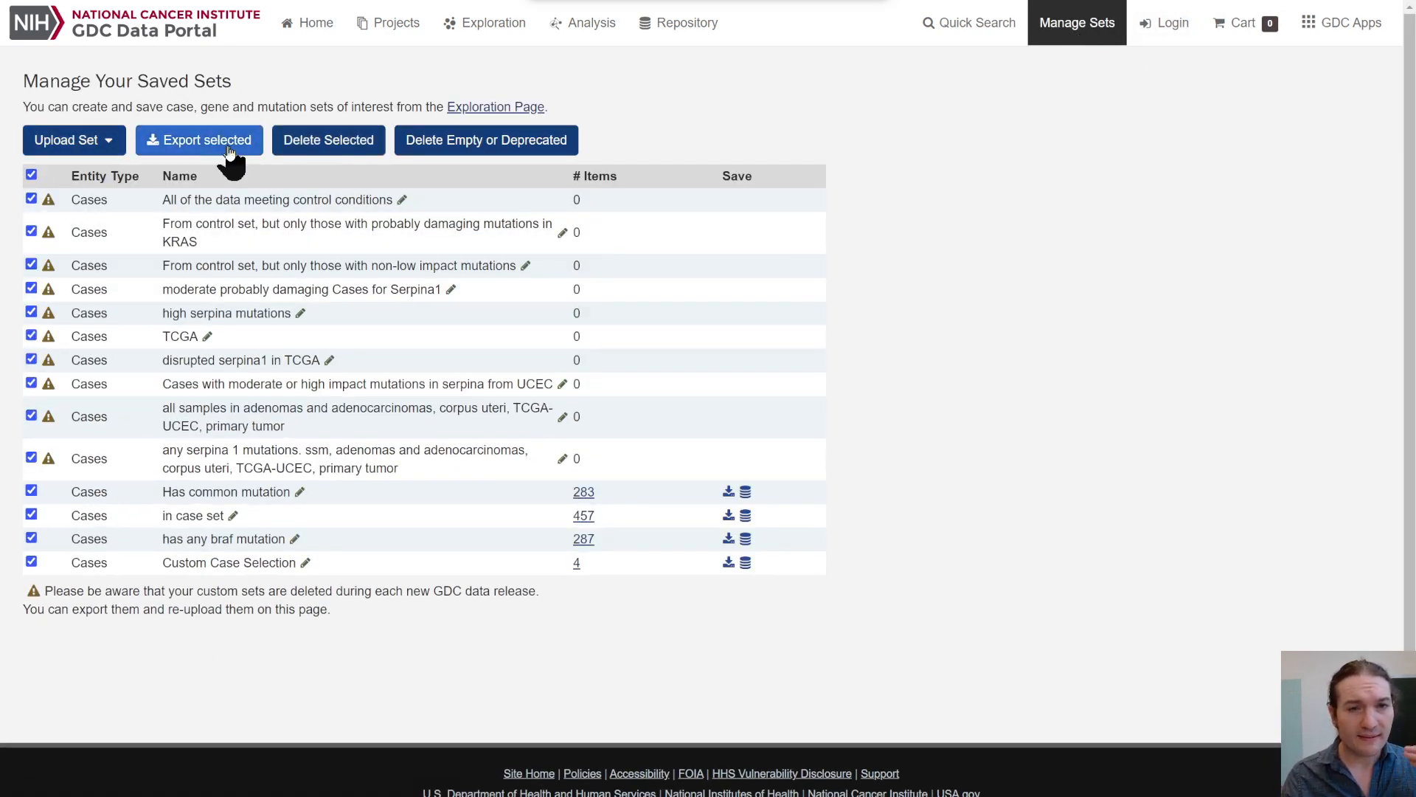
{"action": "left_click", "coordinate": [303, 153]}
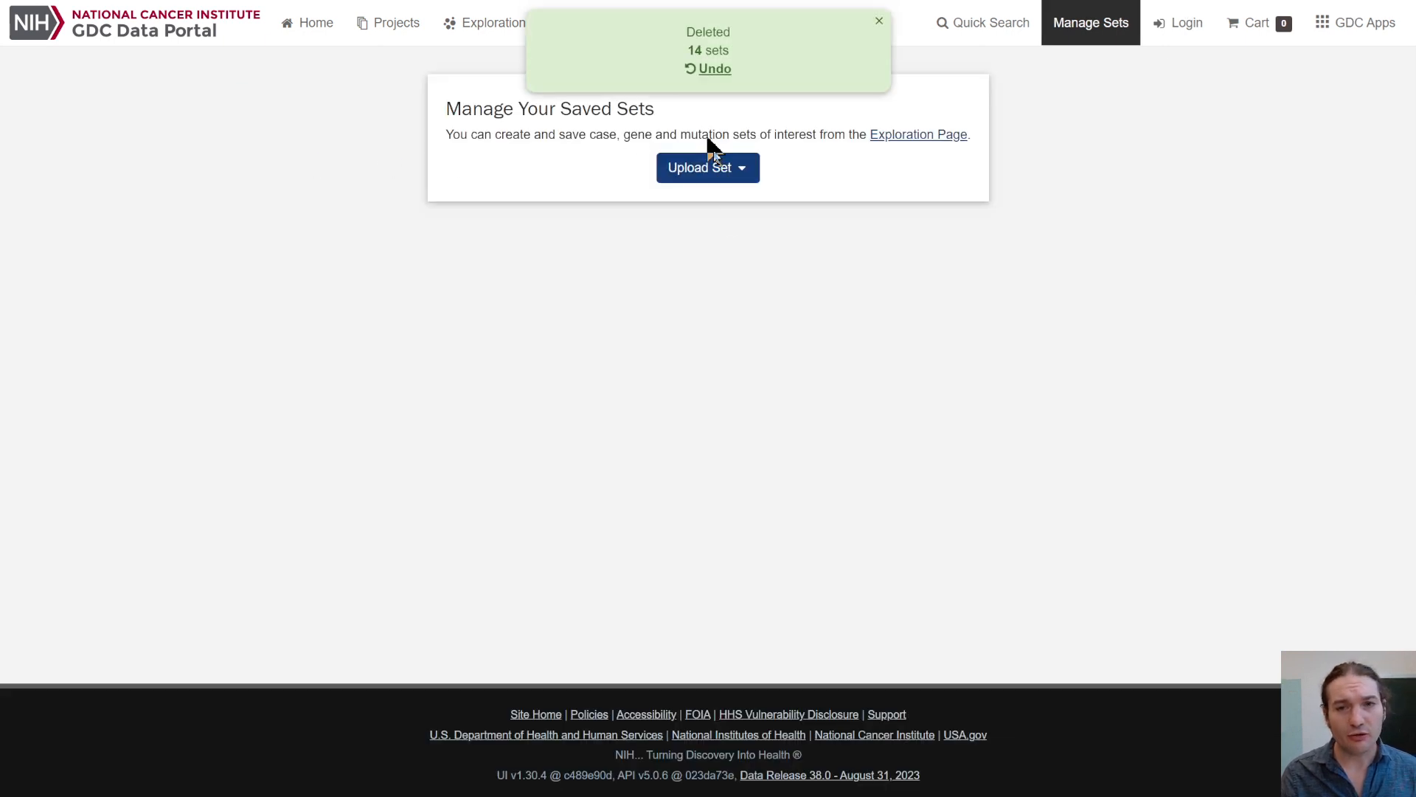
{"action": "left_click", "coordinate": [879, 21]}
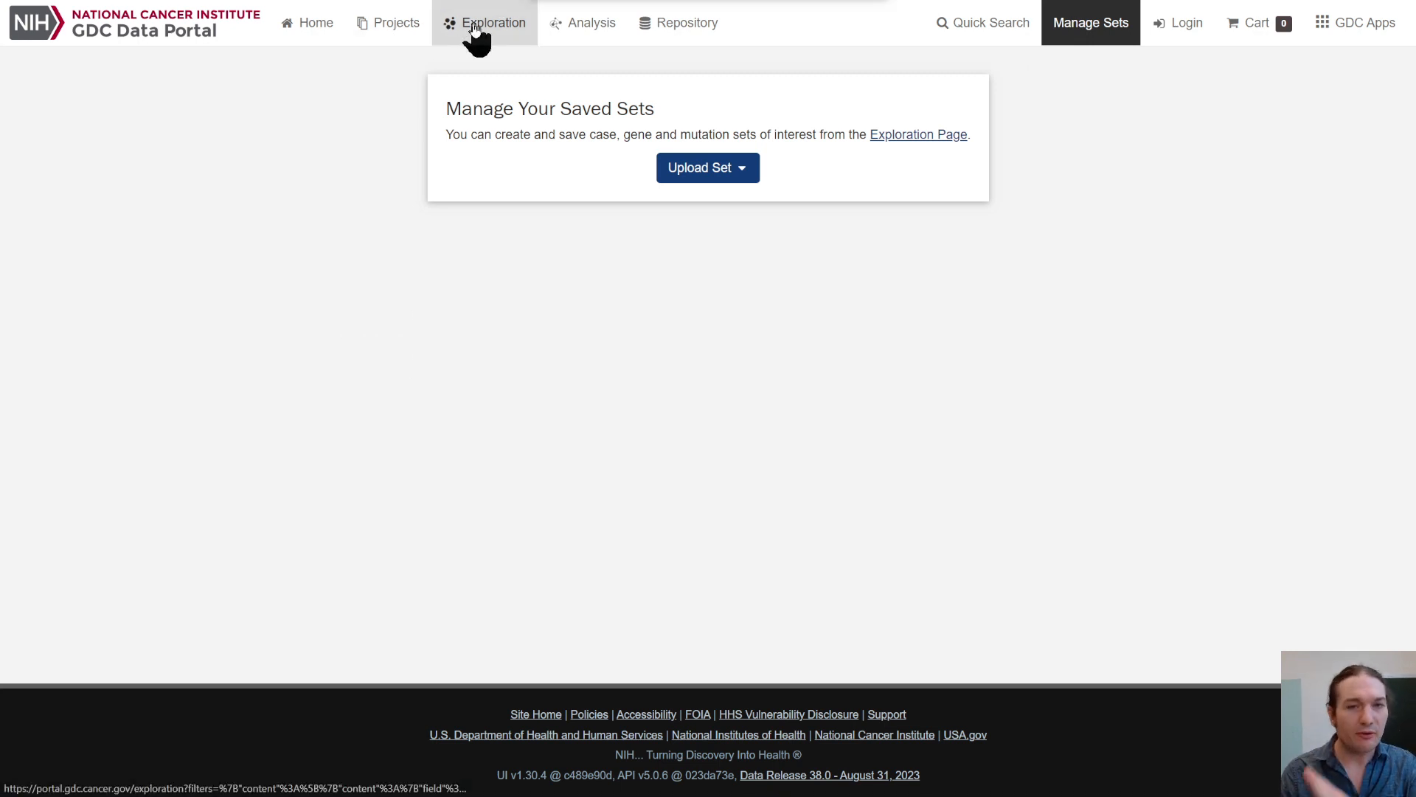
- Open the Exploration page, expand the full list of projects and filter the cases to TCGA-COAD
{"action": "left_click", "coordinate": [319, 36]}
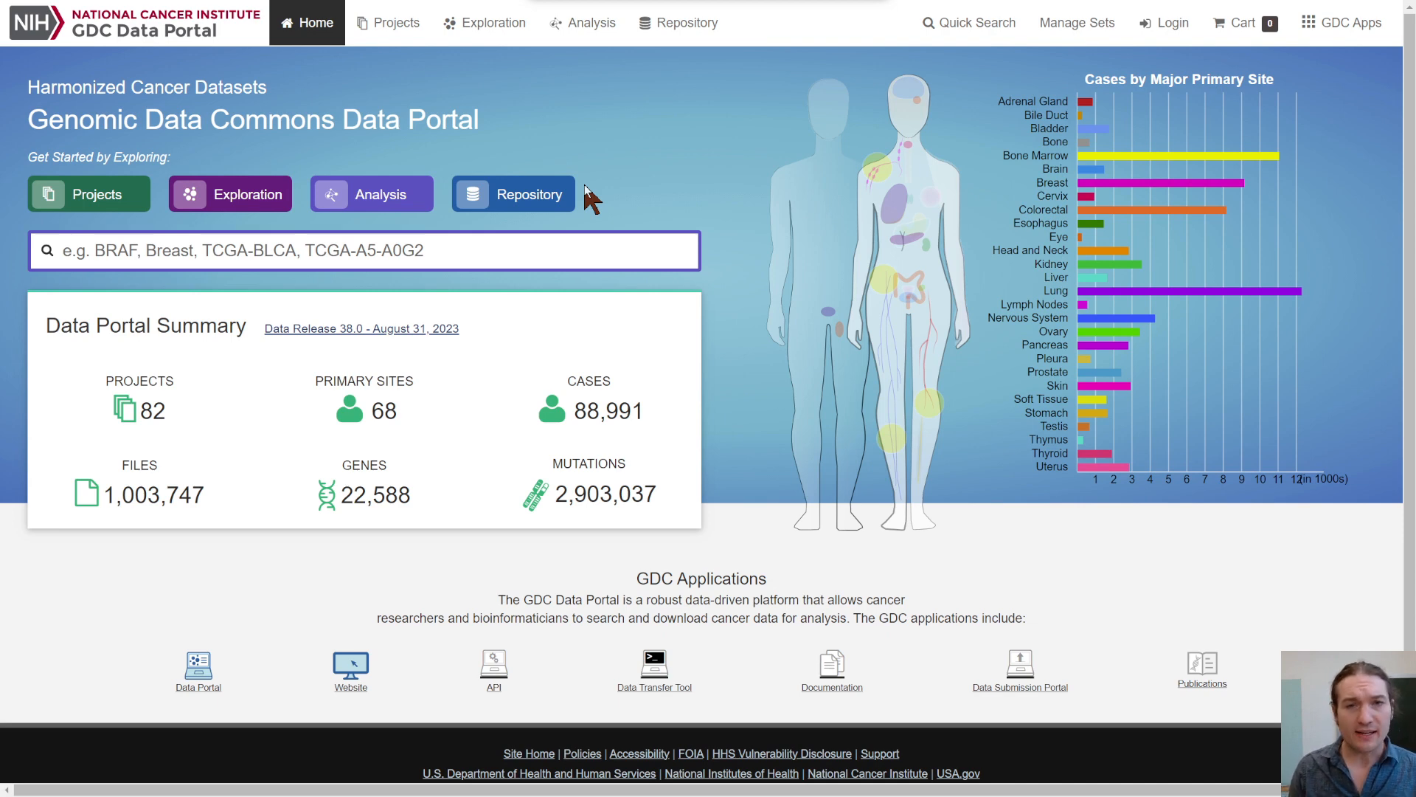
{"action": "left_click", "coordinate": [478, 30]}
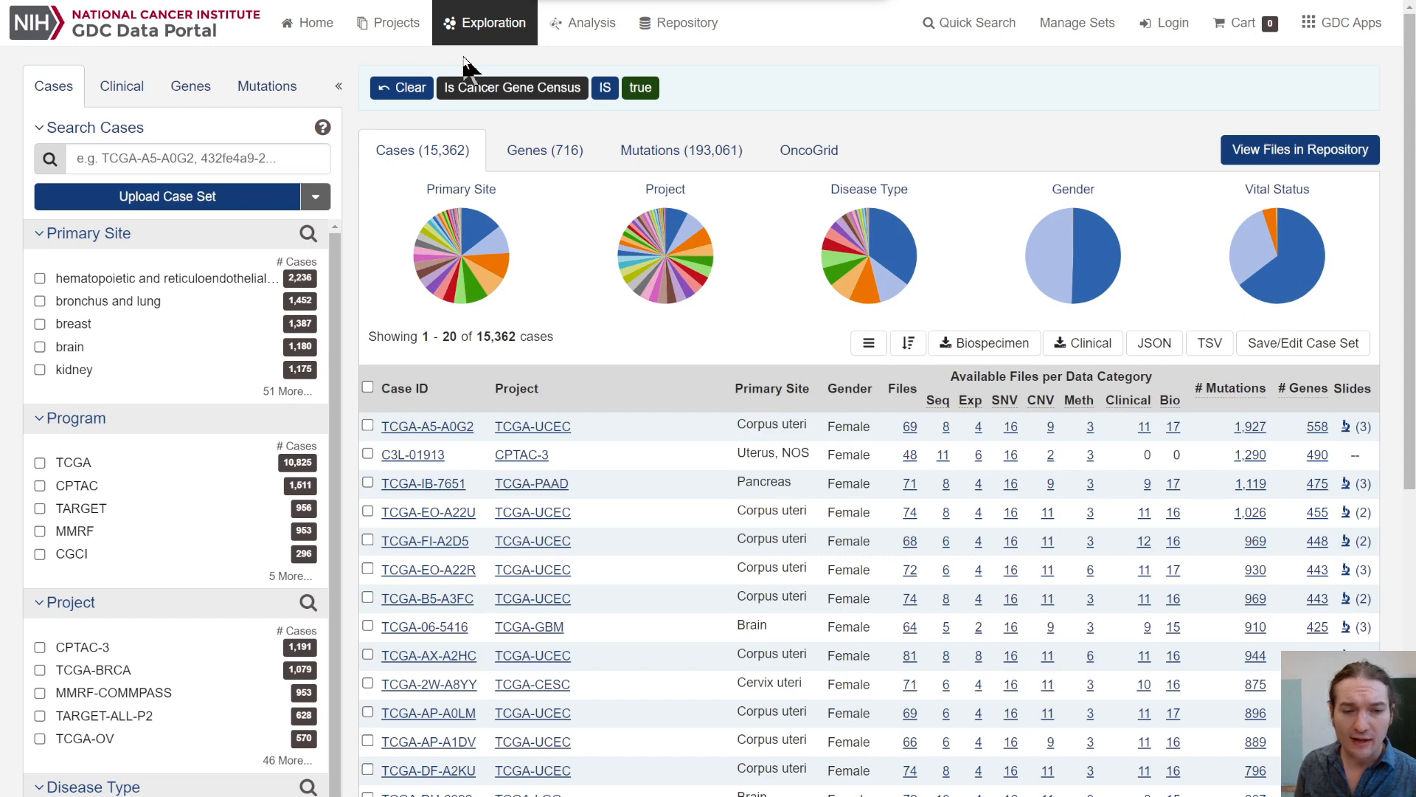
{"action": "scroll", "coordinate": [246, 489], "scroll_direction": "down", "scroll_amount": 3}
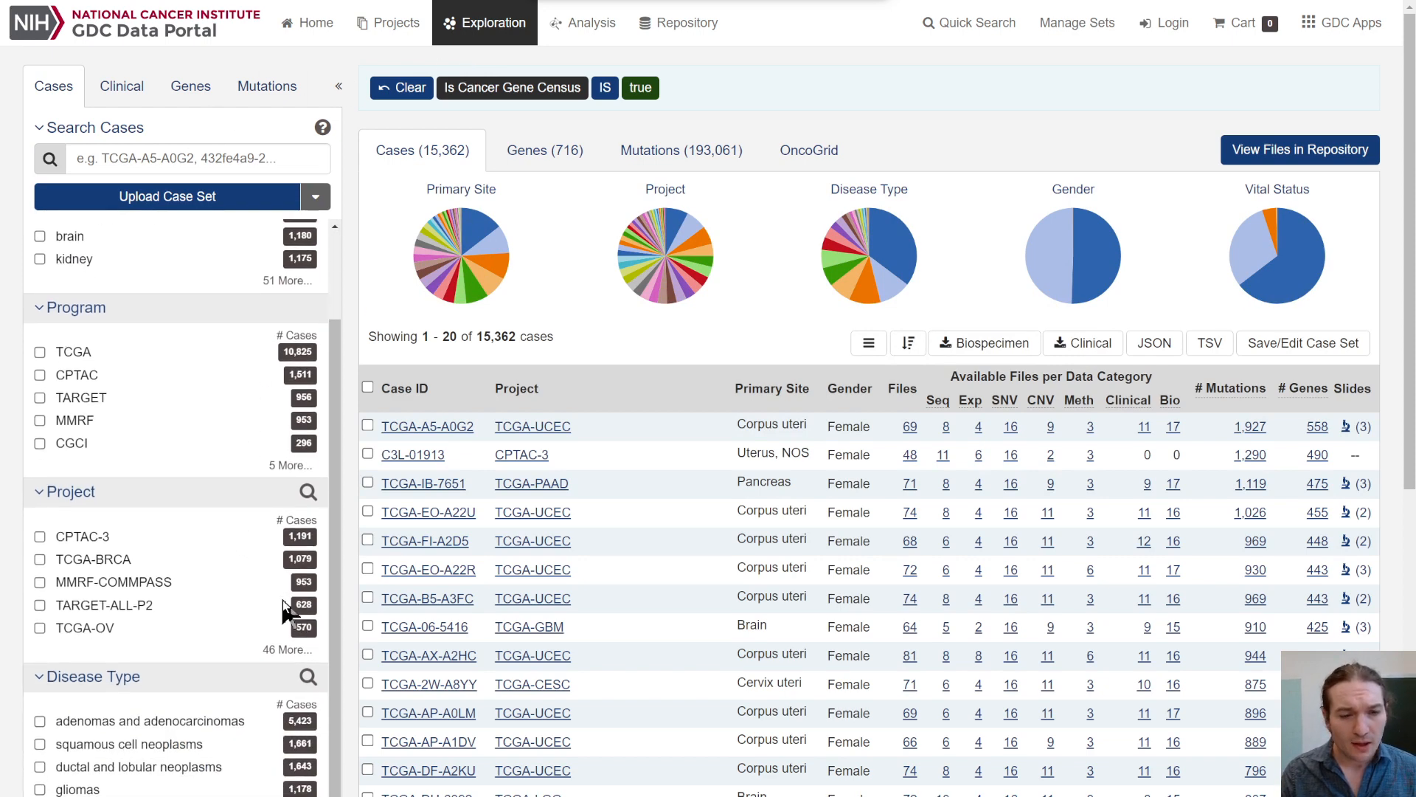
{"action": "left_click", "coordinate": [287, 651]}
{"action": "scroll", "coordinate": [259, 664], "scroll_direction": "down", "scroll_amount": 5}
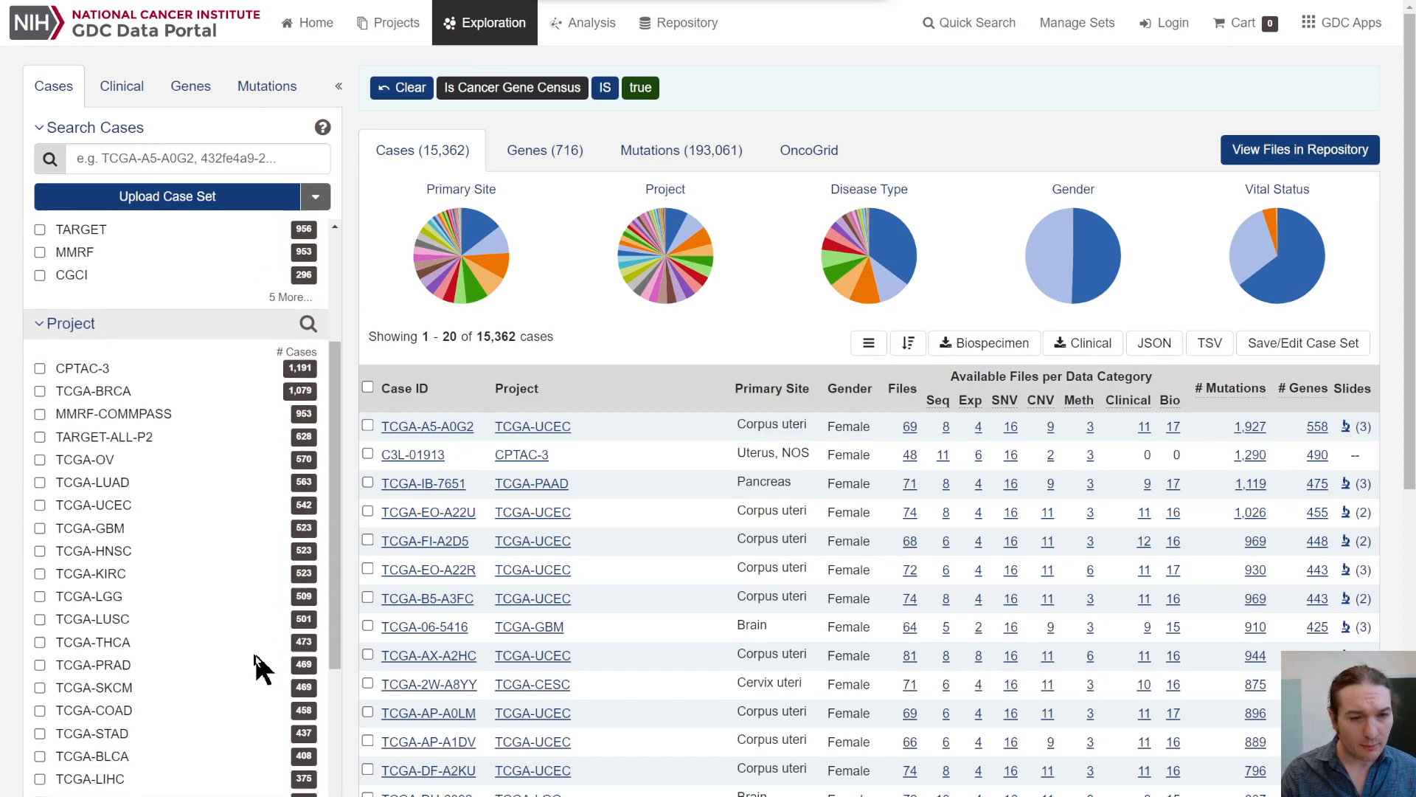
{"action": "scroll", "coordinate": [181, 566], "scroll_direction": "down", "scroll_amount": 1}
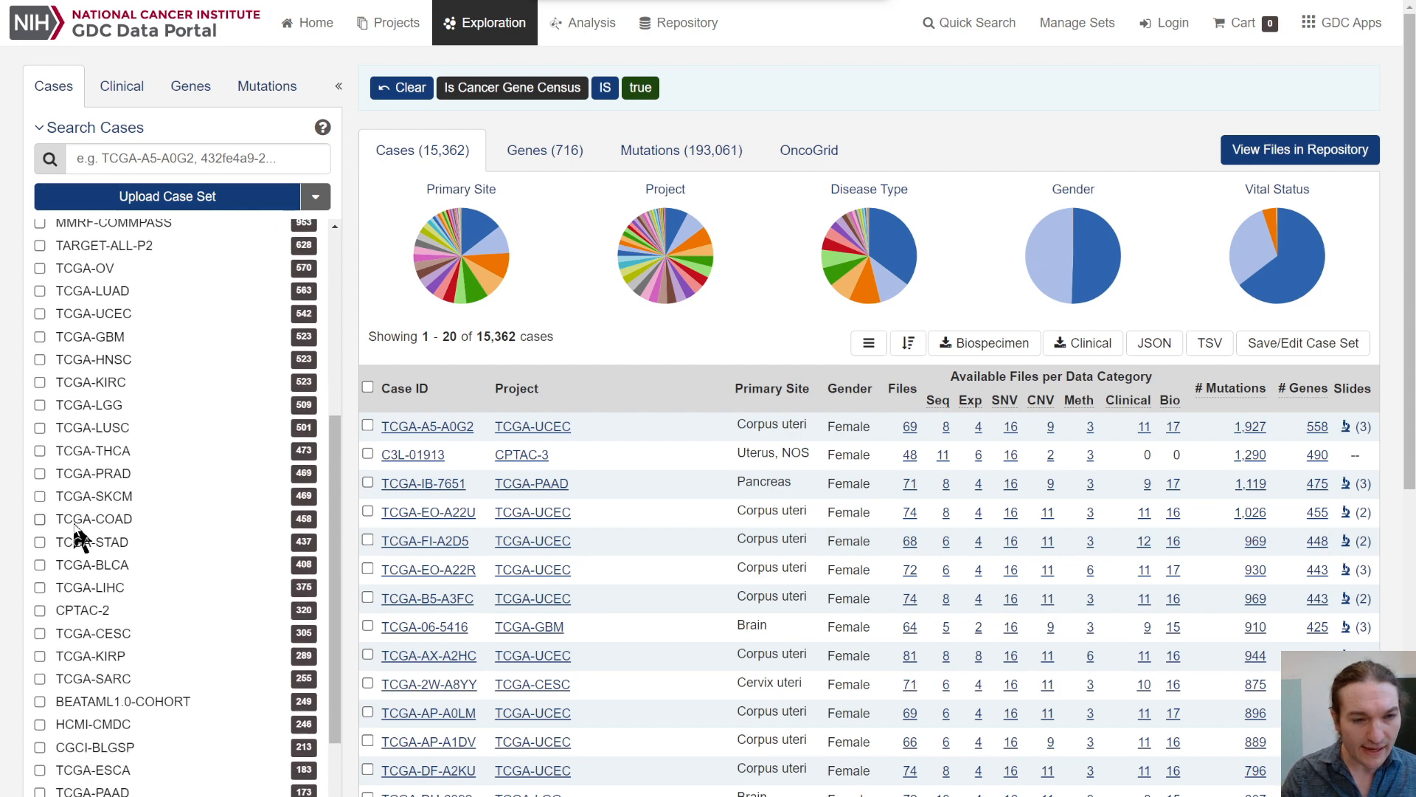
{"action": "left_click", "coordinate": [41, 521]}
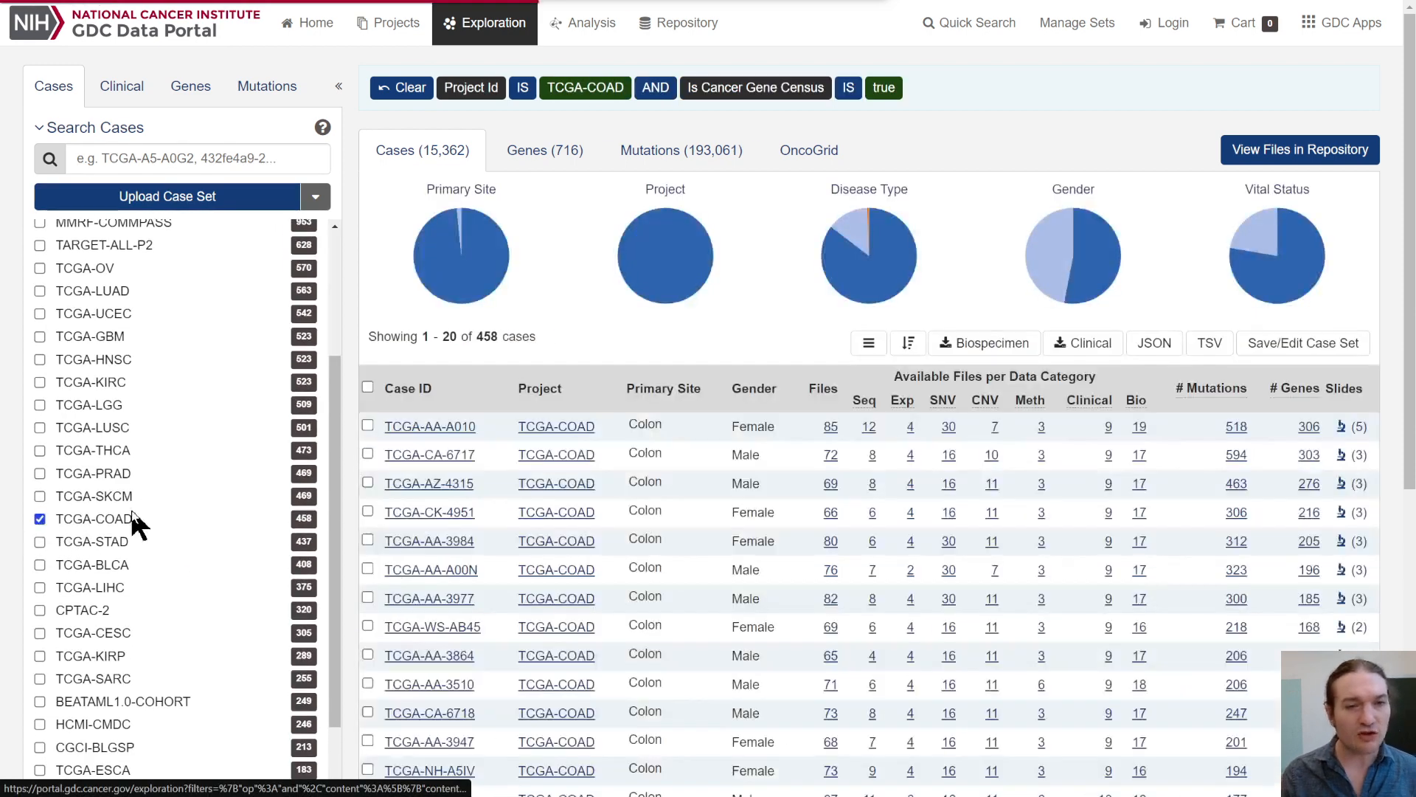
- Collapse the Project filter and review the remaining case filters, such as disease type, sample type and available variation data
{"action": "scroll", "coordinate": [149, 507], "scroll_direction": "up", "scroll_amount": 1}
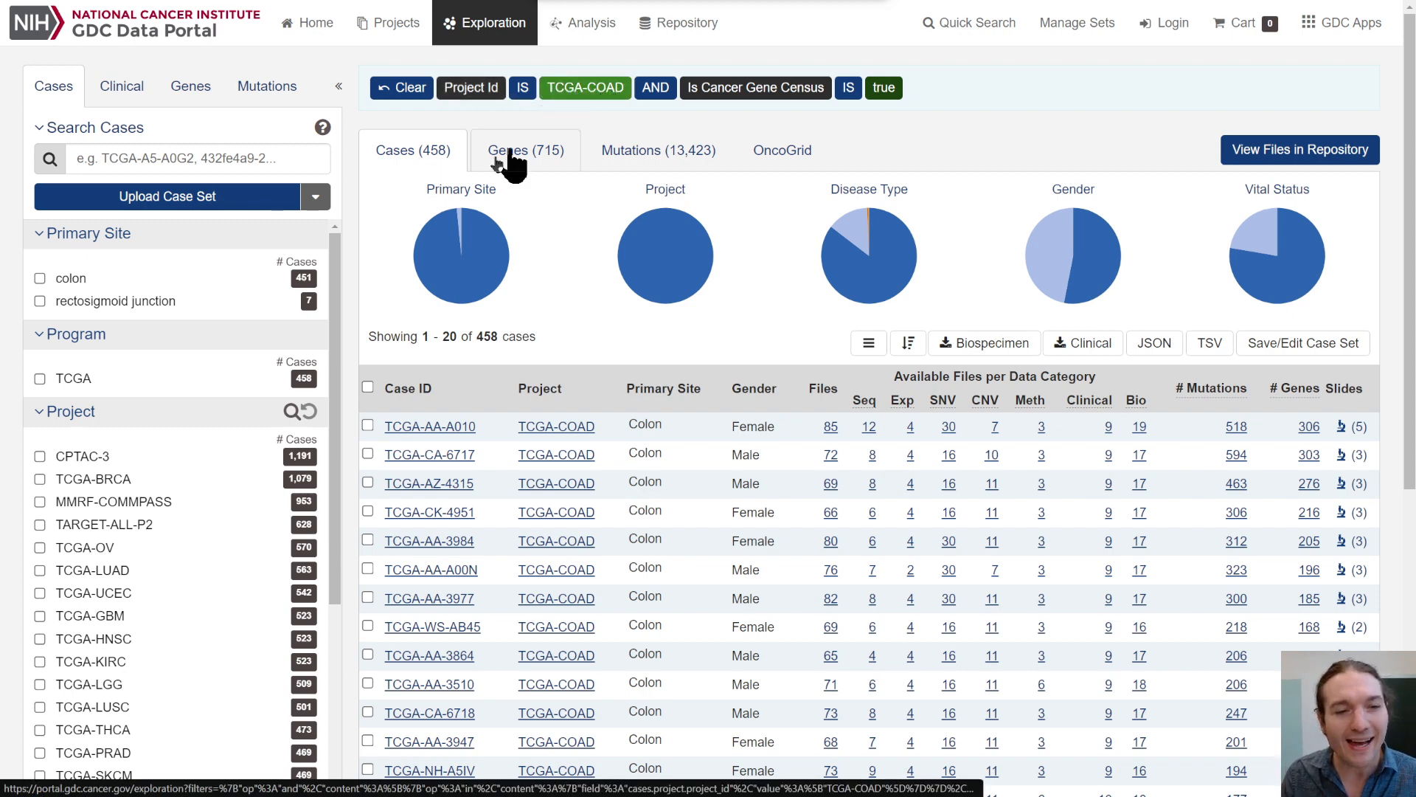
{"action": "left_click", "coordinate": [39, 415]}
{"action": "scroll", "coordinate": [136, 402], "scroll_direction": "down", "scroll_amount": 1}
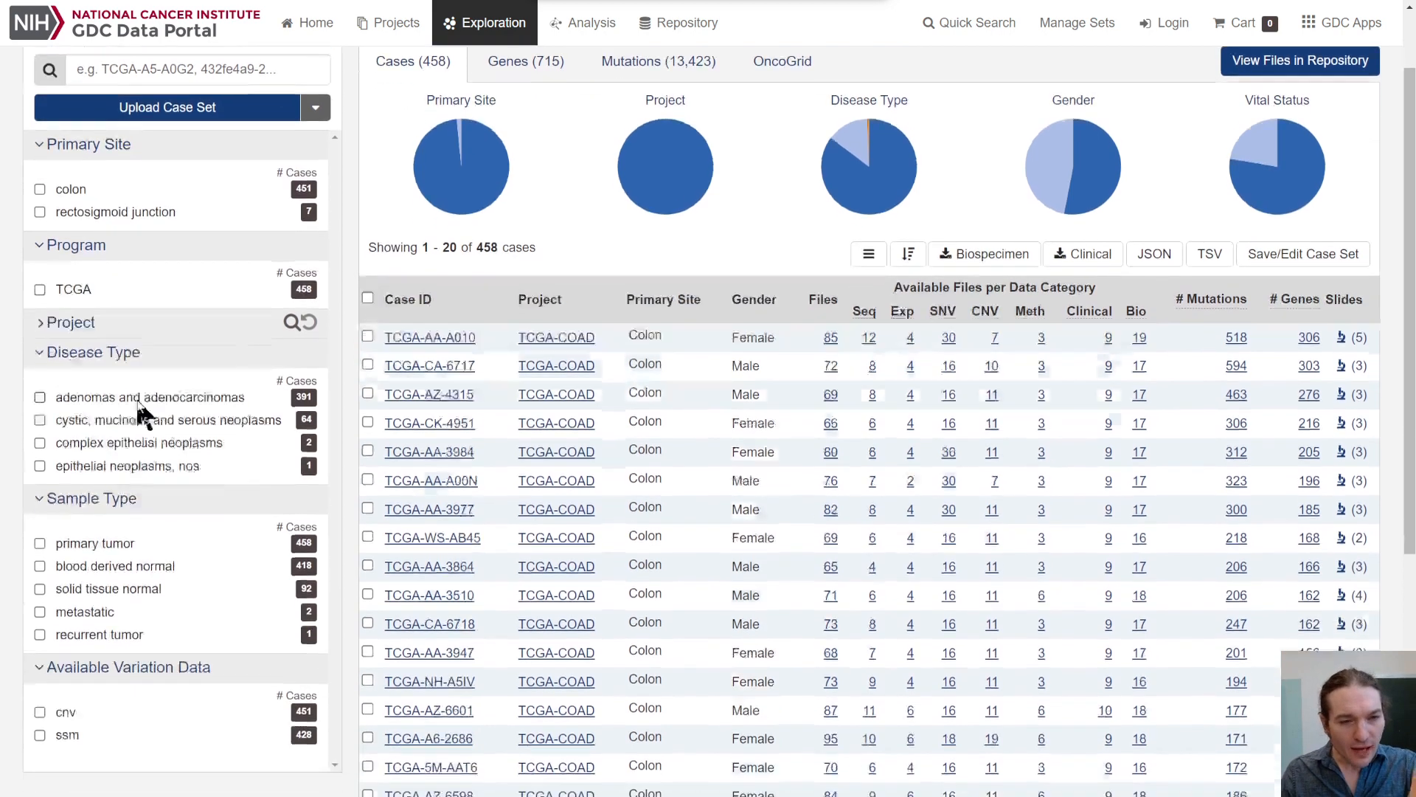
{"action": "scroll", "coordinate": [140, 418], "scroll_direction": "down", "scroll_amount": 2}
{"action": "scroll", "coordinate": [190, 590], "scroll_direction": "up", "scroll_amount": 3}
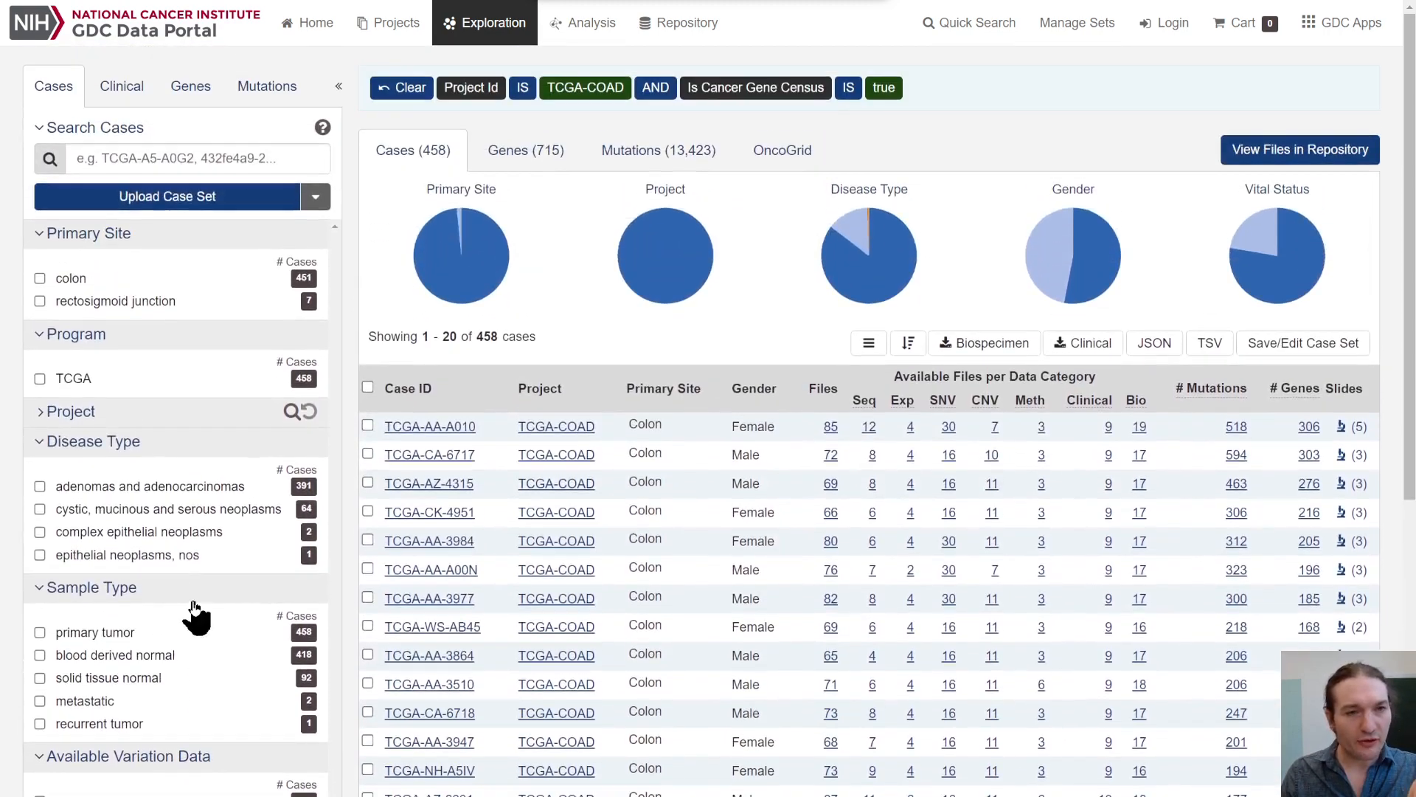
{"action": "scroll", "coordinate": [196, 616], "scroll_direction": "down", "scroll_amount": 1}
{"action": "scroll", "coordinate": [196, 613], "scroll_direction": "up", "scroll_amount": 1}
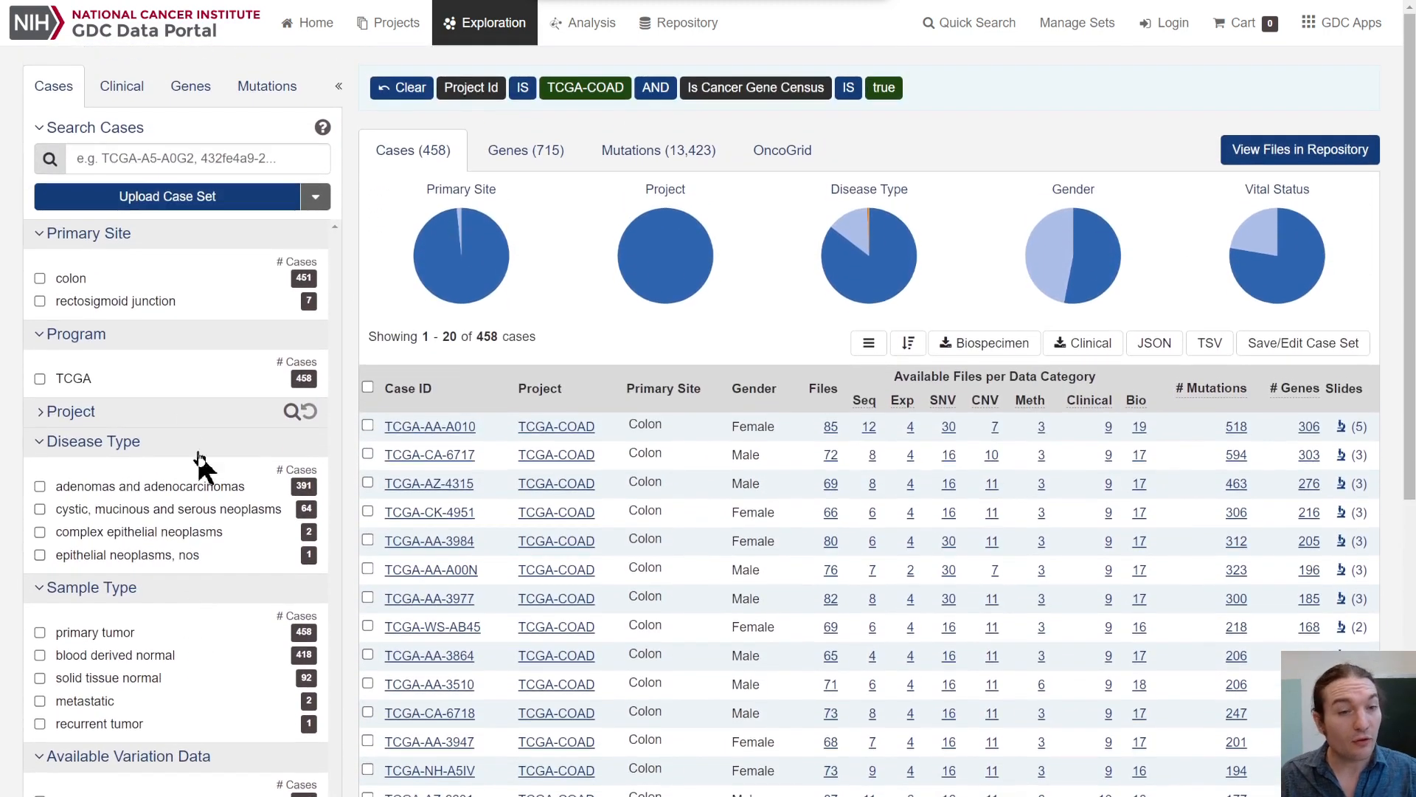
- Restrict the cases to primary site colon and disease type adenomas and adenocarcinomas
{"action": "left_click", "coordinate": [70, 280]}
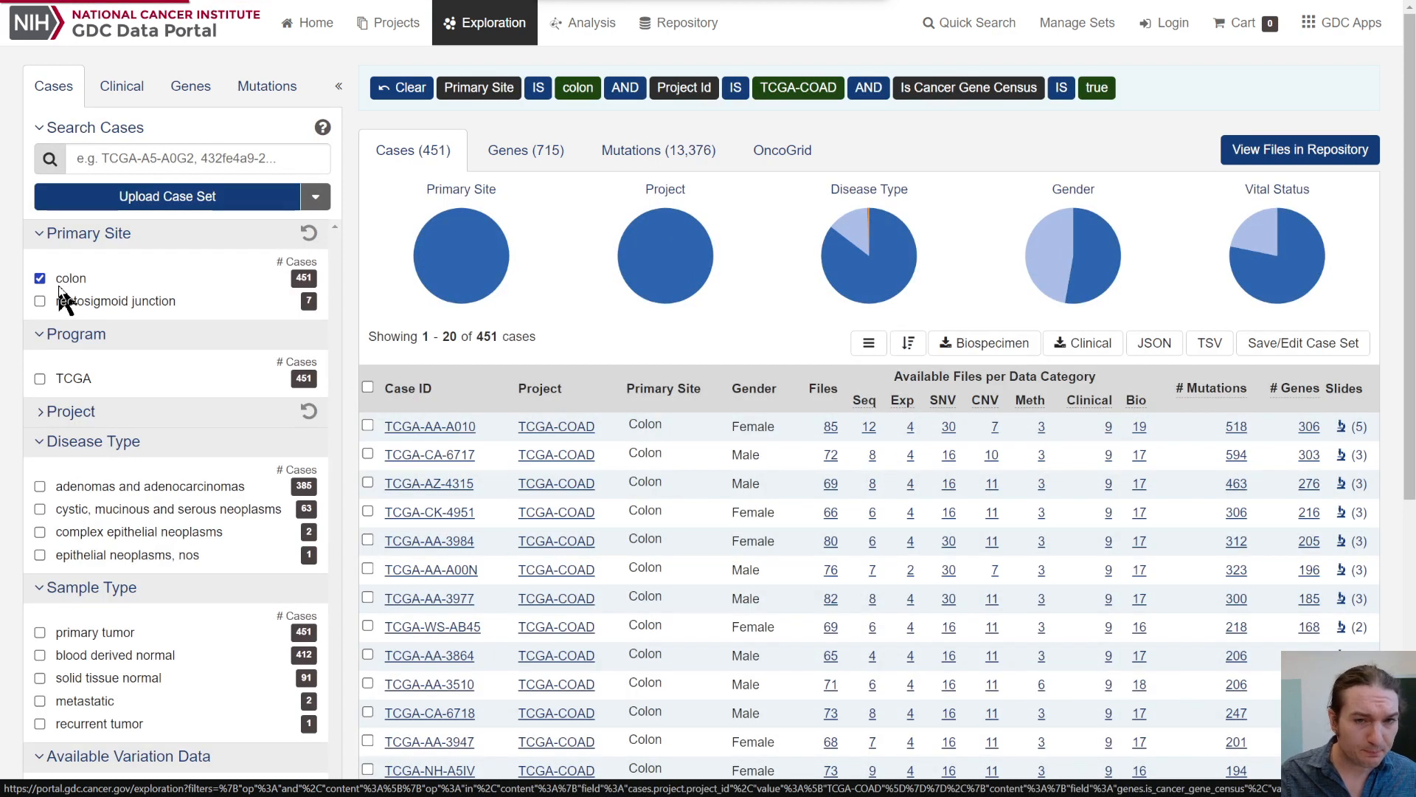
{"action": "scroll", "coordinate": [114, 450], "scroll_direction": "down", "scroll_amount": 1}
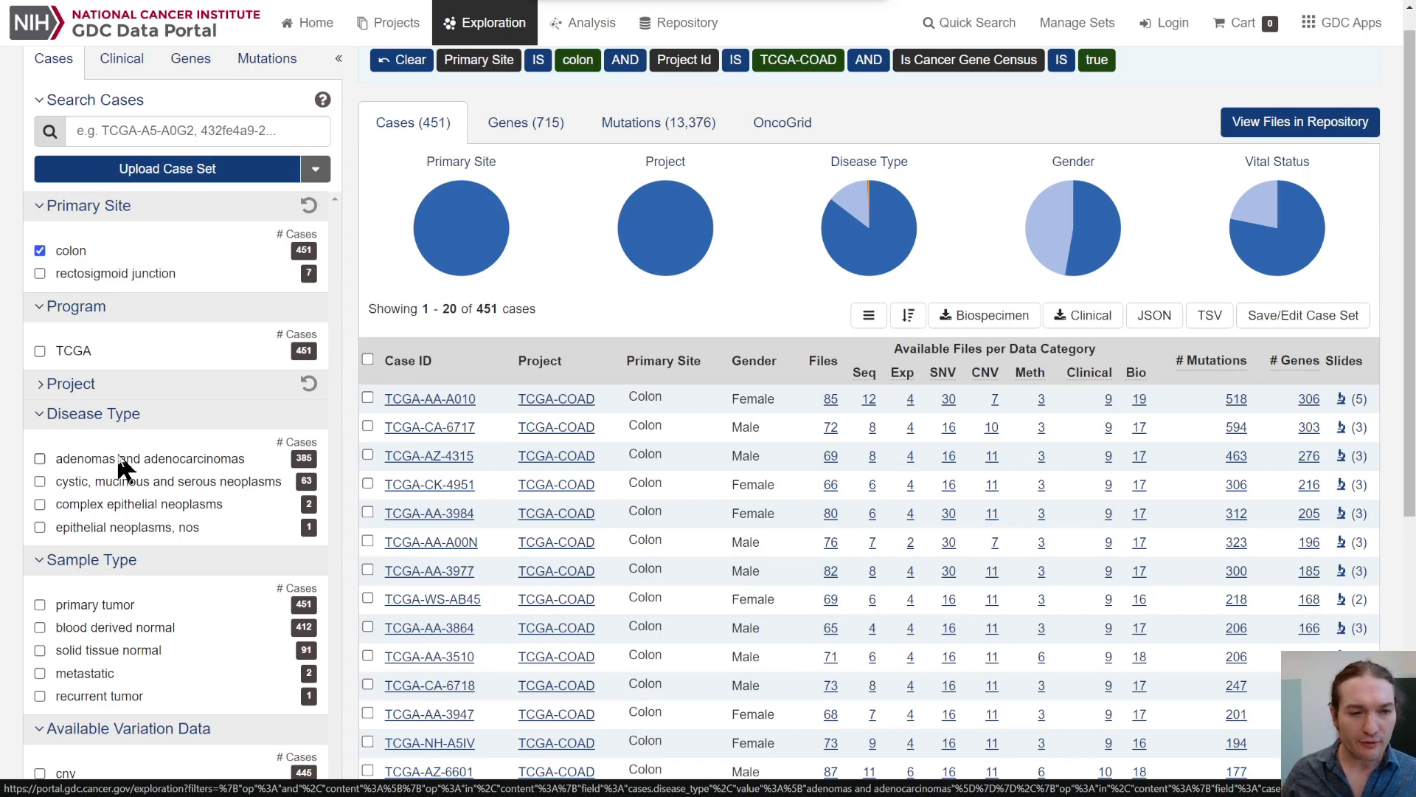
{"action": "left_click", "coordinate": [124, 465]}
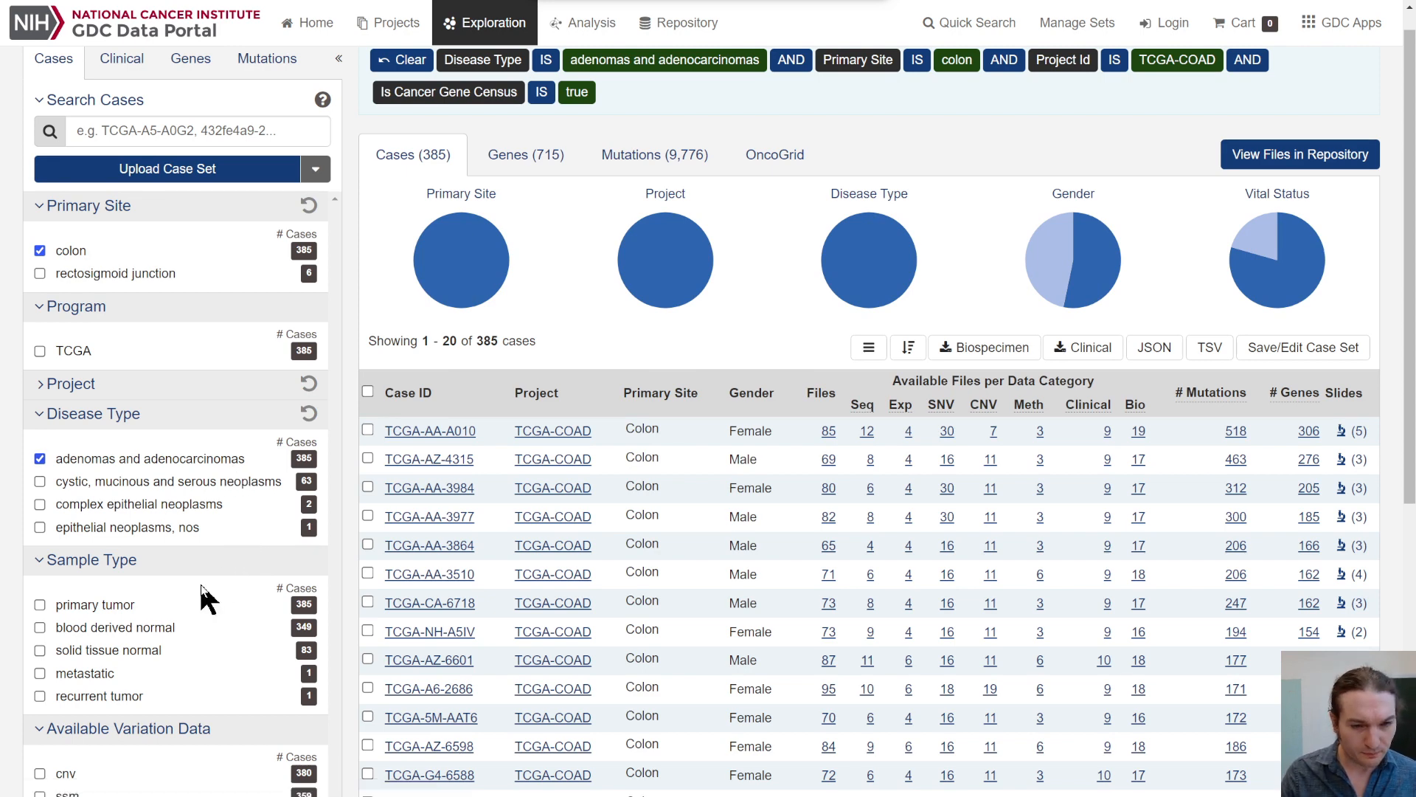
- Limit the cases to sample type primary tumor with ssm as the available variation data
{"action": "scroll", "coordinate": [199, 581], "scroll_direction": "down", "scroll_amount": 1}
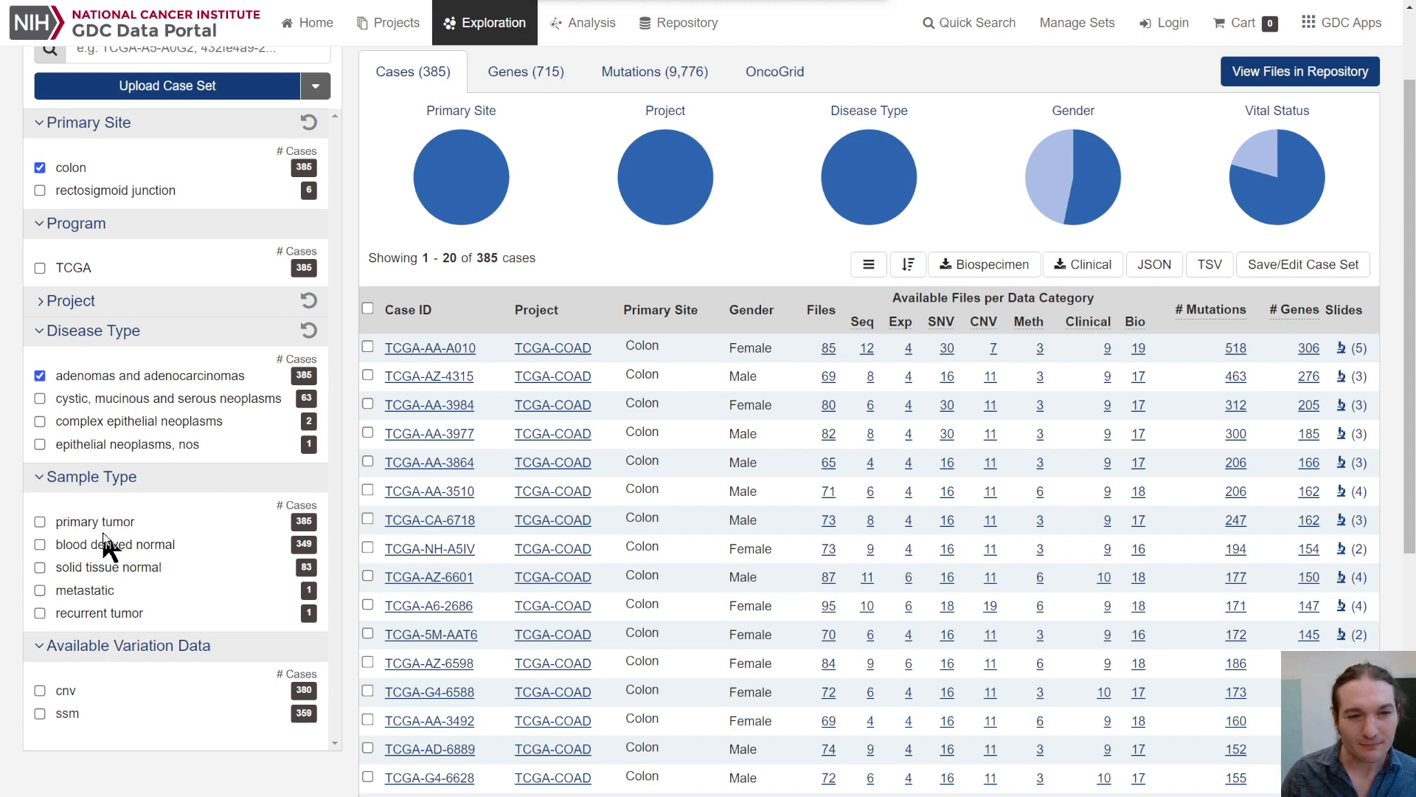
{"action": "left_click", "coordinate": [83, 517]}
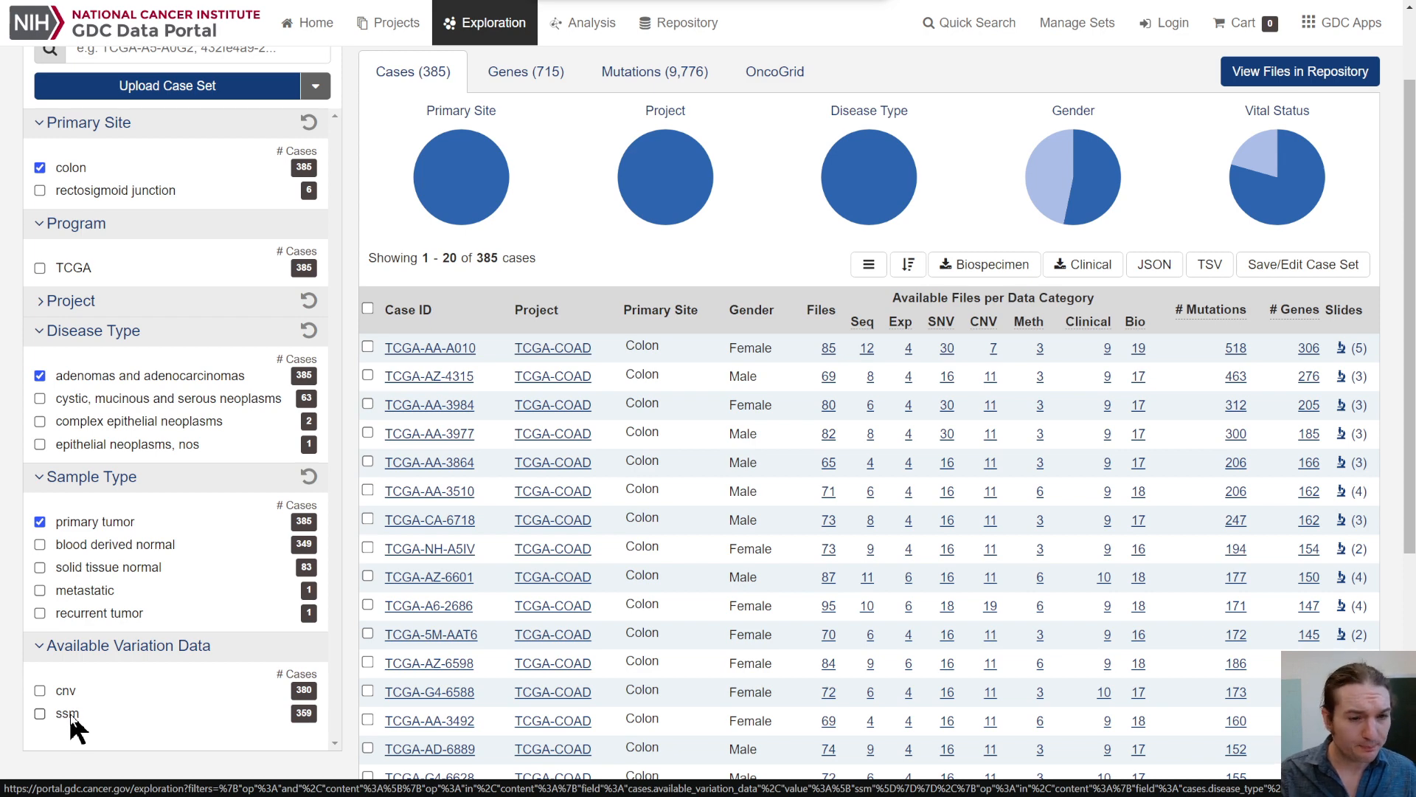
{"action": "left_click", "coordinate": [66, 712]}
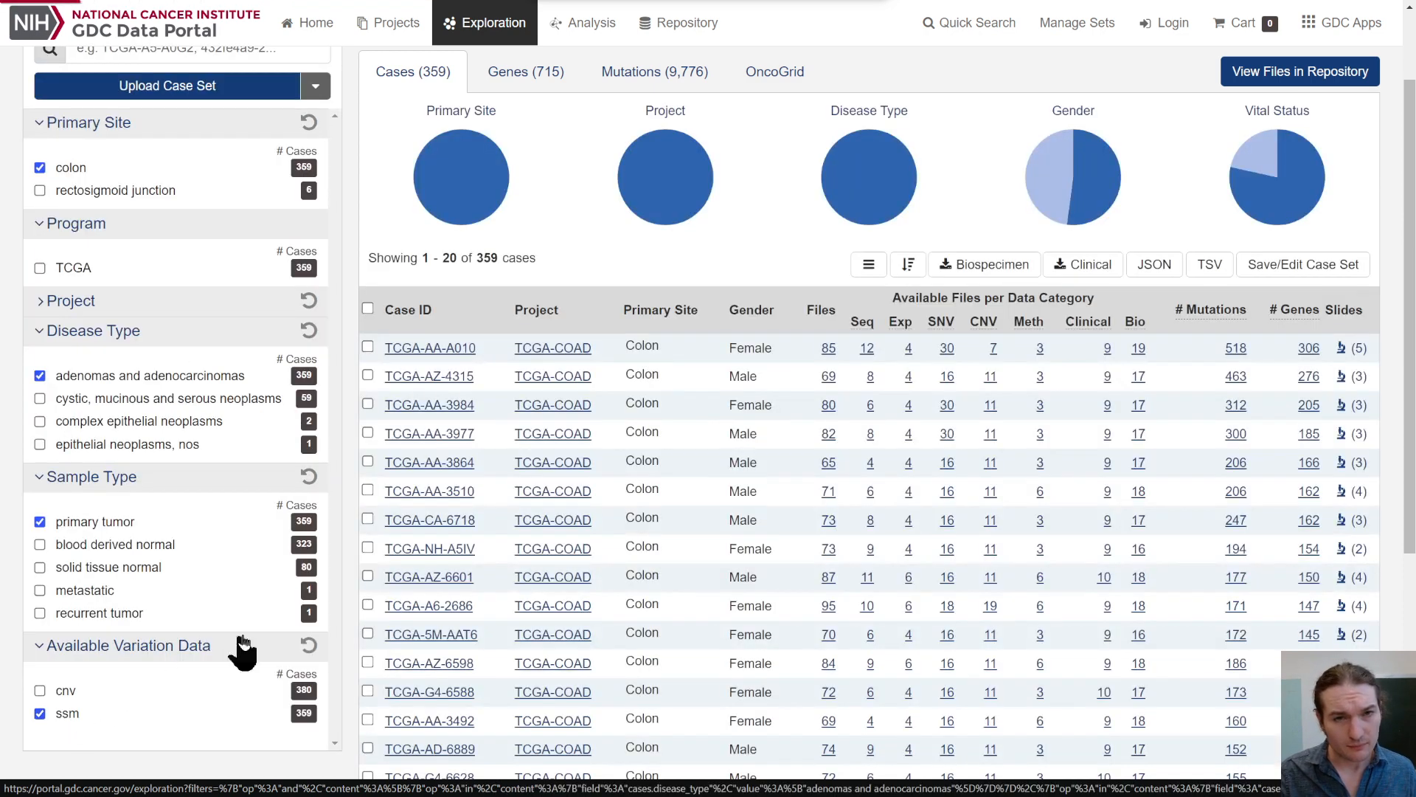
{"action": "scroll", "coordinate": [242, 640], "scroll_direction": "up", "scroll_amount": 1}
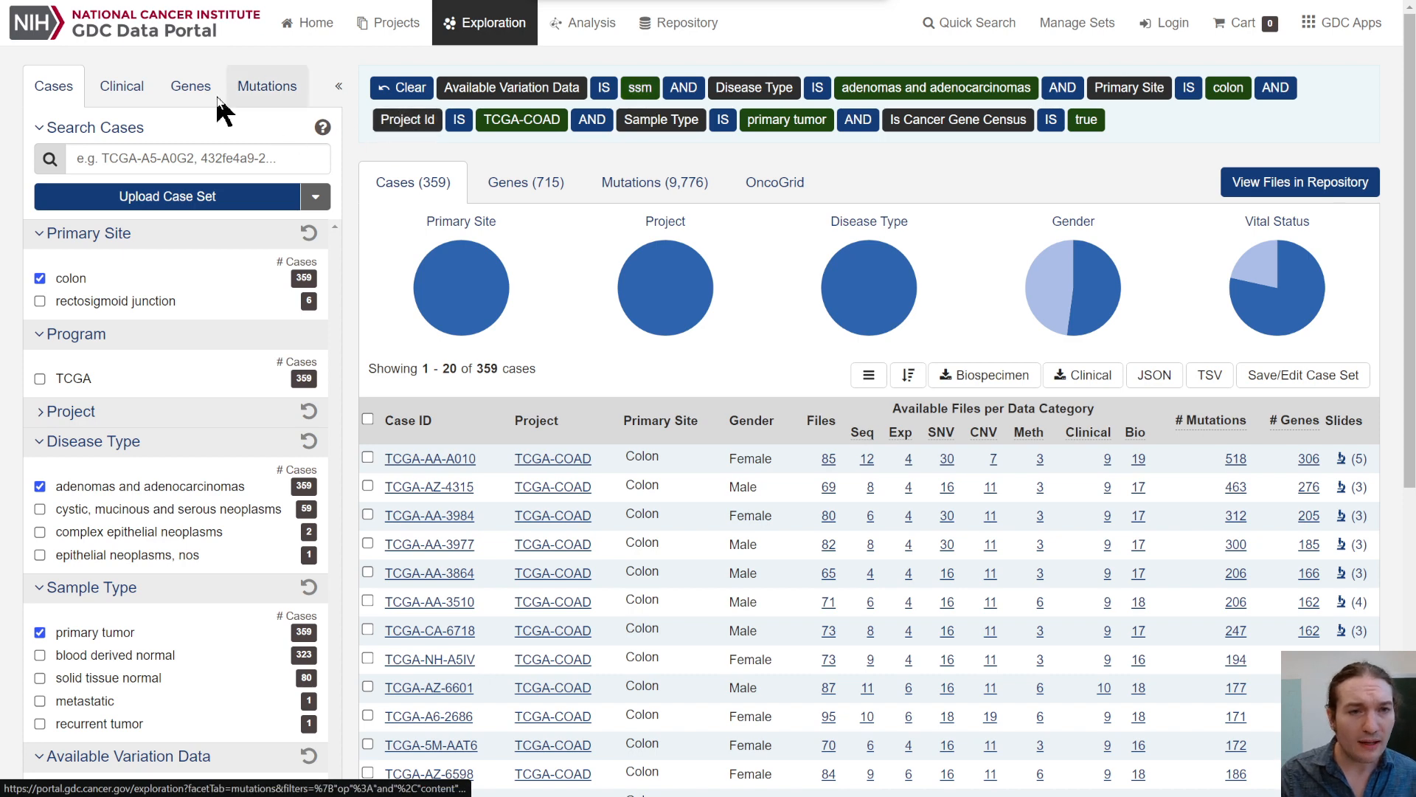
- Filter the cases by the clinical gender value male
{"action": "left_click", "coordinate": [129, 98]}
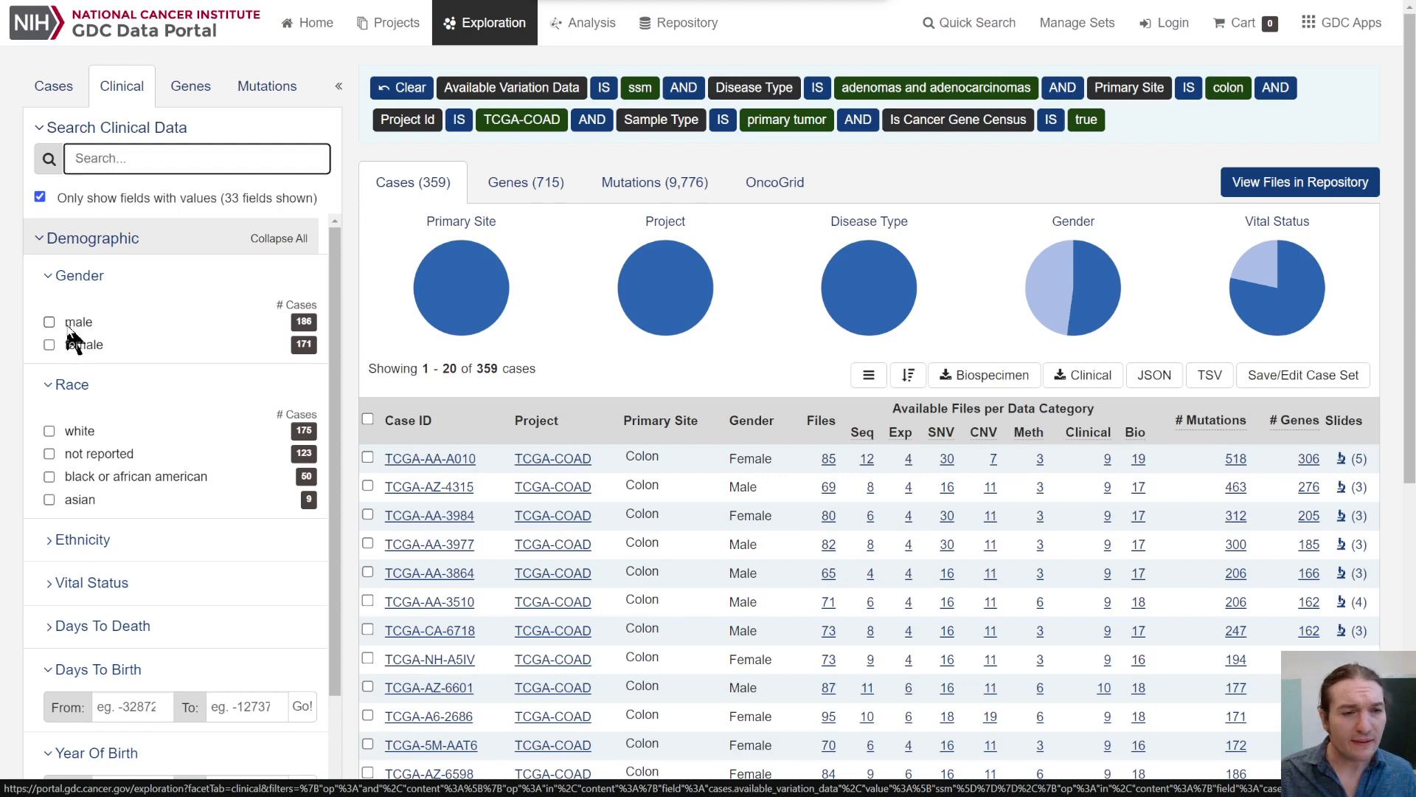
{"action": "left_click", "coordinate": [67, 326]}
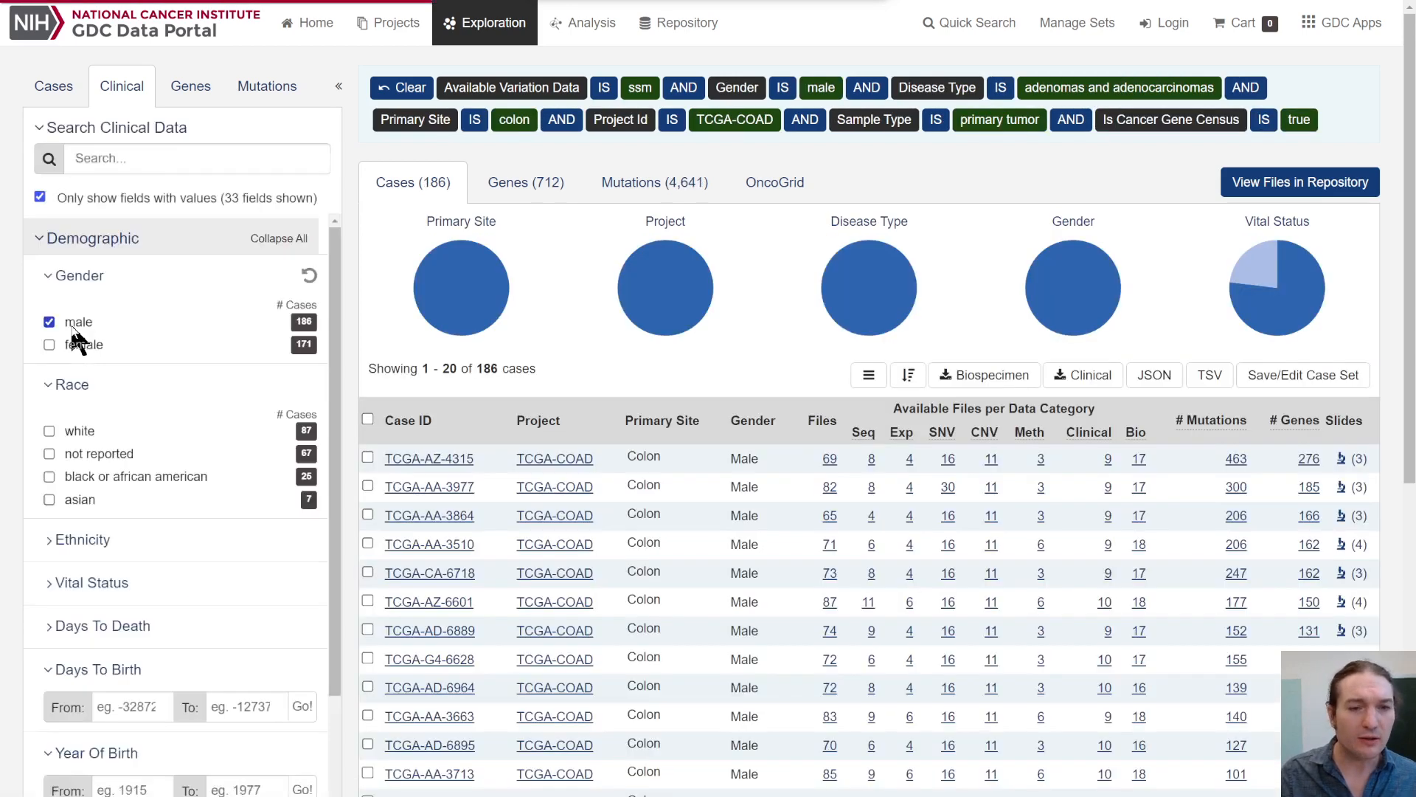
- Expand the full AJCC Pathologic Stage list under the clinical diagnoses and filter the cases to stage ii
{"action": "scroll", "coordinate": [92, 357], "scroll_direction": "down", "scroll_amount": 7}
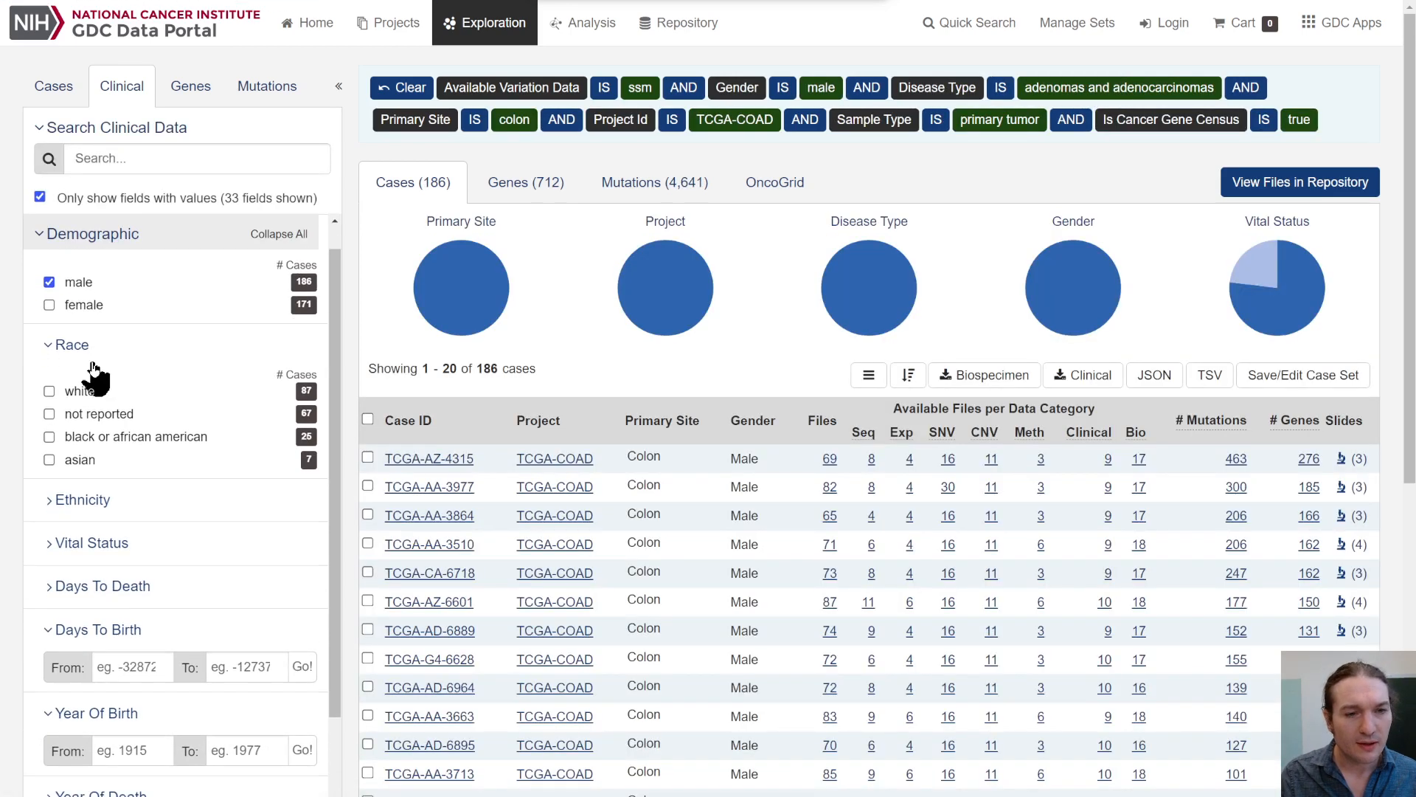
{"action": "scroll", "coordinate": [98, 384], "scroll_direction": "down", "scroll_amount": 2}
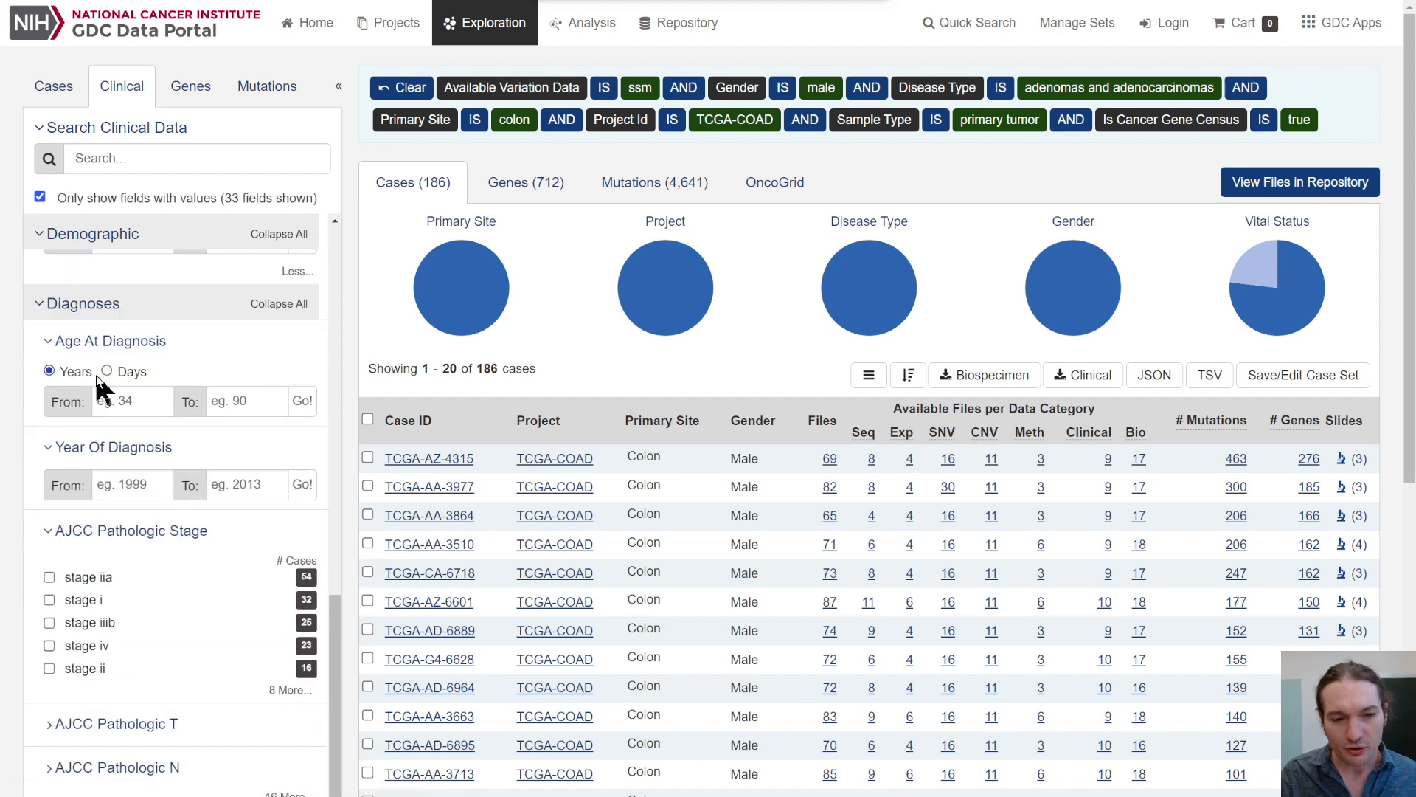
{"action": "scroll", "coordinate": [96, 399], "scroll_direction": "down", "scroll_amount": 3}
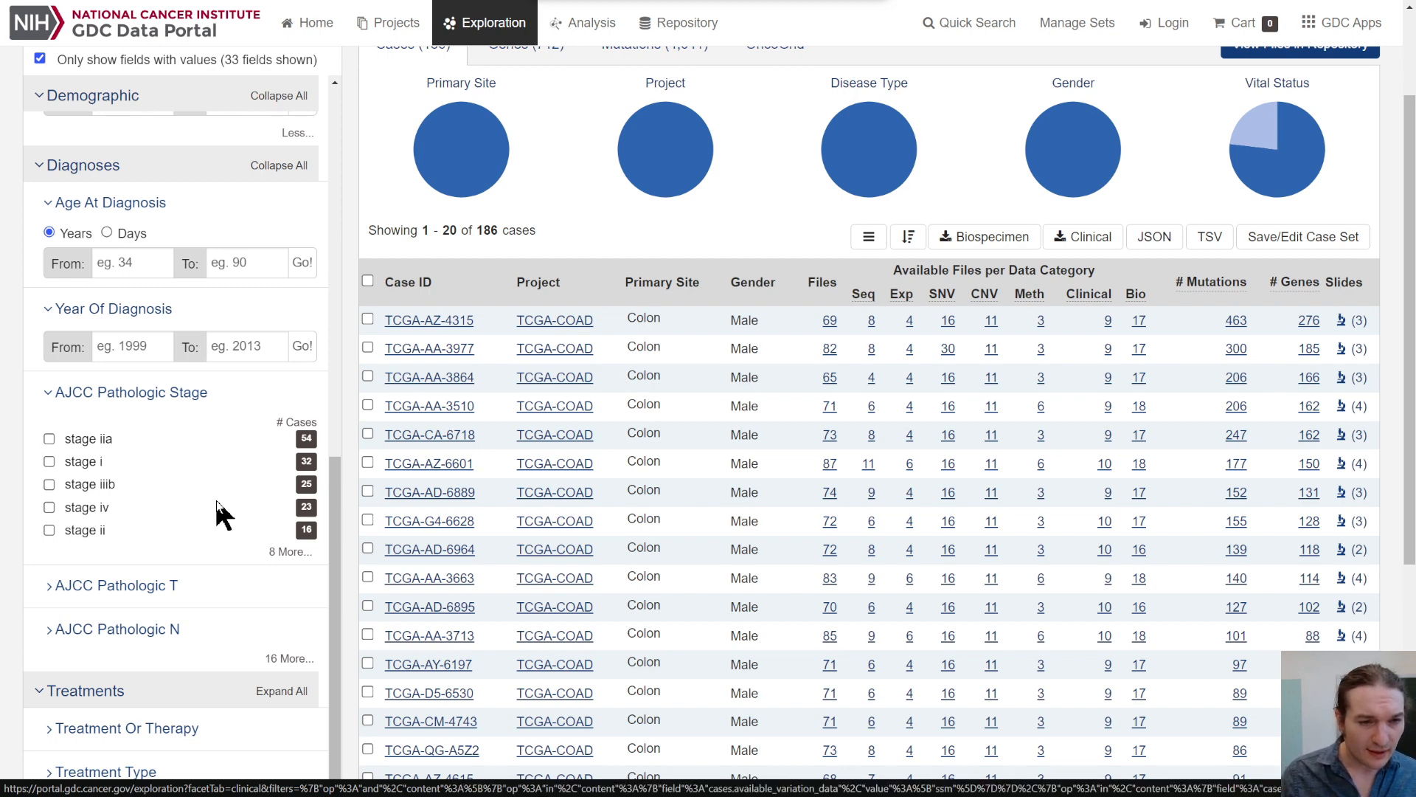
{"action": "left_click", "coordinate": [292, 552]}
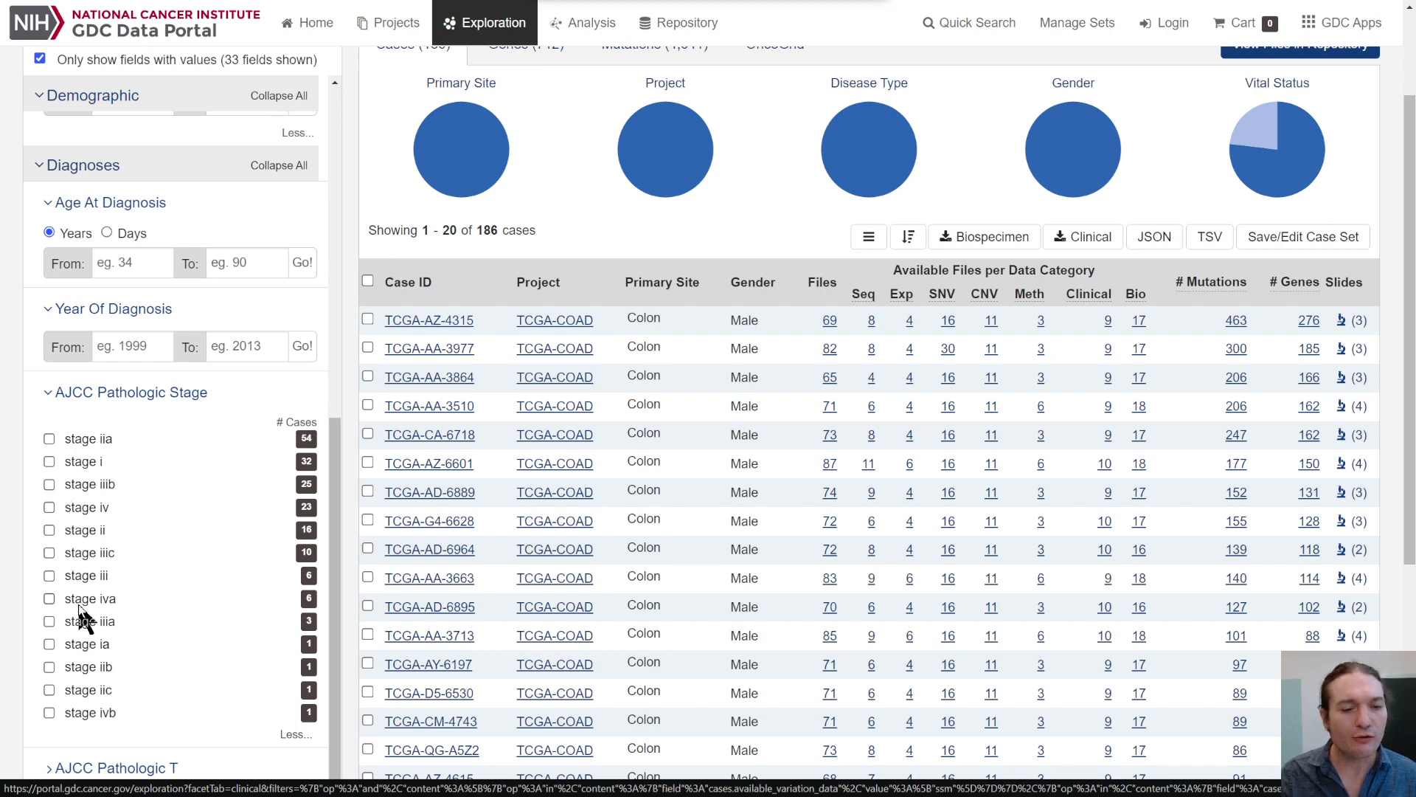
{"action": "scroll", "coordinate": [83, 618], "scroll_direction": "up", "scroll_amount": 1}
{"action": "scroll", "coordinate": [83, 616], "scroll_direction": "up", "scroll_amount": 7}
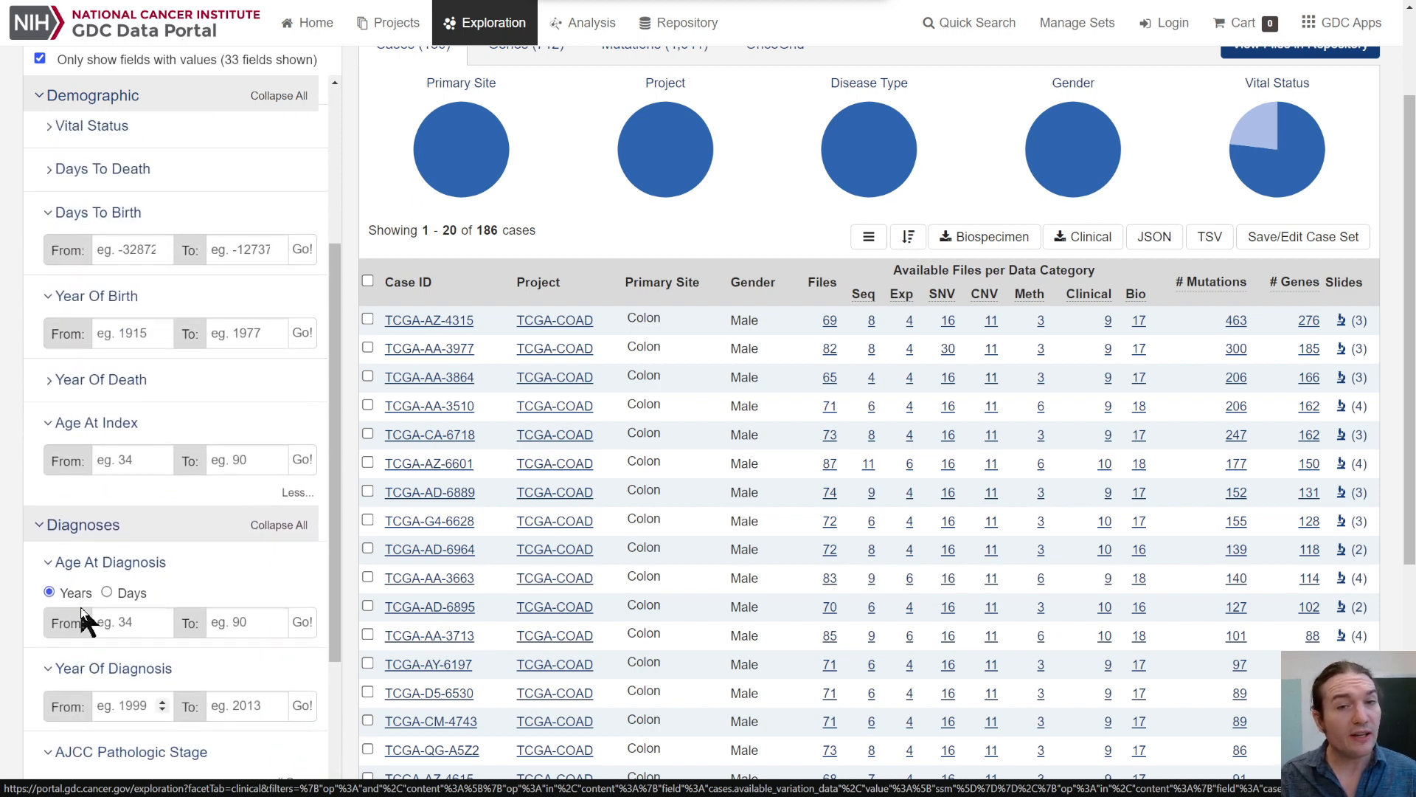
{"action": "scroll", "coordinate": [89, 612], "scroll_direction": "down", "scroll_amount": 7}
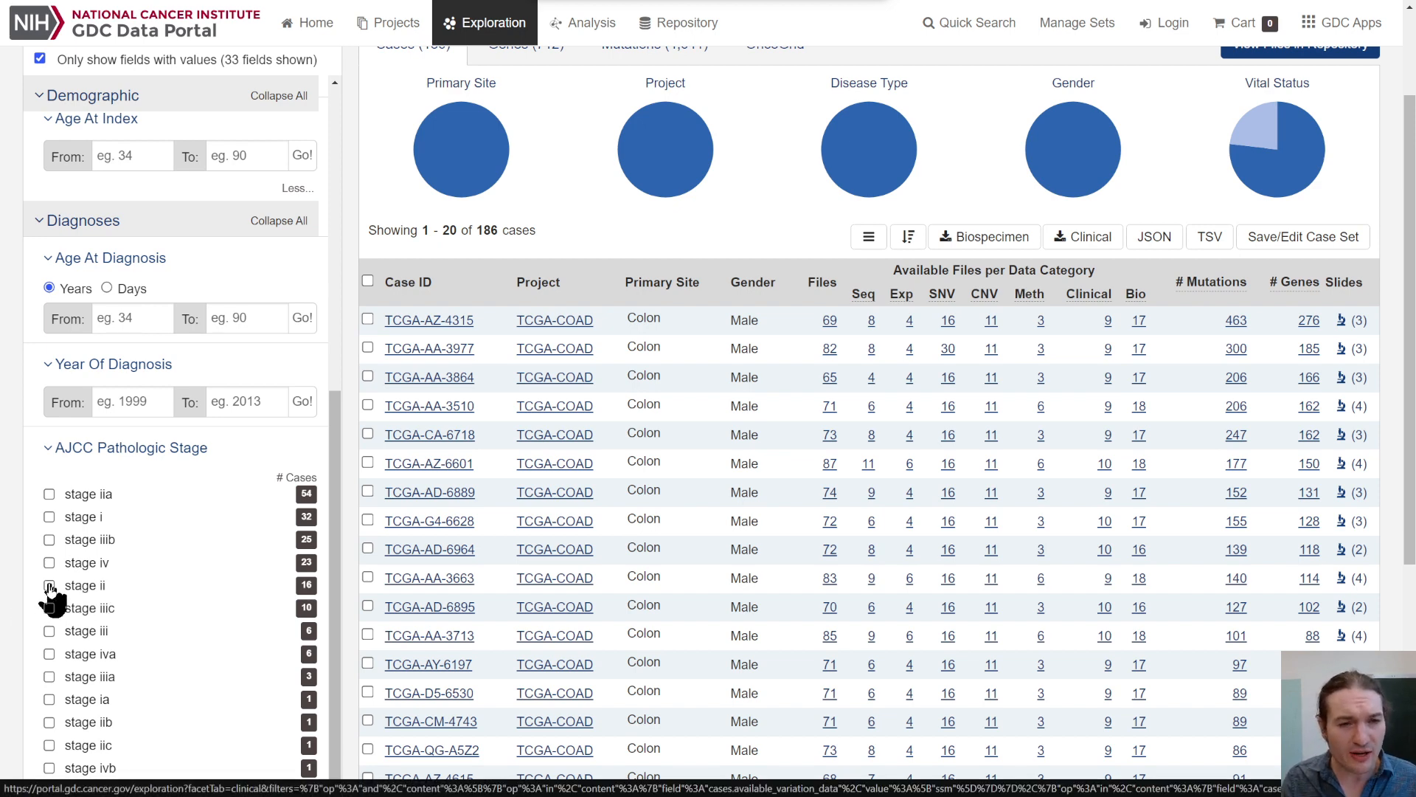
{"action": "scroll", "coordinate": [111, 603], "scroll_direction": "up", "scroll_amount": 10}
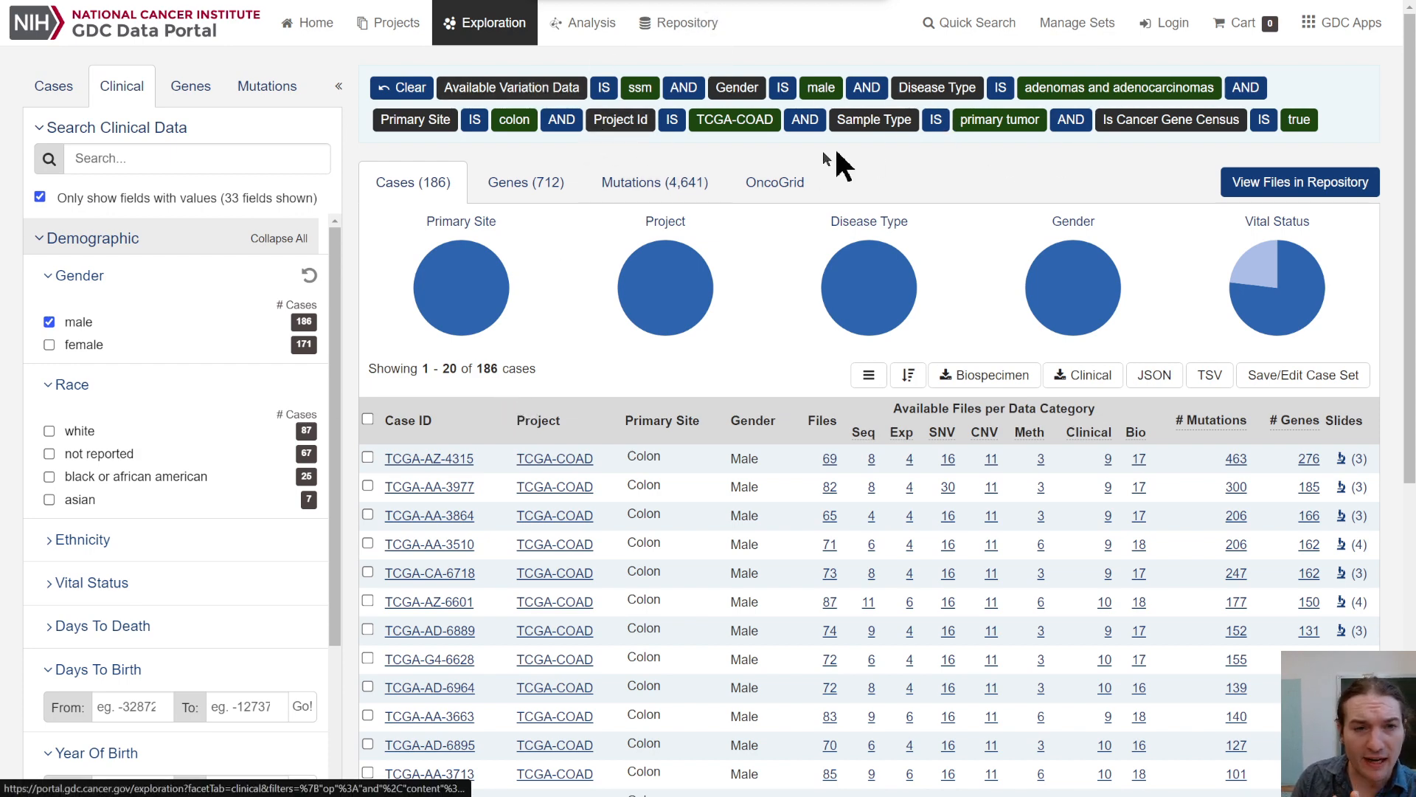
{"action": "scroll", "coordinate": [118, 387], "scroll_direction": "down", "scroll_amount": 4}
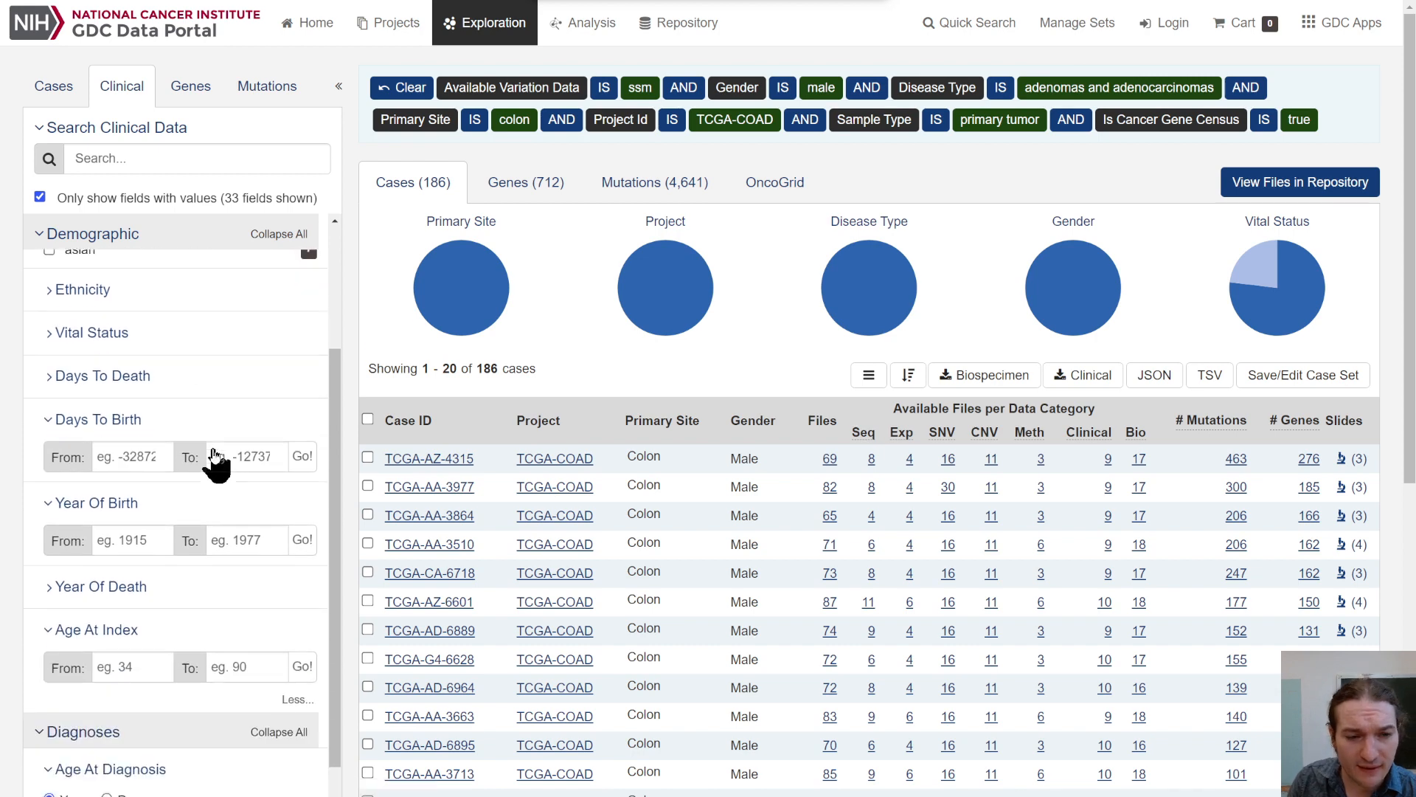
{"action": "scroll", "coordinate": [206, 472], "scroll_direction": "down", "scroll_amount": 8}
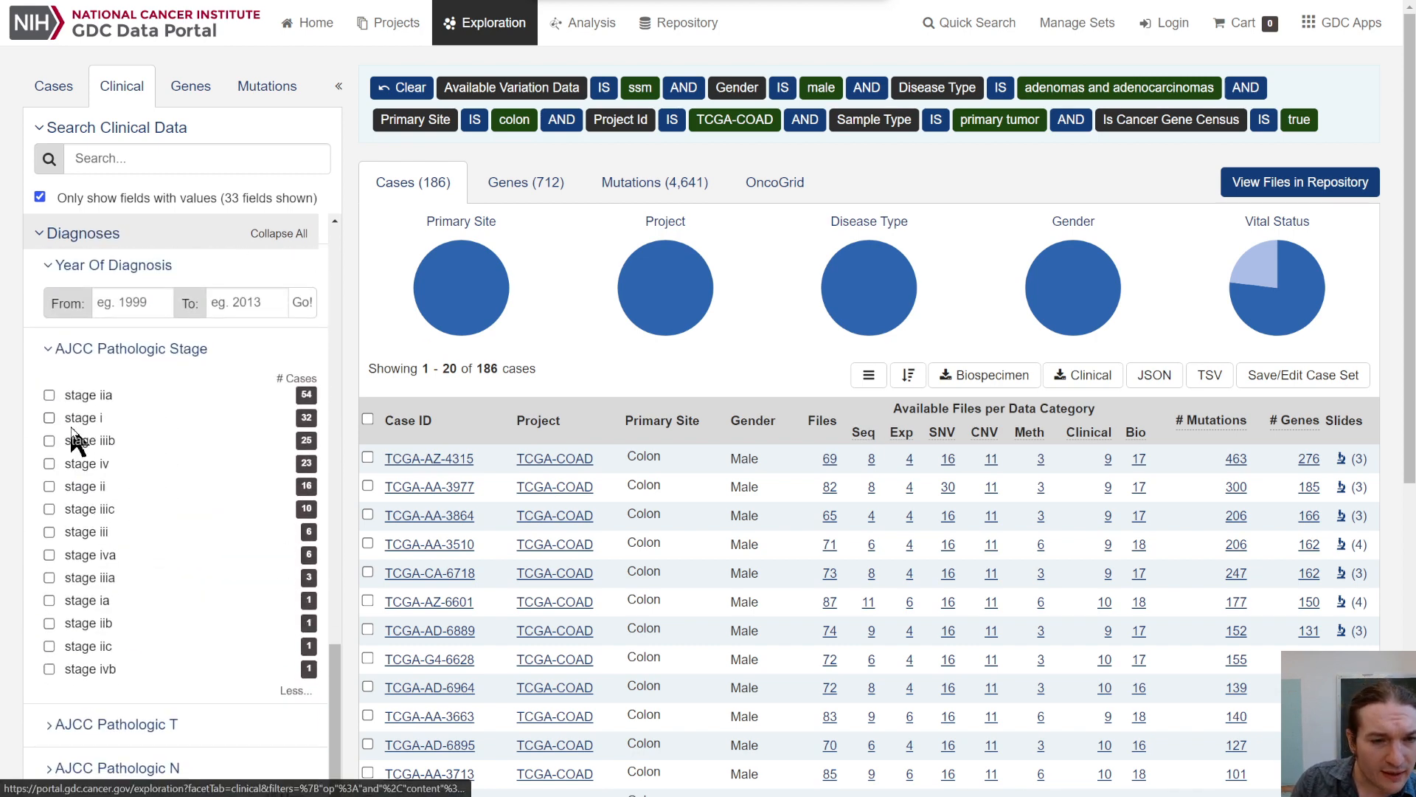
{"action": "left_click", "coordinate": [49, 487]}
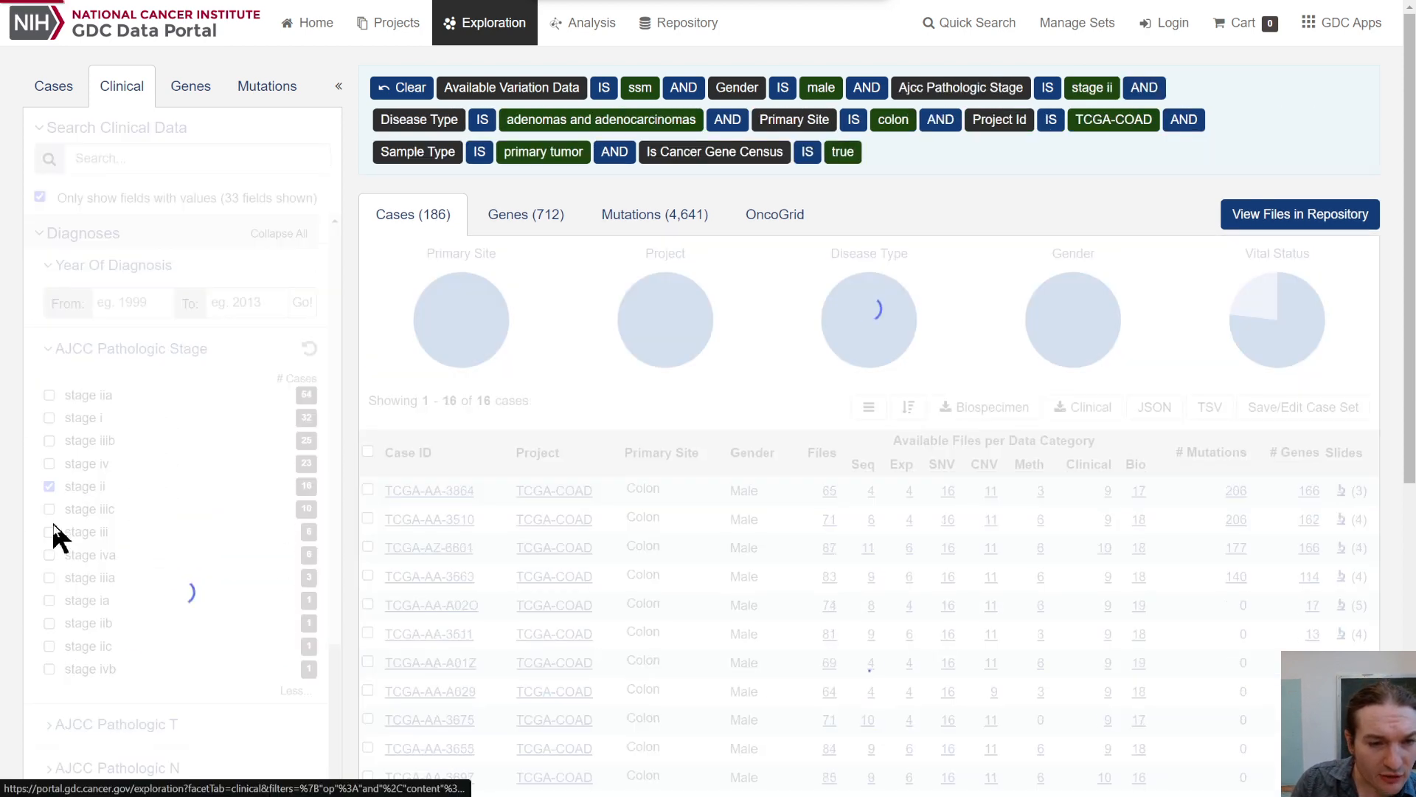
- Filter the cases to AJCC pathologic stages ii, iia, iib and iic together
{"action": "left_click", "coordinate": [49, 624]}
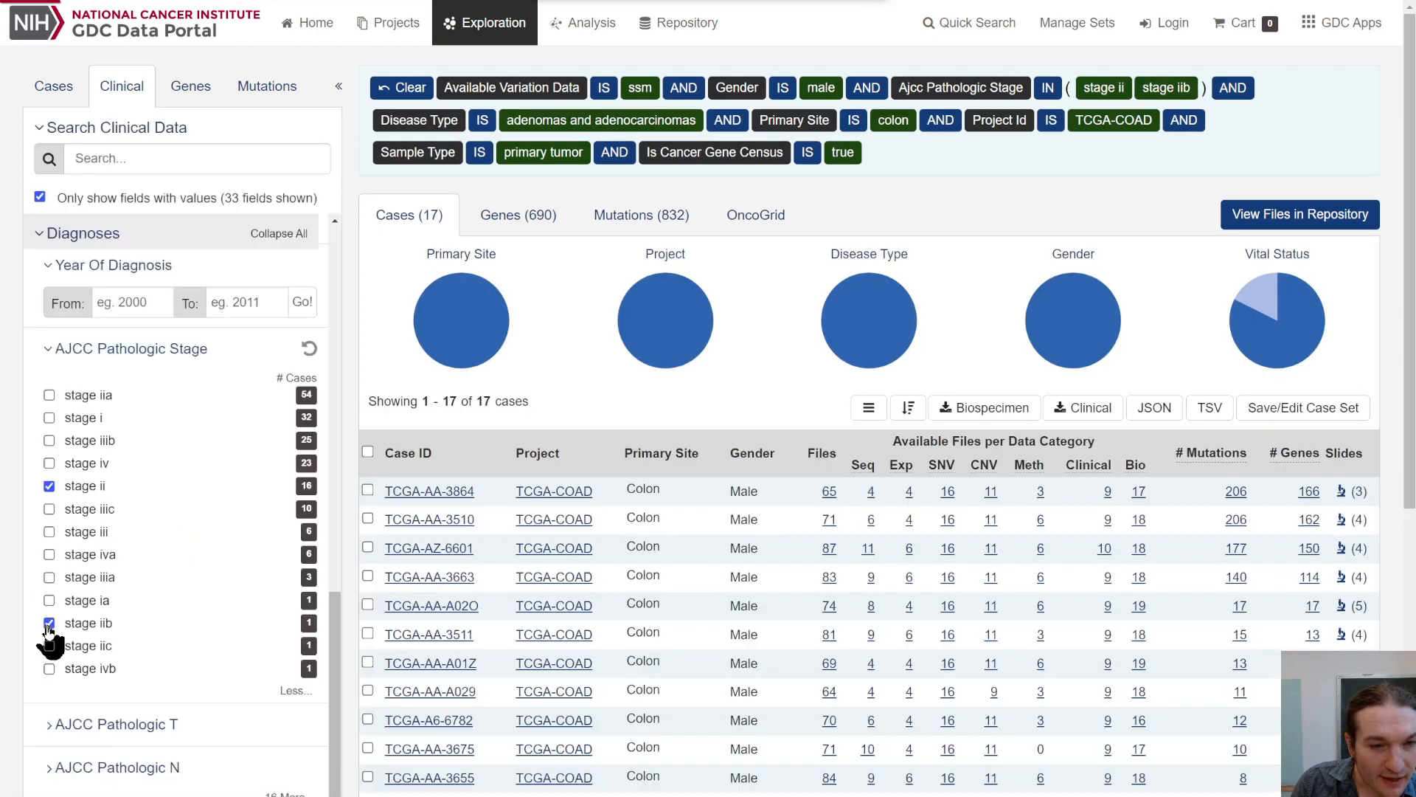
{"action": "left_click", "coordinate": [49, 624]}
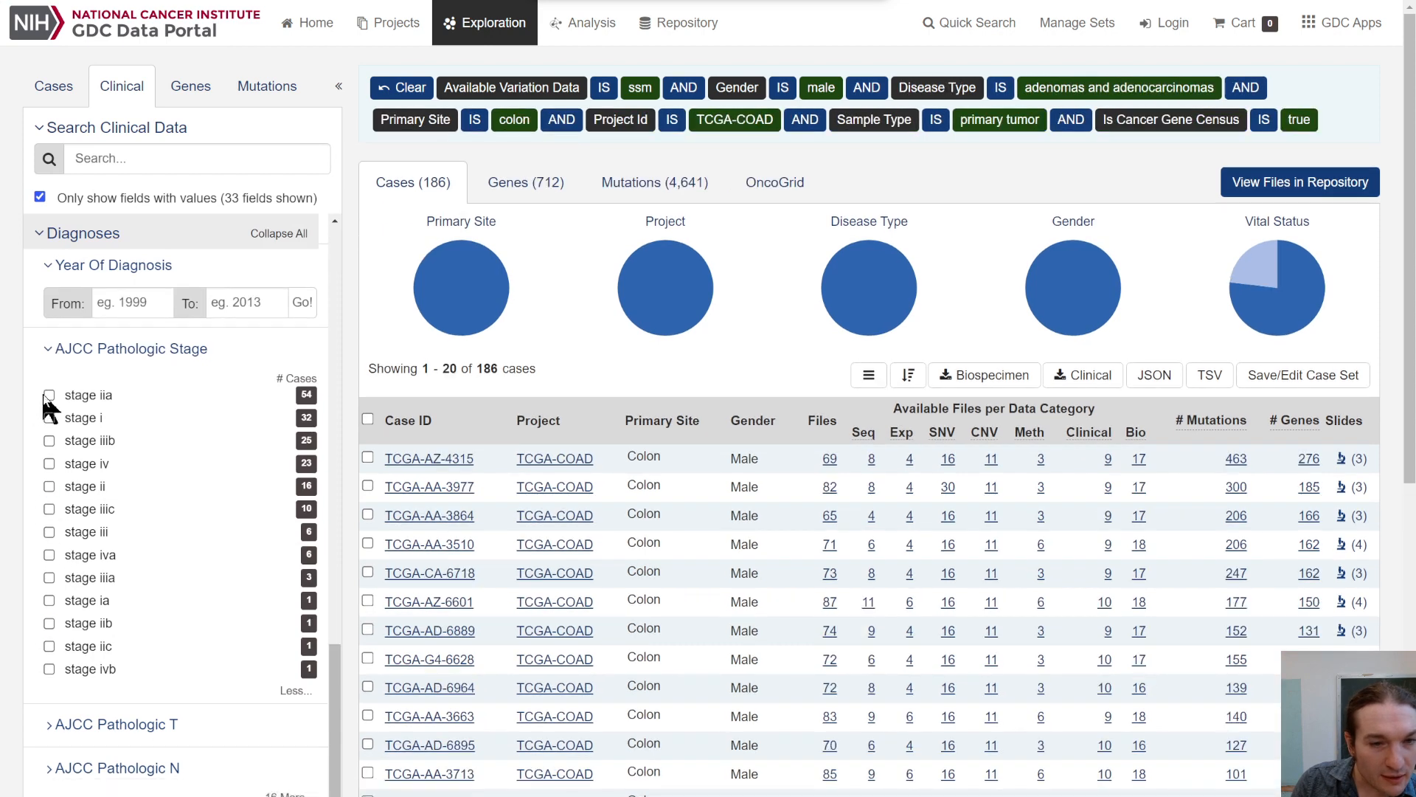
{"action": "left_click", "coordinate": [46, 394]}
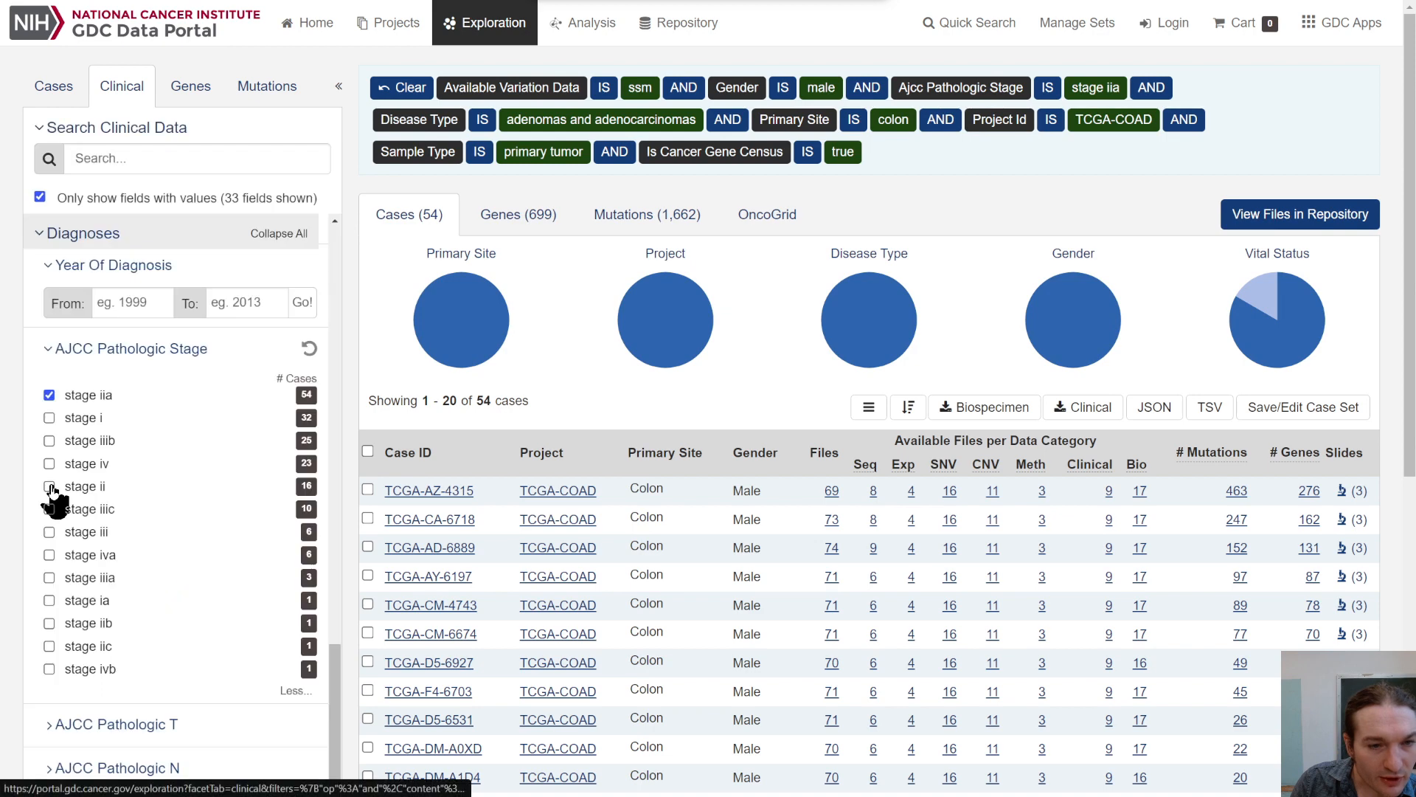
{"action": "left_click", "coordinate": [48, 487]}
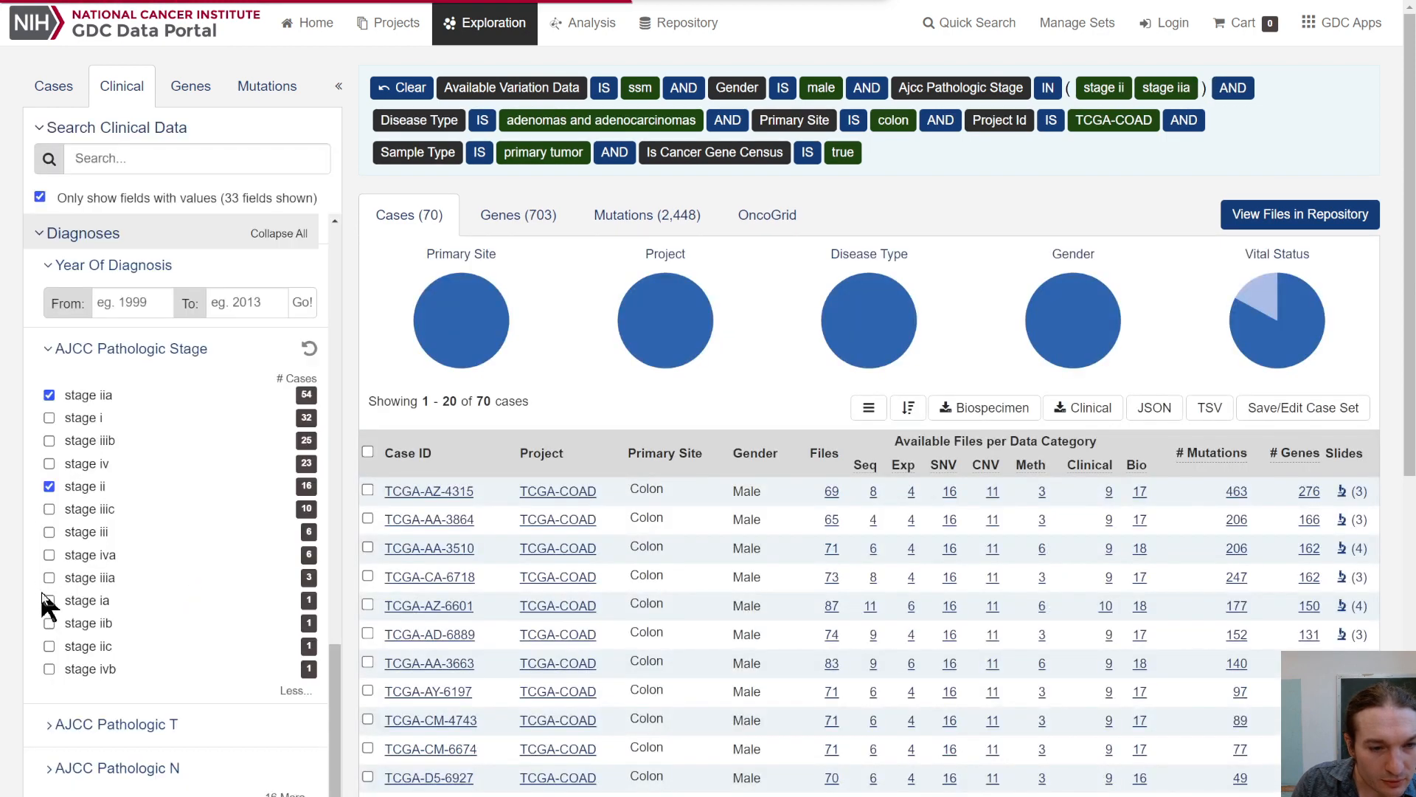
{"action": "left_click", "coordinate": [49, 624]}
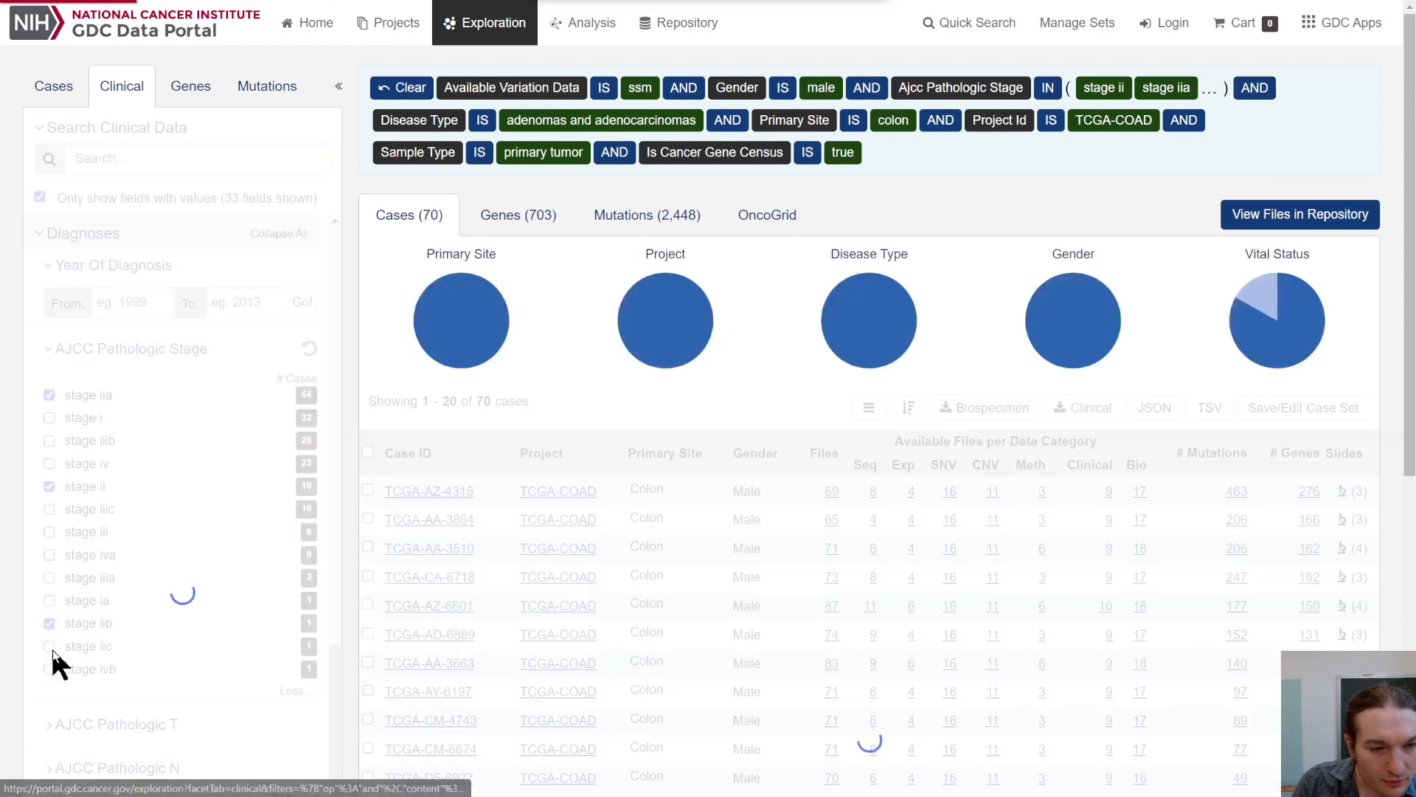
{"action": "left_click", "coordinate": [49, 647]}
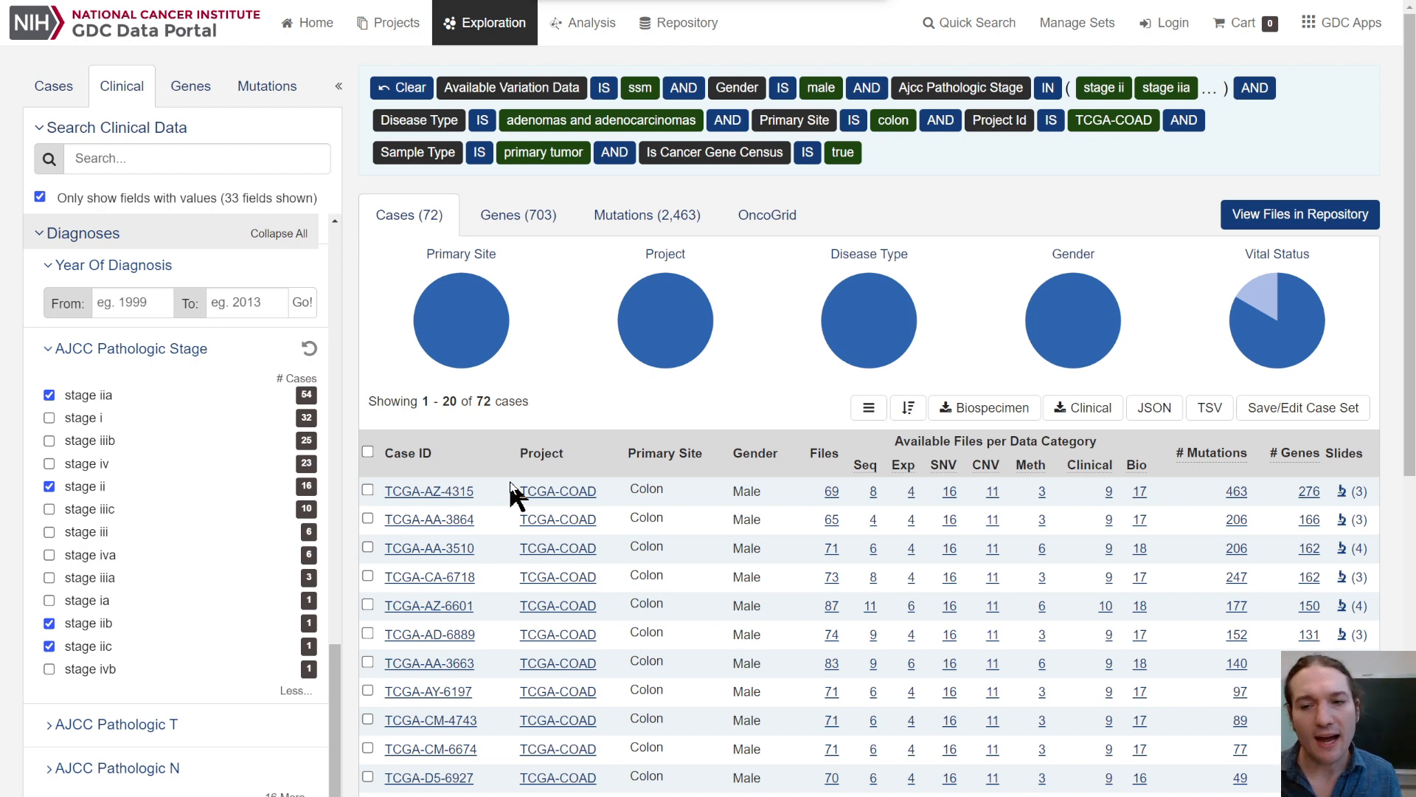
- Save the filtered cases as a new case set, putting "Total Control set:" in front of the suggested name
{"action": "left_click", "coordinate": [1313, 410]}
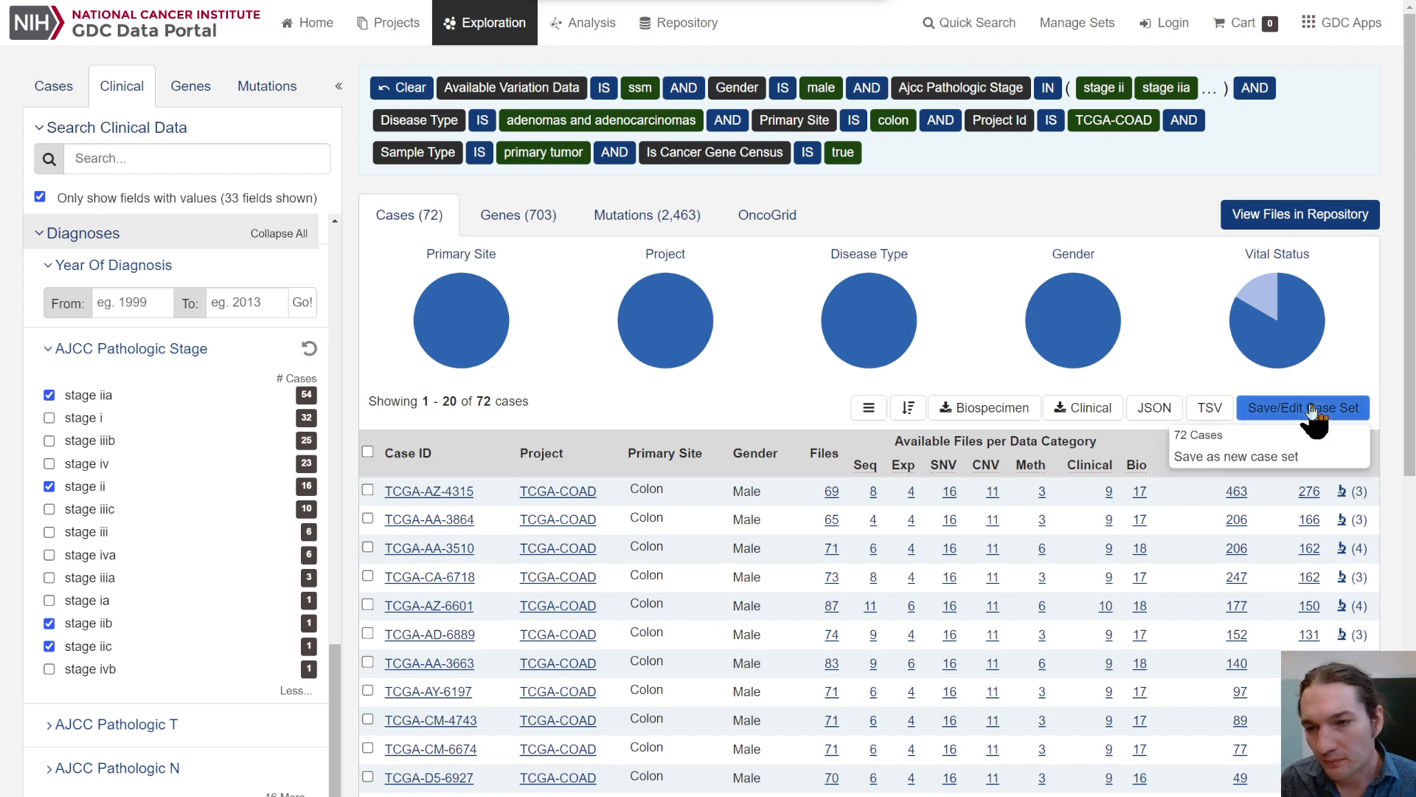
{"action": "left_click", "coordinate": [1244, 457]}
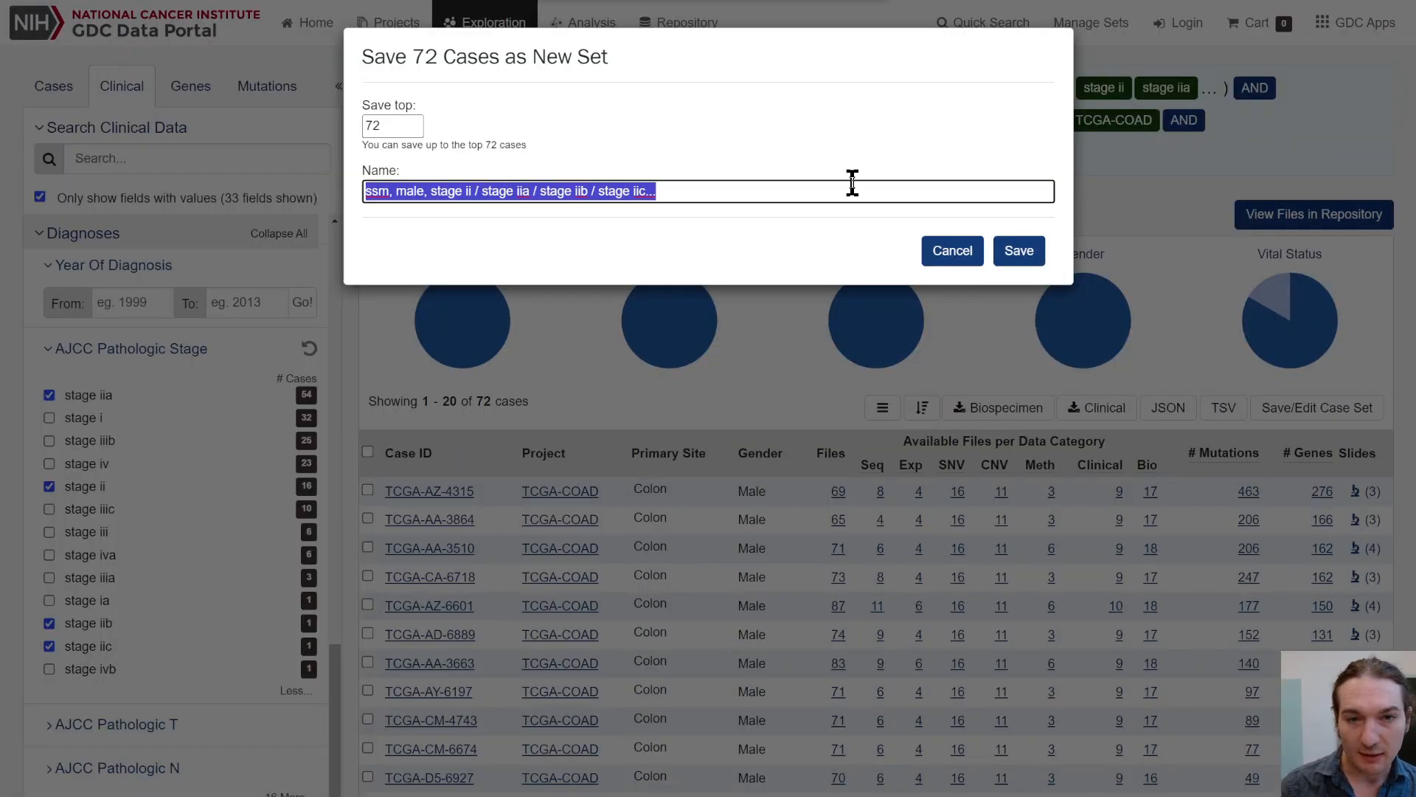
{"action": "left_click", "coordinate": [806, 191]}
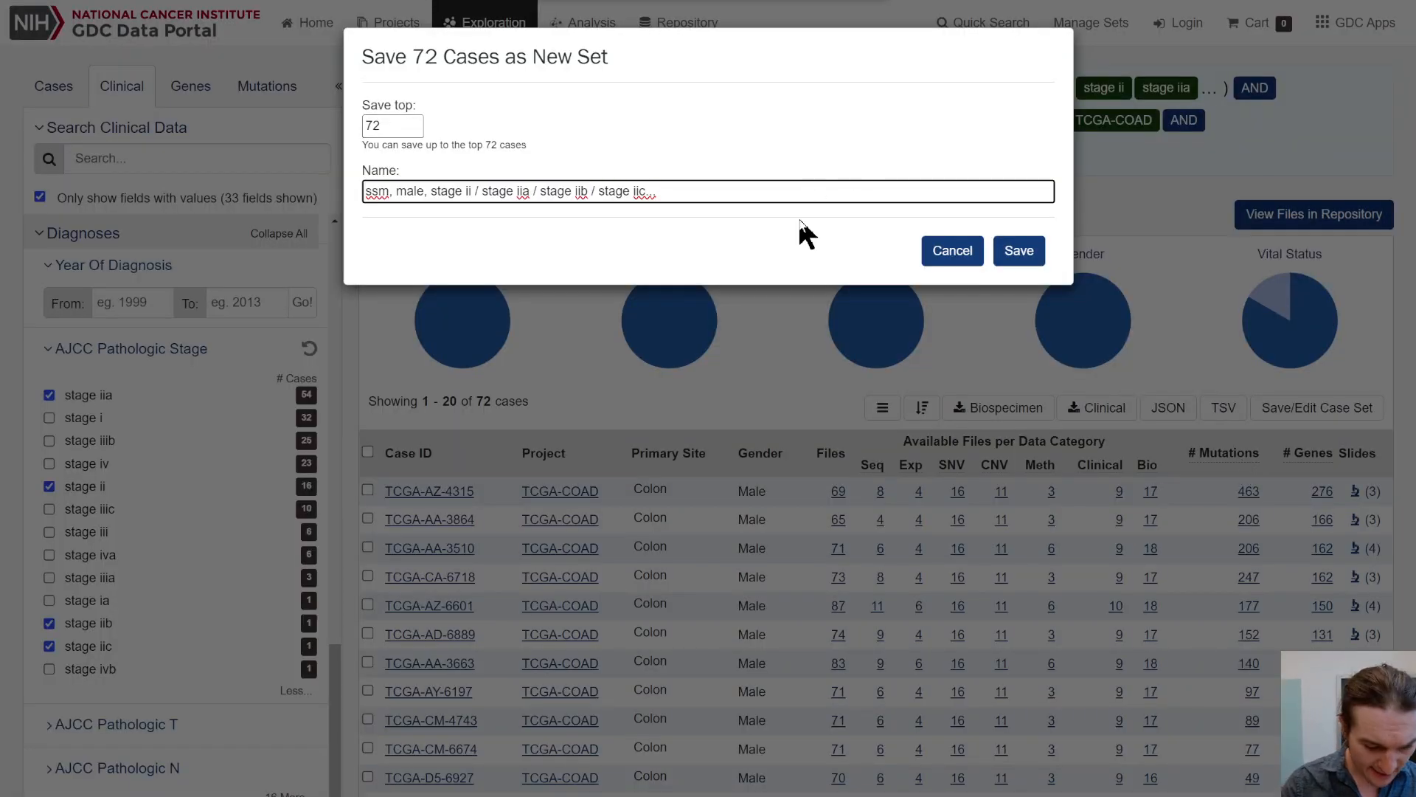
{"action": "key", "text": "Home"}
{"action": "type", "text": "COntrol se"}
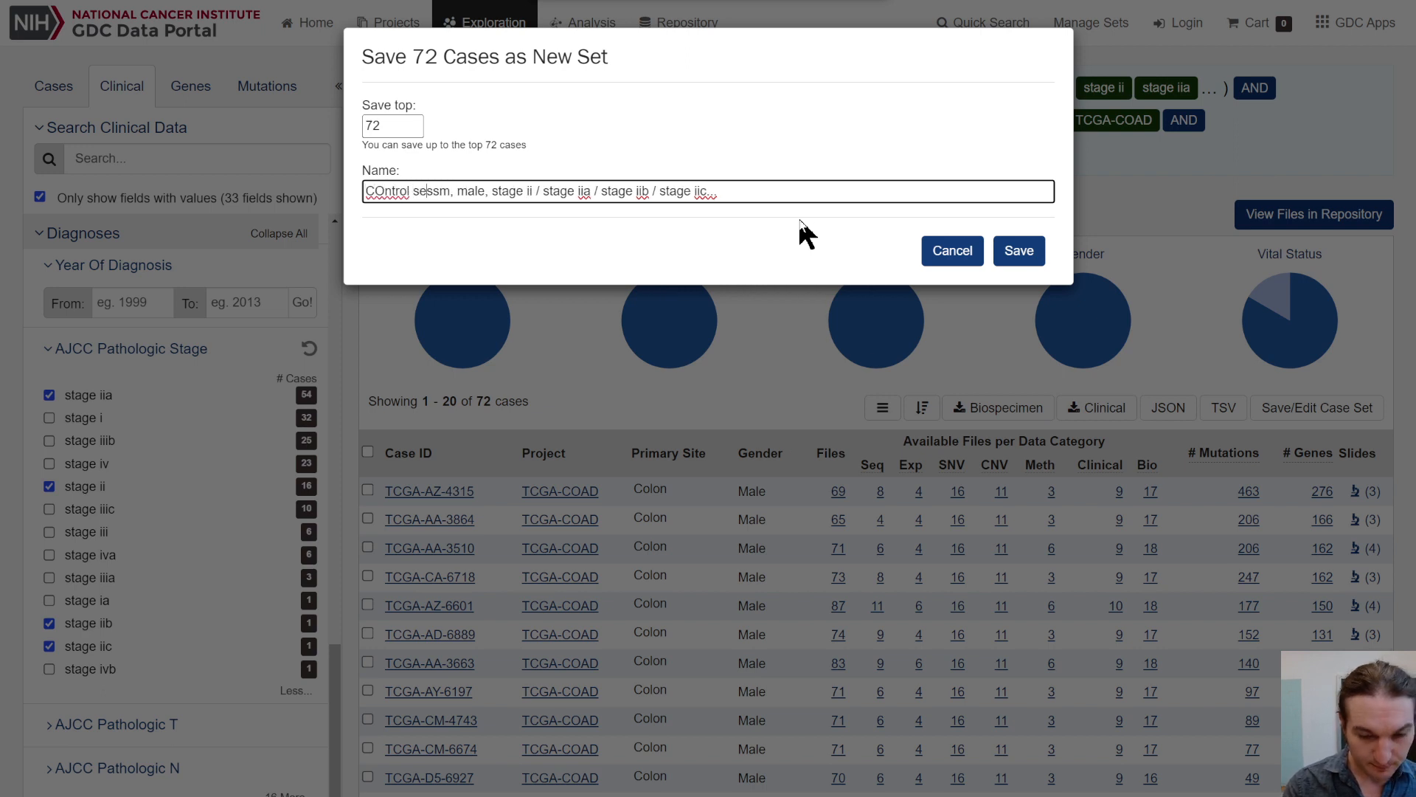
{"action": "type", "text": "t:"}
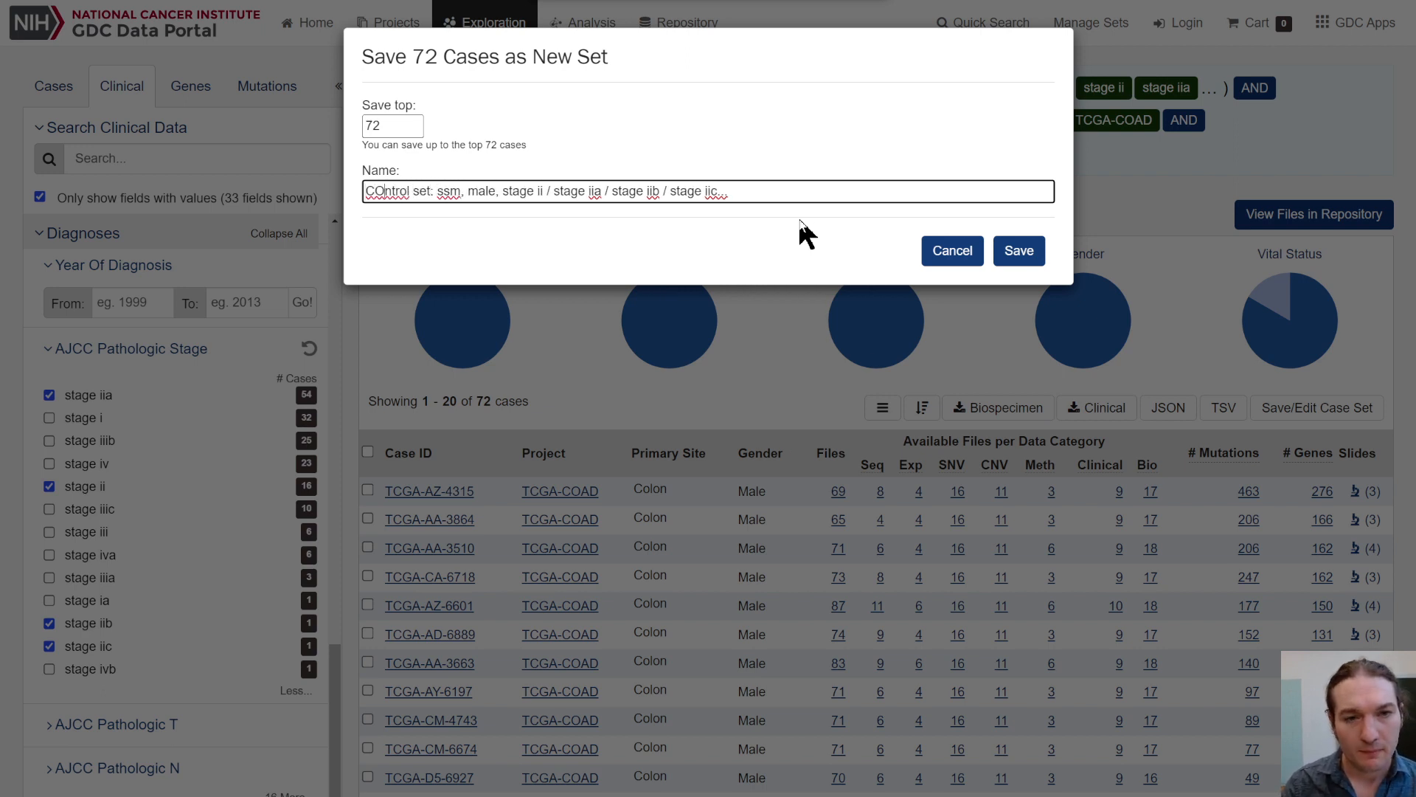
{"action": "key", "text": "BackSpace"}
{"action": "type", "text": "o"}
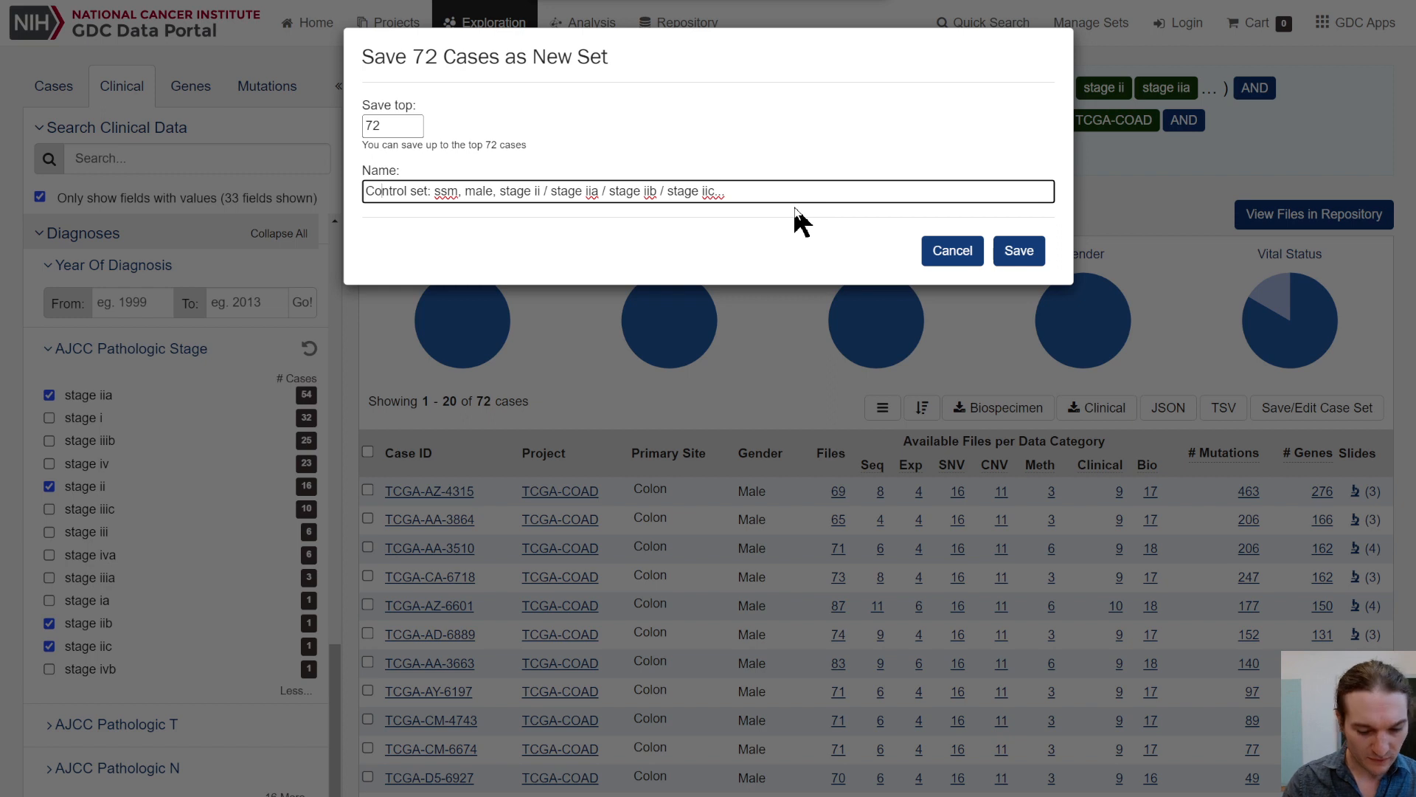
{"action": "type", "text": "To"}
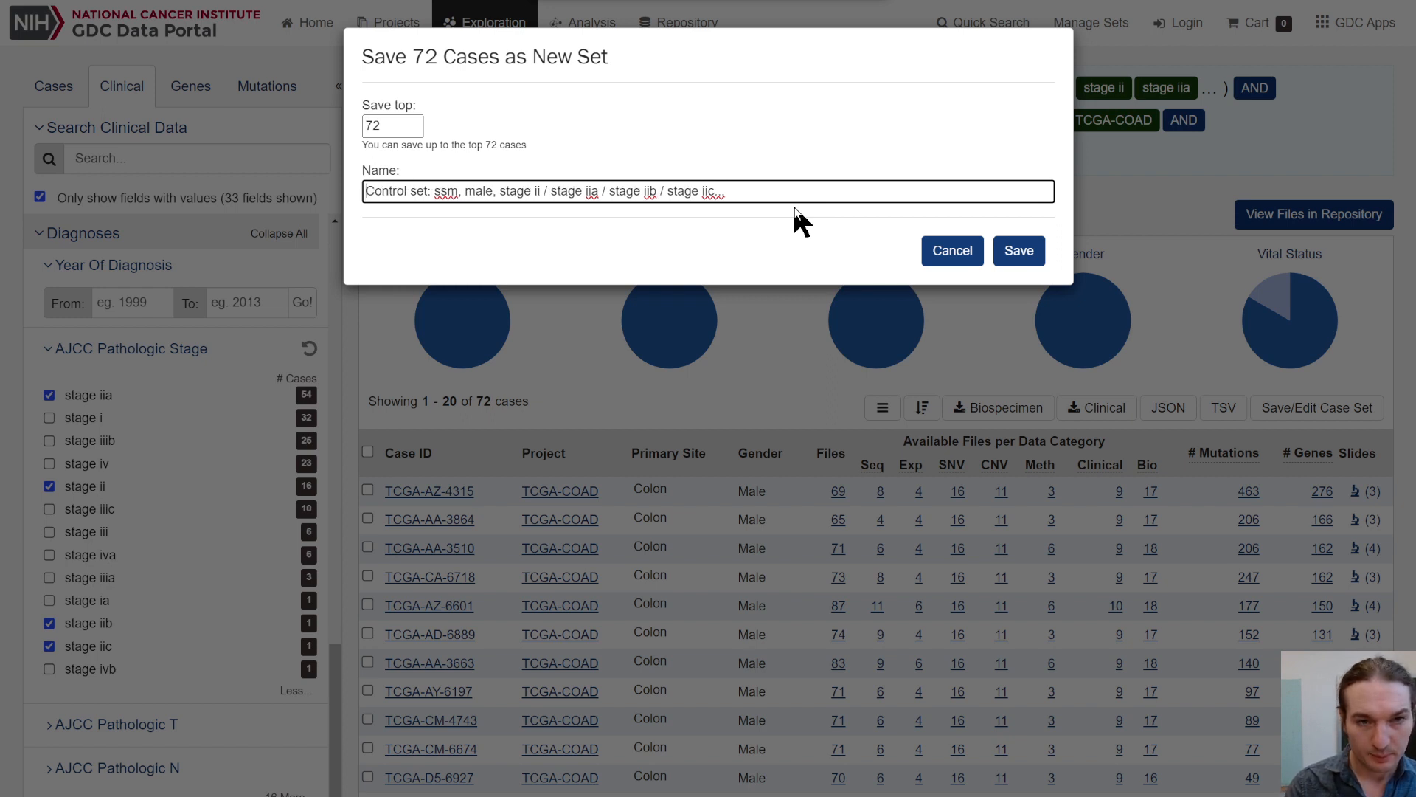
{"action": "type", "text": "tal"}
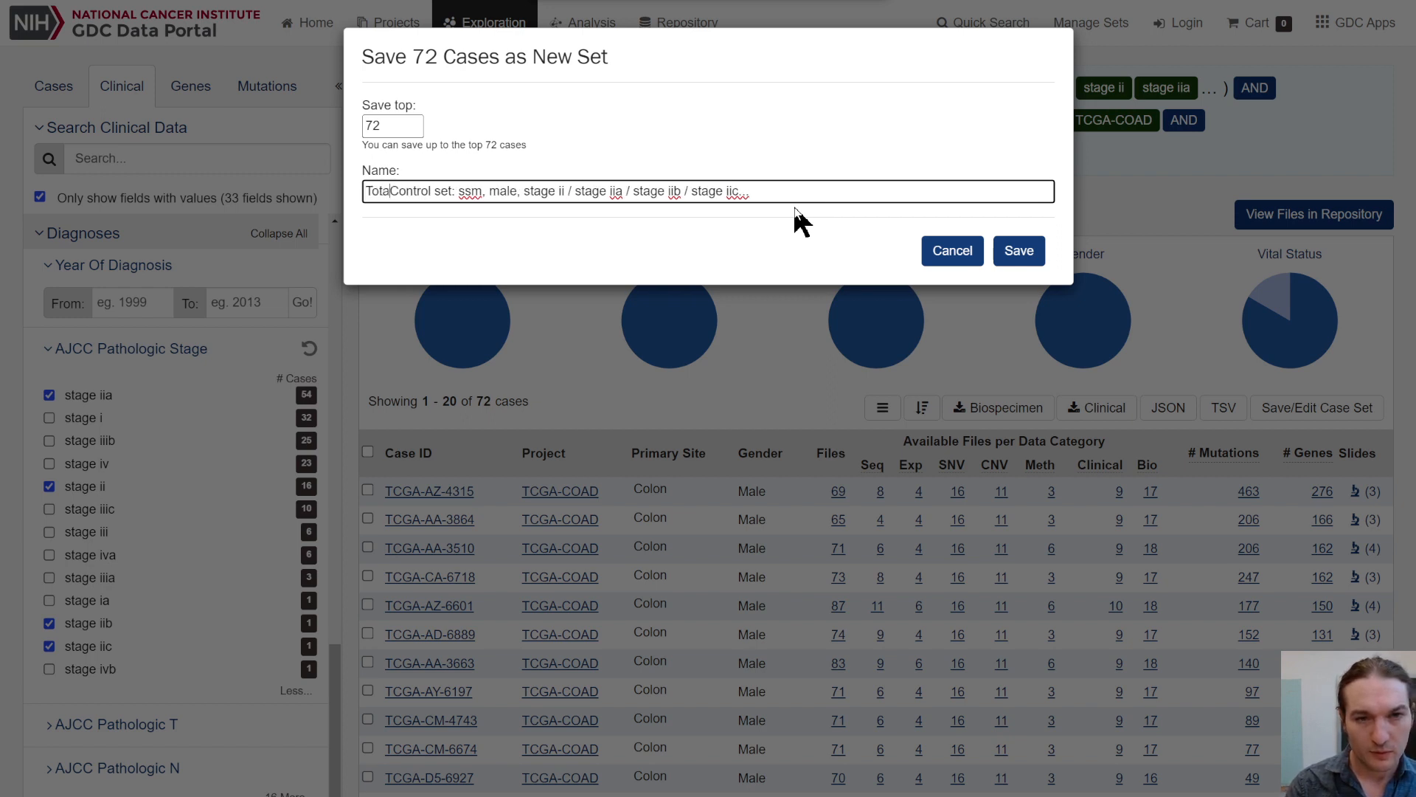
{"action": "left_click", "coordinate": [1017, 251]}
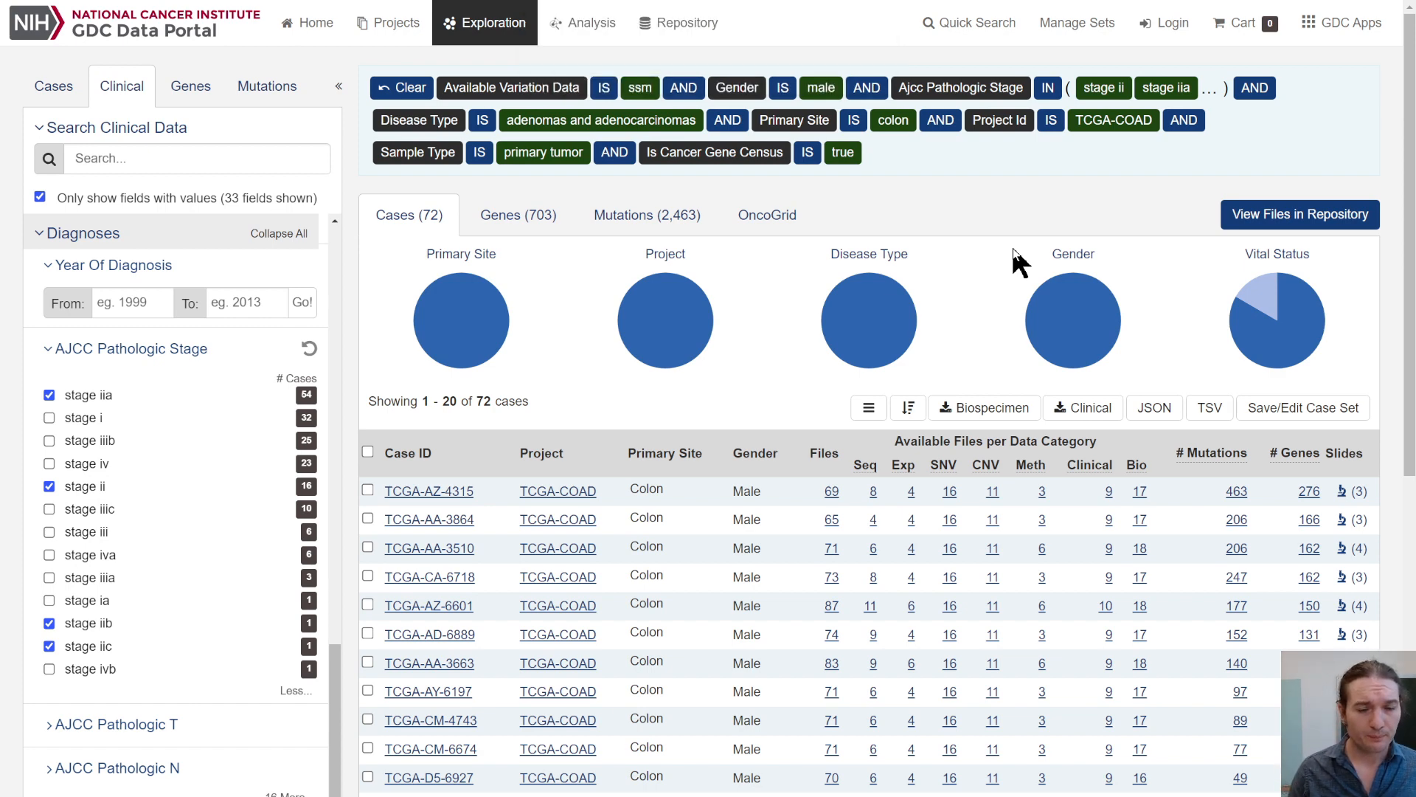
- Narrow the cohort to its SSM-affected cases for the APC gene, using the list of most frequently mutated genes
{"action": "left_click", "coordinate": [507, 223]}
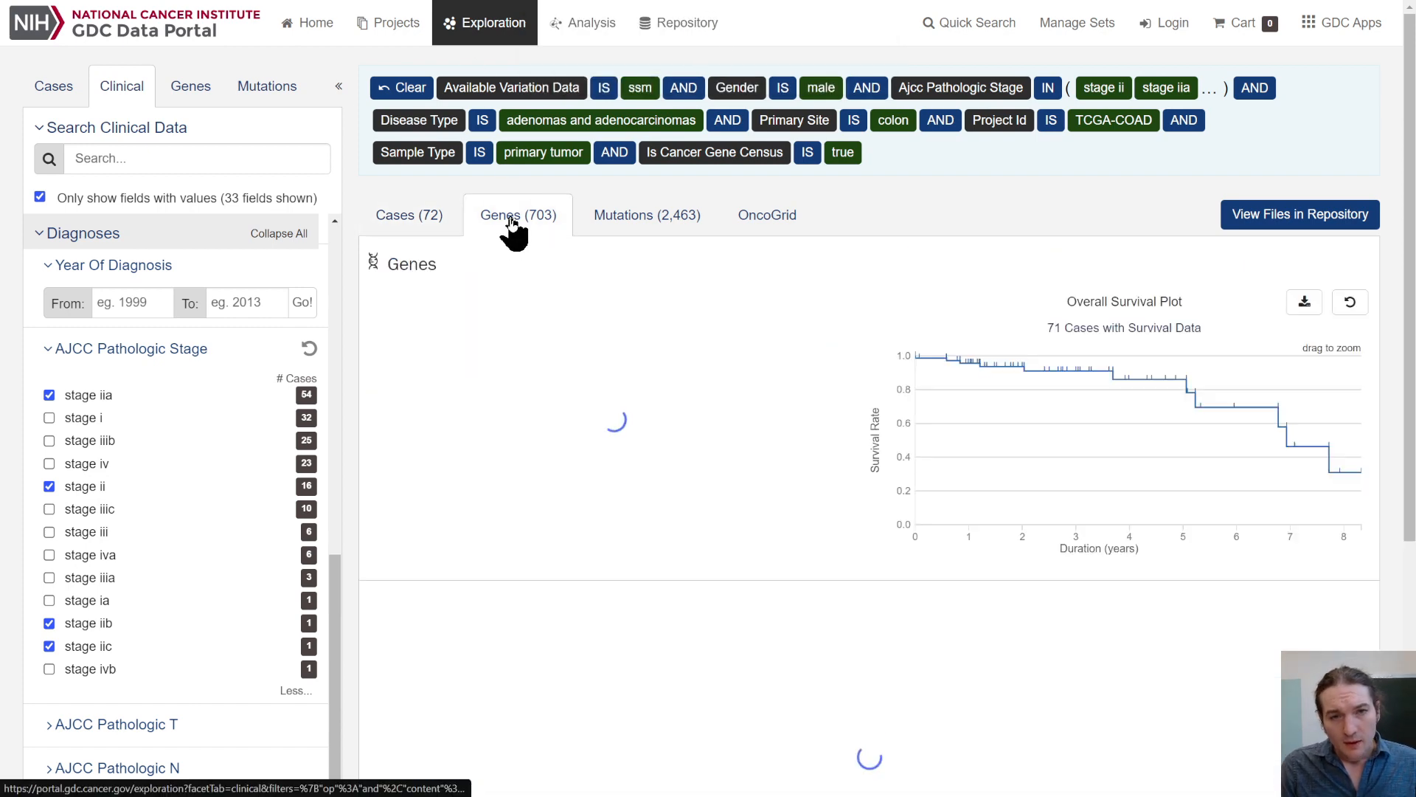
{"action": "scroll", "coordinate": [617, 443], "scroll_direction": "down", "scroll_amount": 4}
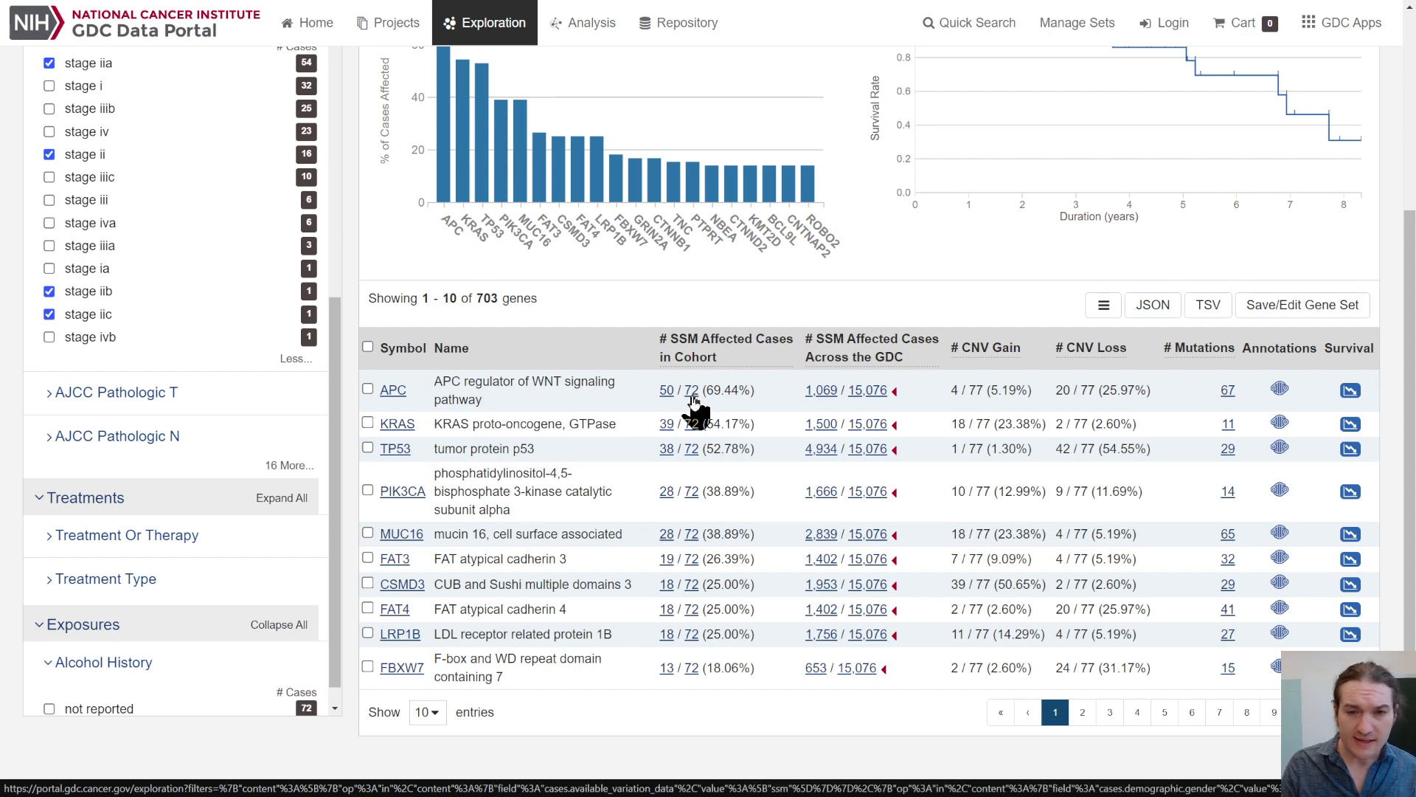
{"action": "scroll", "coordinate": [664, 443], "scroll_direction": "up", "scroll_amount": 2}
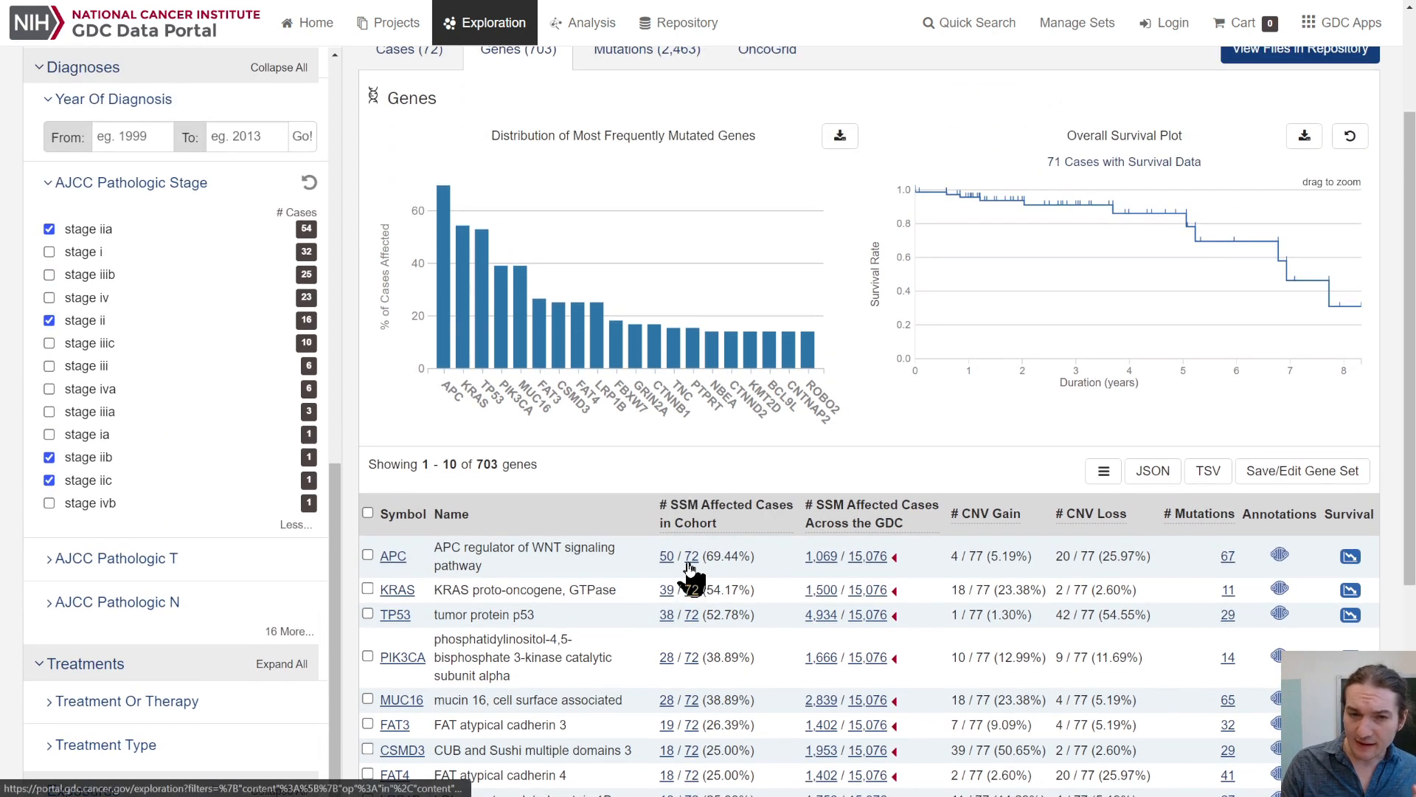
{"action": "scroll", "coordinate": [690, 582], "scroll_direction": "up", "scroll_amount": 2}
{"action": "scroll", "coordinate": [694, 575], "scroll_direction": "down", "scroll_amount": 2}
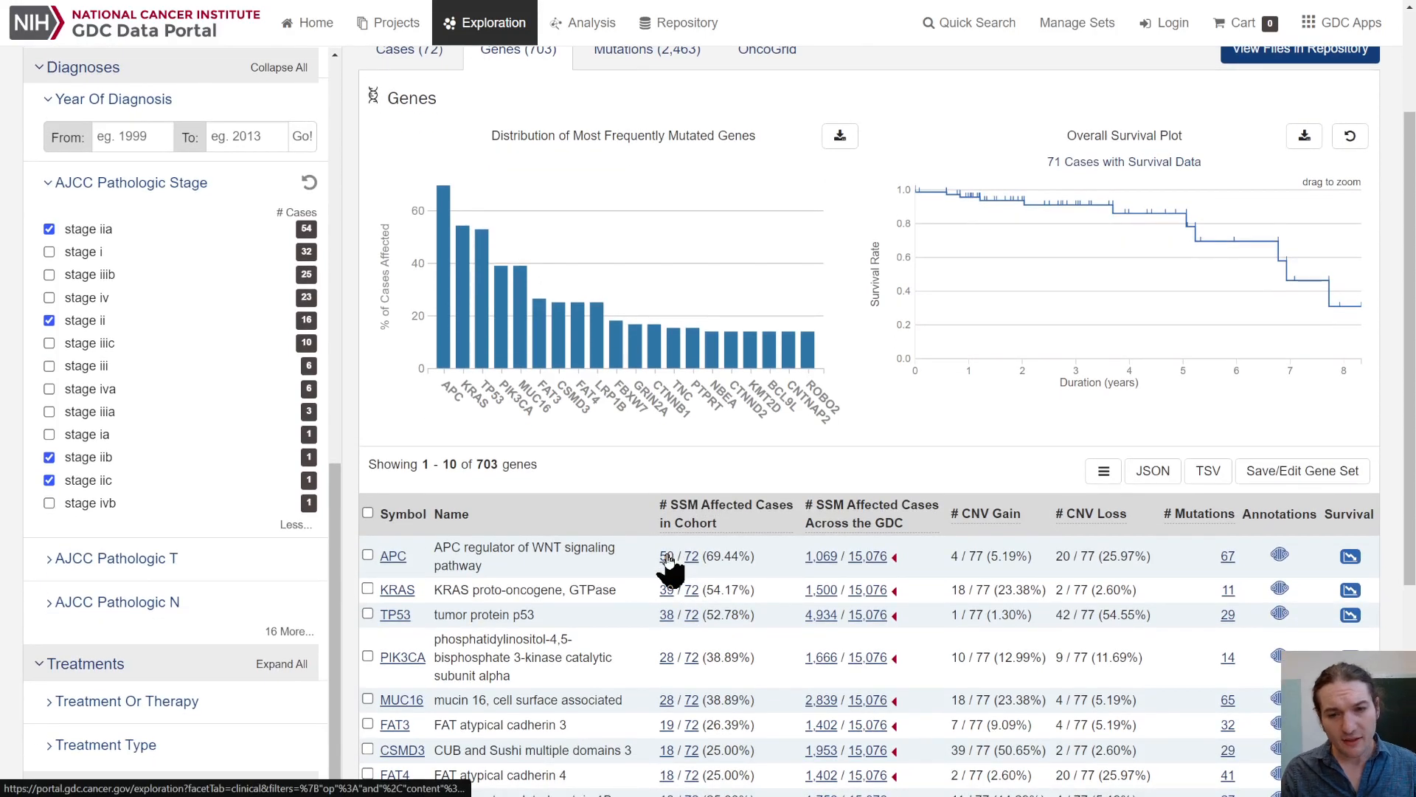
{"action": "left_click", "coordinate": [667, 557]}
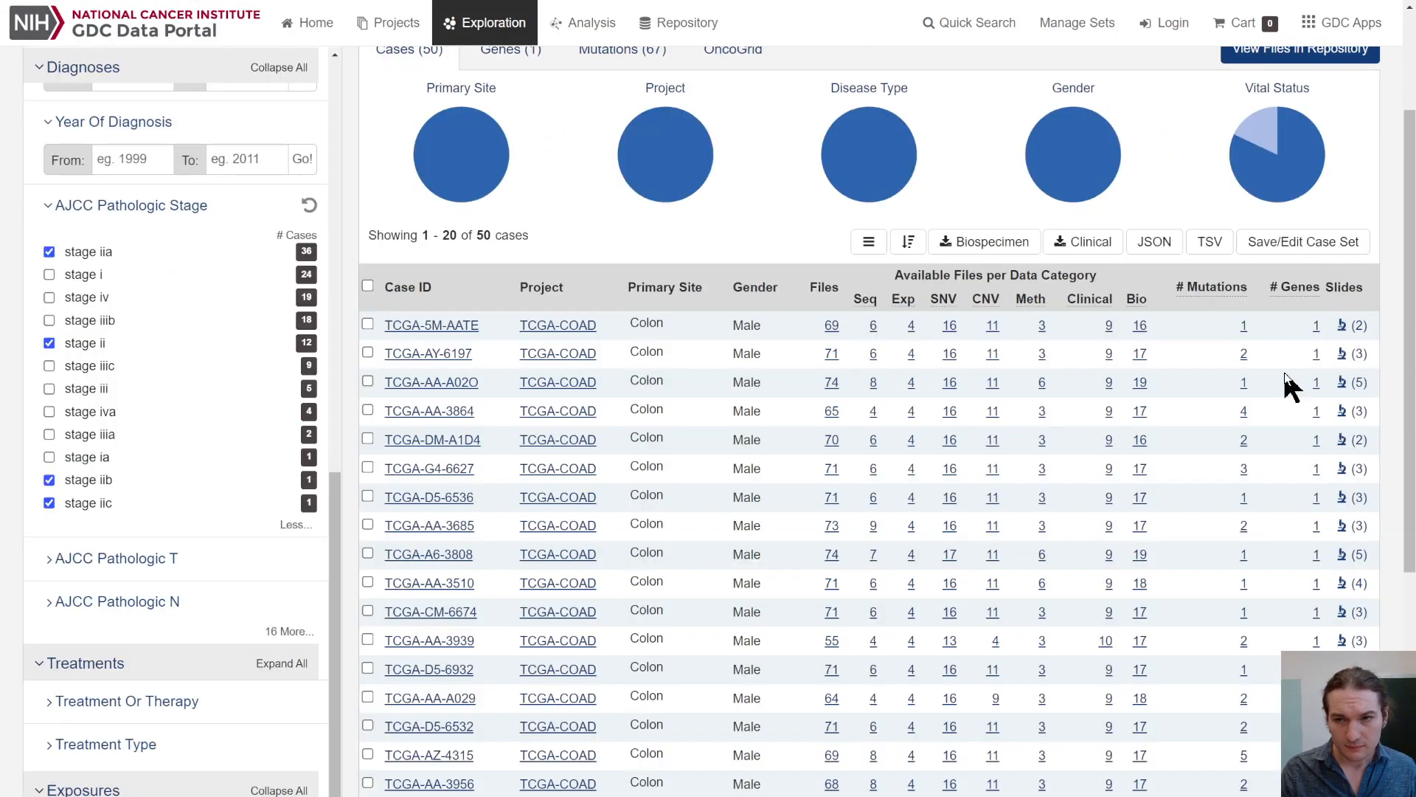
- Save the APC-mutated cases as a new case set, putting "All APC Mutants:" in front of the suggested name
{"action": "scroll", "coordinate": [1288, 388], "scroll_direction": "up", "scroll_amount": 2}
{"action": "left_click", "coordinate": [1298, 413]}
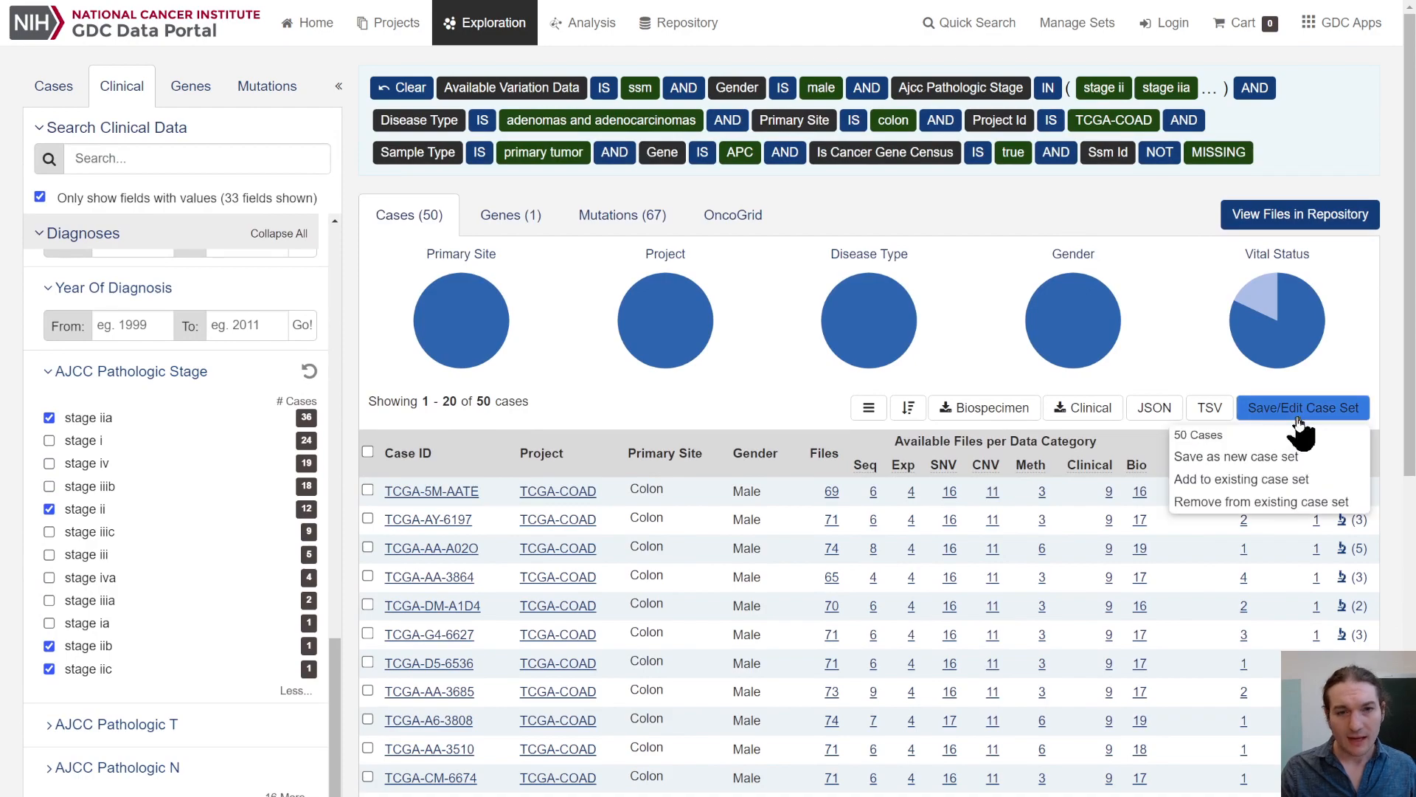
{"action": "left_click", "coordinate": [1268, 458]}
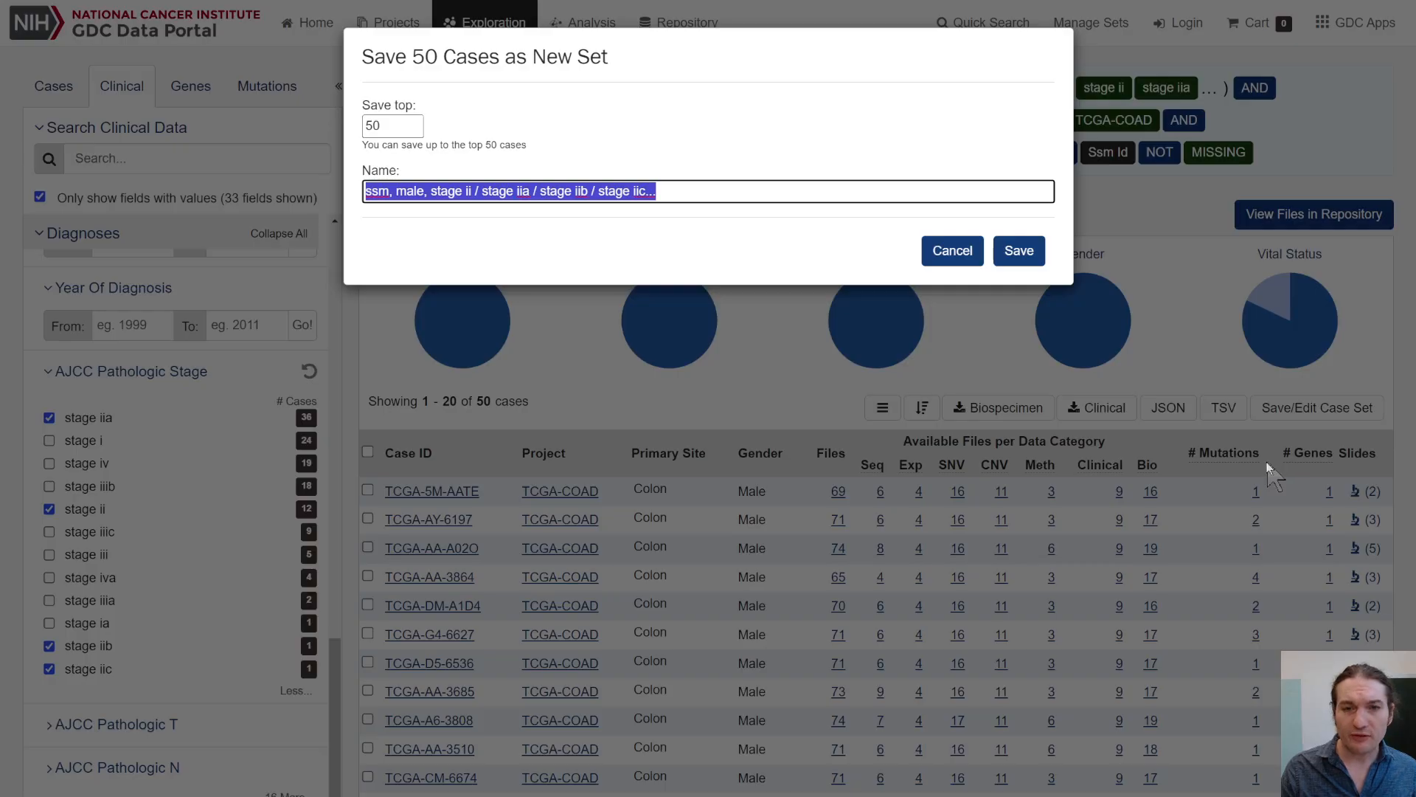
{"action": "left_click", "coordinate": [595, 191]}
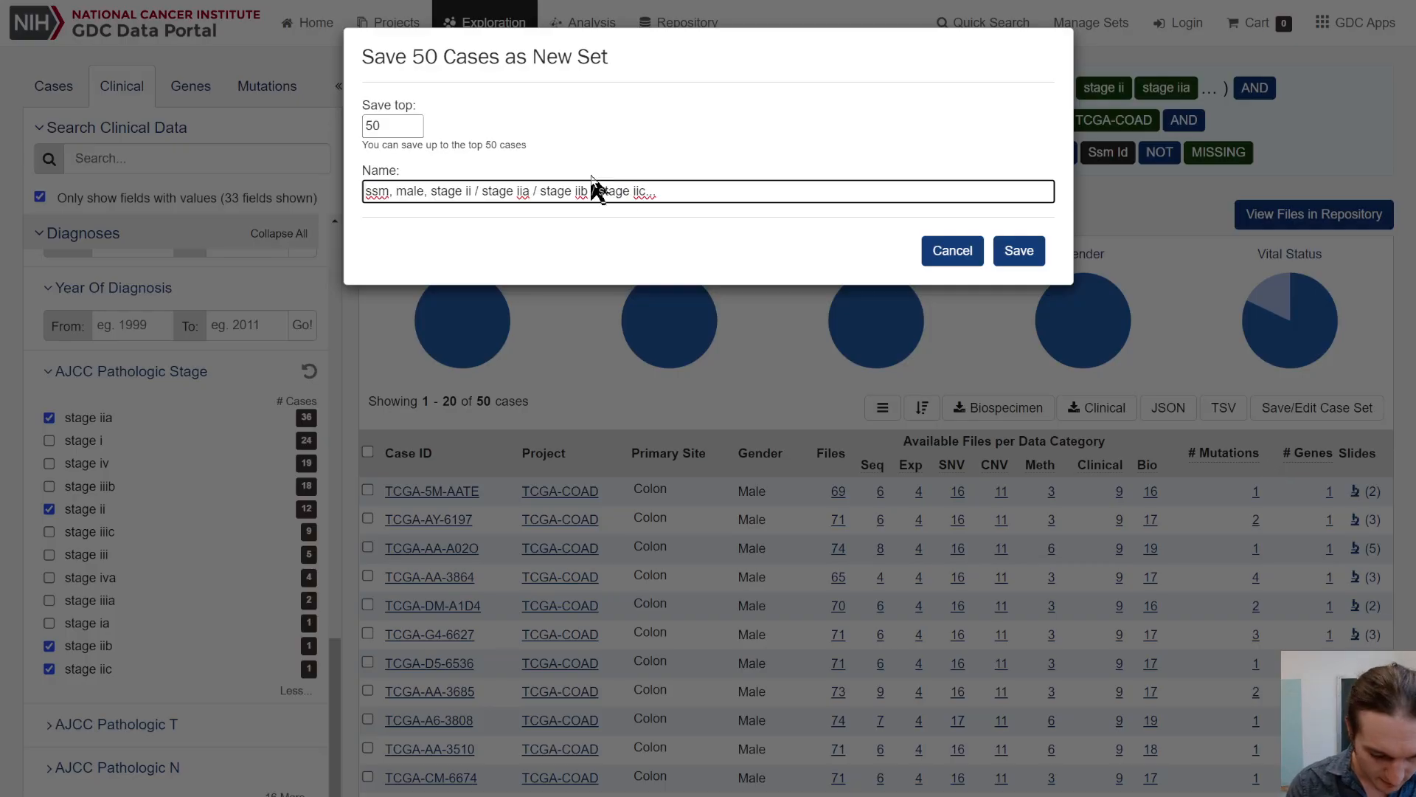
{"action": "type", "text": "APC Mutan"}
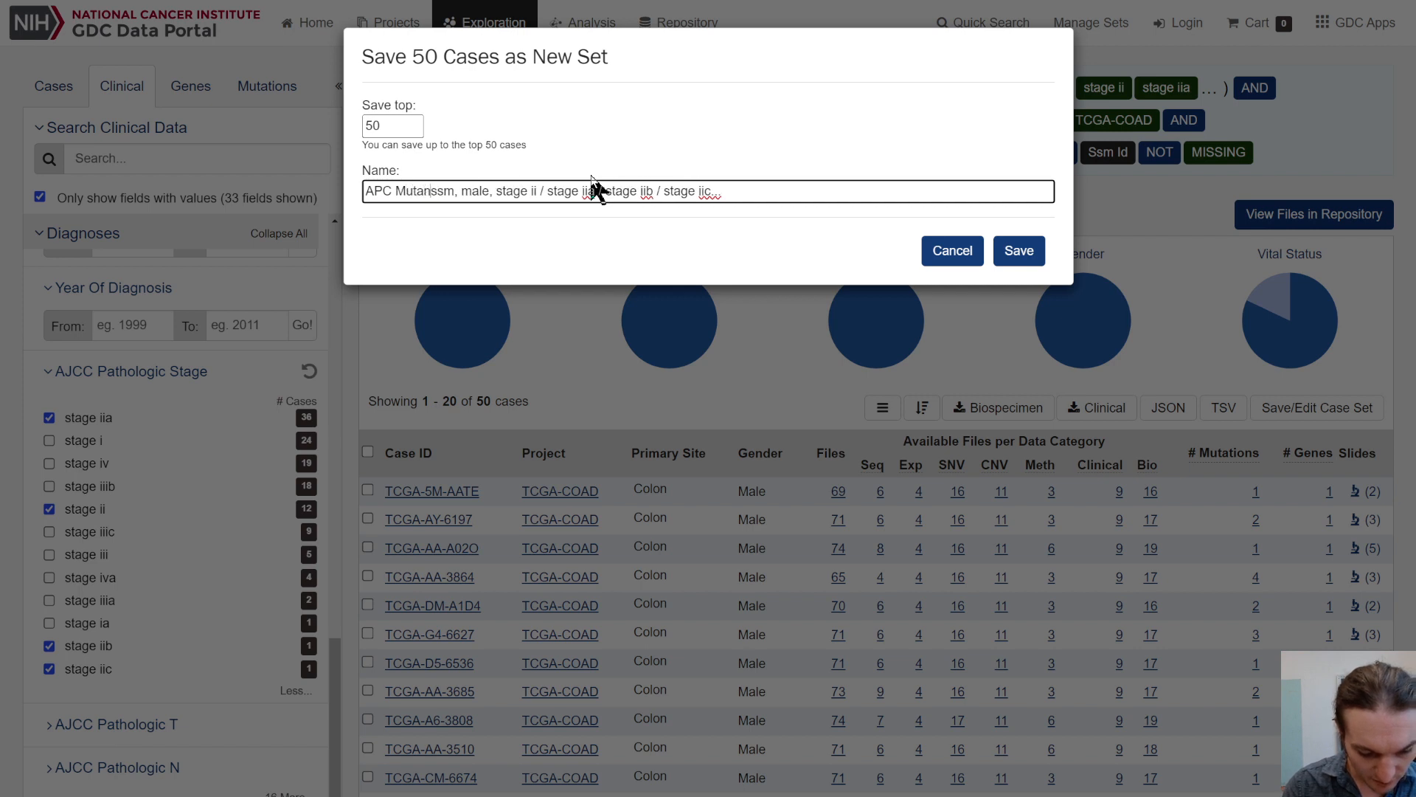
{"action": "type", "text": "ts:"}
{"action": "key", "text": "Home"}
{"action": "type", "text": "All"}
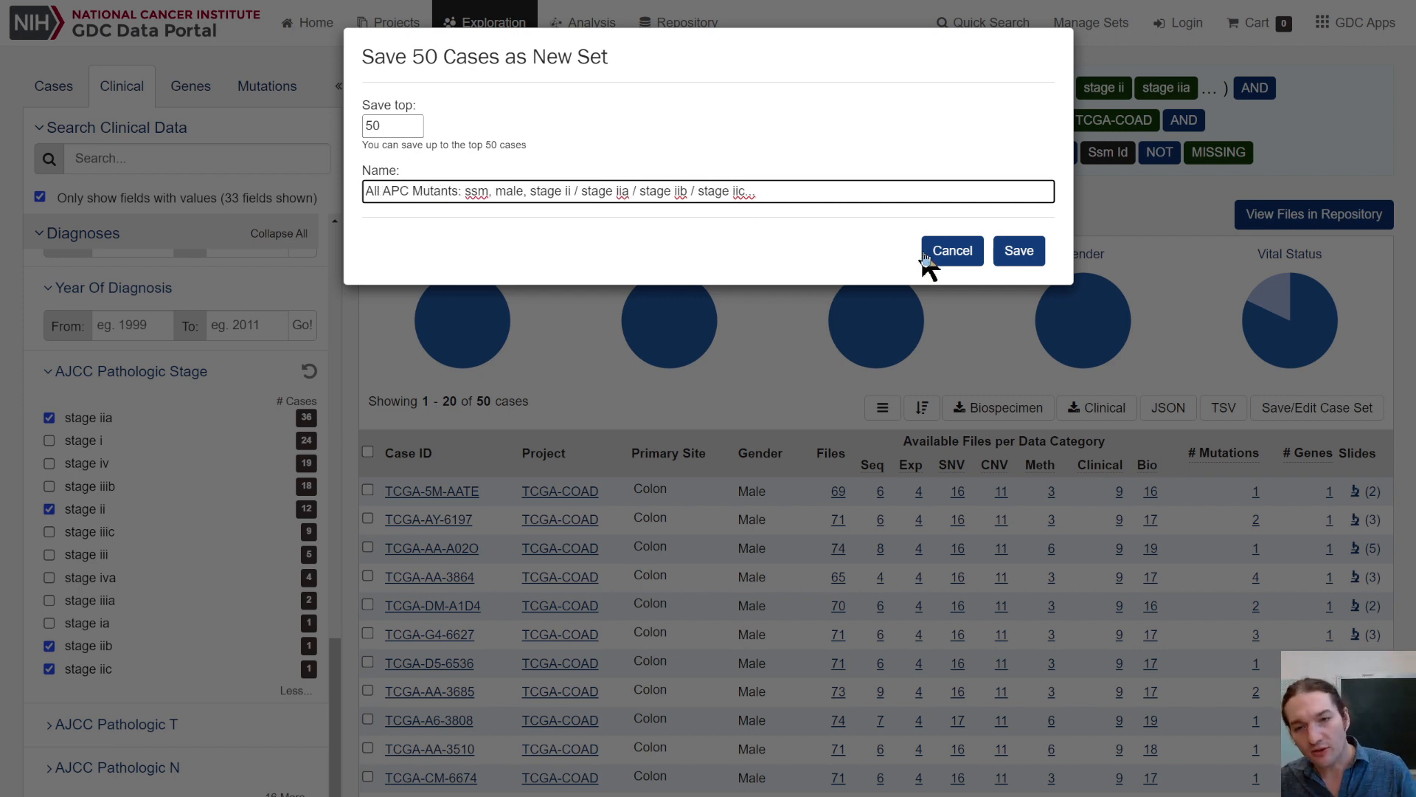
{"action": "left_click", "coordinate": [1011, 252]}
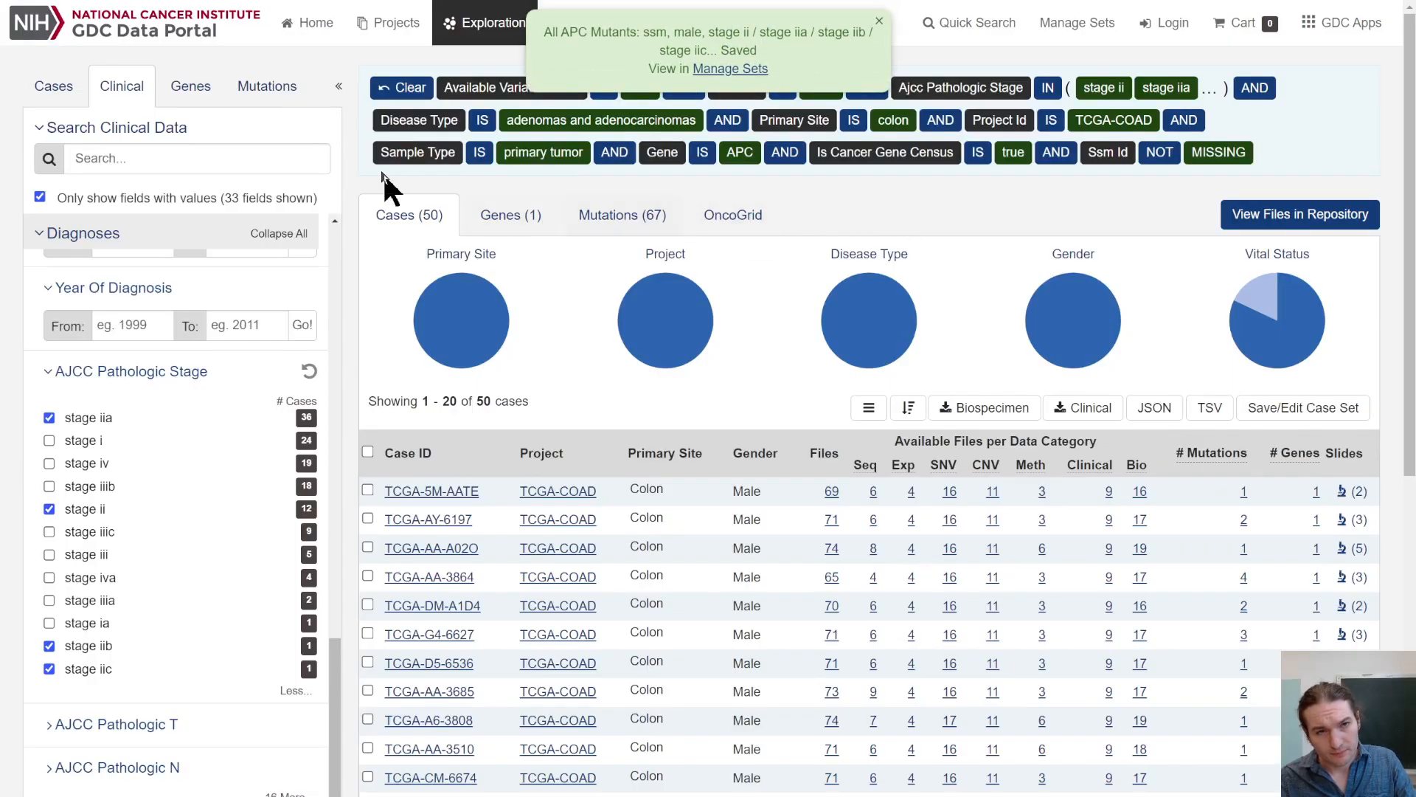
- Filter the APC-mutated cases to mutations with a high VEP impact
{"action": "left_click", "coordinate": [289, 90]}
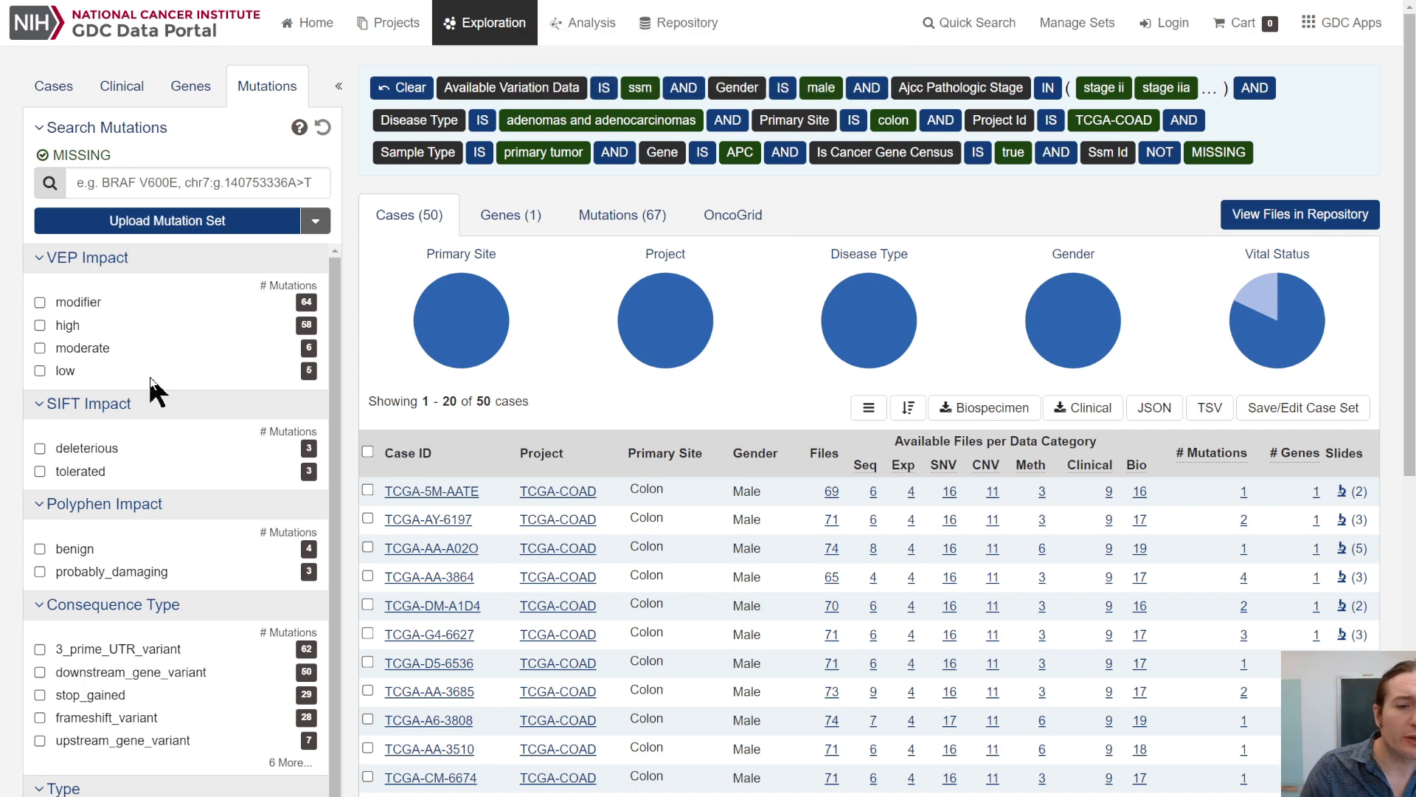
{"action": "scroll", "coordinate": [144, 383], "scroll_direction": "down", "scroll_amount": 1}
{"action": "scroll", "coordinate": [127, 398], "scroll_direction": "up", "scroll_amount": 1}
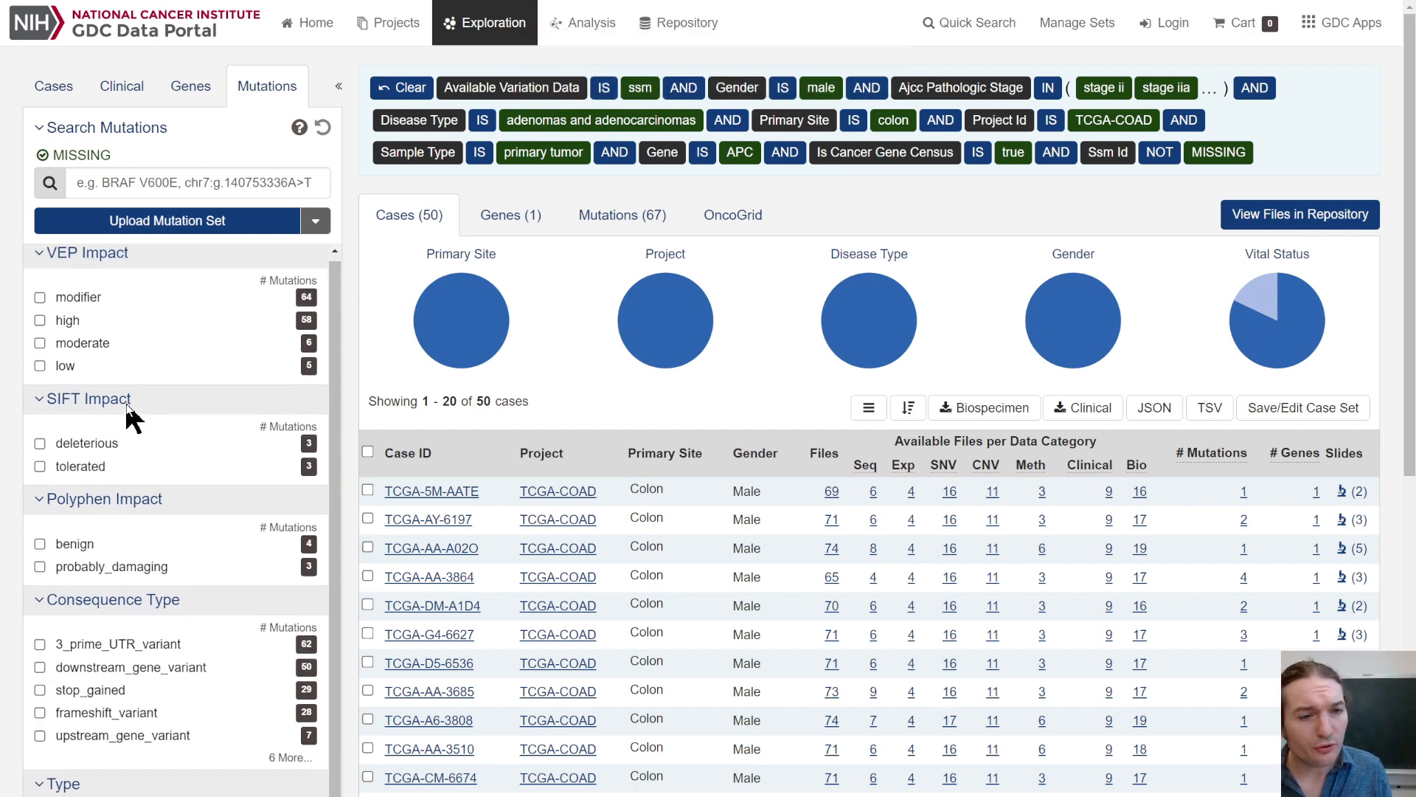
{"action": "left_click", "coordinate": [40, 325]}
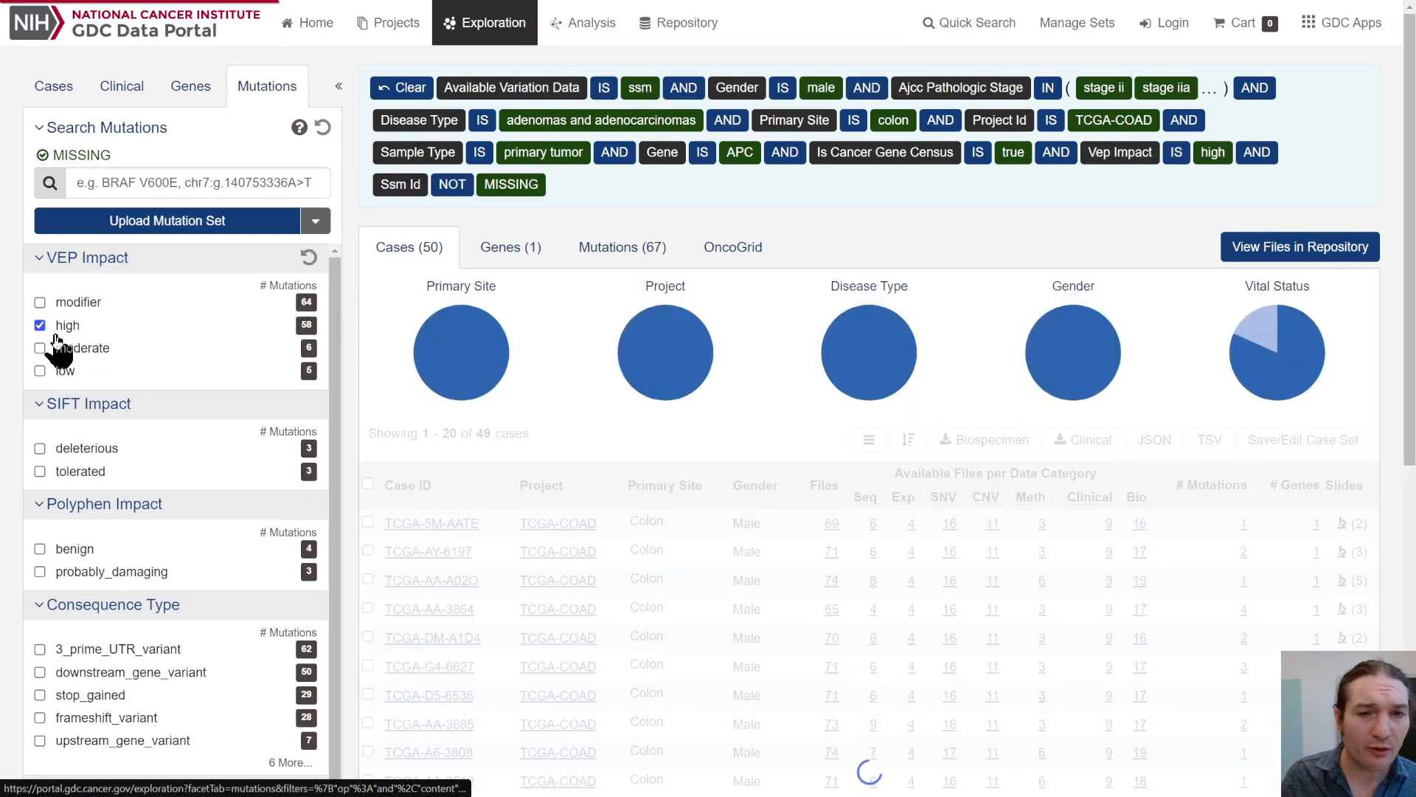
- Examine the gene distribution, survival plots and somatic mutation list for the high-impact APC cases
{"action": "left_click", "coordinate": [533, 259]}
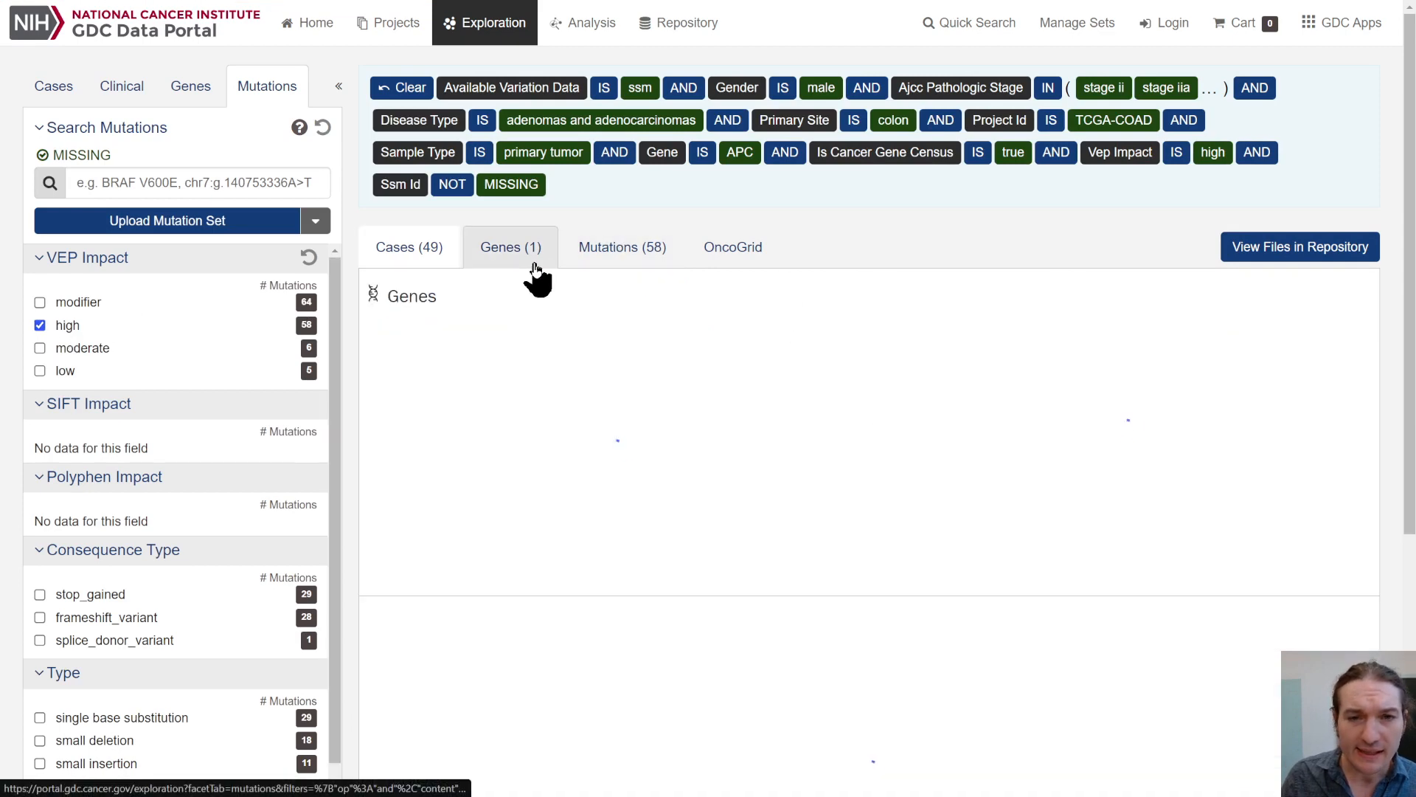
{"action": "scroll", "coordinate": [657, 506], "scroll_direction": "down", "scroll_amount": 3}
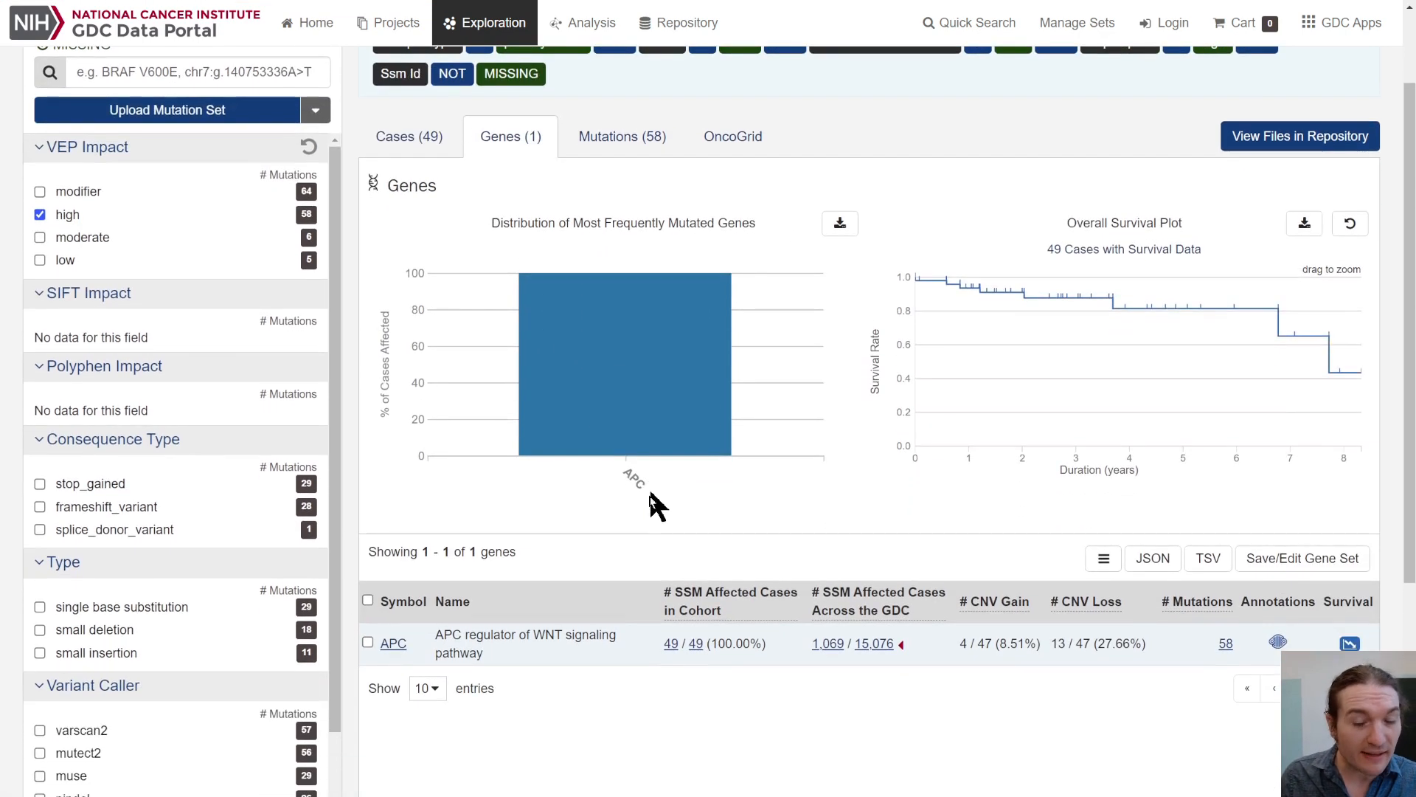
{"action": "scroll", "coordinate": [575, 339], "scroll_direction": "up", "scroll_amount": 1}
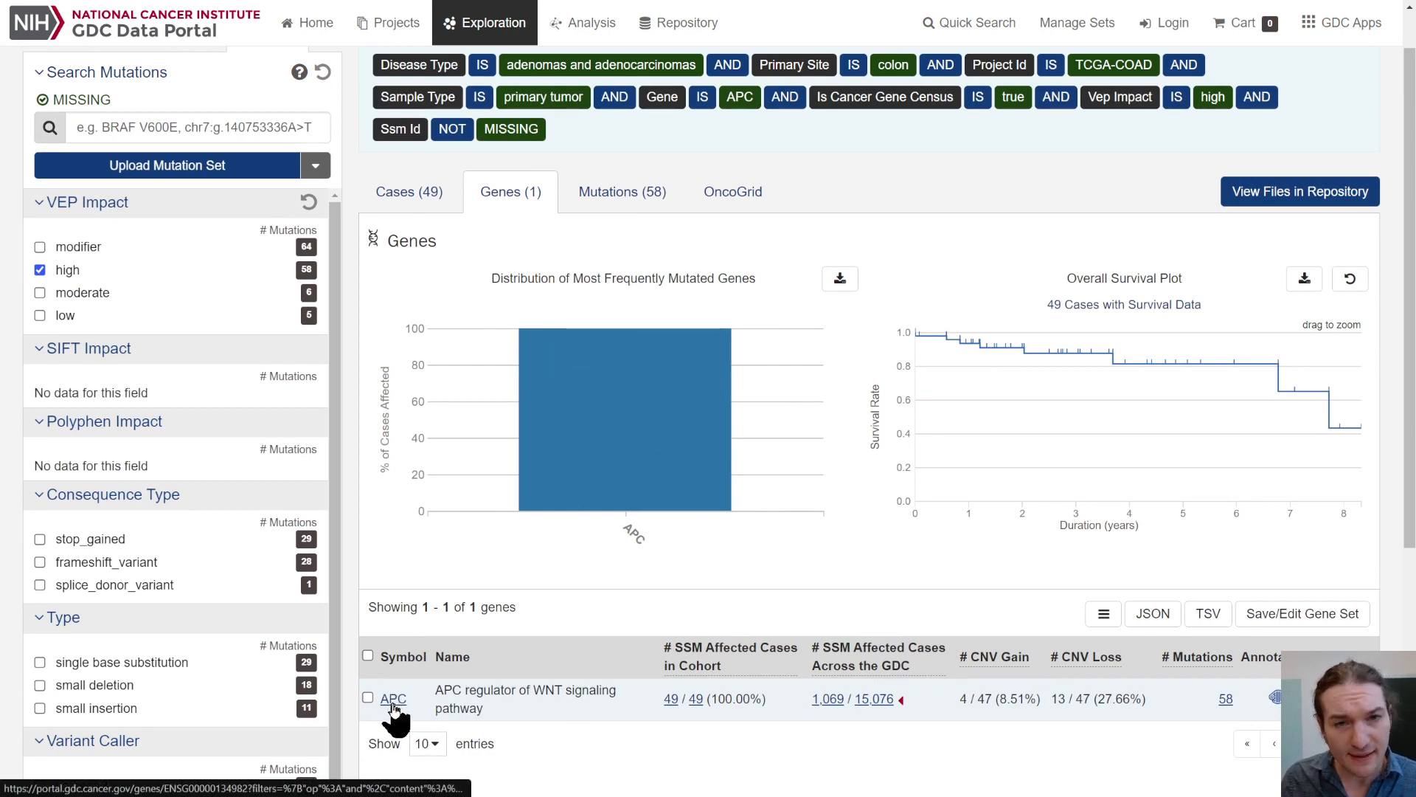
{"action": "left_click", "coordinate": [593, 198]}
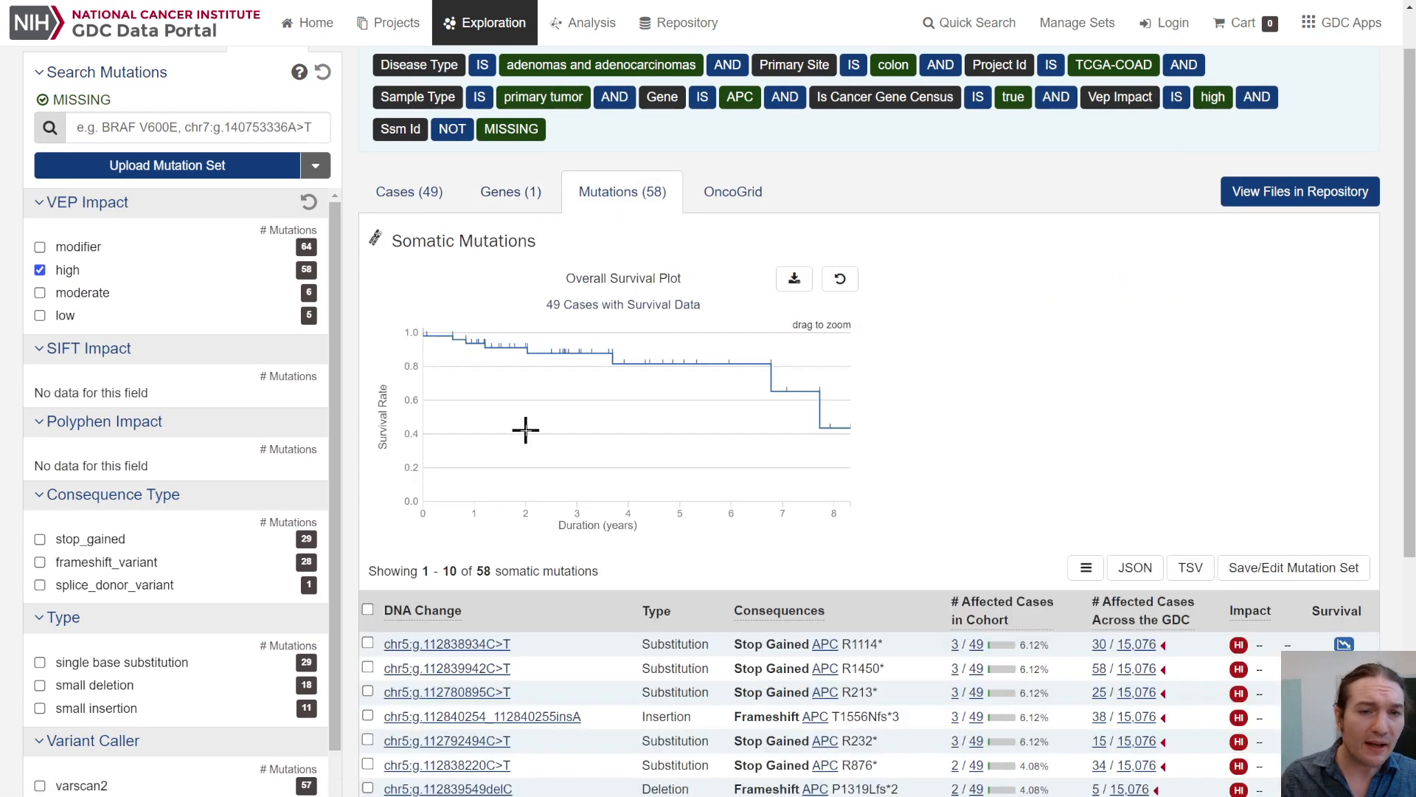
{"action": "scroll", "coordinate": [557, 579], "scroll_direction": "down", "scroll_amount": 1}
{"action": "scroll", "coordinate": [560, 582], "scroll_direction": "down", "scroll_amount": 3}
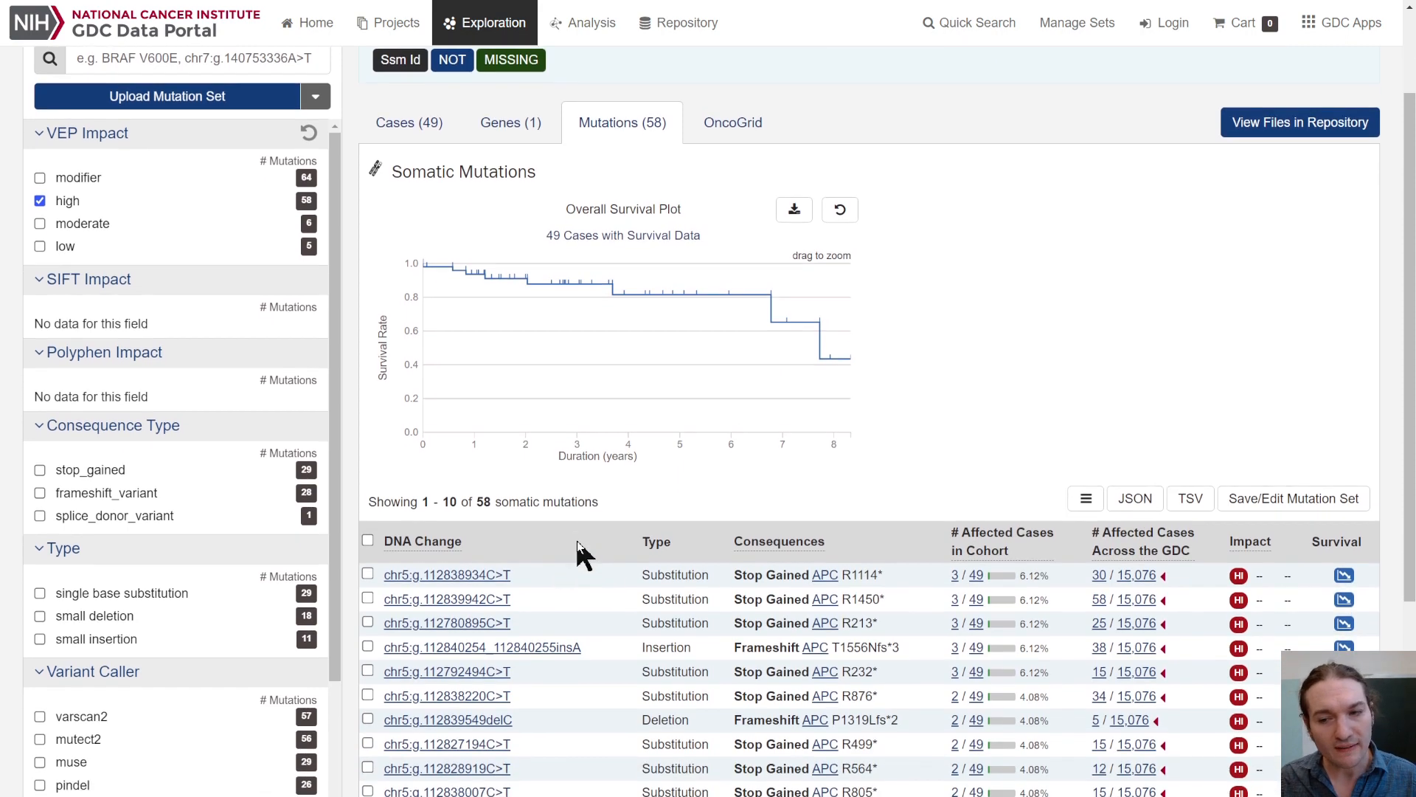
{"action": "scroll", "coordinate": [575, 561], "scroll_direction": "up", "scroll_amount": 5}
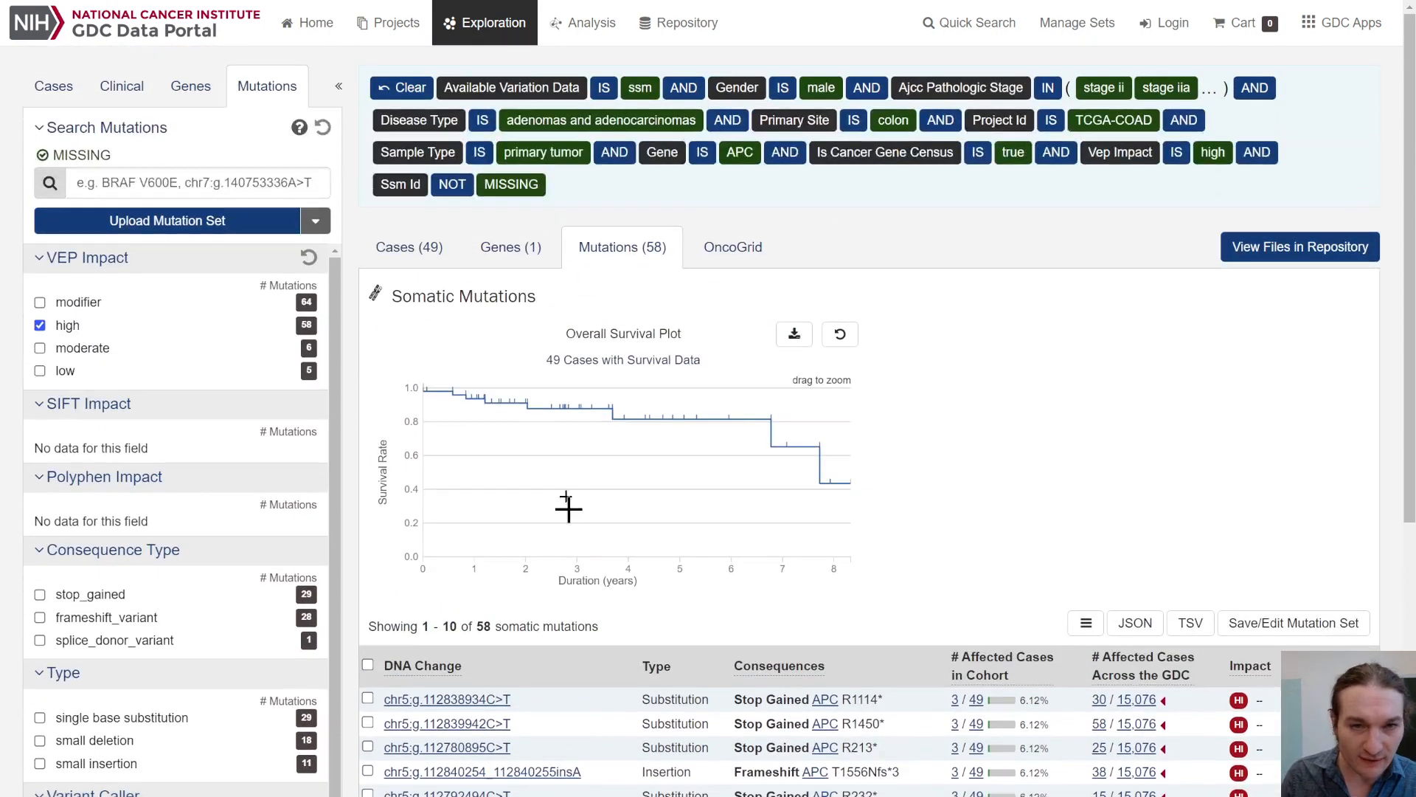
- Save the high-impact APC cases as a new case set, putting "APC High impact Mutants:" in front of the suggested name
{"action": "left_click", "coordinate": [455, 254]}
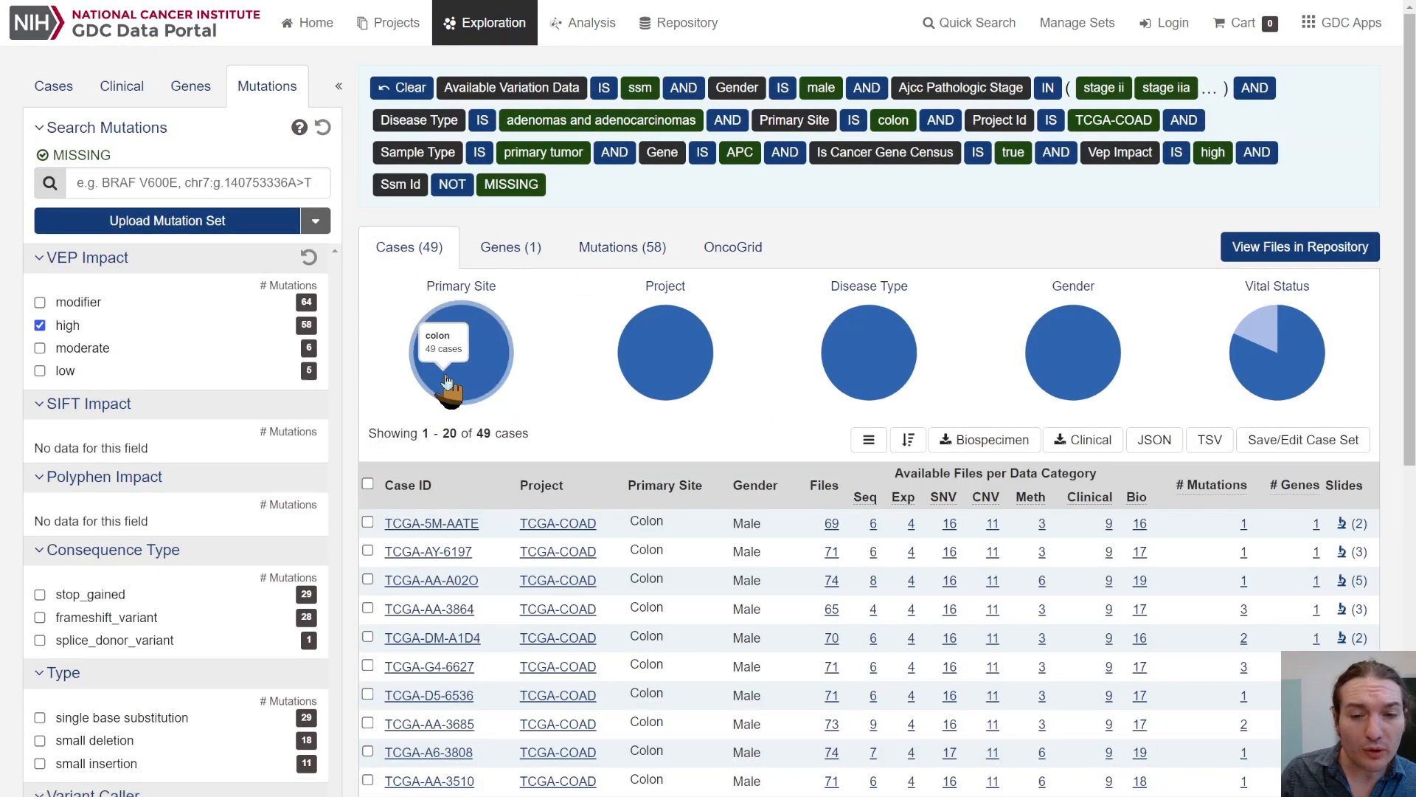
{"action": "scroll", "coordinate": [564, 447], "scroll_direction": "down", "scroll_amount": 1}
{"action": "scroll", "coordinate": [568, 451], "scroll_direction": "up", "scroll_amount": 1}
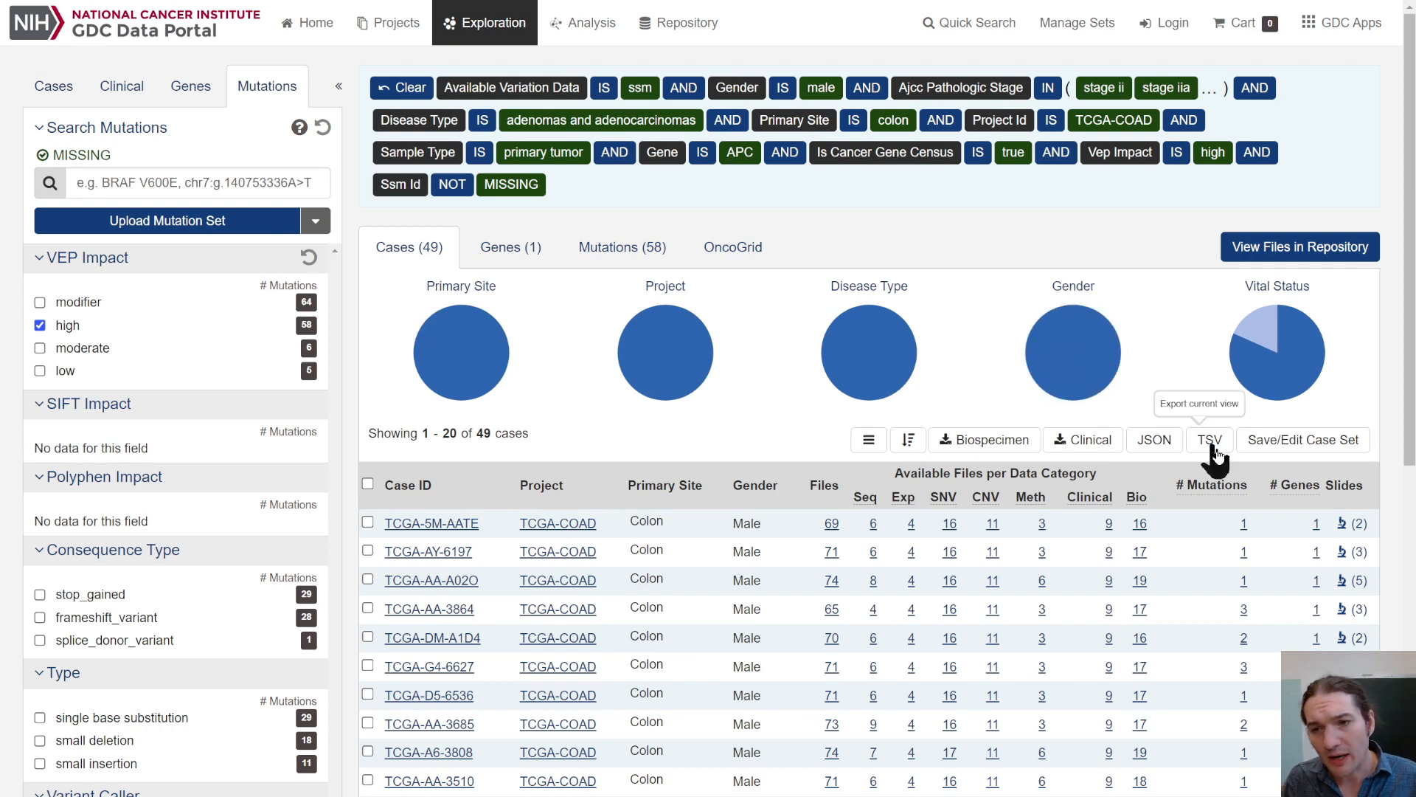
{"action": "left_click", "coordinate": [1275, 446]}
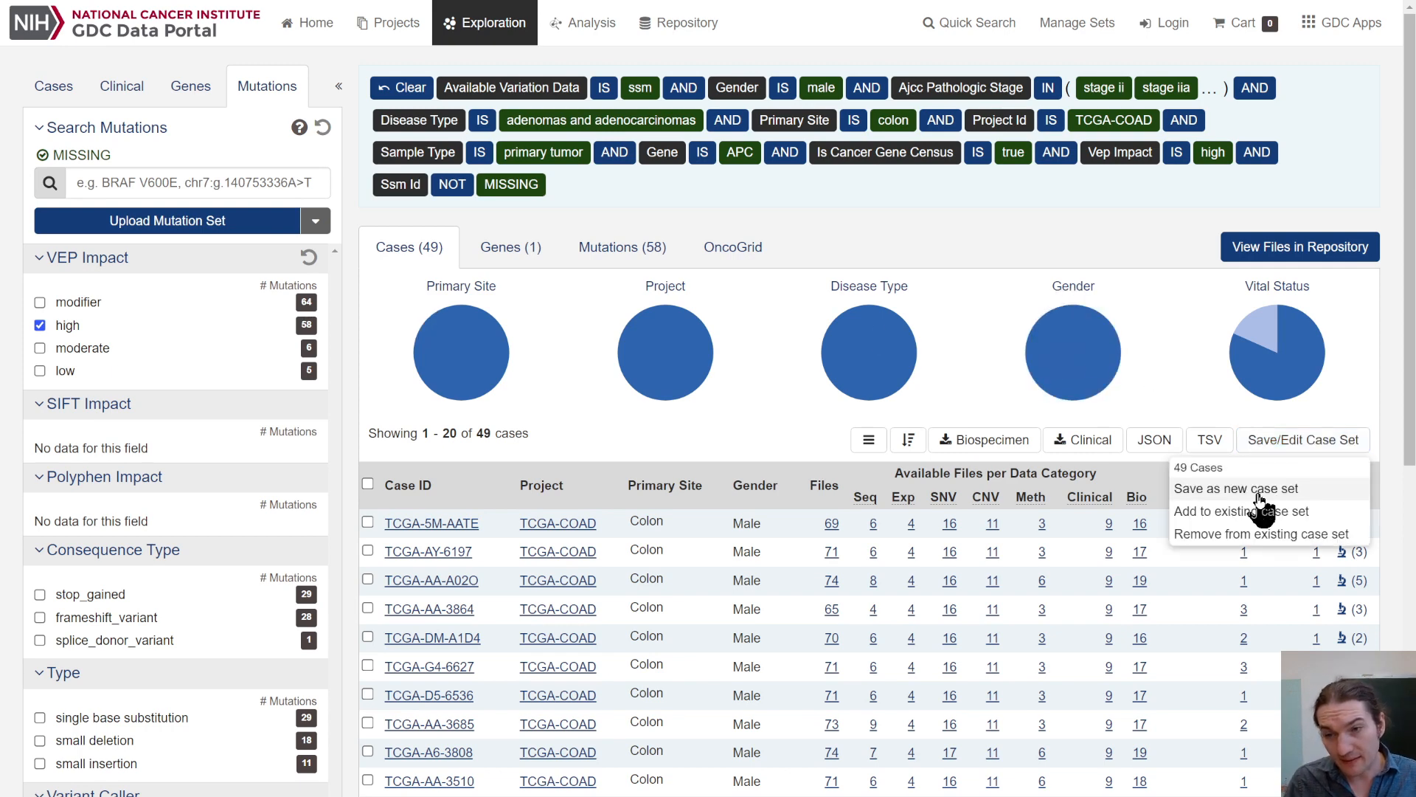
{"action": "left_click", "coordinate": [1258, 491]}
{"action": "key", "text": "Home"}
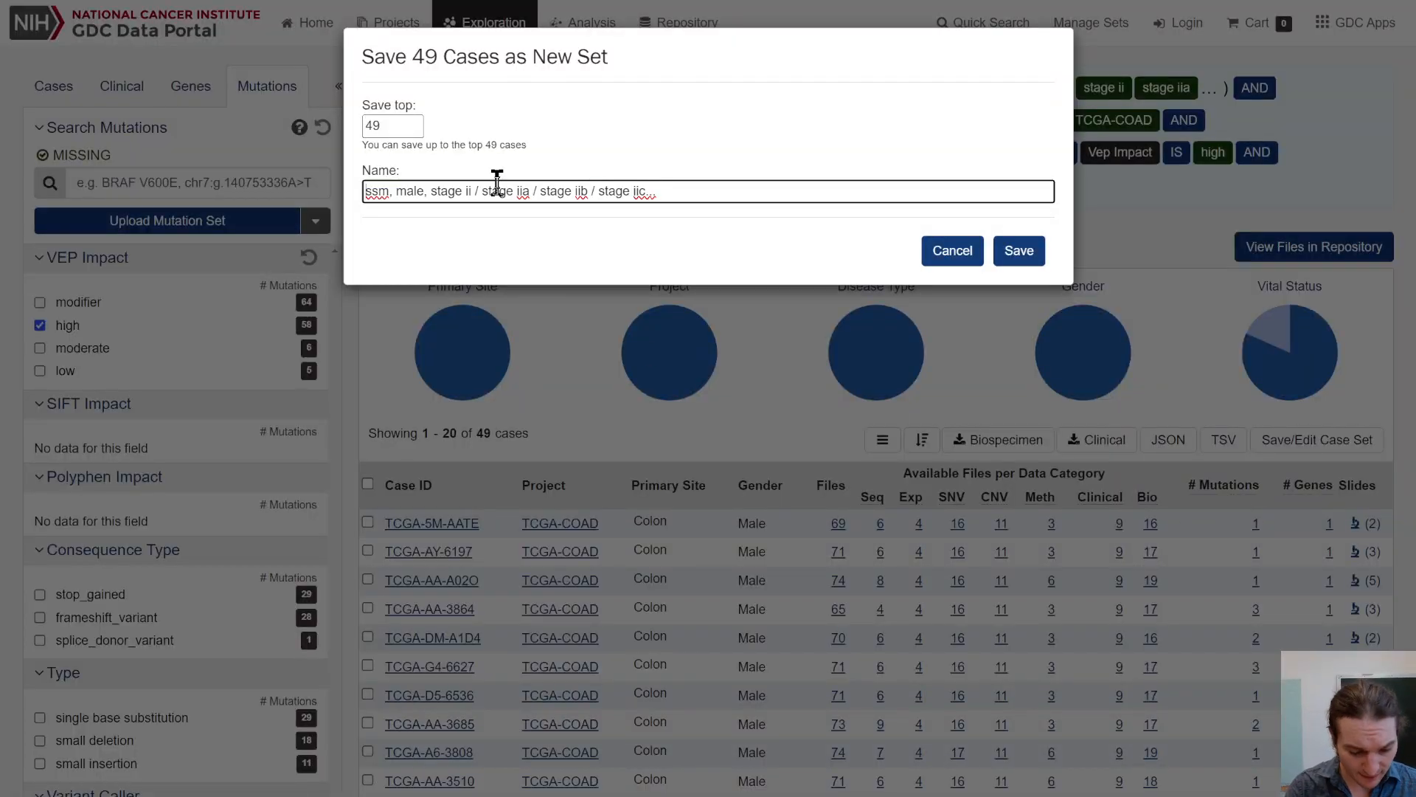
{"action": "type", "text": "APC "}
{"action": "type", "text": "High imp"}
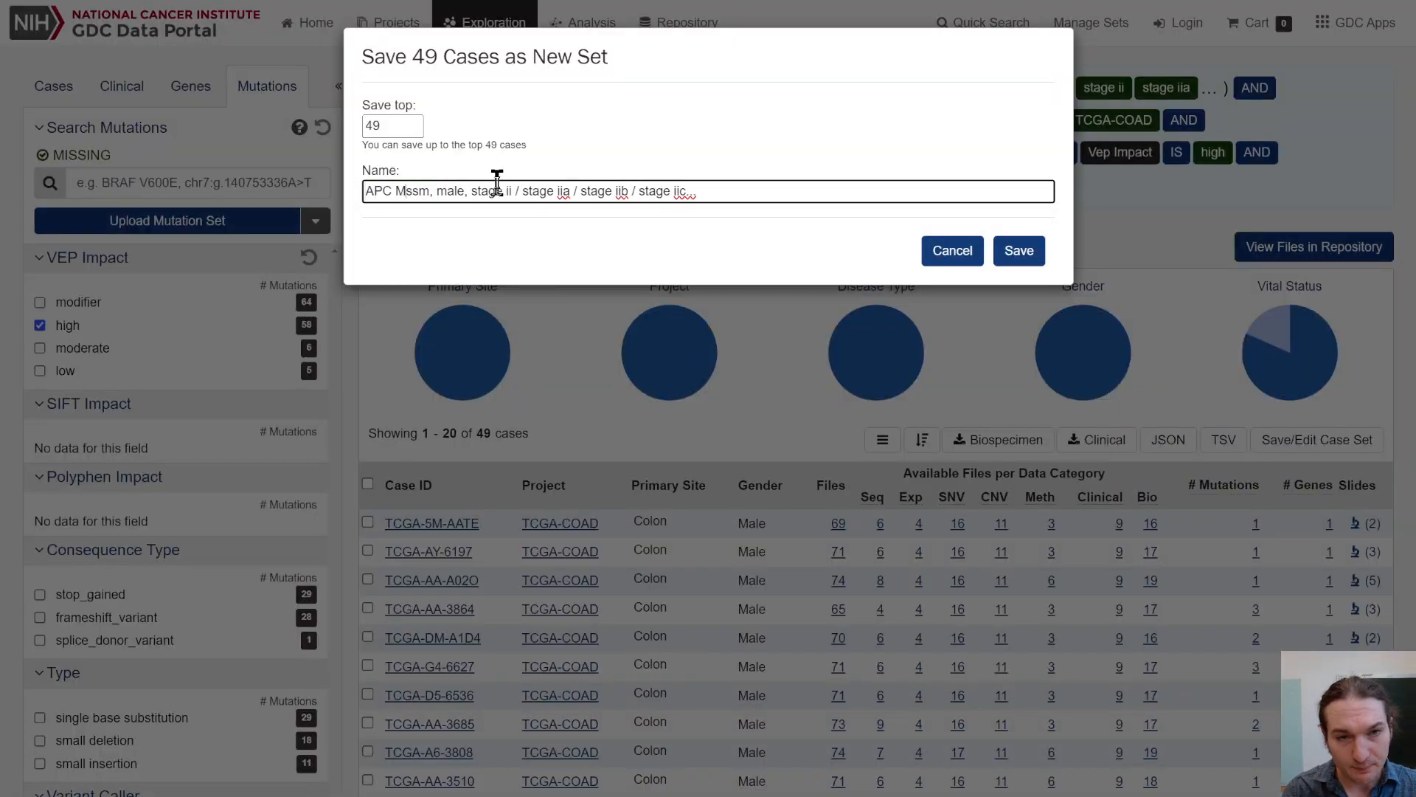
{"action": "type", "text": "act Mut"}
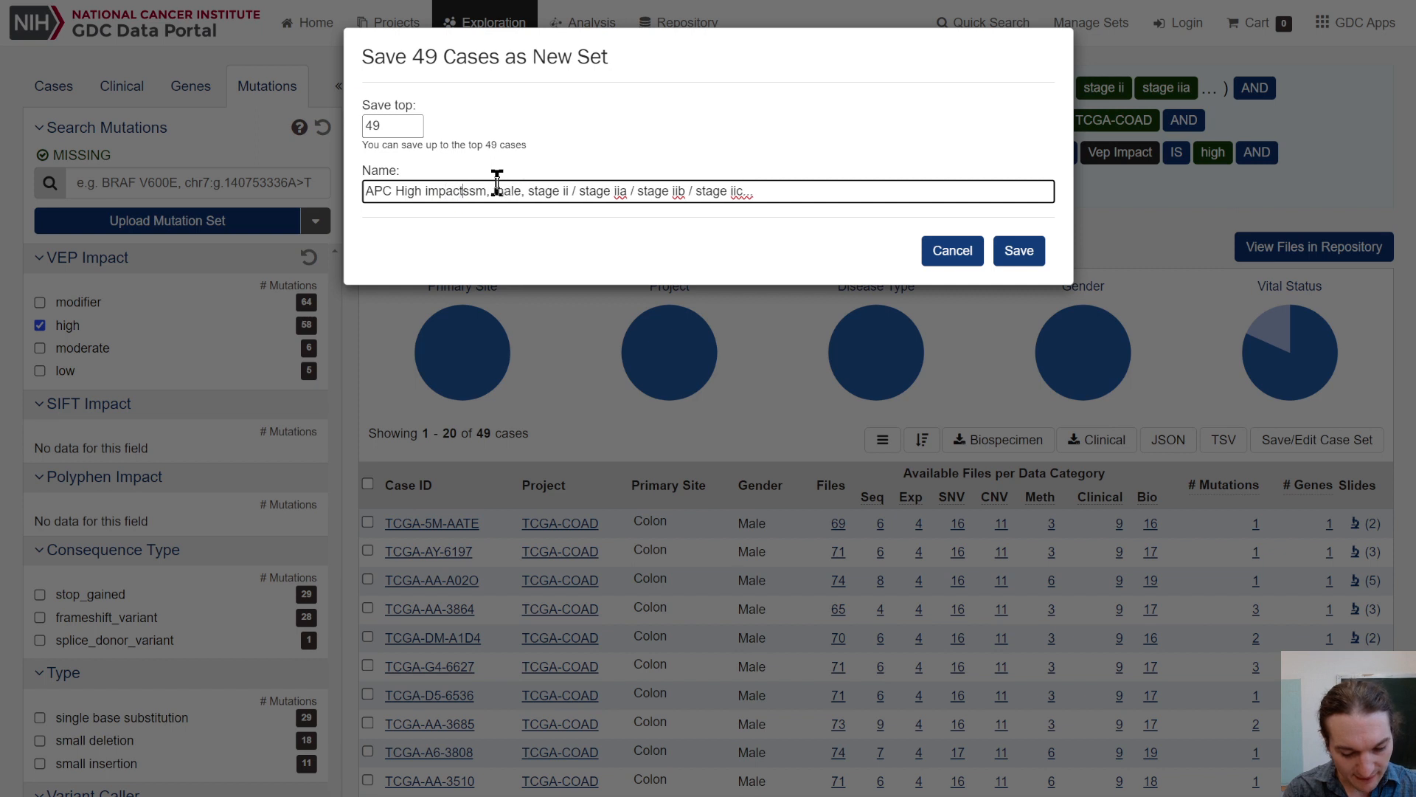
{"action": "type", "text": "ation"}
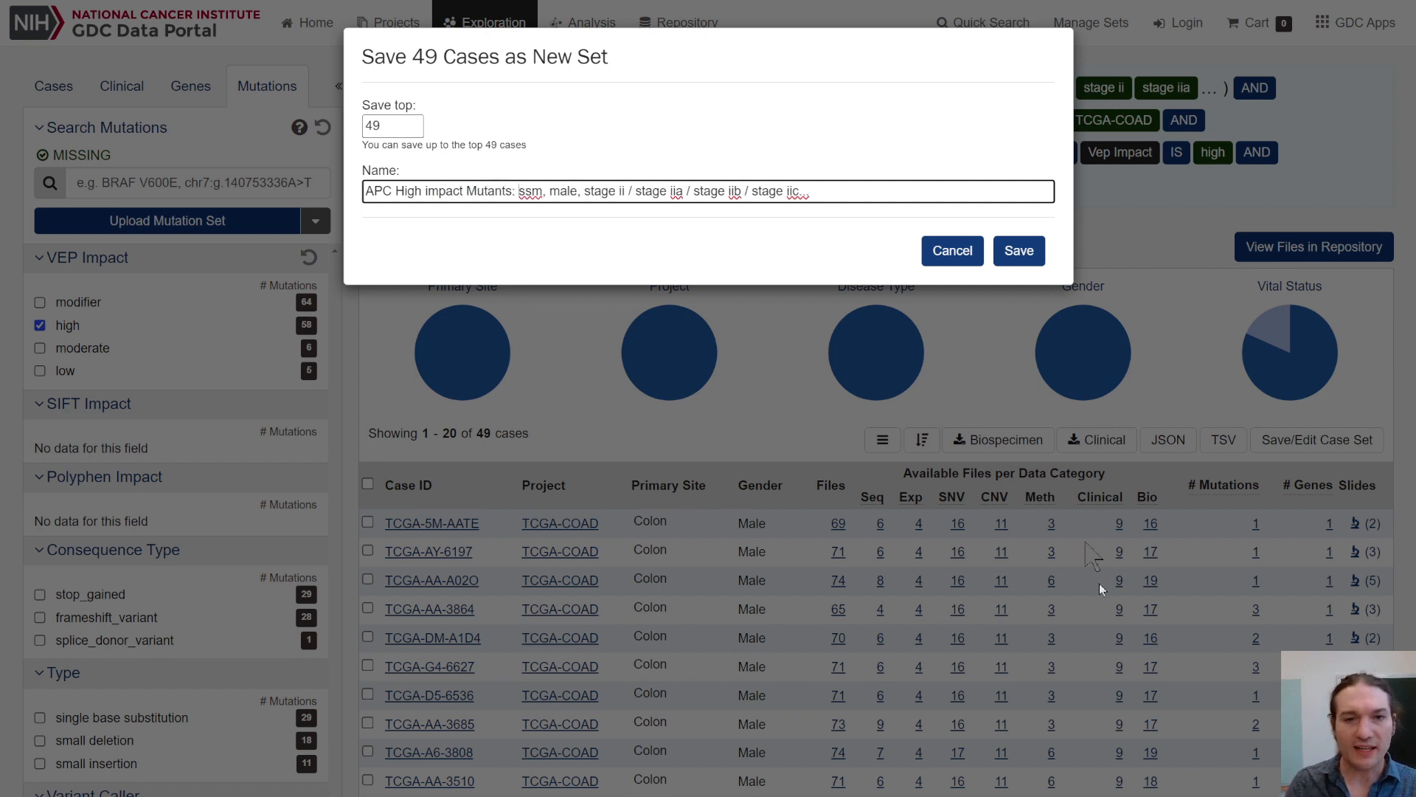
{"action": "left_click", "coordinate": [1035, 243]}
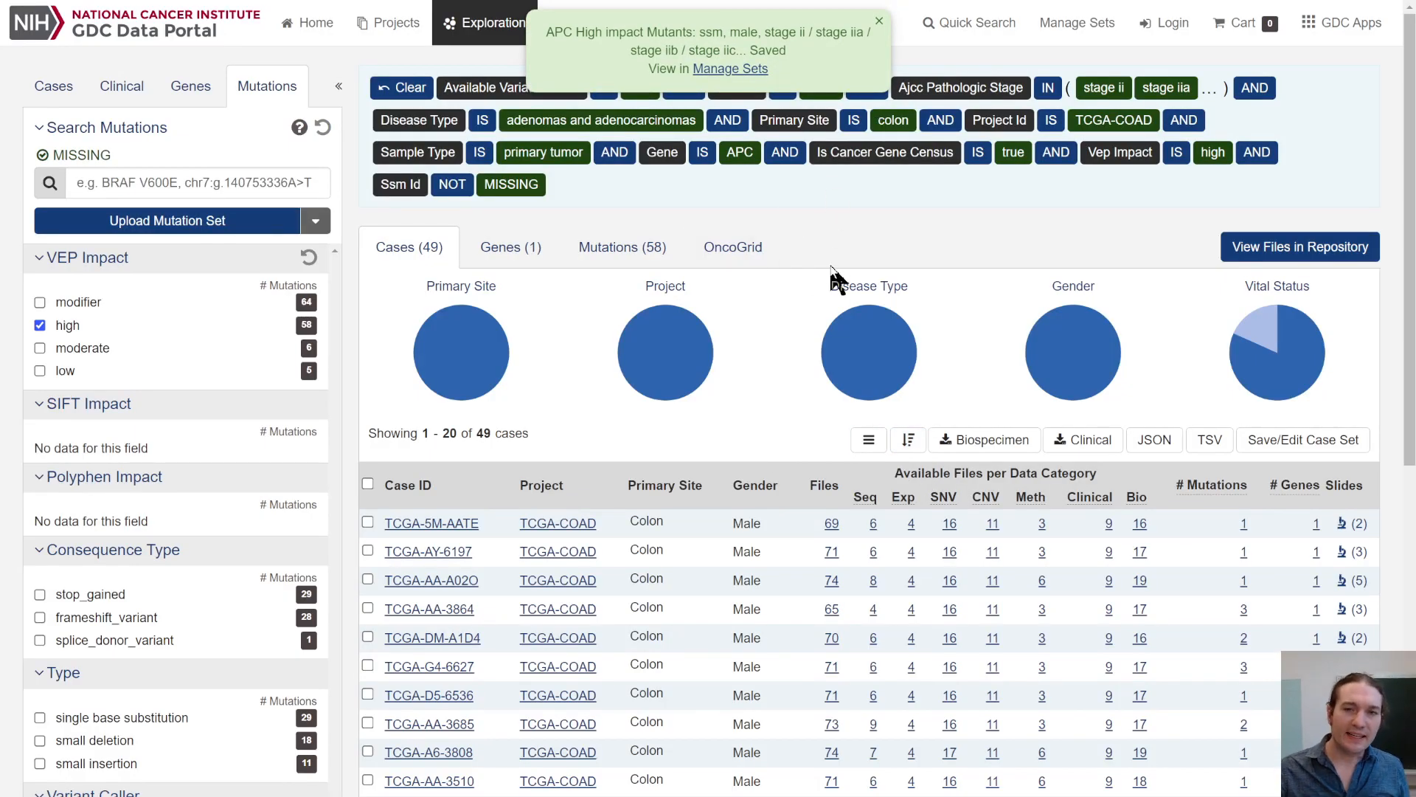
{"action": "left_click", "coordinate": [878, 21]}
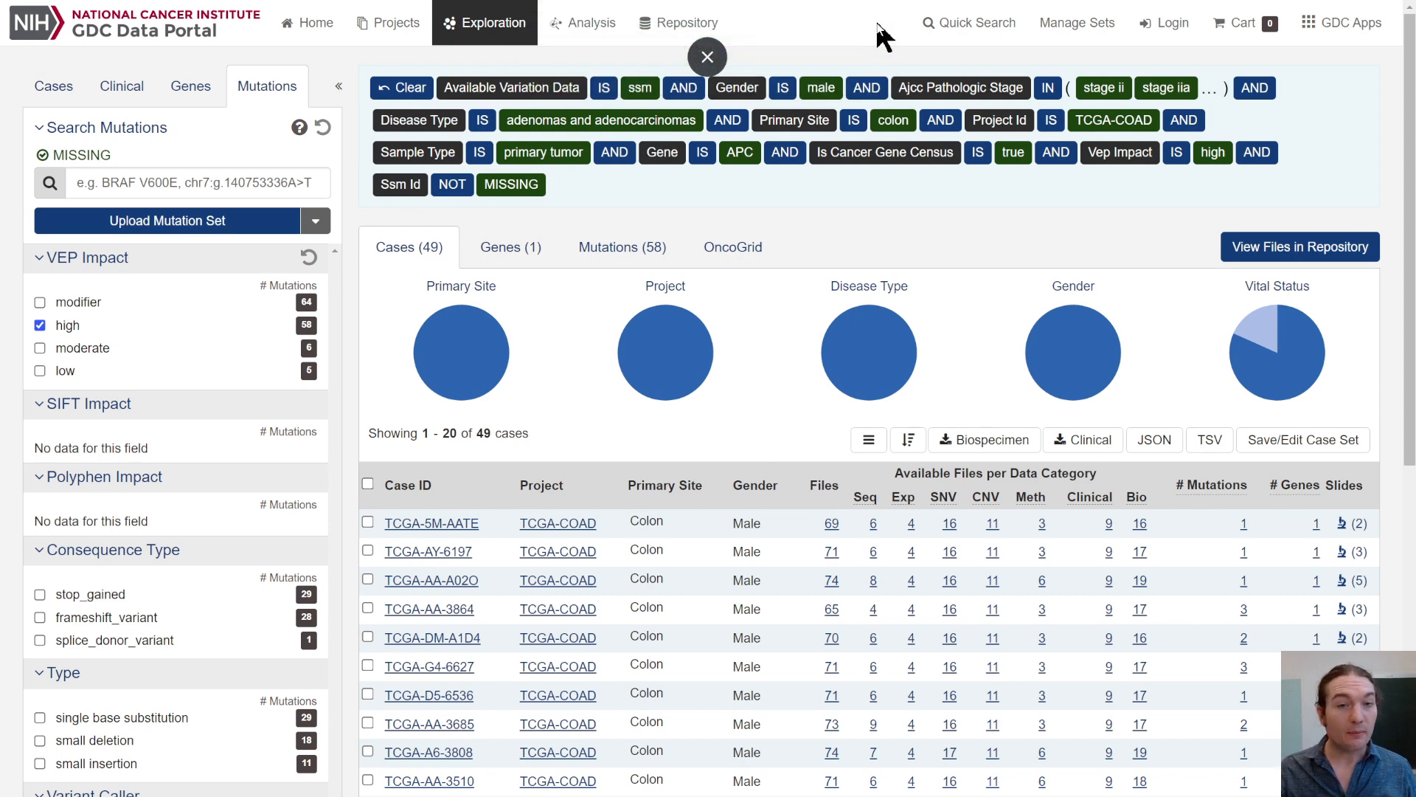
- Run a Set Operations analysis on the Total Control set, All APC Mutants and APC High impact Mutants case sets
{"action": "left_click", "coordinate": [594, 28]}
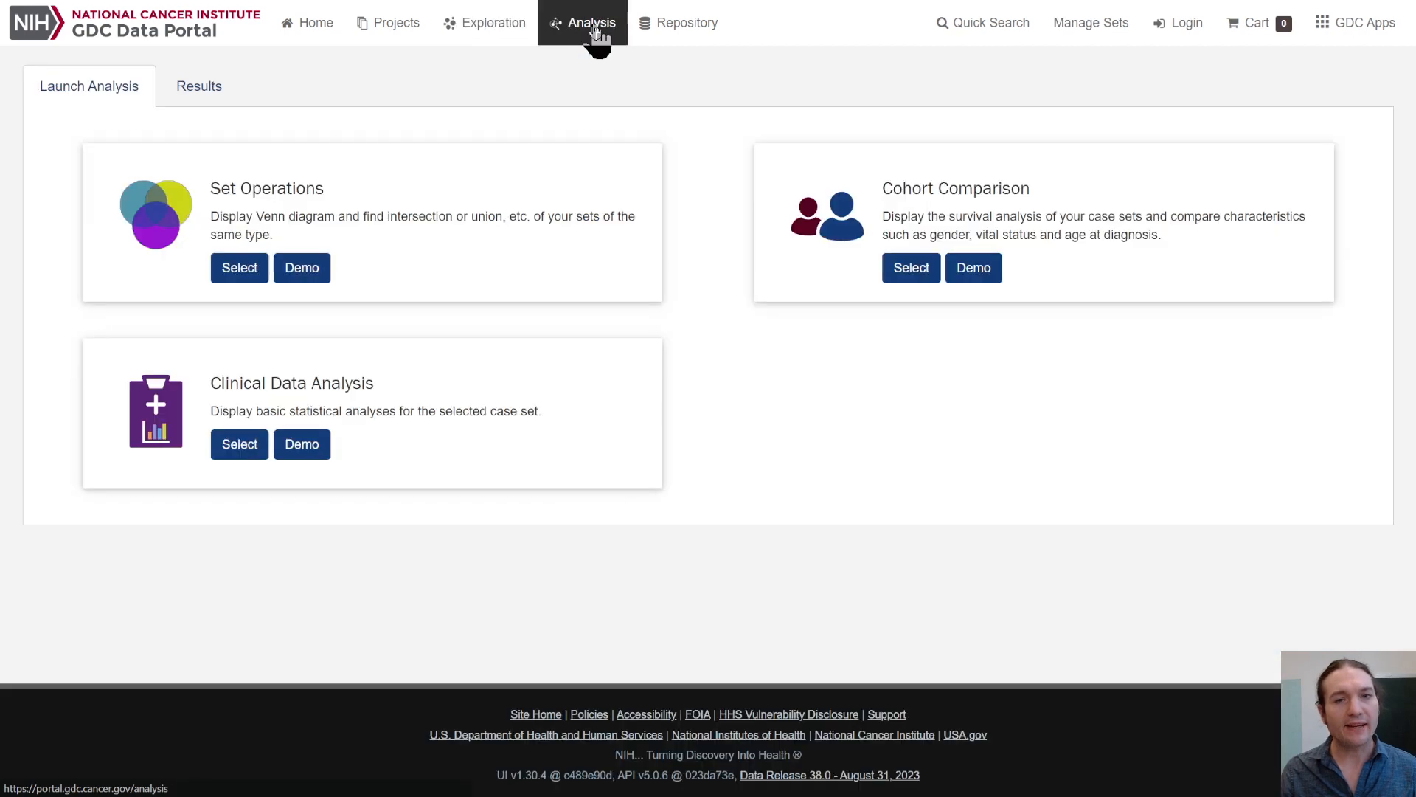
{"action": "left_click", "coordinate": [255, 270]}
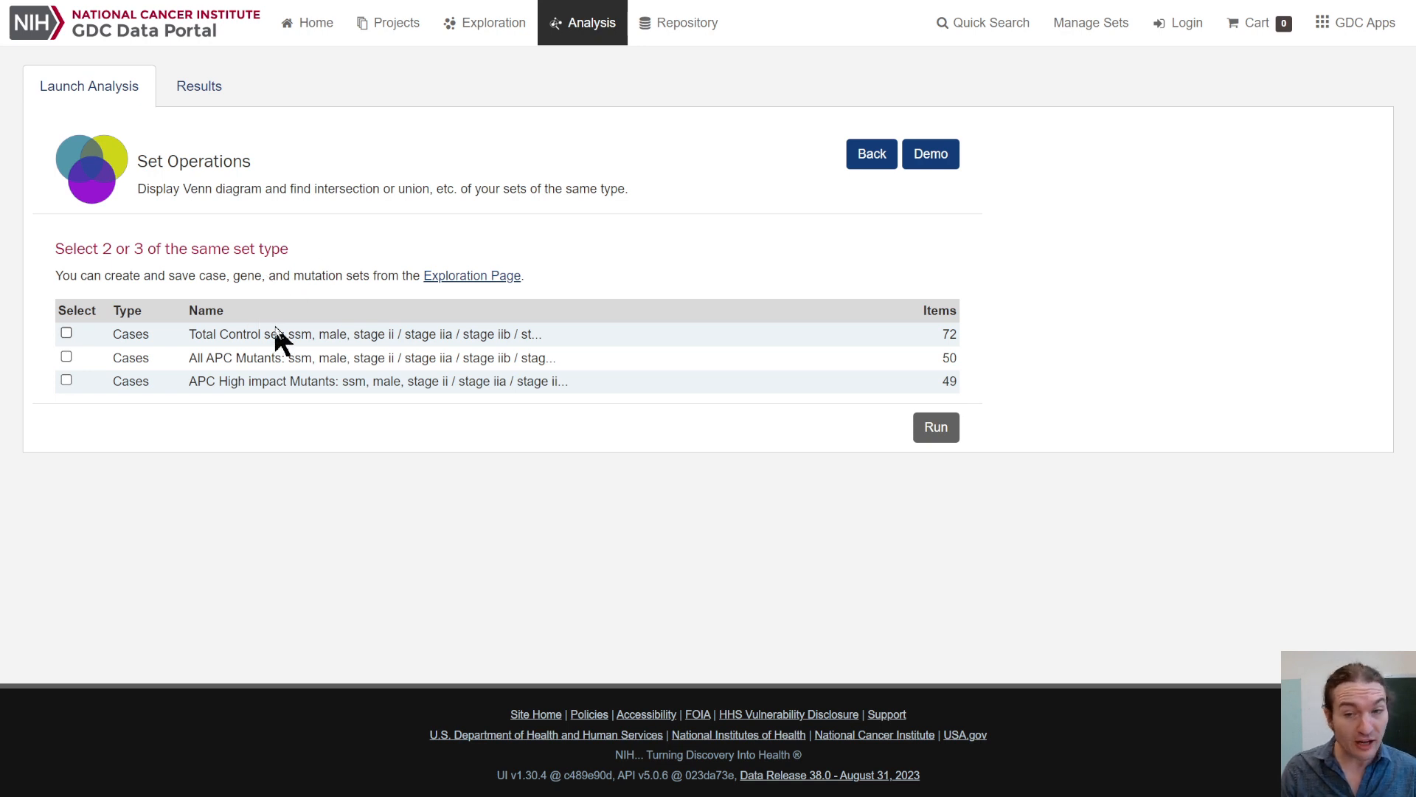
{"action": "left_click", "coordinate": [66, 357]}
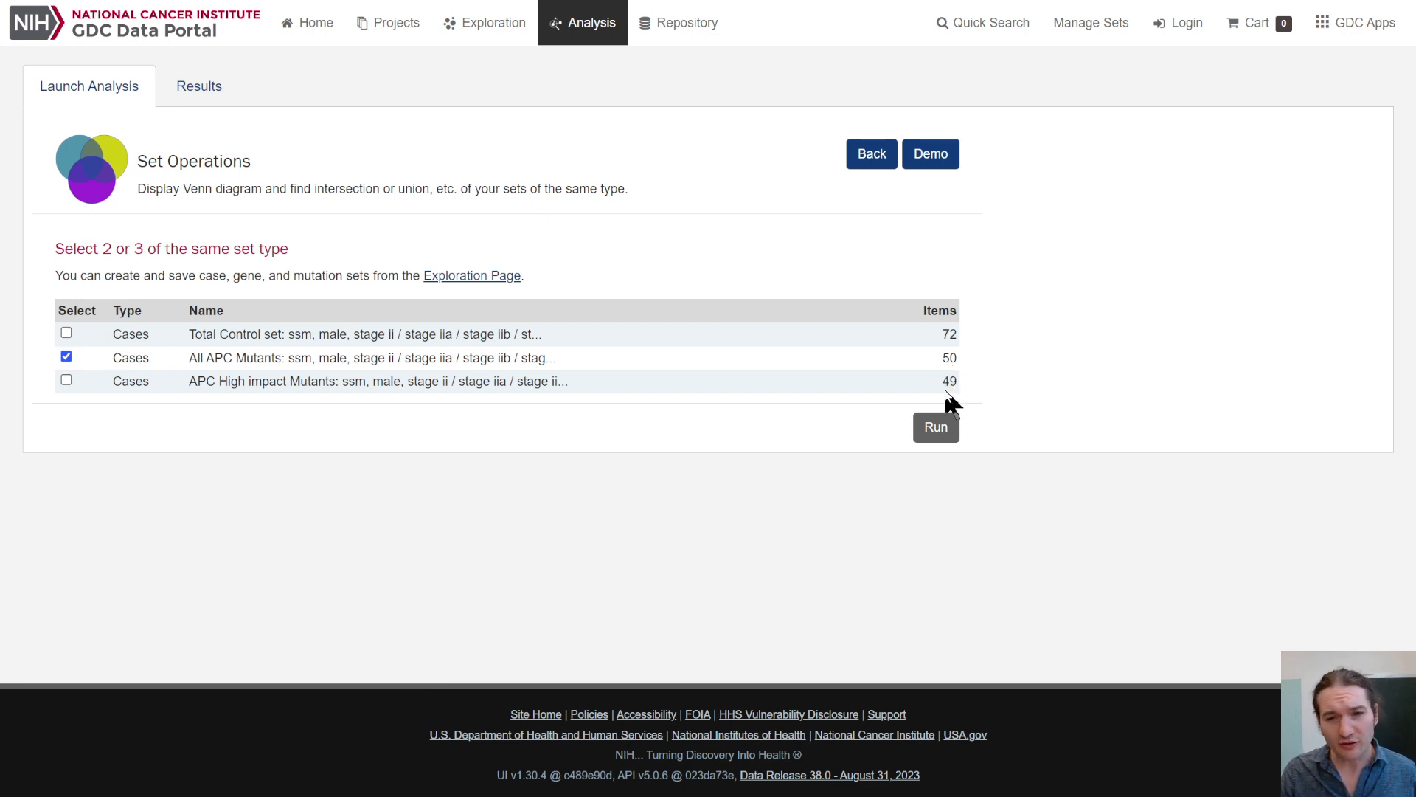
{"action": "left_click", "coordinate": [67, 333]}
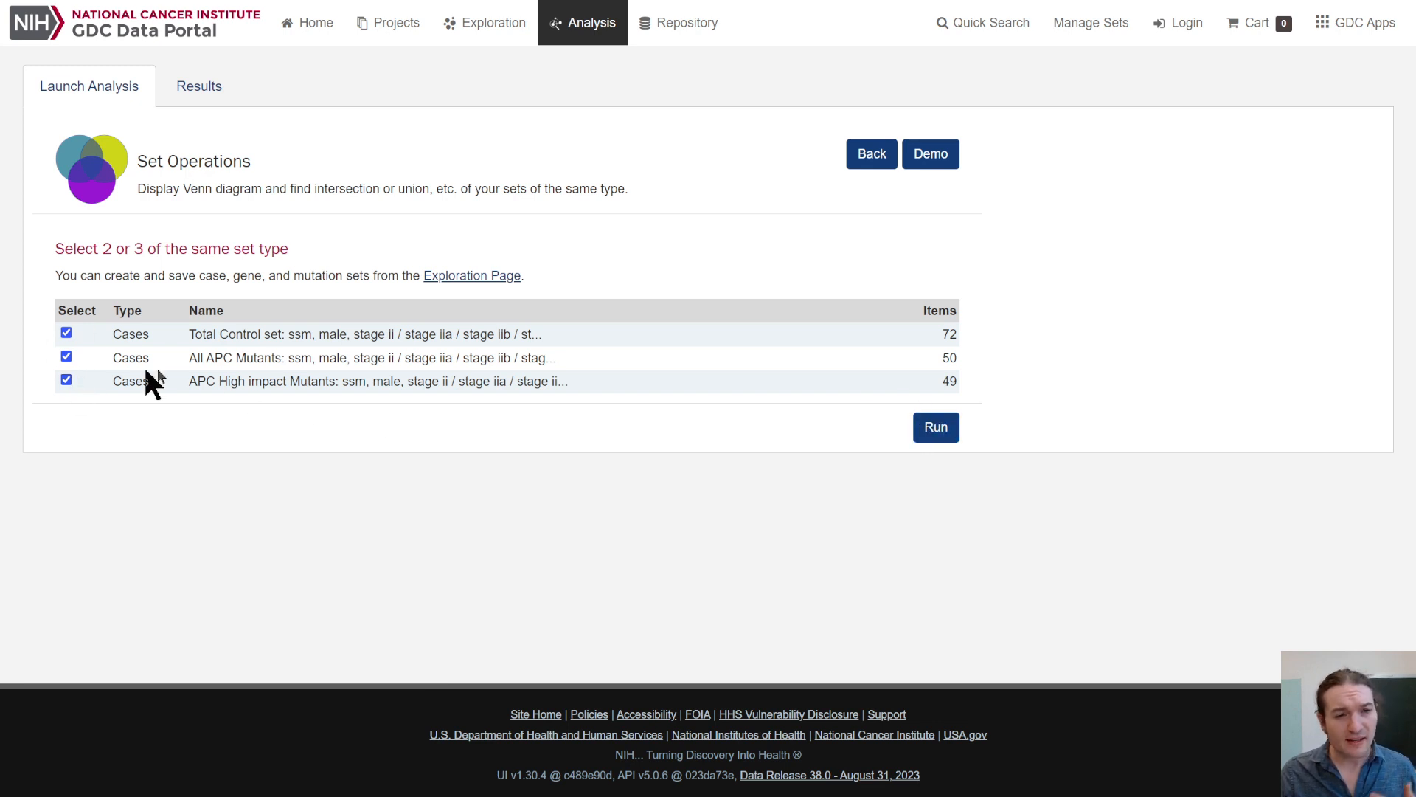
{"action": "left_click", "coordinate": [938, 435]}
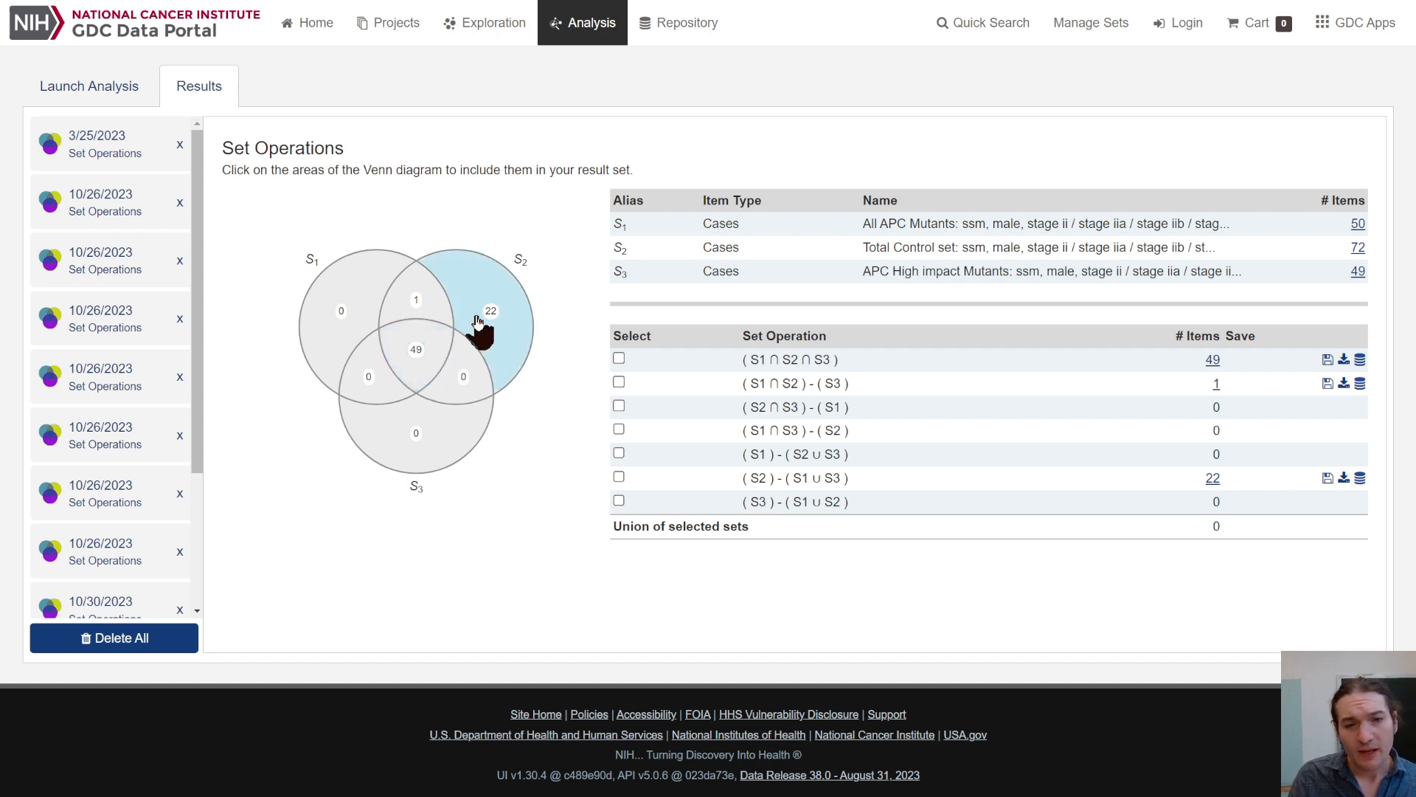
- Open the cases found only in the Total Control set and save them as a new case set named "TCGA COAD Controls without APC mutations"
{"action": "left_click", "coordinate": [515, 308]}
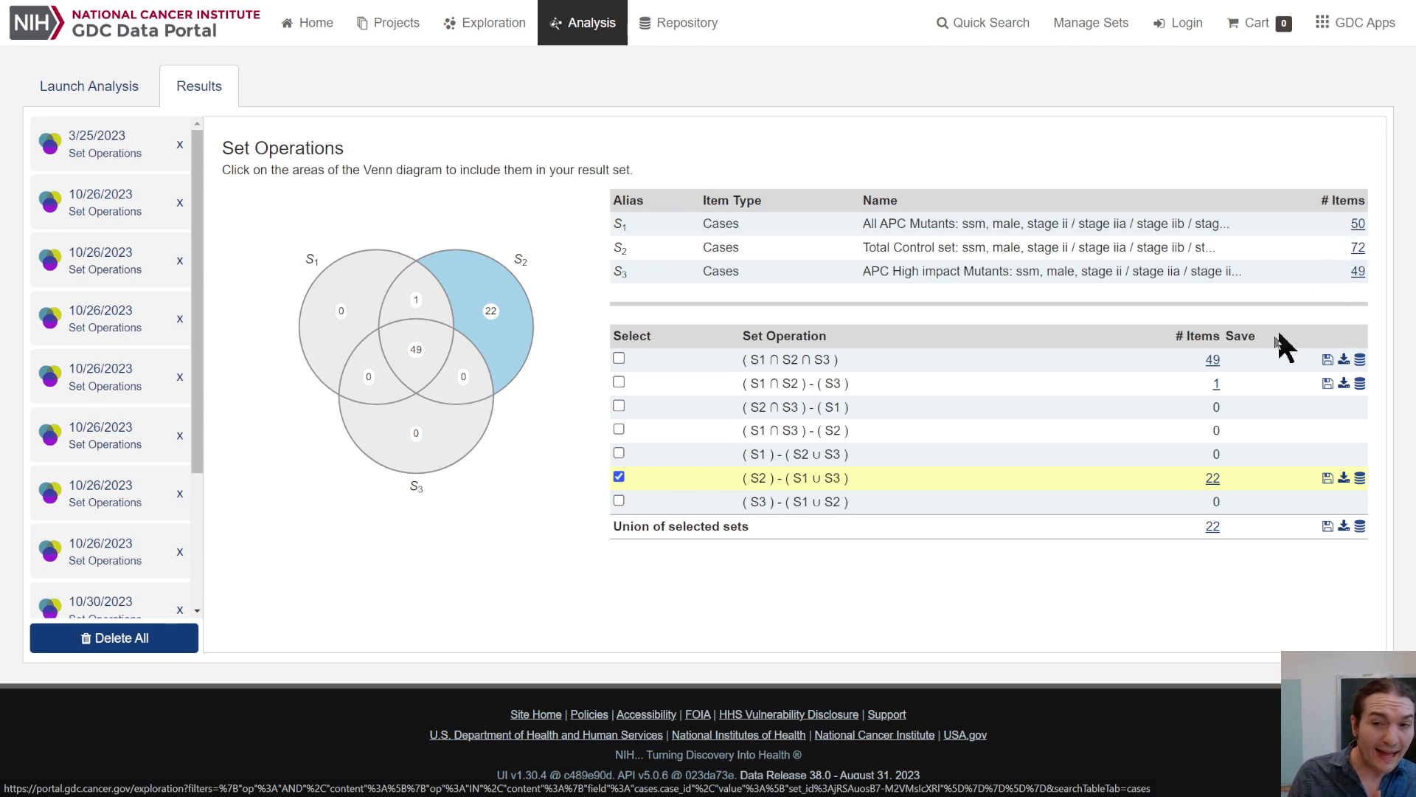
{"action": "left_click", "coordinate": [1214, 479]}
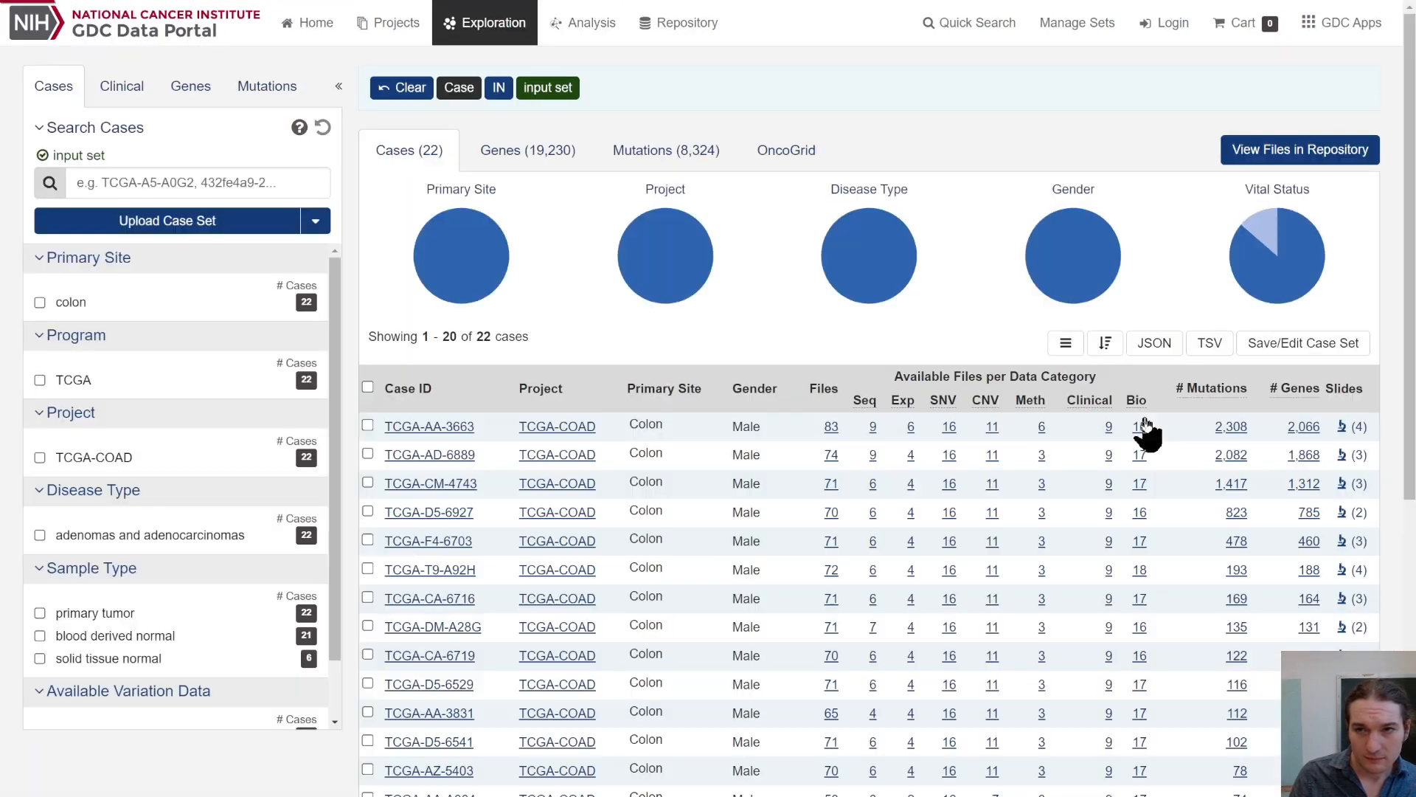
{"action": "left_click", "coordinate": [1305, 341]}
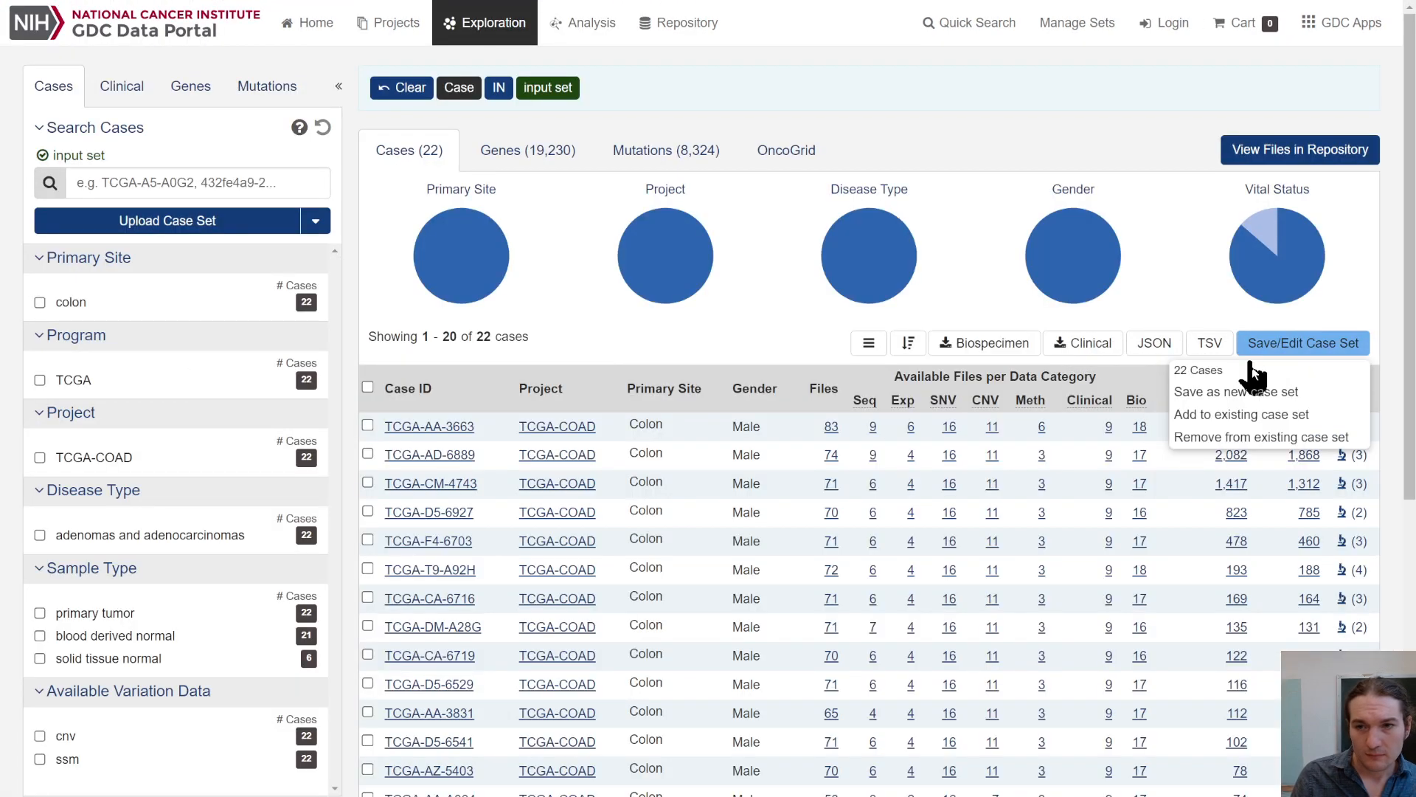
{"action": "left_click", "coordinate": [1258, 391]}
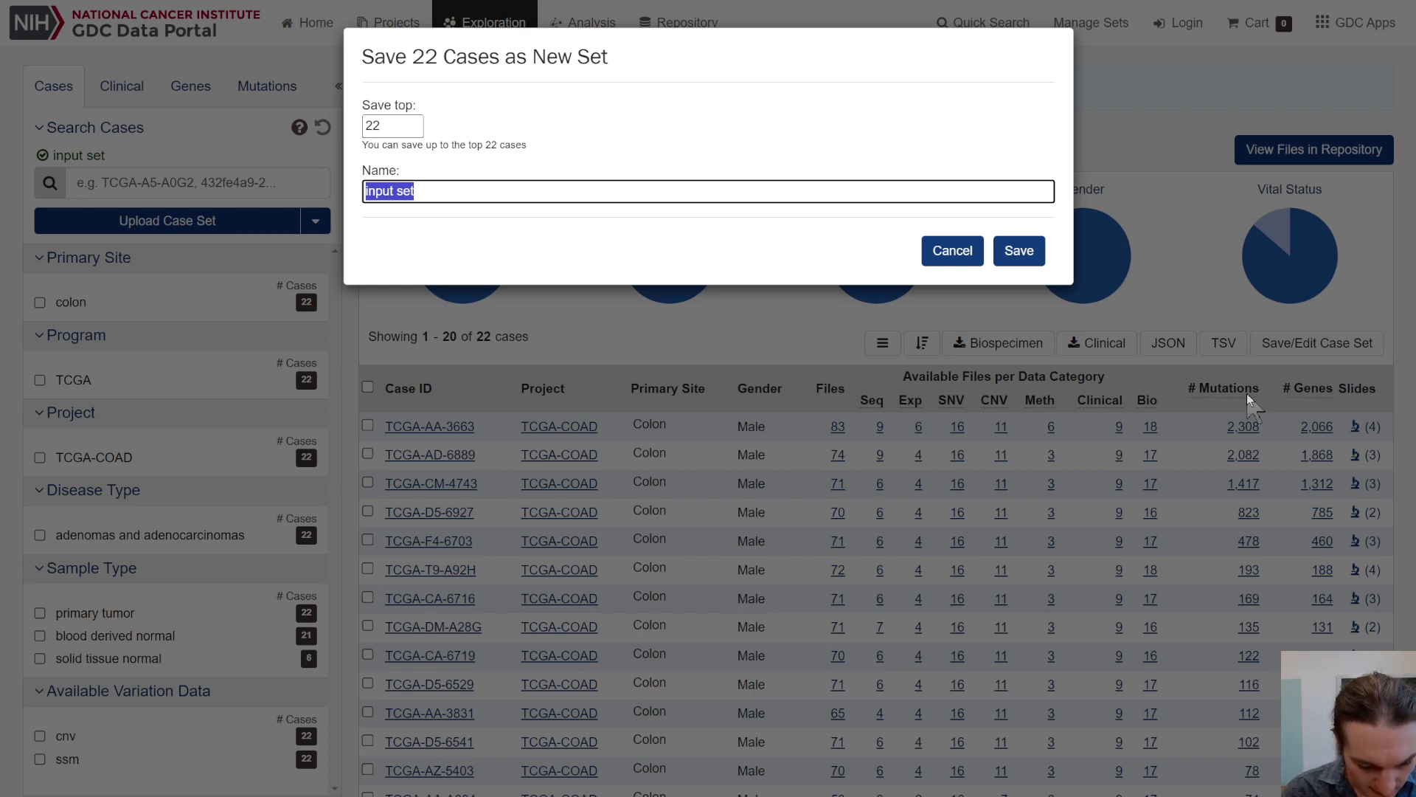
{"action": "type", "text": "T"}
{"action": "key", "text": "BackSpace"}
{"action": "type", "text": "TC"}
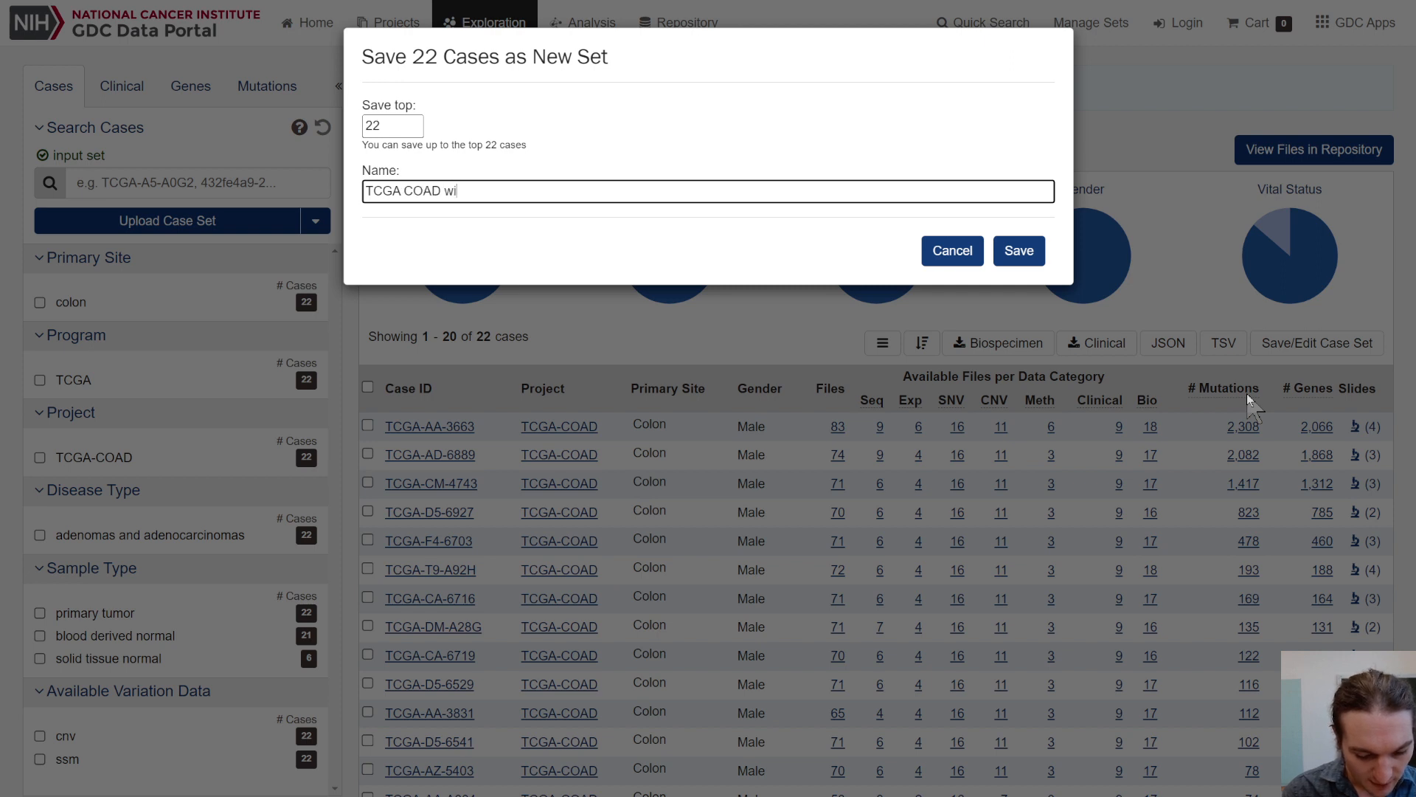
{"action": "type", "text": "GA COAD wControls without APC mutations"}
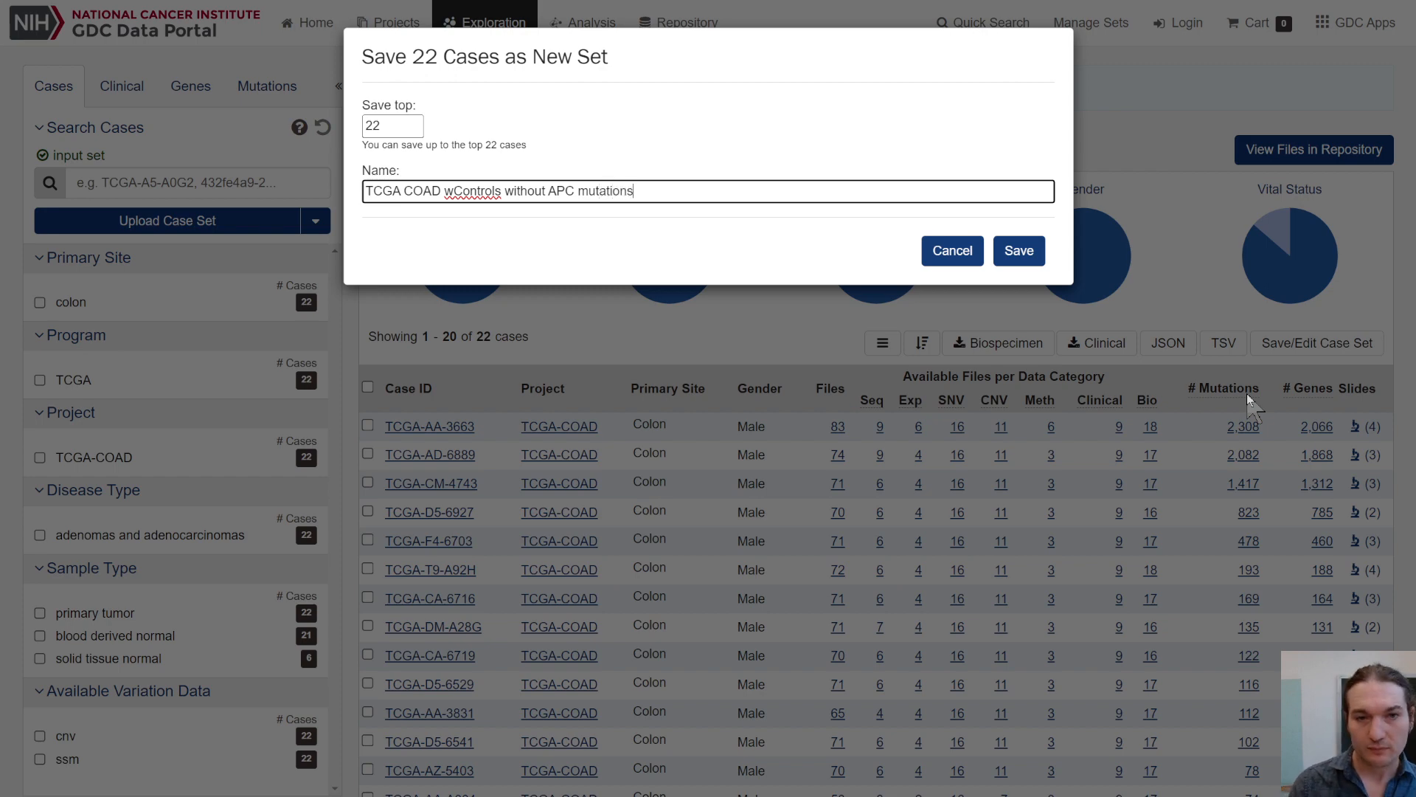
{"action": "left_click", "coordinate": [452, 191]}
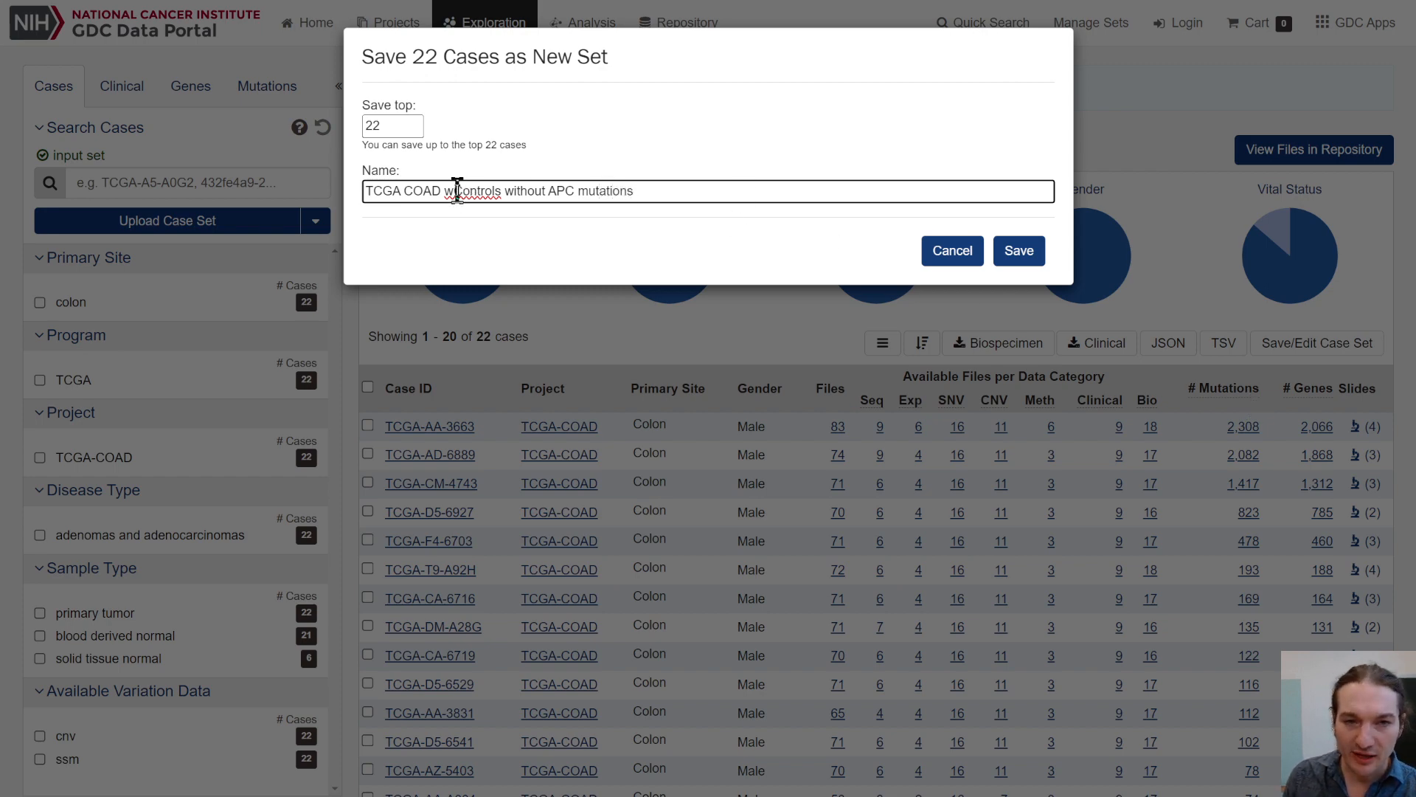
{"action": "key", "text": "BackSpace"}
{"action": "left_click", "coordinate": [1018, 251]}
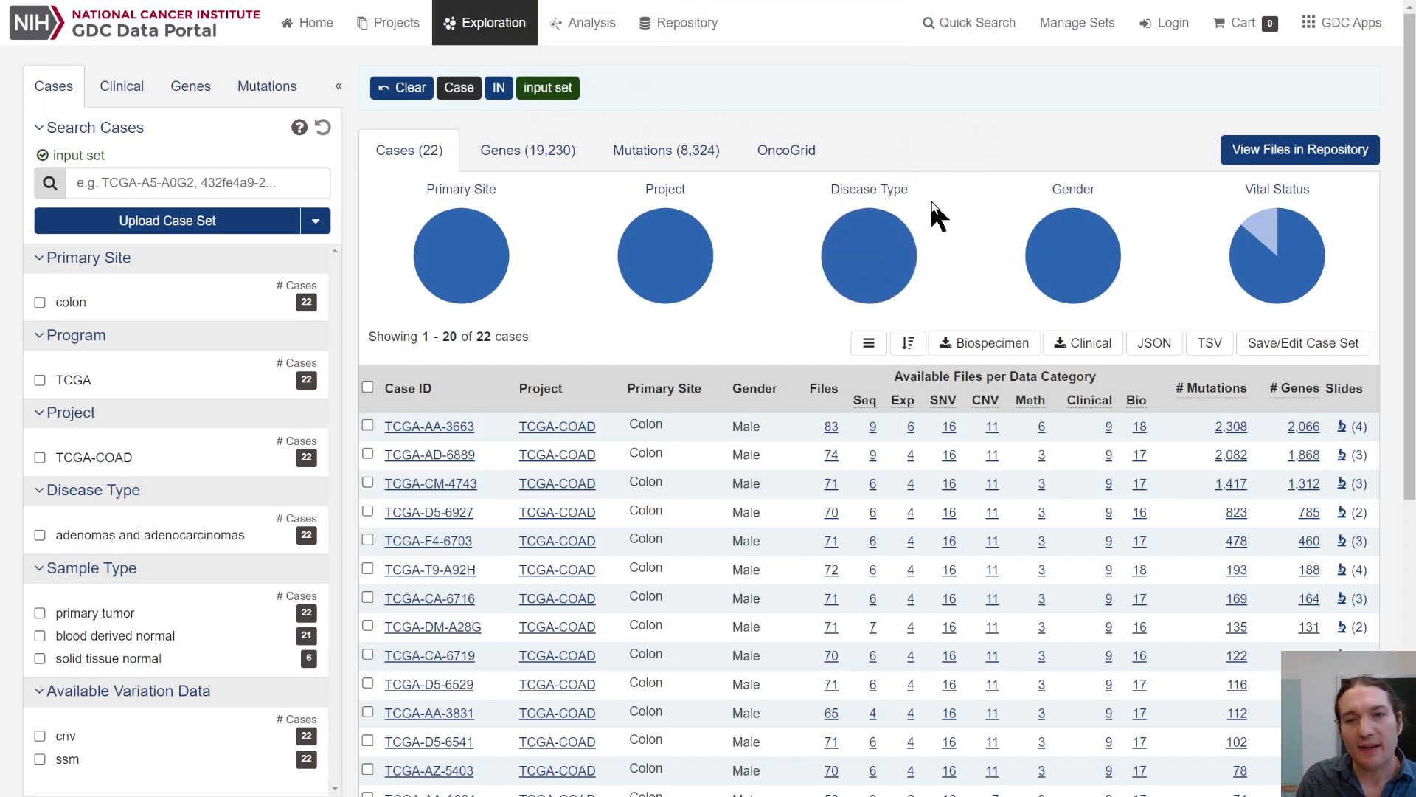
- Open the saved set of controls without APC mutations and view its files in the Repository
{"action": "left_click", "coordinate": [1045, 22]}
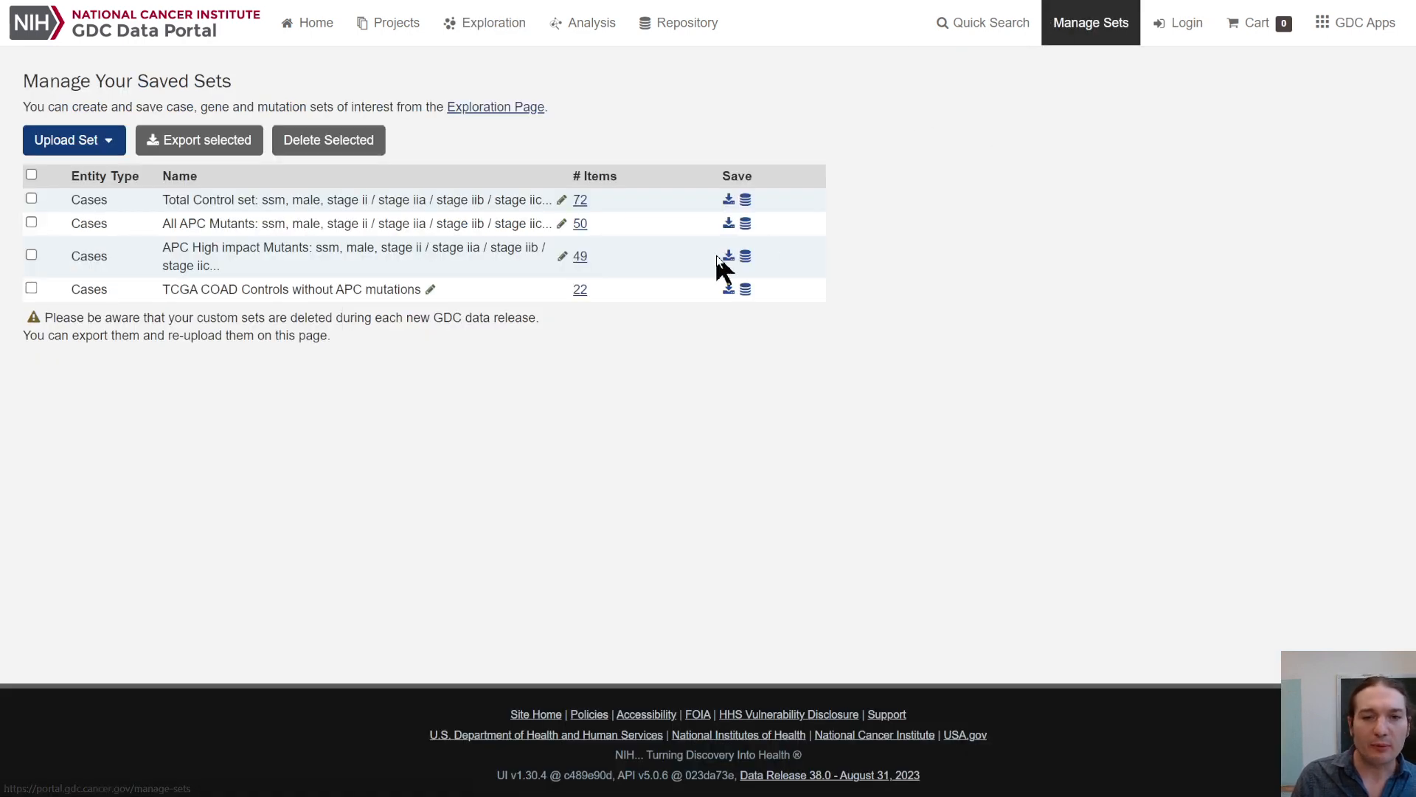
{"action": "left_click", "coordinate": [580, 292]}
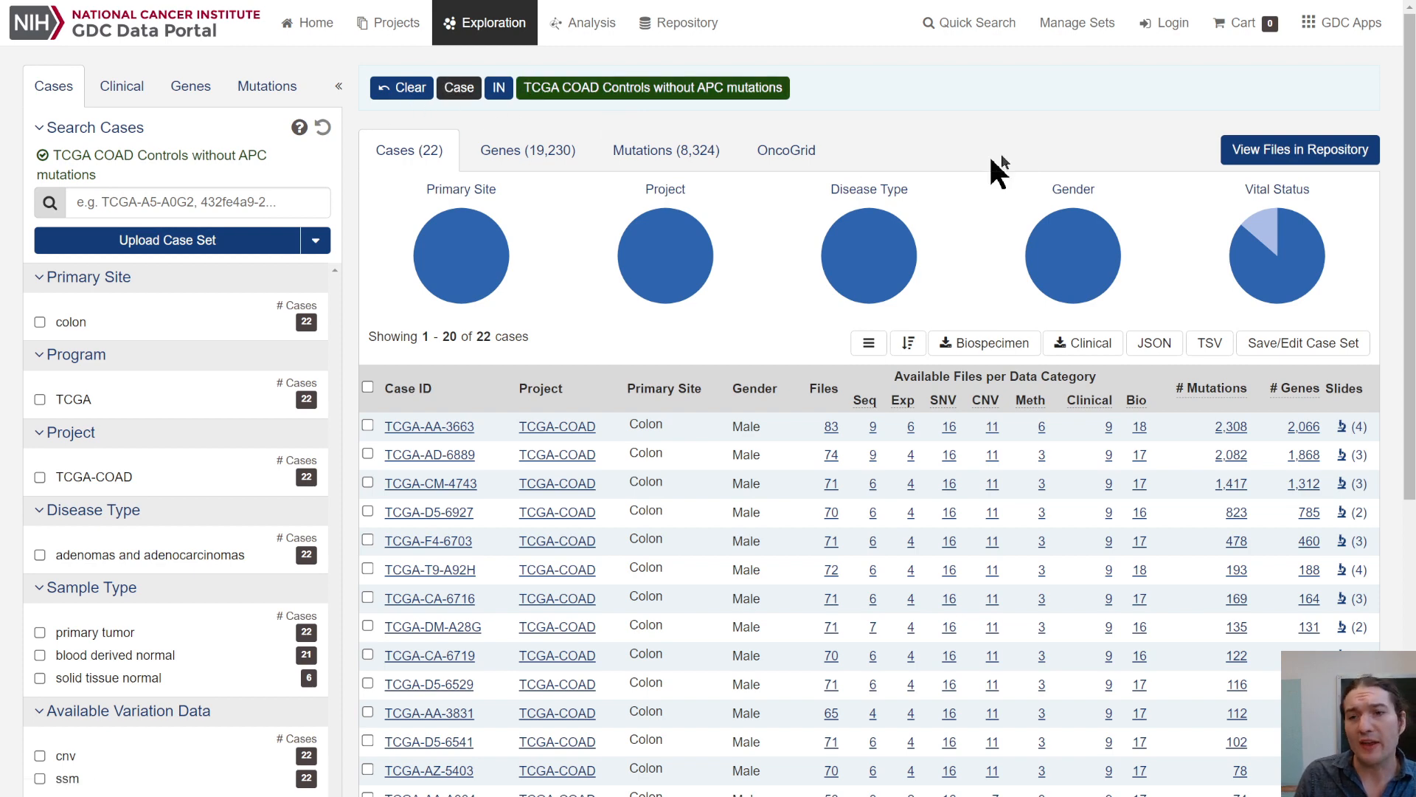
{"action": "left_click", "coordinate": [1293, 155]}
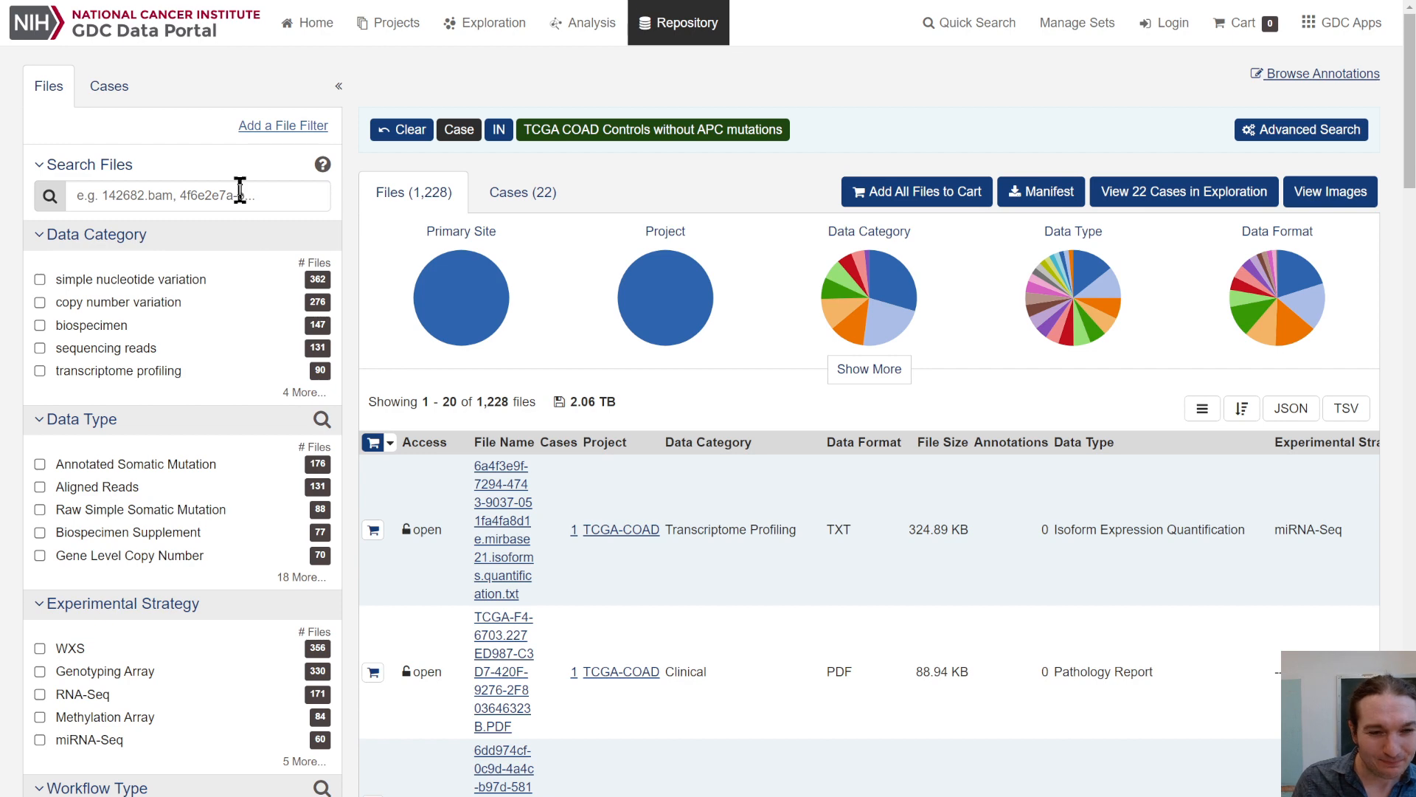
- Filter the files to the transcriptome profiling data category and the Gene Expression Quantification data type
{"action": "left_click", "coordinate": [303, 393]}
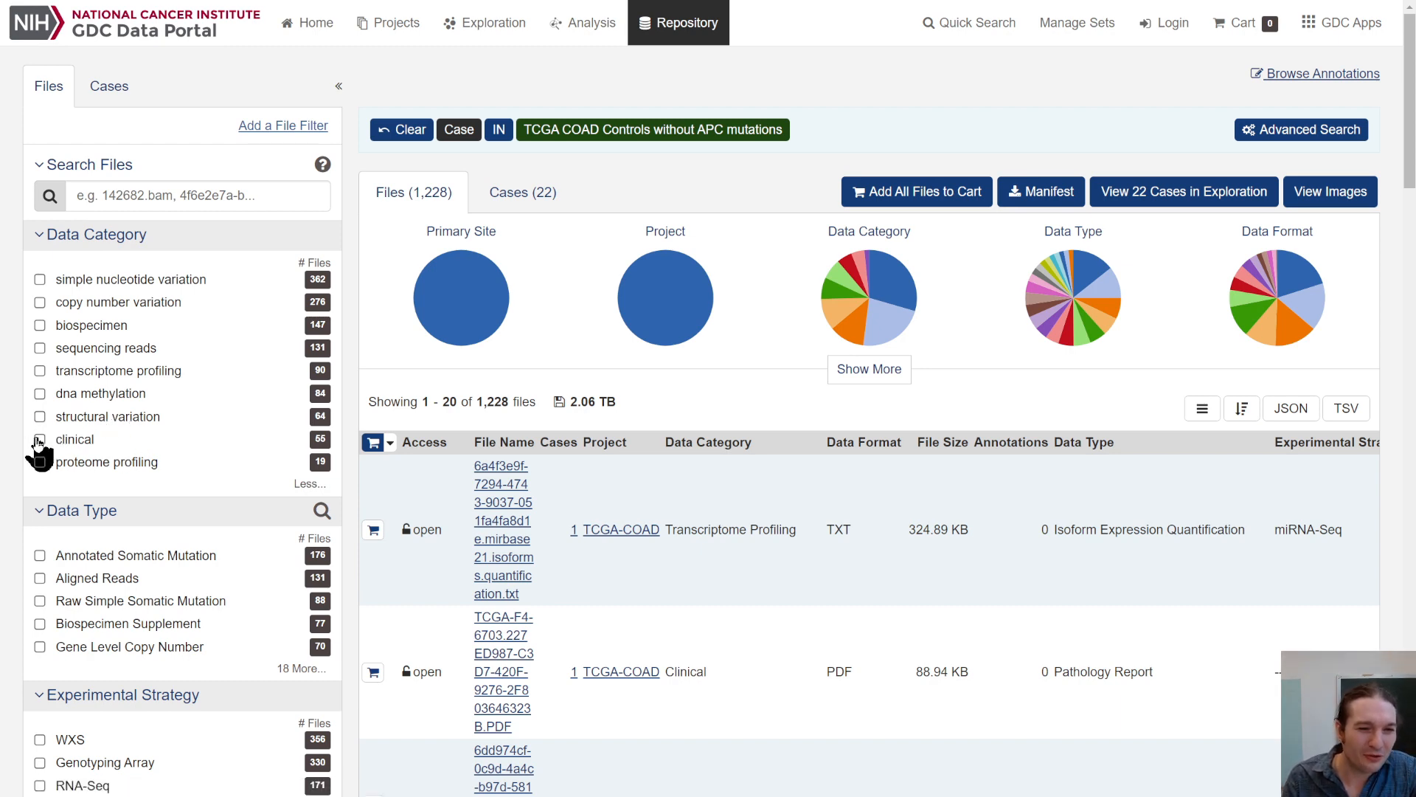
{"action": "left_click", "coordinate": [40, 371]}
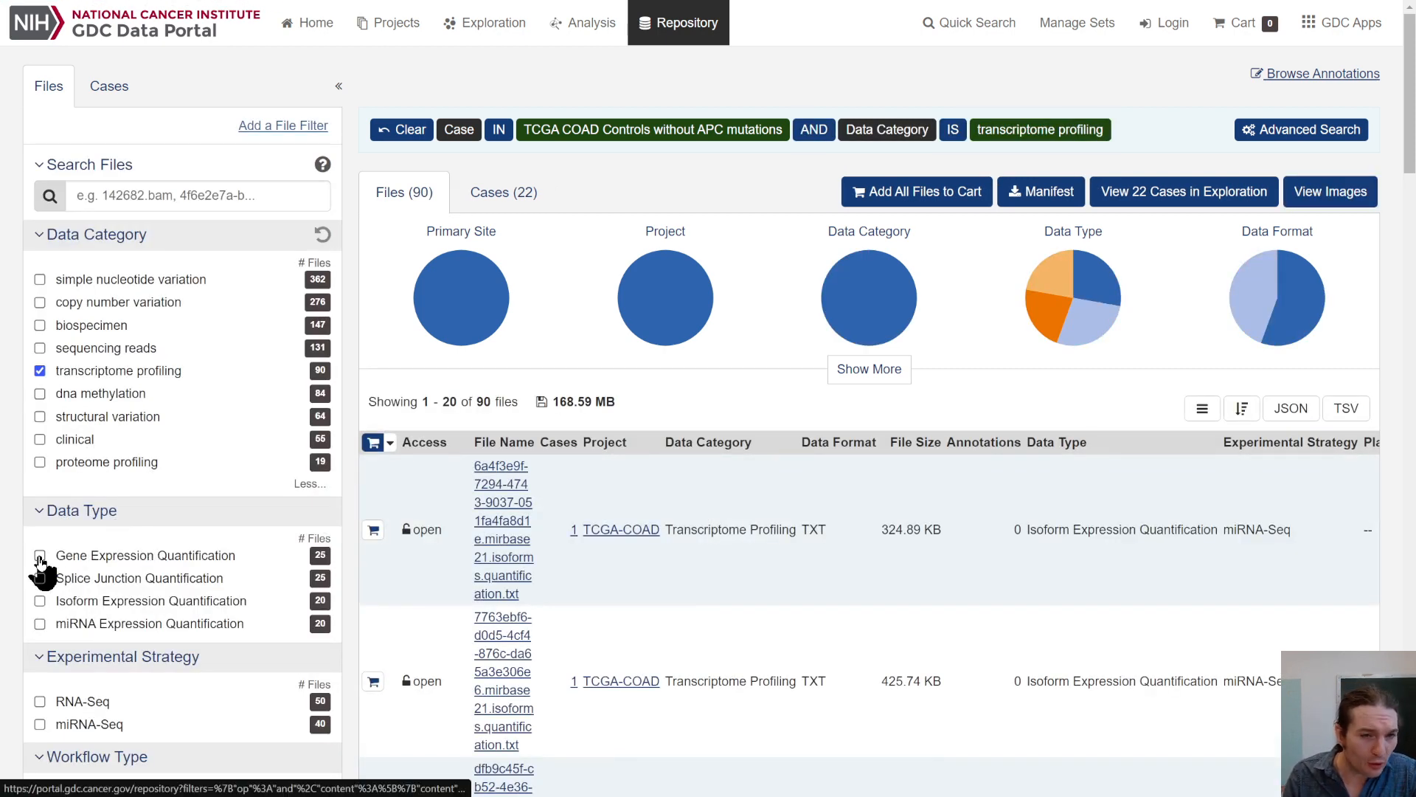
{"action": "left_click", "coordinate": [40, 556]}
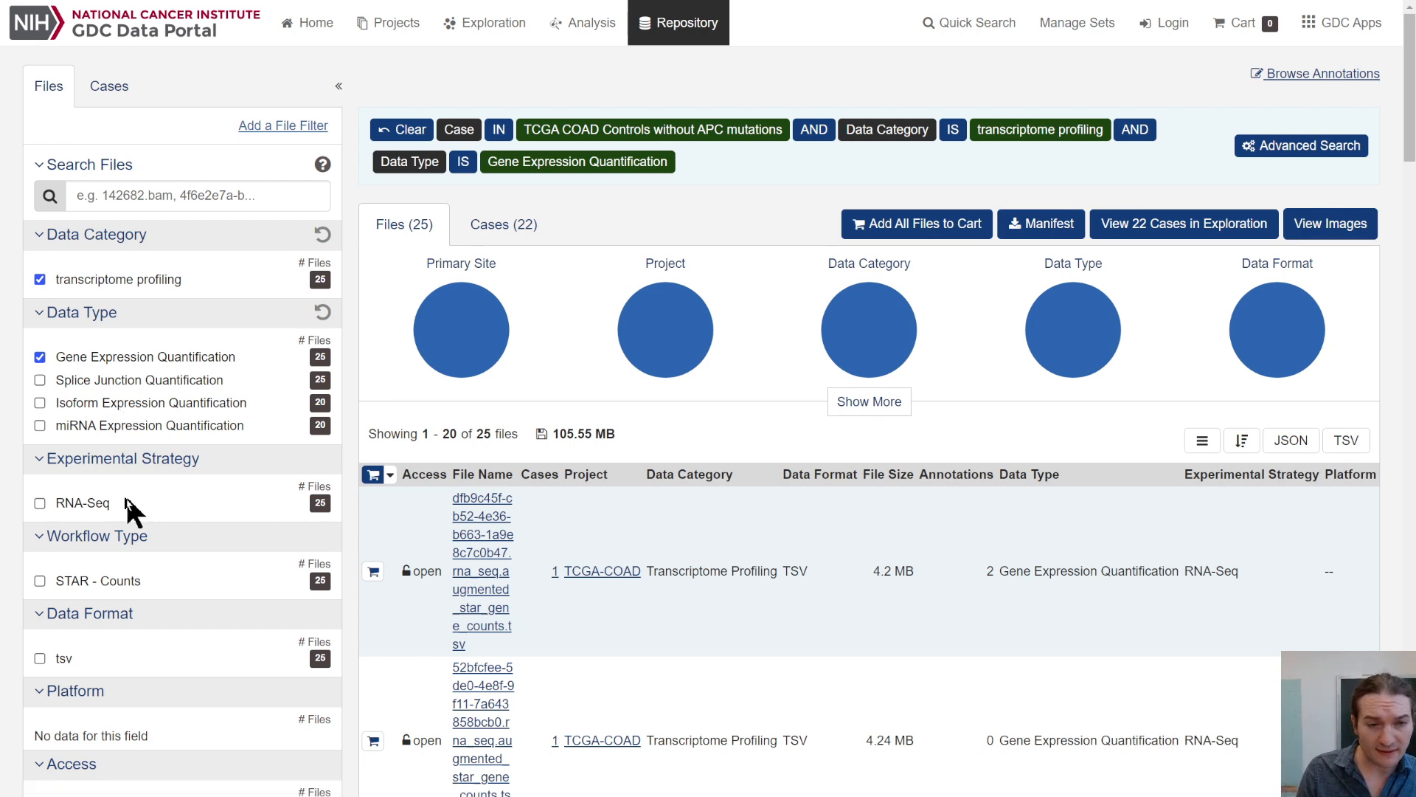
- Restrict the gene expression files to open access and the STAR - Counts workflow type
{"action": "scroll", "coordinate": [86, 501], "scroll_direction": "down", "scroll_amount": 1}
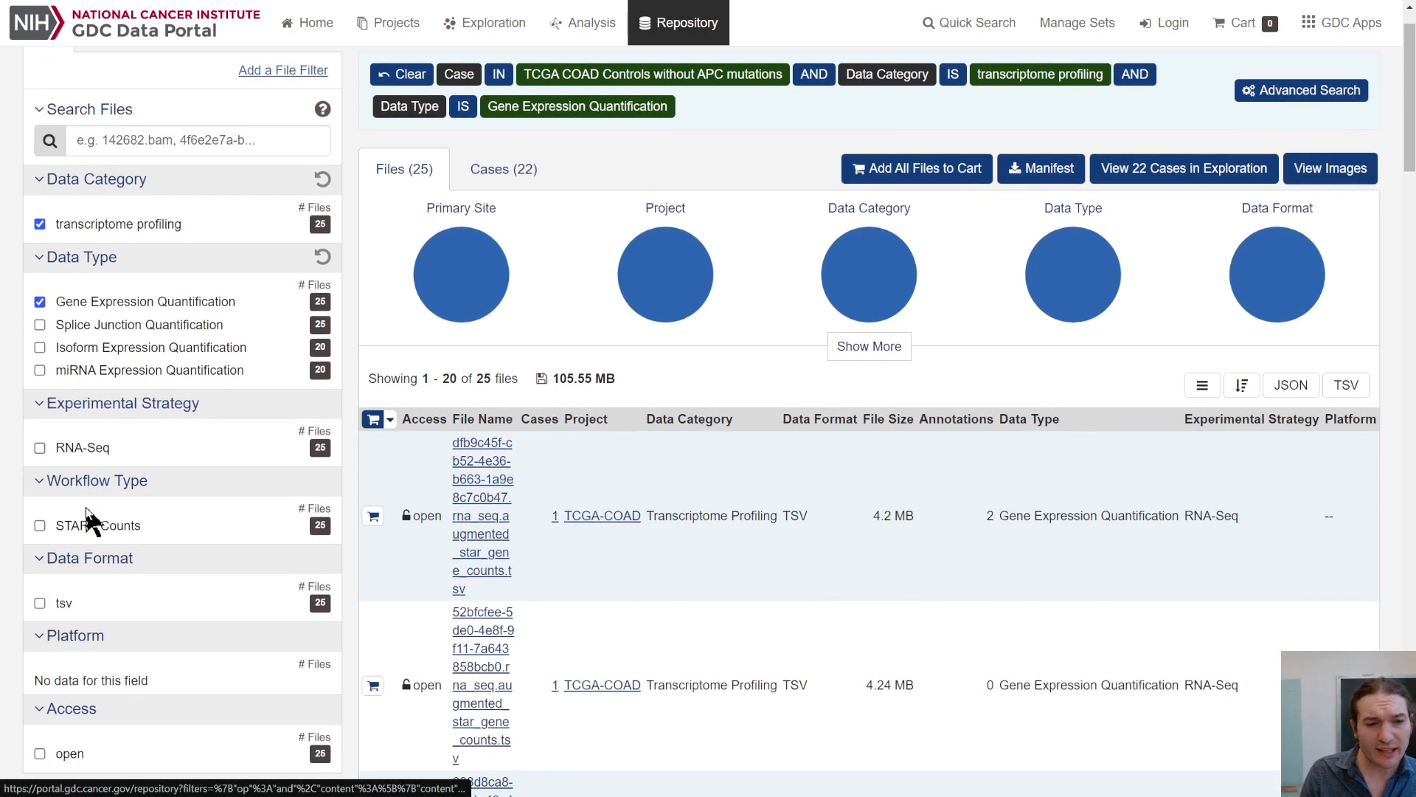
{"action": "scroll", "coordinate": [86, 507], "scroll_direction": "down", "scroll_amount": 2}
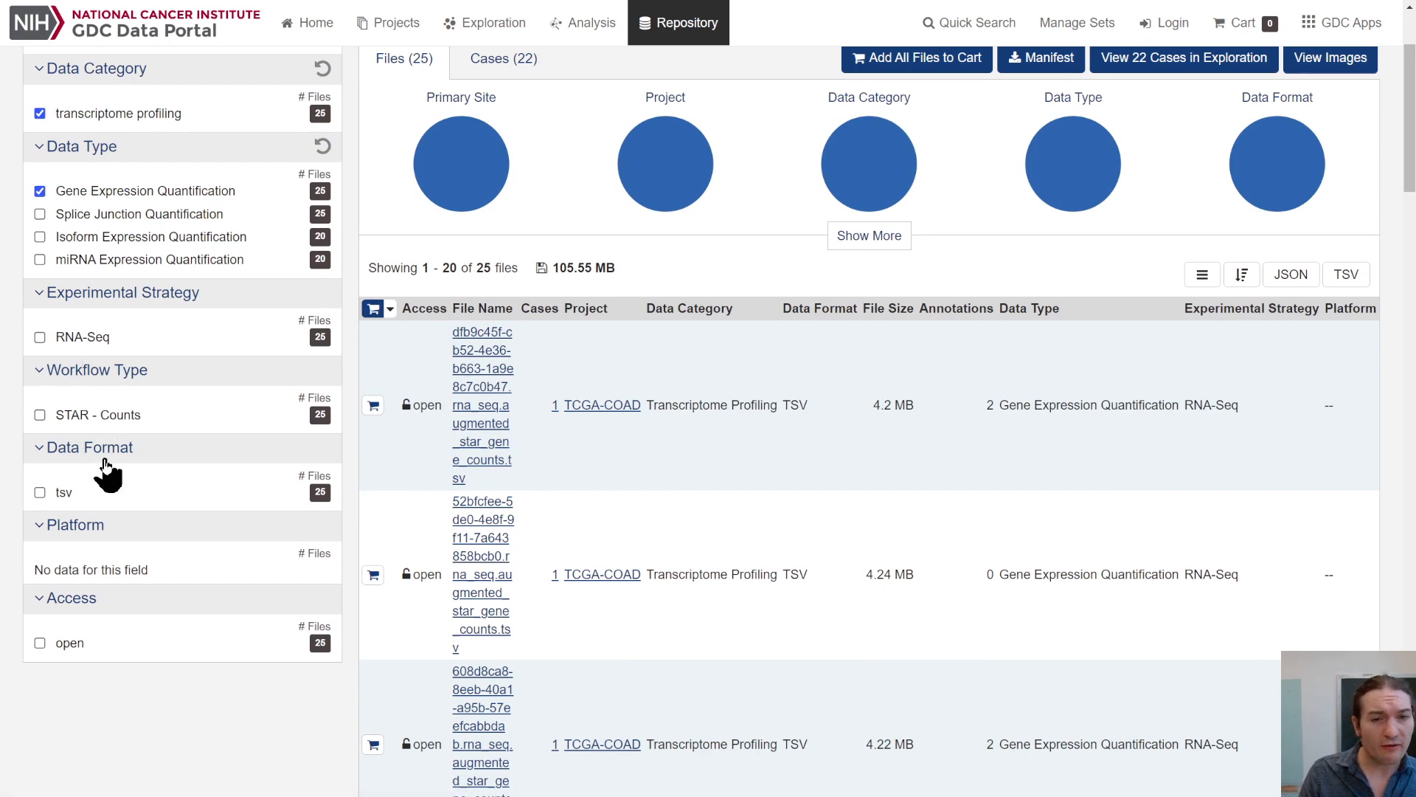
{"action": "scroll", "coordinate": [193, 389], "scroll_direction": "up", "scroll_amount": 2}
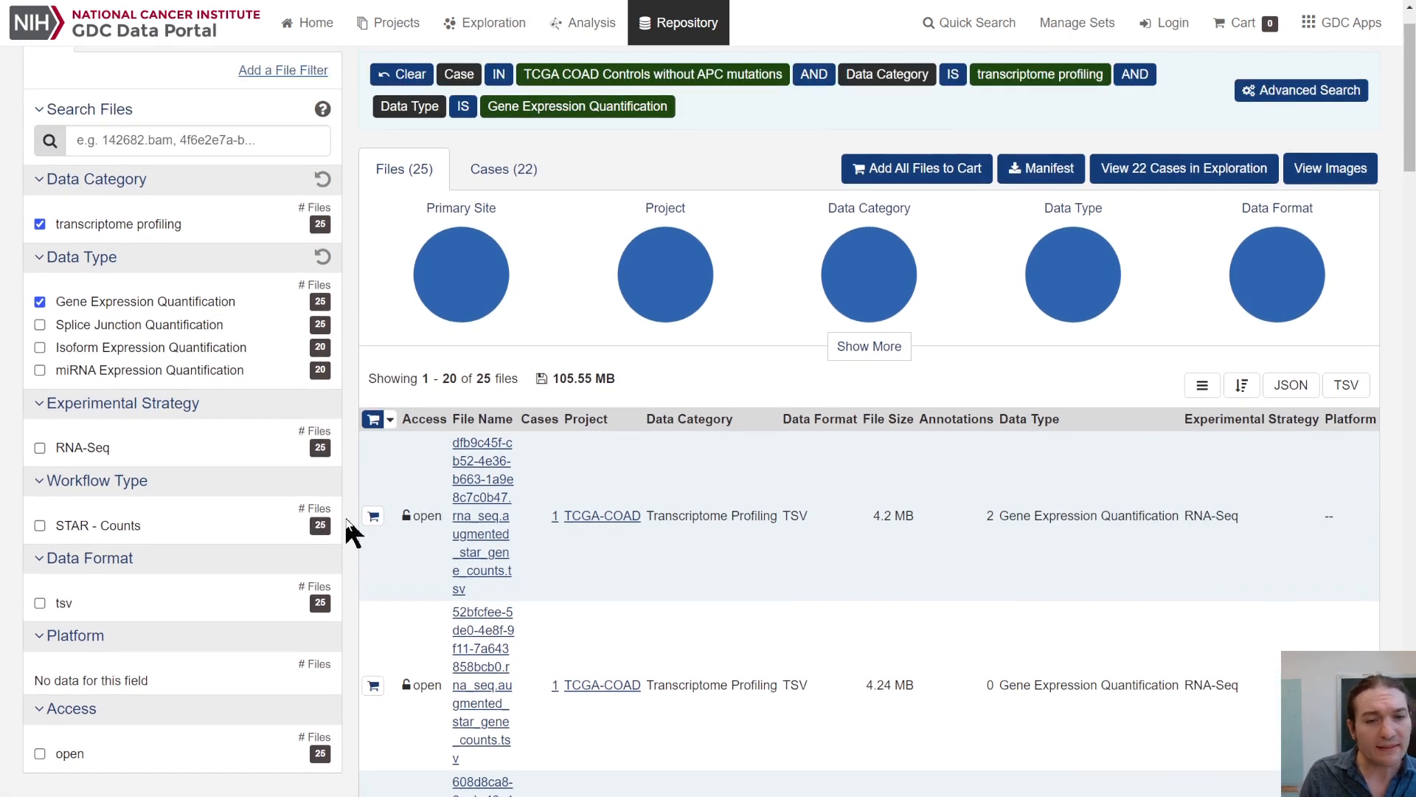
{"action": "scroll", "coordinate": [44, 759], "scroll_direction": "up", "scroll_amount": 1}
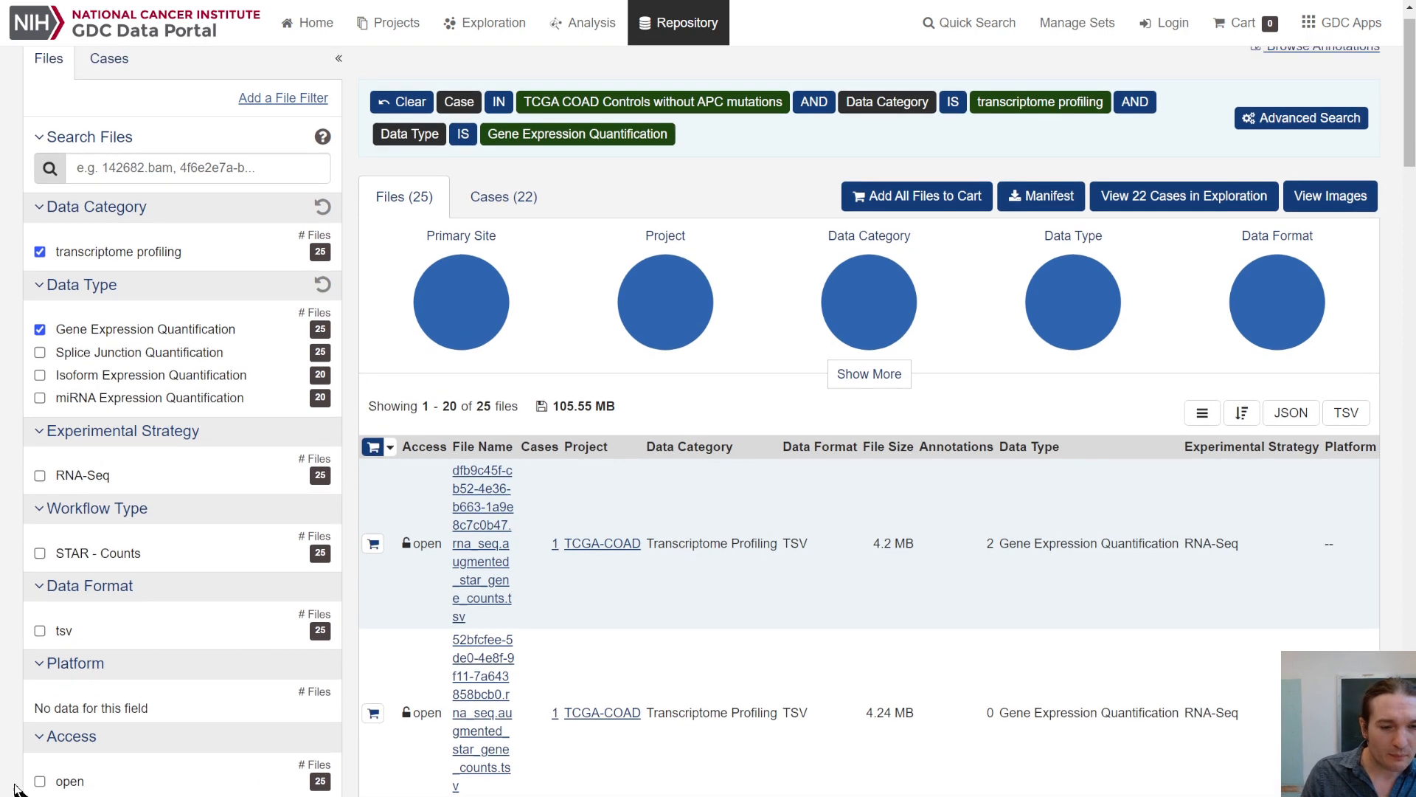
{"action": "left_click", "coordinate": [40, 782]}
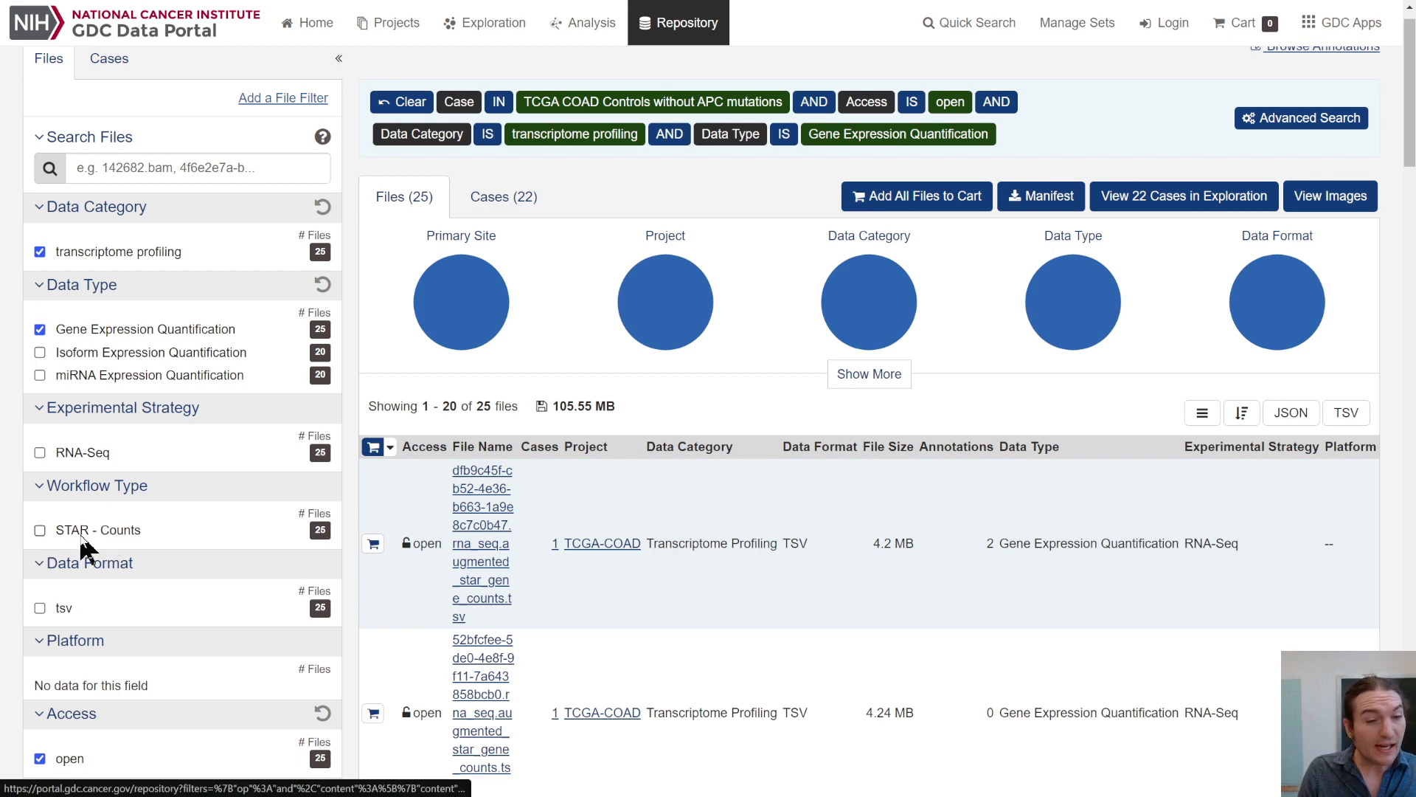
{"action": "left_click", "coordinate": [40, 530]}
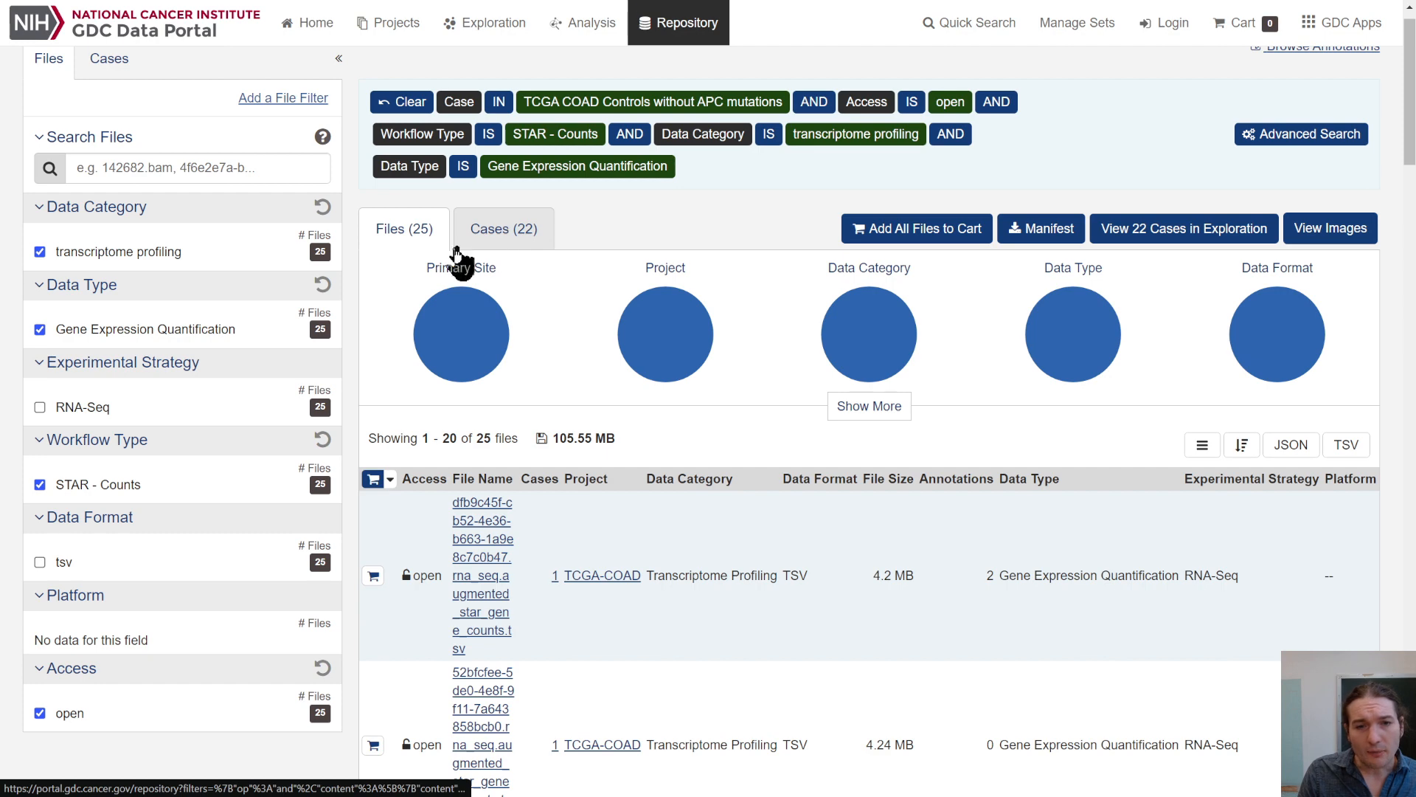
{"action": "scroll", "coordinate": [491, 302], "scroll_direction": "down", "scroll_amount": 1}
{"action": "scroll", "coordinate": [504, 391], "scroll_direction": "down", "scroll_amount": 1}
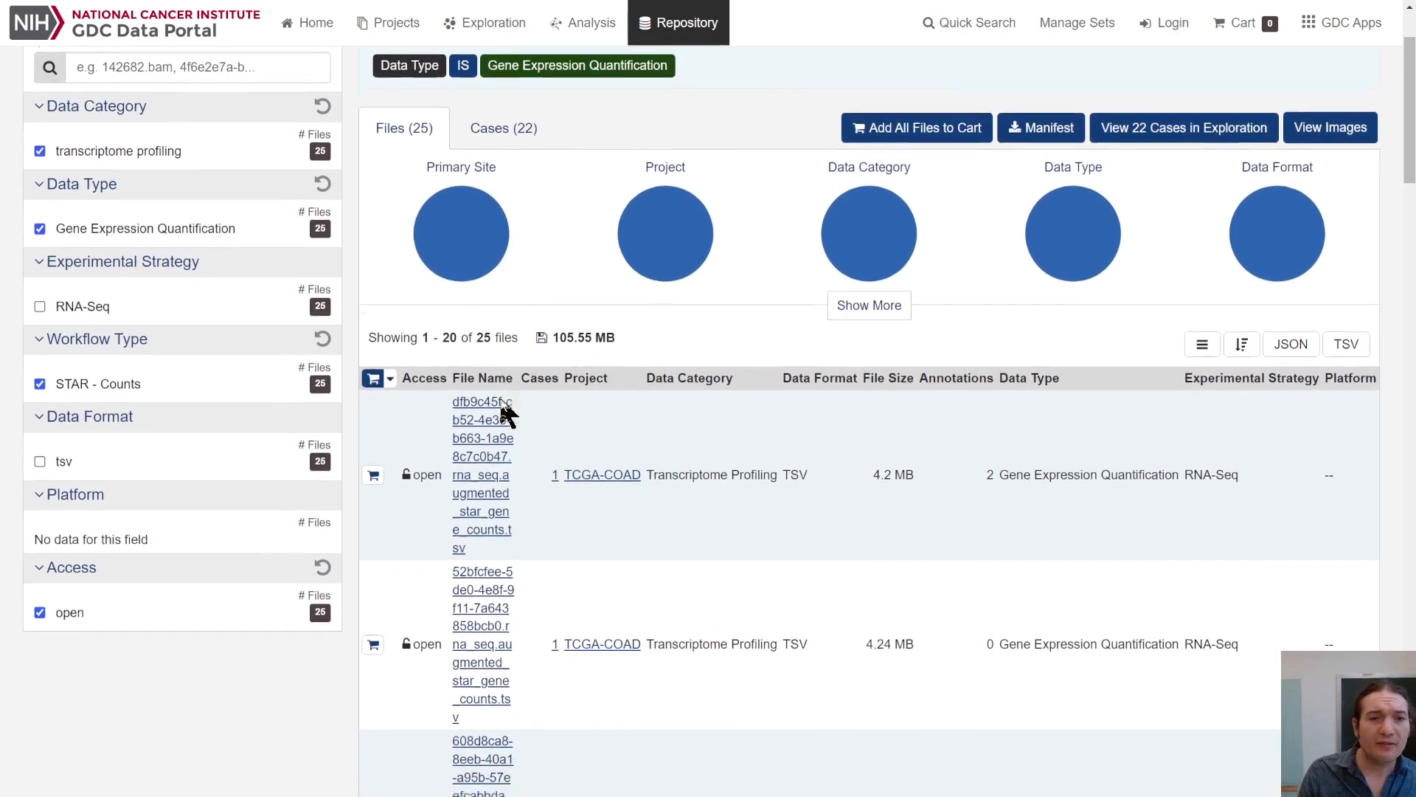
- Examine the case filters for the set of controls without APC mutations and the list of filtered gene expression files
{"action": "scroll", "coordinate": [506, 411], "scroll_direction": "up", "scroll_amount": 2}
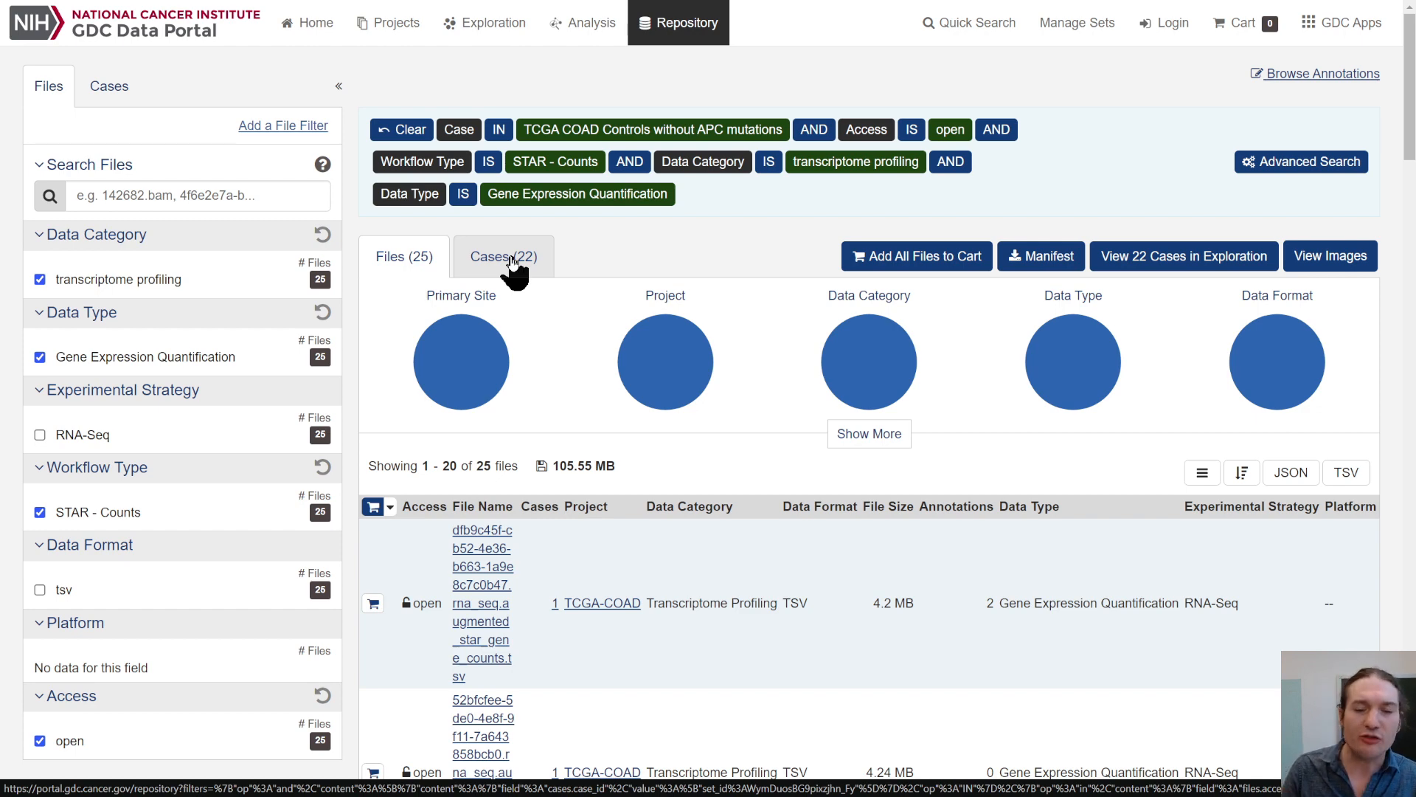
{"action": "left_click", "coordinate": [107, 95]}
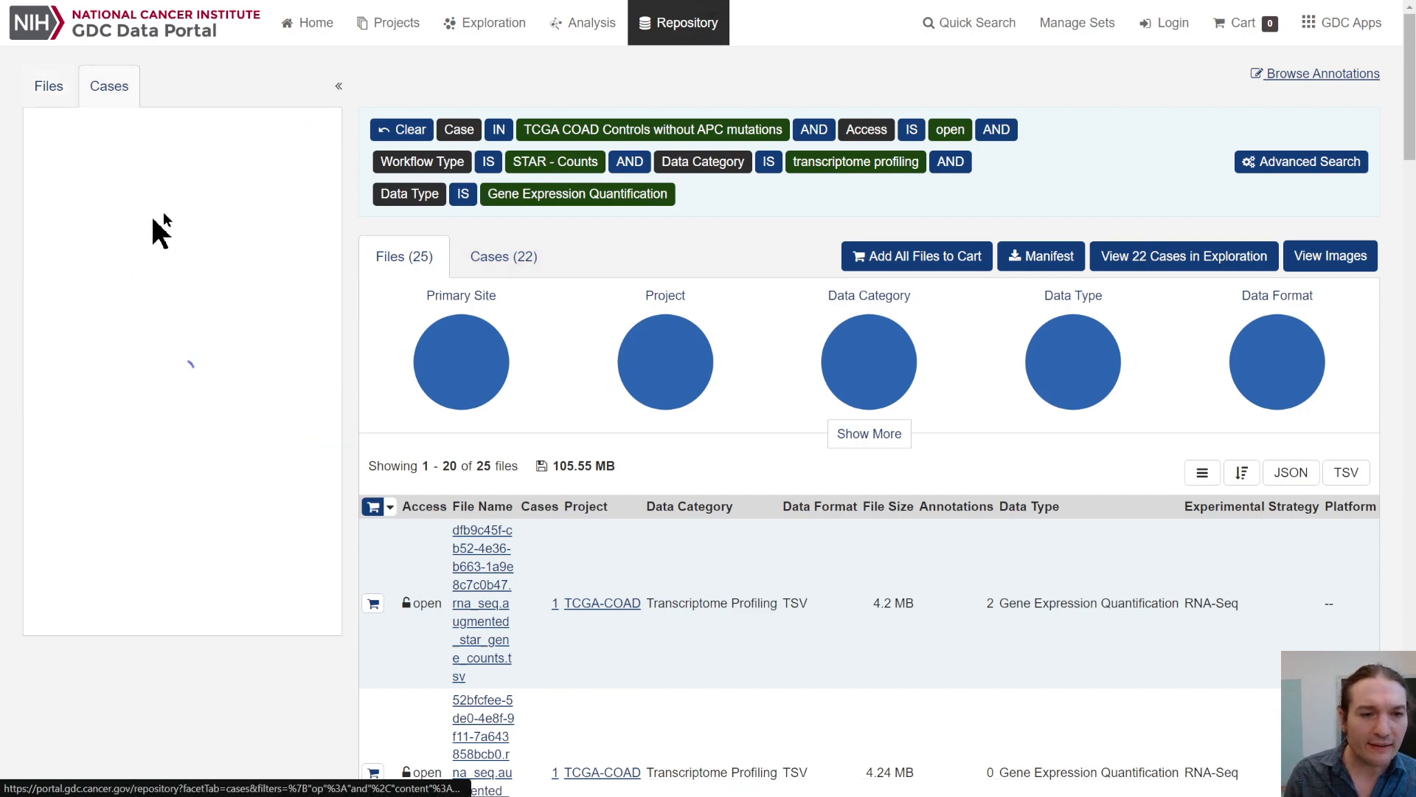
{"action": "scroll", "coordinate": [221, 391], "scroll_direction": "down", "scroll_amount": 8}
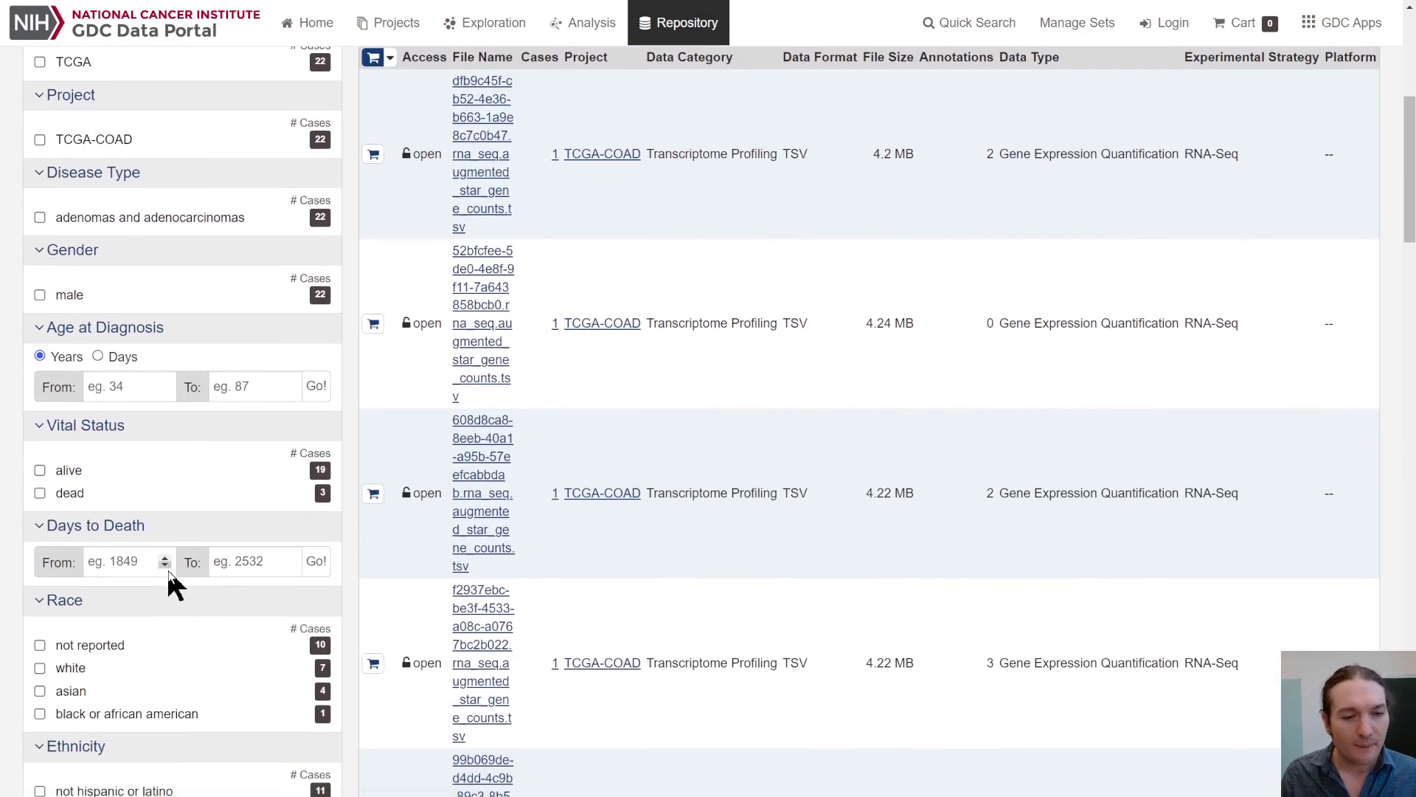
{"action": "scroll", "coordinate": [732, 457], "scroll_direction": "up", "scroll_amount": 8}
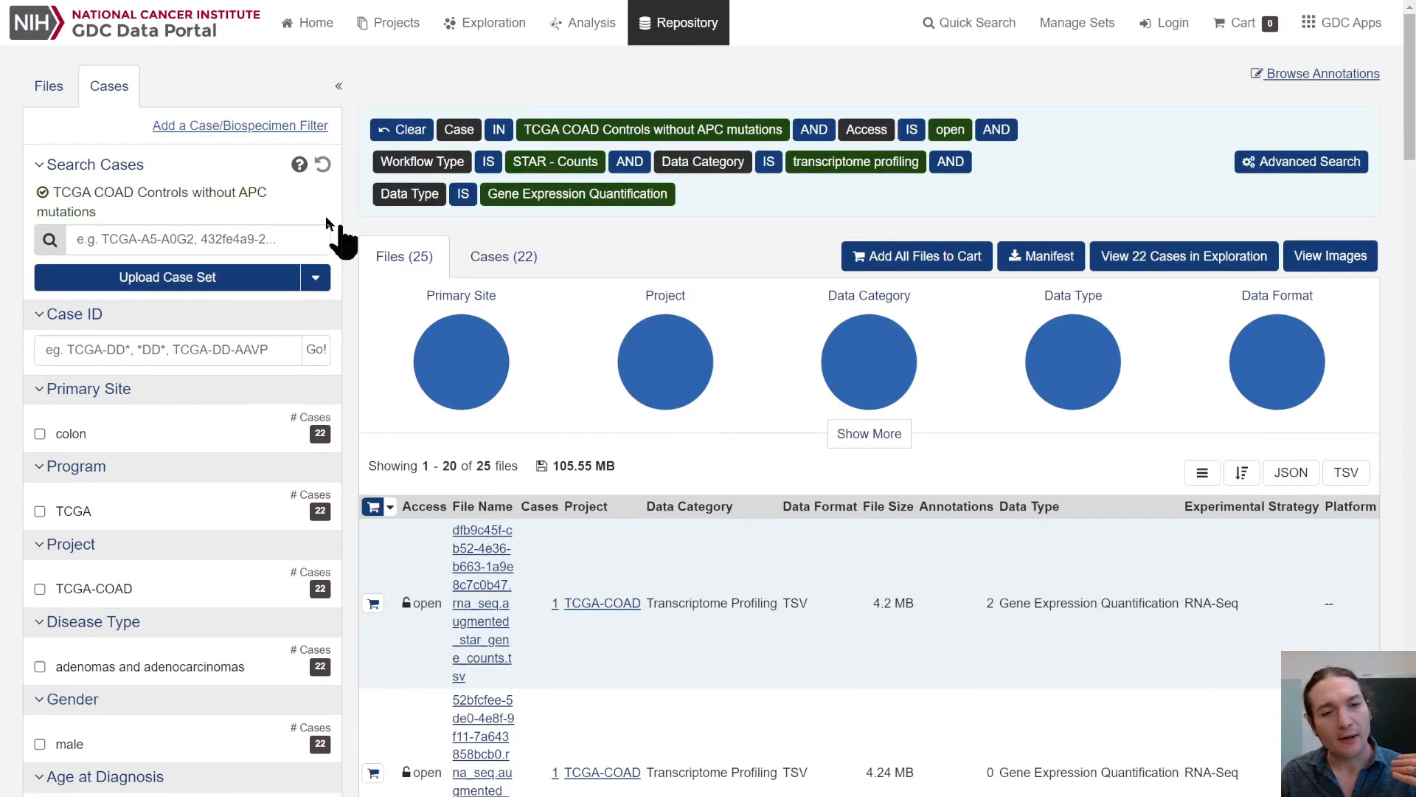
{"action": "left_click", "coordinate": [49, 87]}
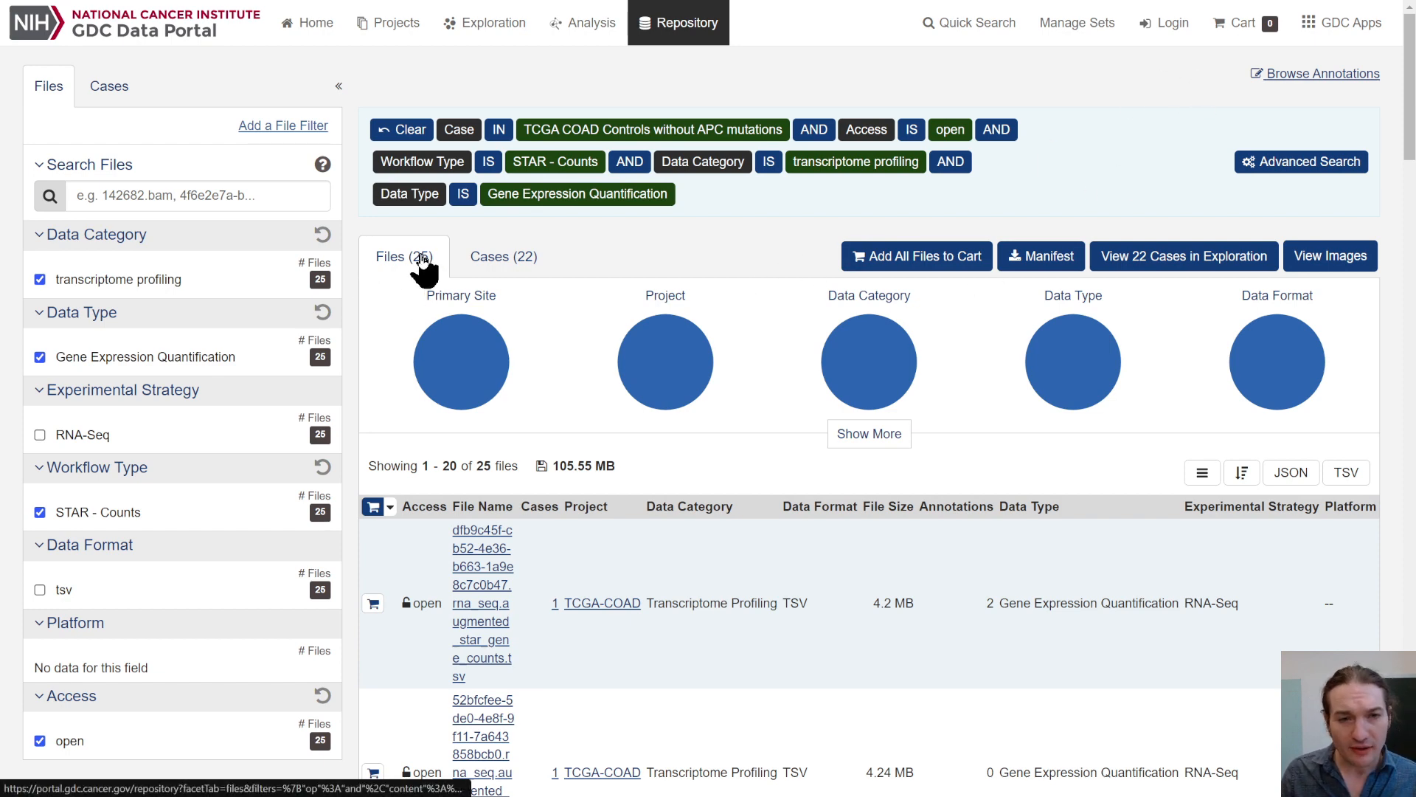
{"action": "scroll", "coordinate": [455, 569], "scroll_direction": "down", "scroll_amount": 5}
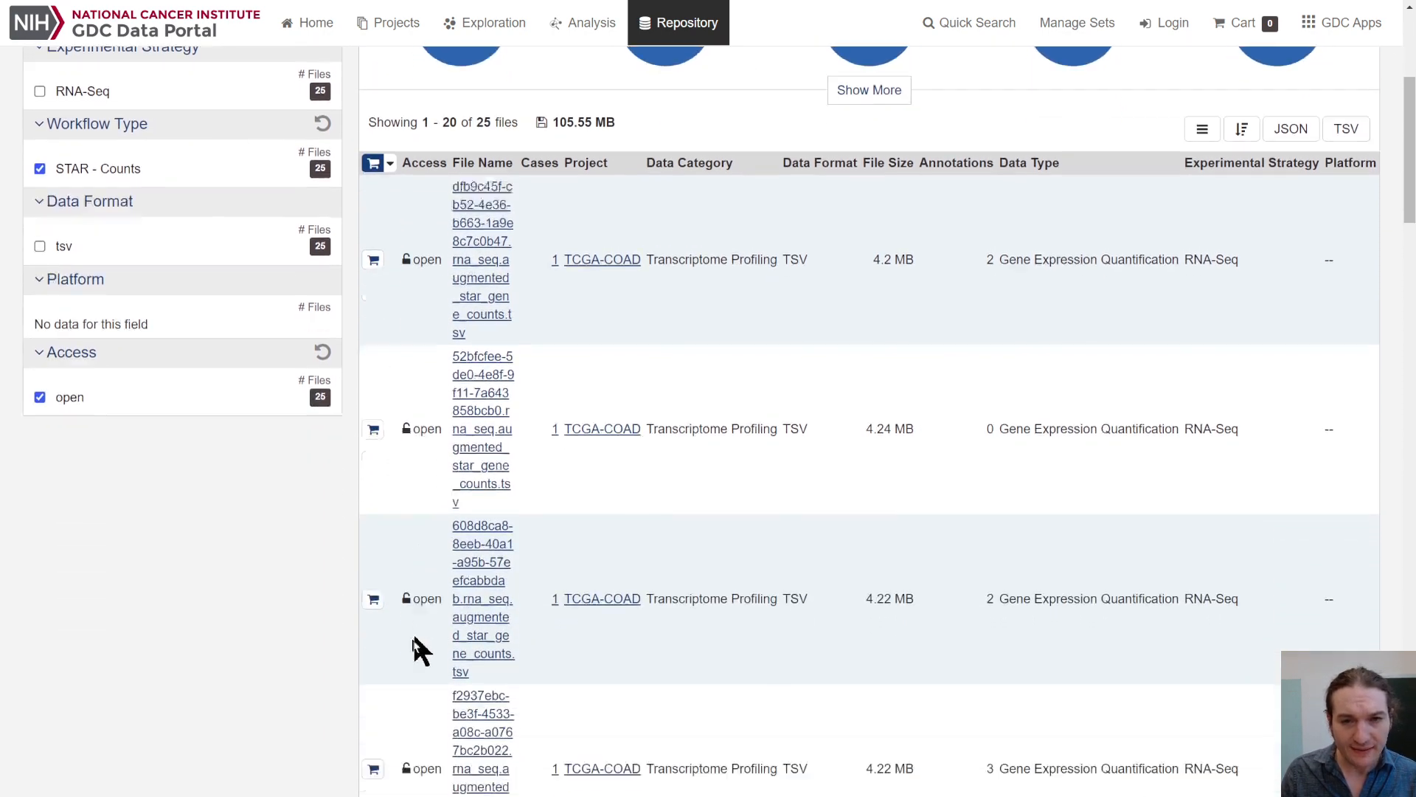
{"action": "scroll", "coordinate": [413, 664], "scroll_direction": "down", "scroll_amount": 1}
{"action": "scroll", "coordinate": [411, 668], "scroll_direction": "up", "scroll_amount": 6}
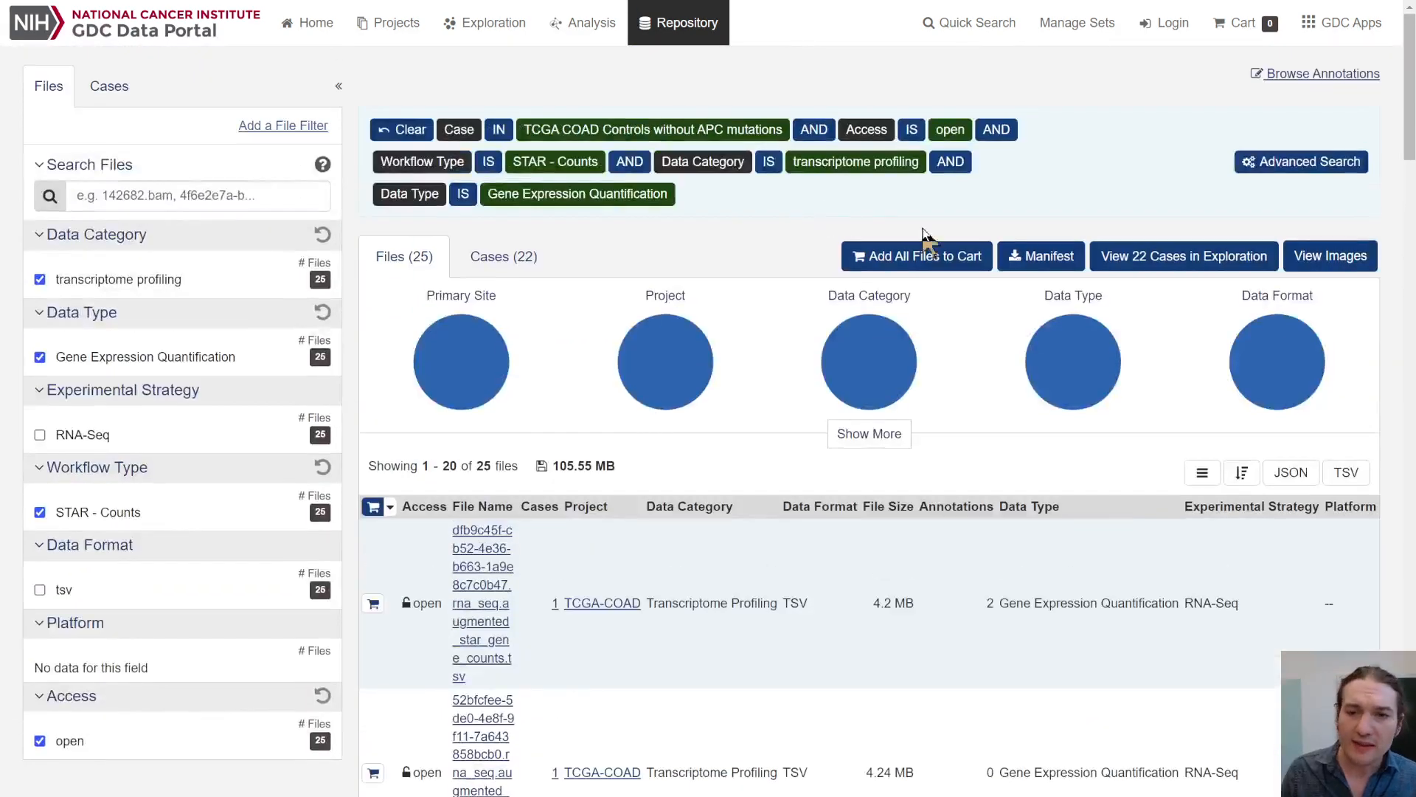
- Add all the filtered control files to the cart and download the cart's sample sheet
{"action": "left_click", "coordinate": [913, 257]}
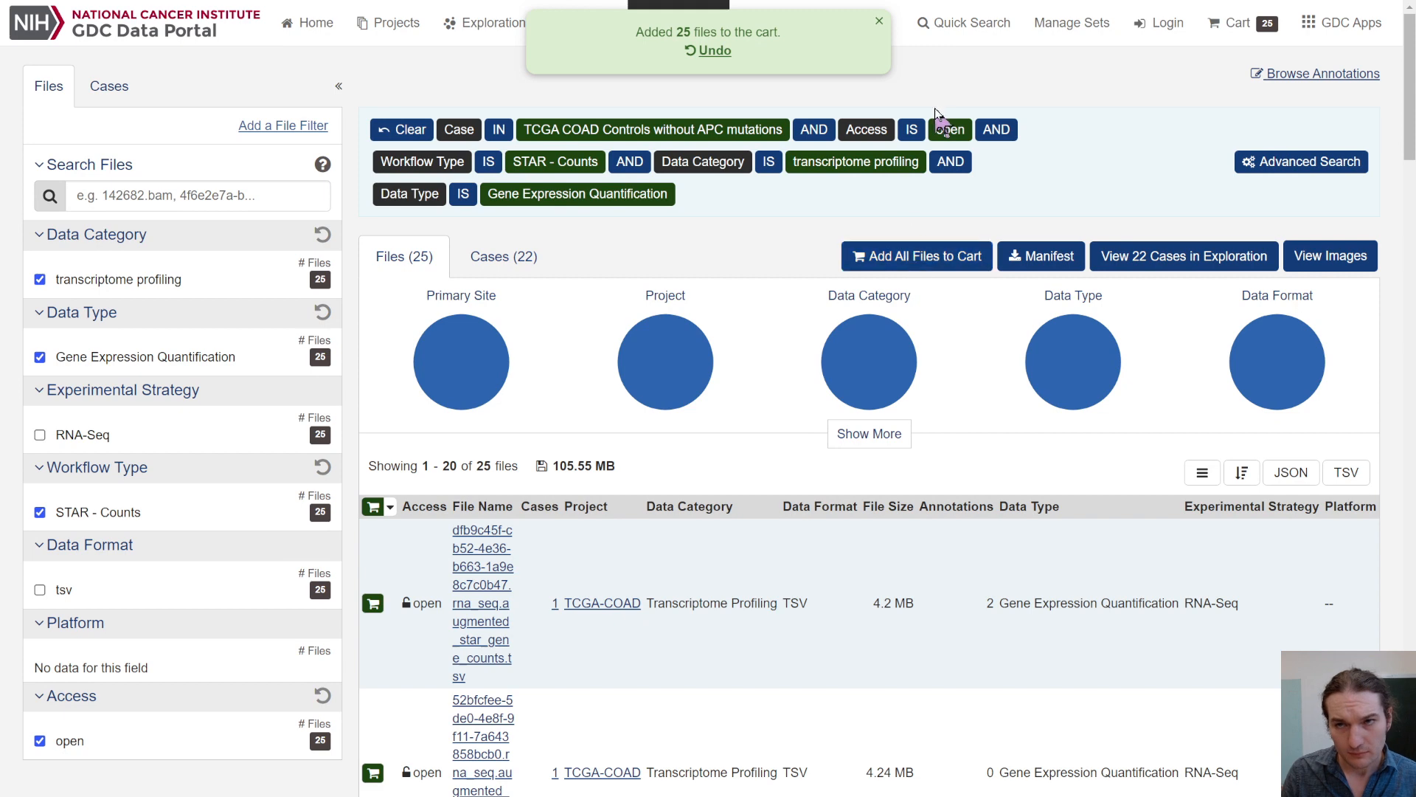
{"action": "left_click", "coordinate": [1238, 23]}
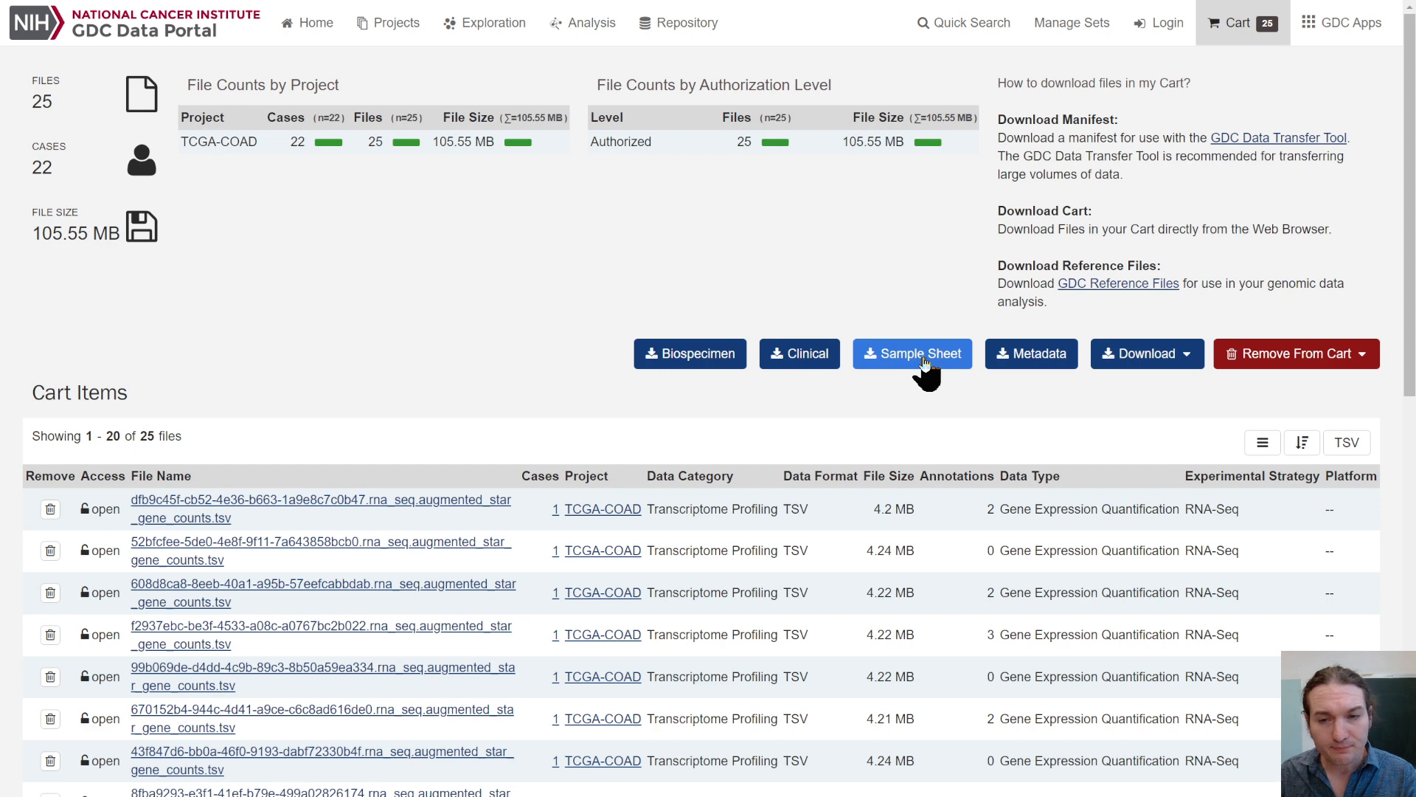
{"action": "left_click", "coordinate": [922, 363]}
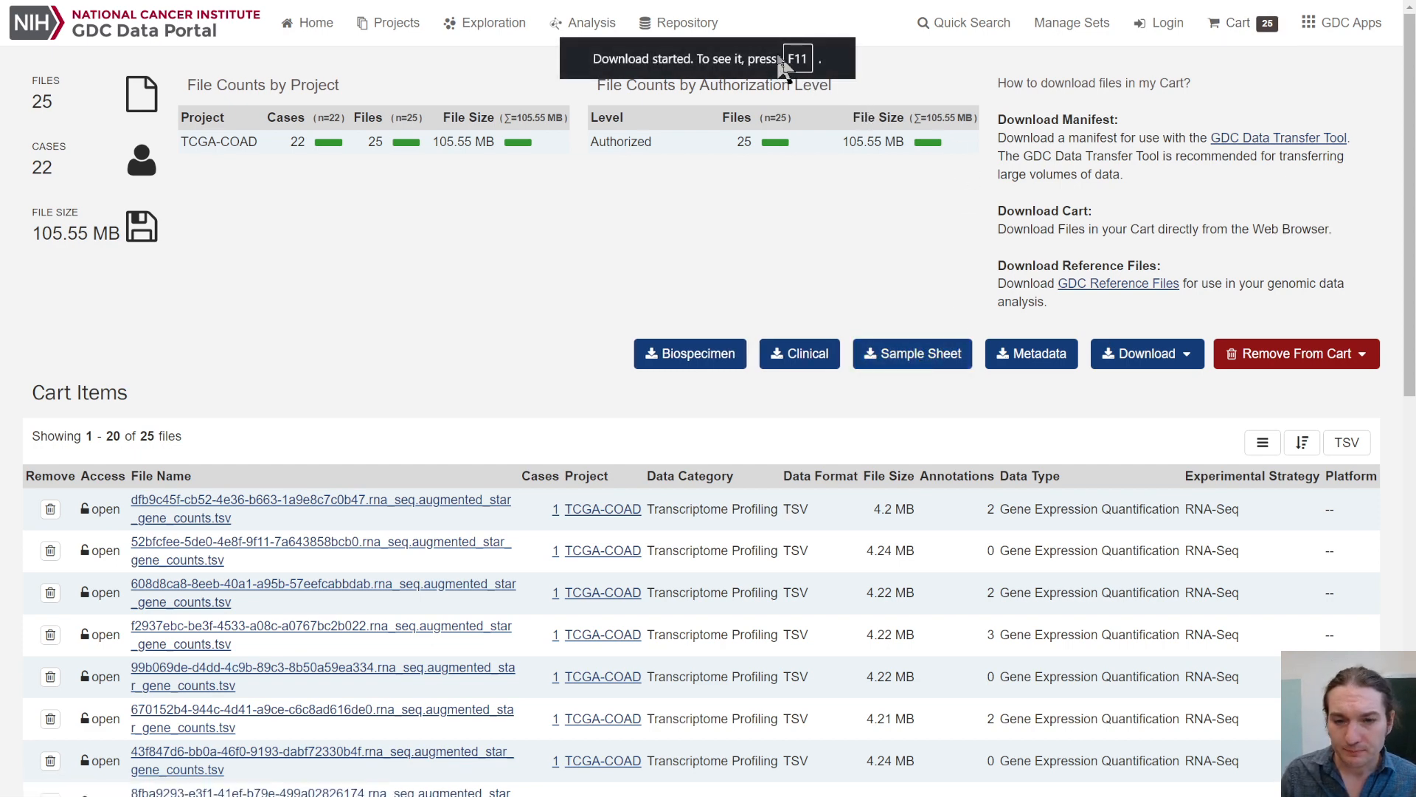
- Open the downloaded gdc_sample_sheet.2023-11-10.tsv in Excel
{"action": "key", "text": "F11"}
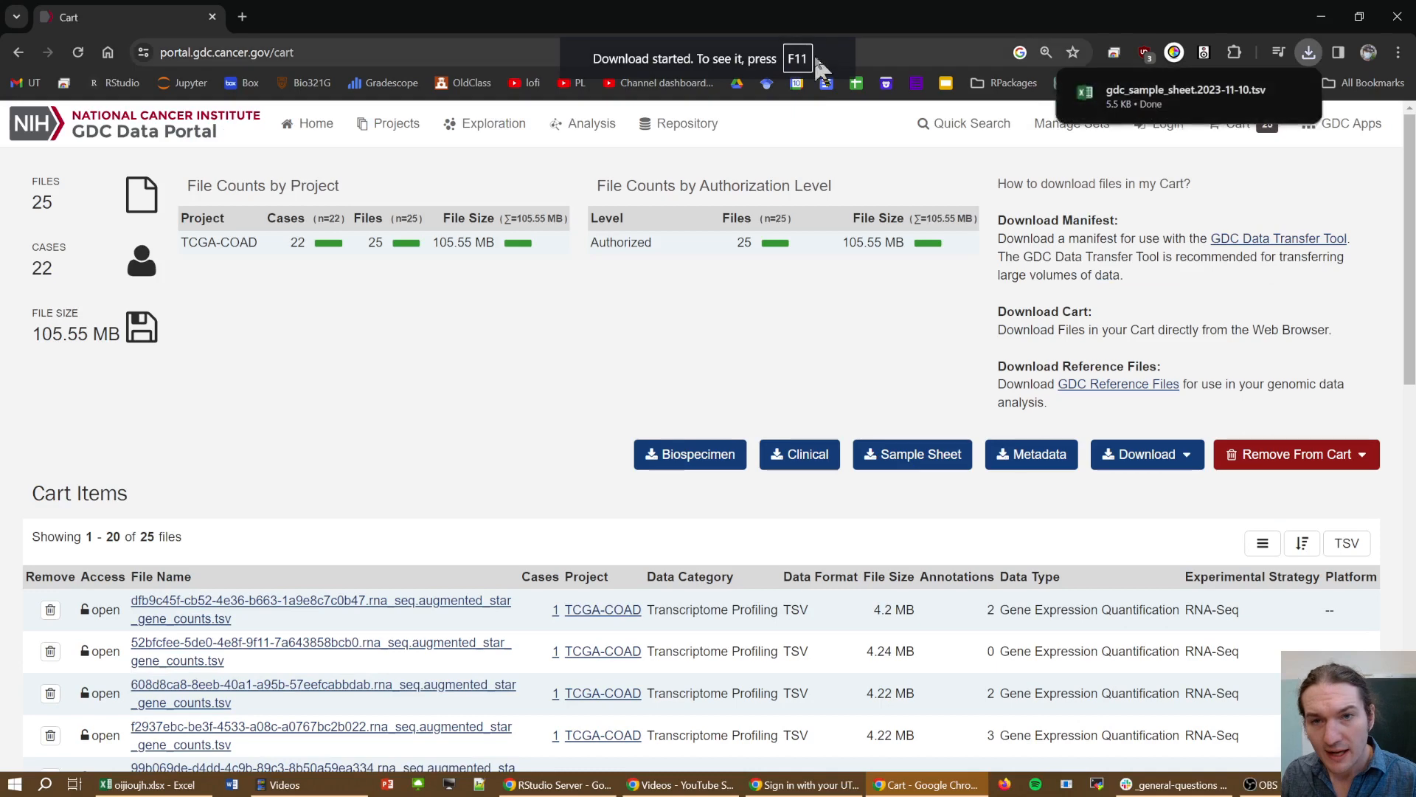
{"action": "left_click", "coordinate": [1307, 53]}
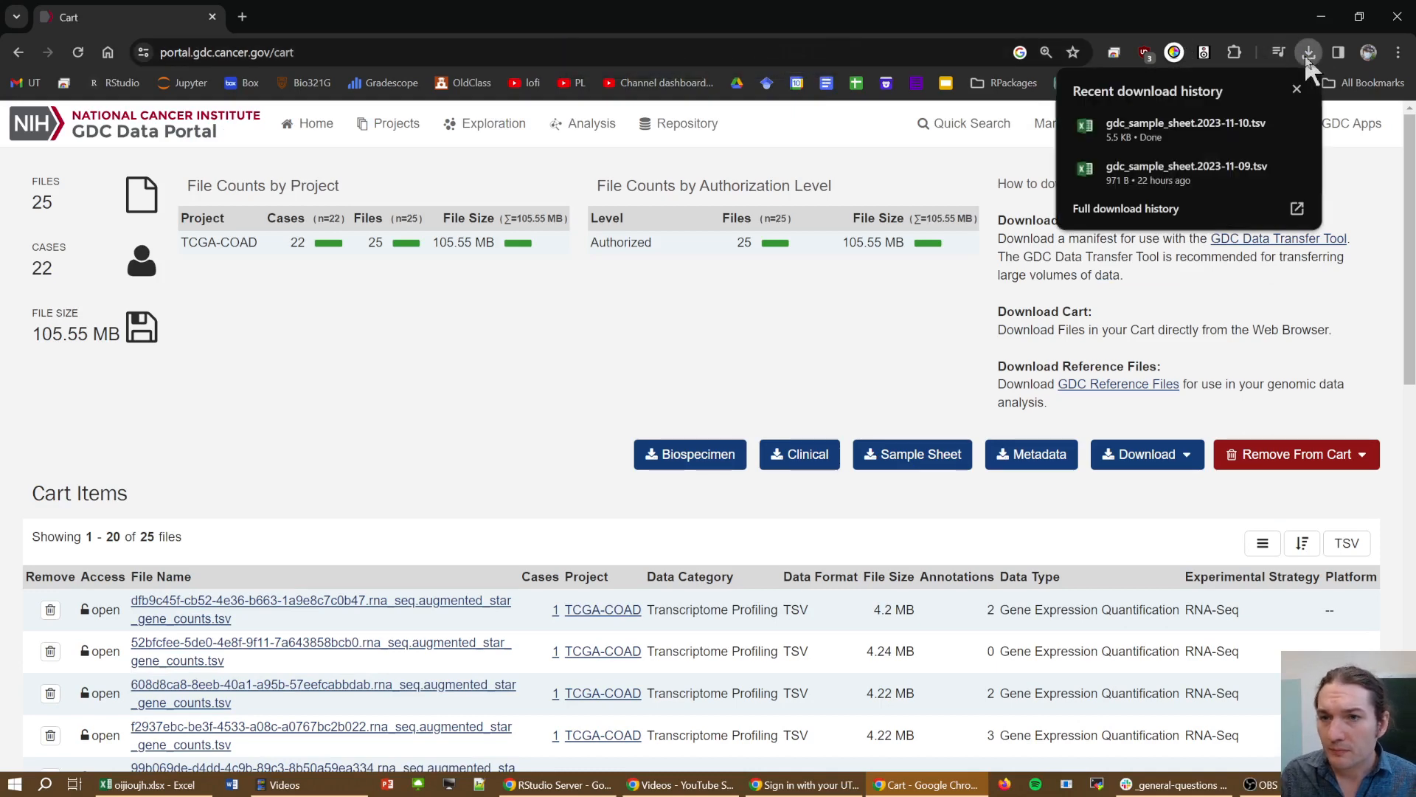
{"action": "left_click", "coordinate": [1217, 127]}
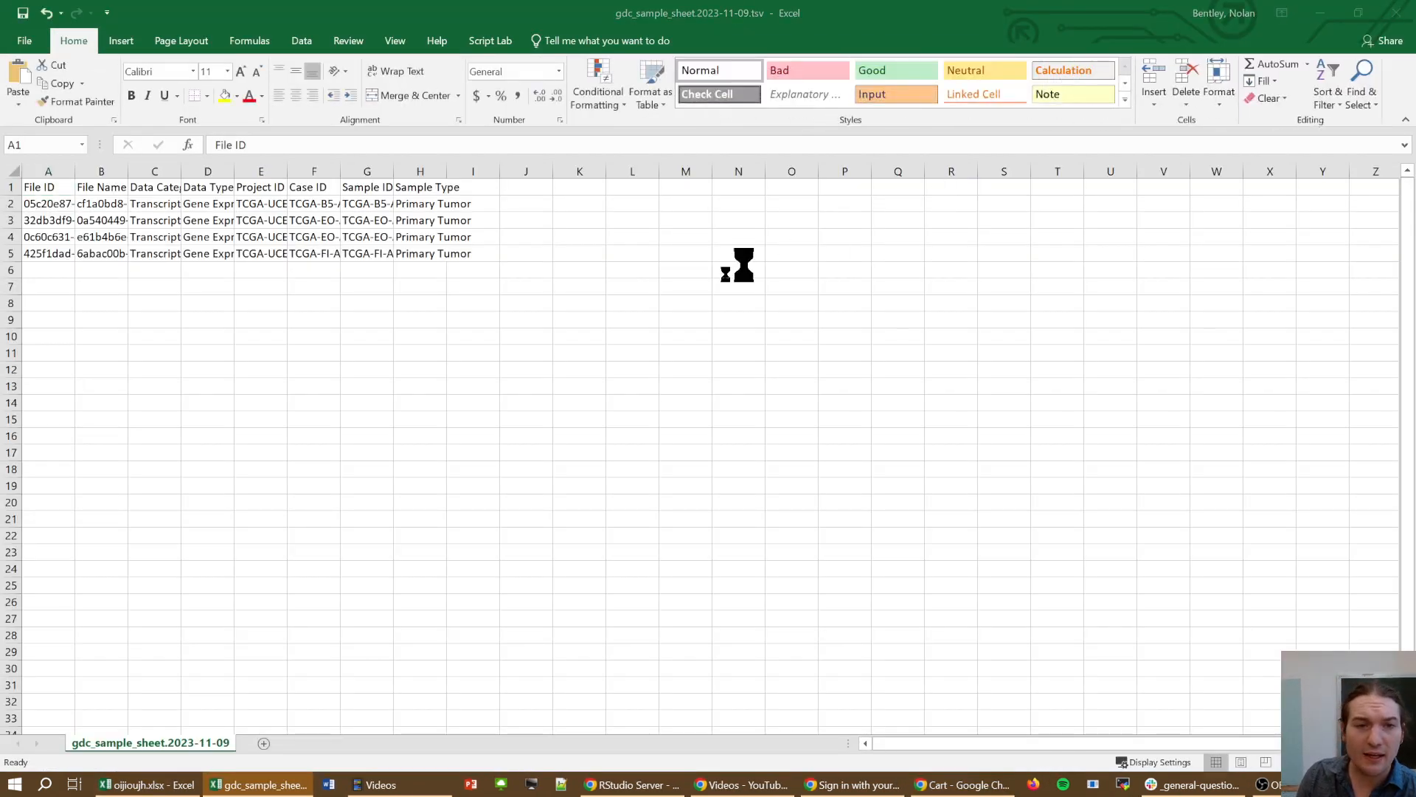
{"action": "left_click", "coordinate": [569, 325]}
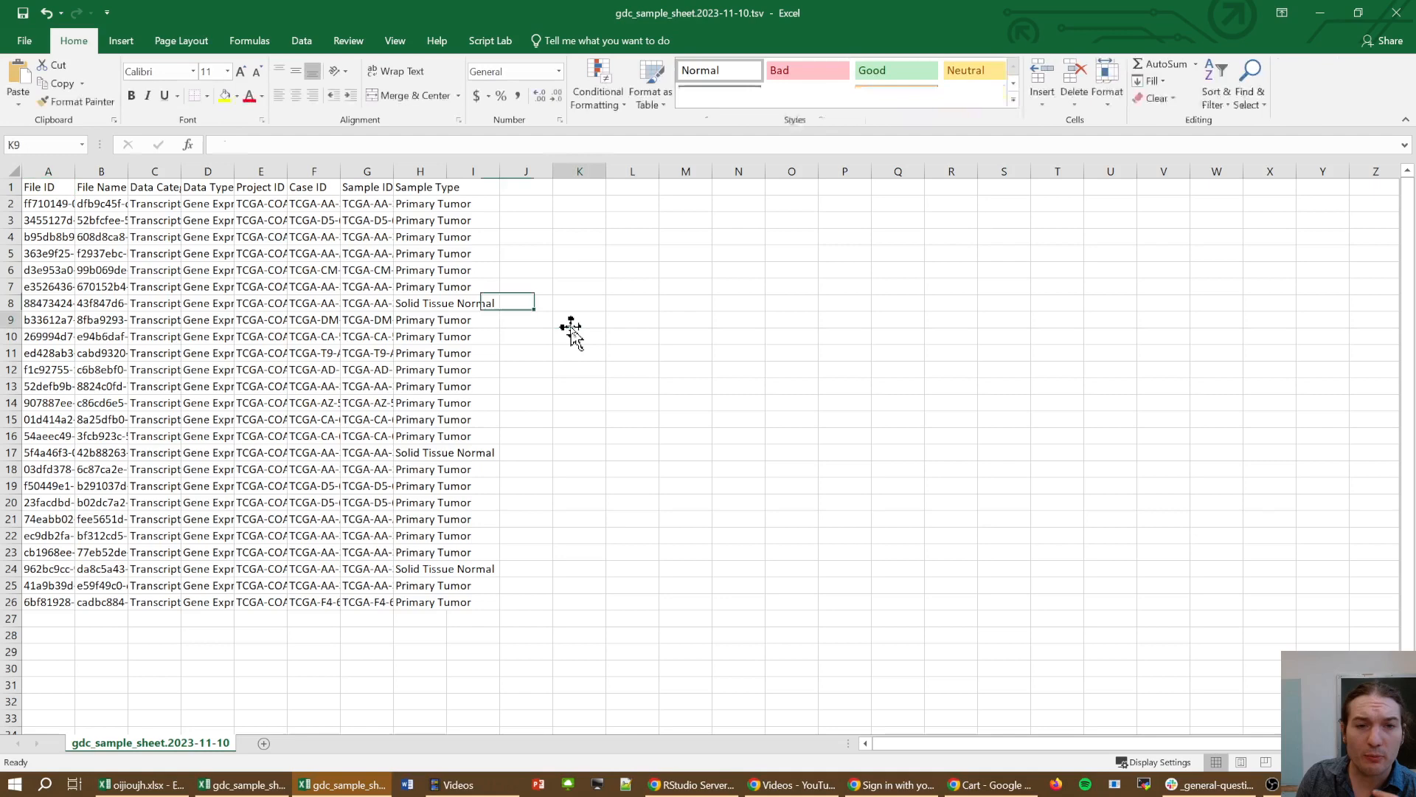
- Fit the Sample Type column to its contents and locate the Solid Tissue Normal samples
{"action": "left_click", "coordinate": [459, 301]}
{"action": "left_click", "coordinate": [401, 269]}
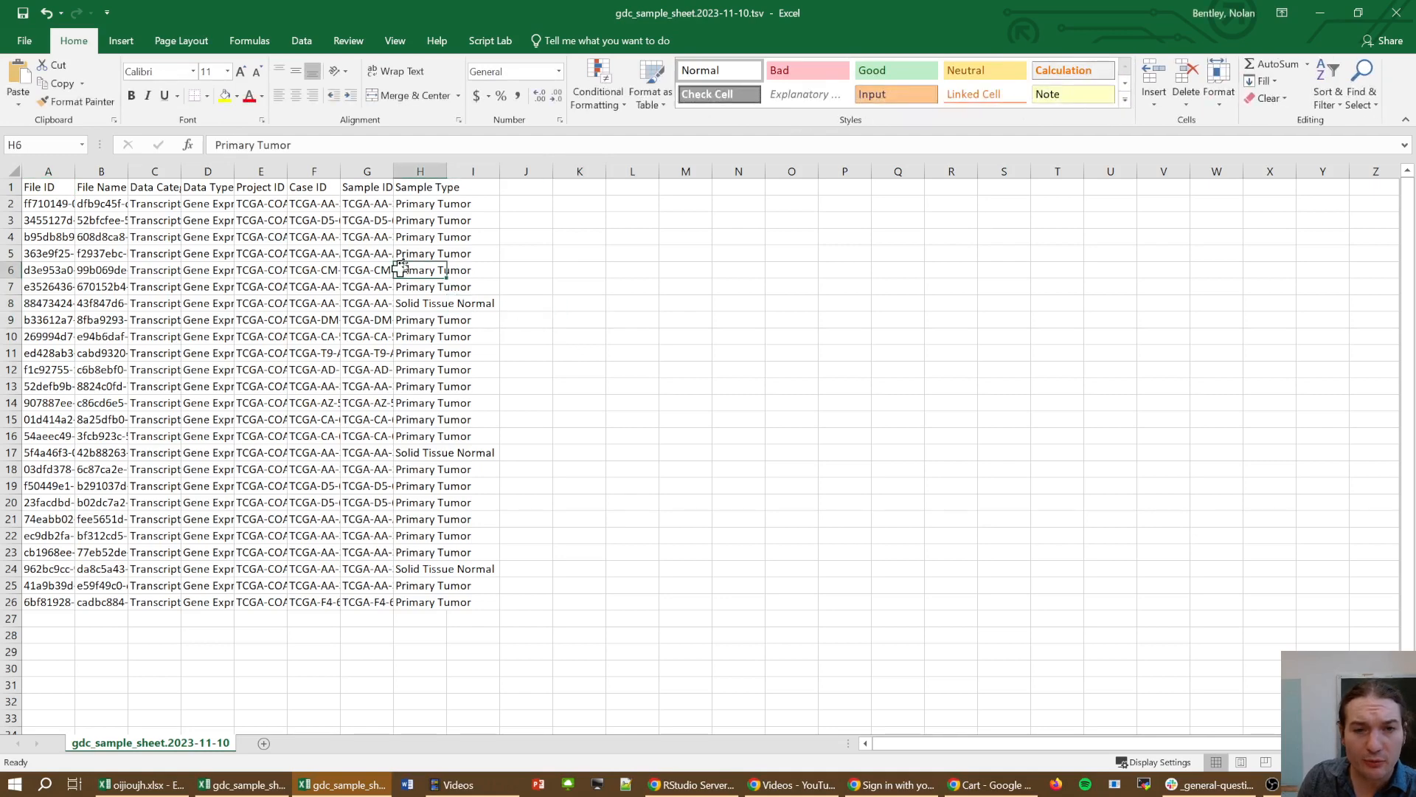
{"action": "double_click", "coordinate": [447, 171]}
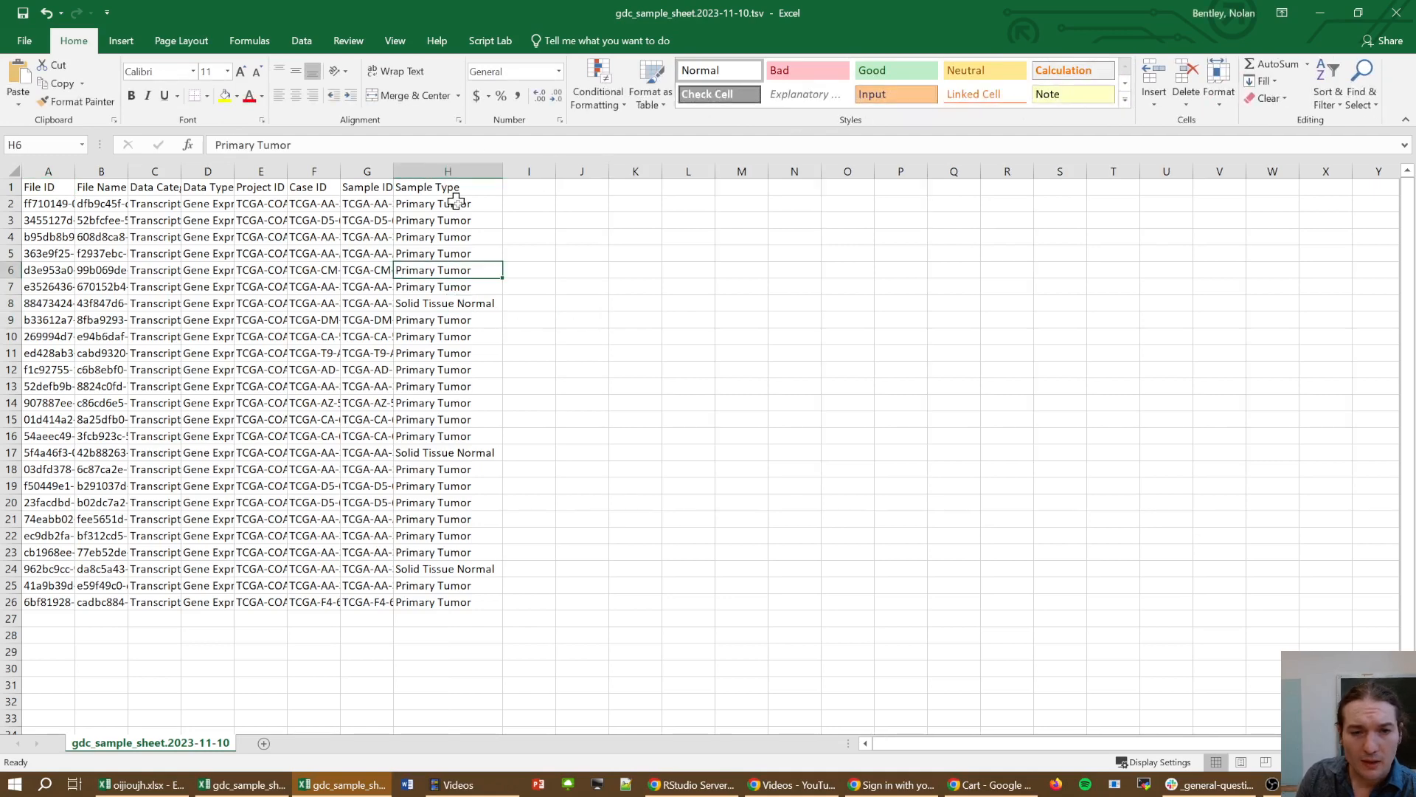
{"action": "left_click", "coordinate": [431, 302]}
{"action": "left_click", "coordinate": [440, 457]}
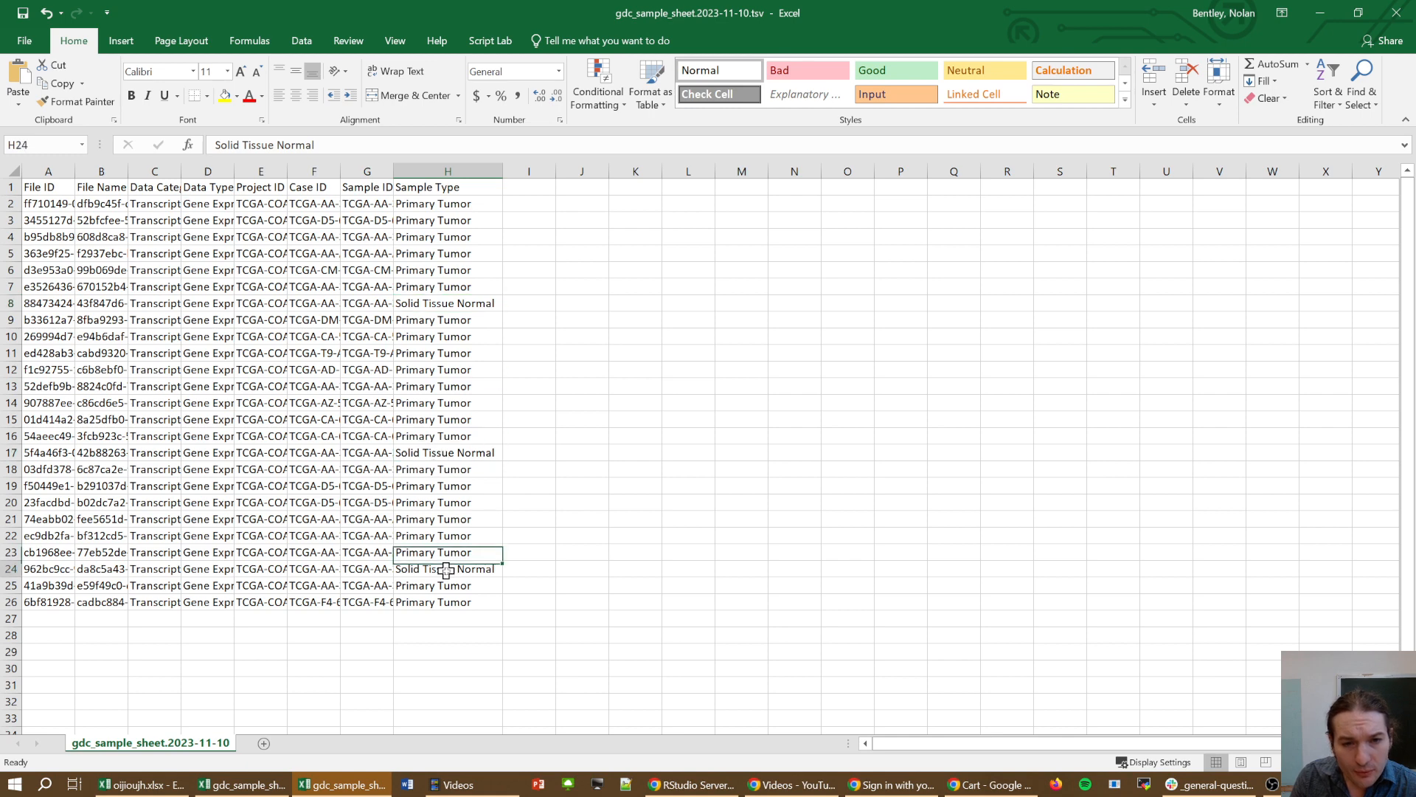
{"action": "left_click", "coordinate": [445, 569]}
- Delete all rows whose sample type is Solid Tissue Normal from the sample sheet
{"action": "left_click", "coordinate": [421, 303]}
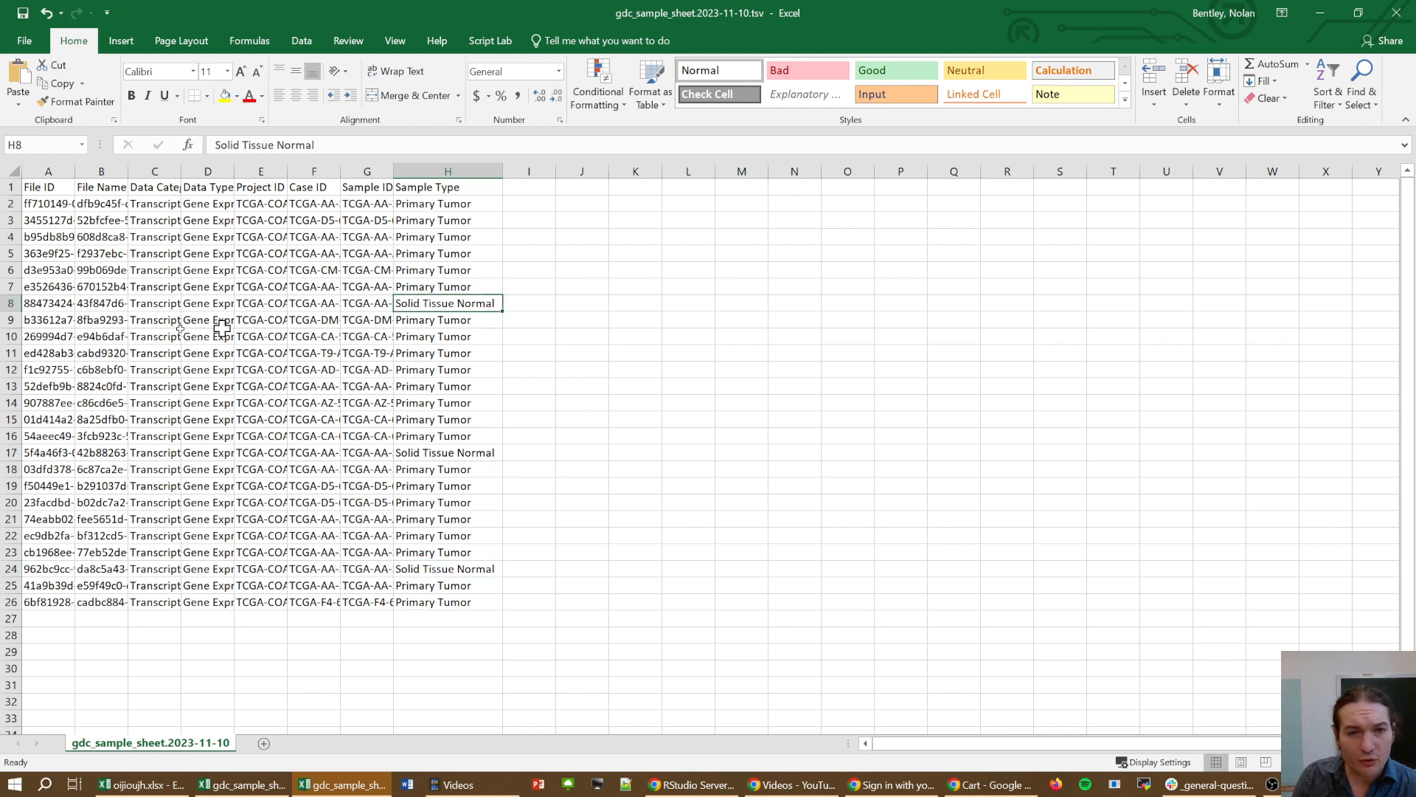
{"action": "right_click", "coordinate": [11, 303]}
{"action": "left_click", "coordinate": [81, 440]}
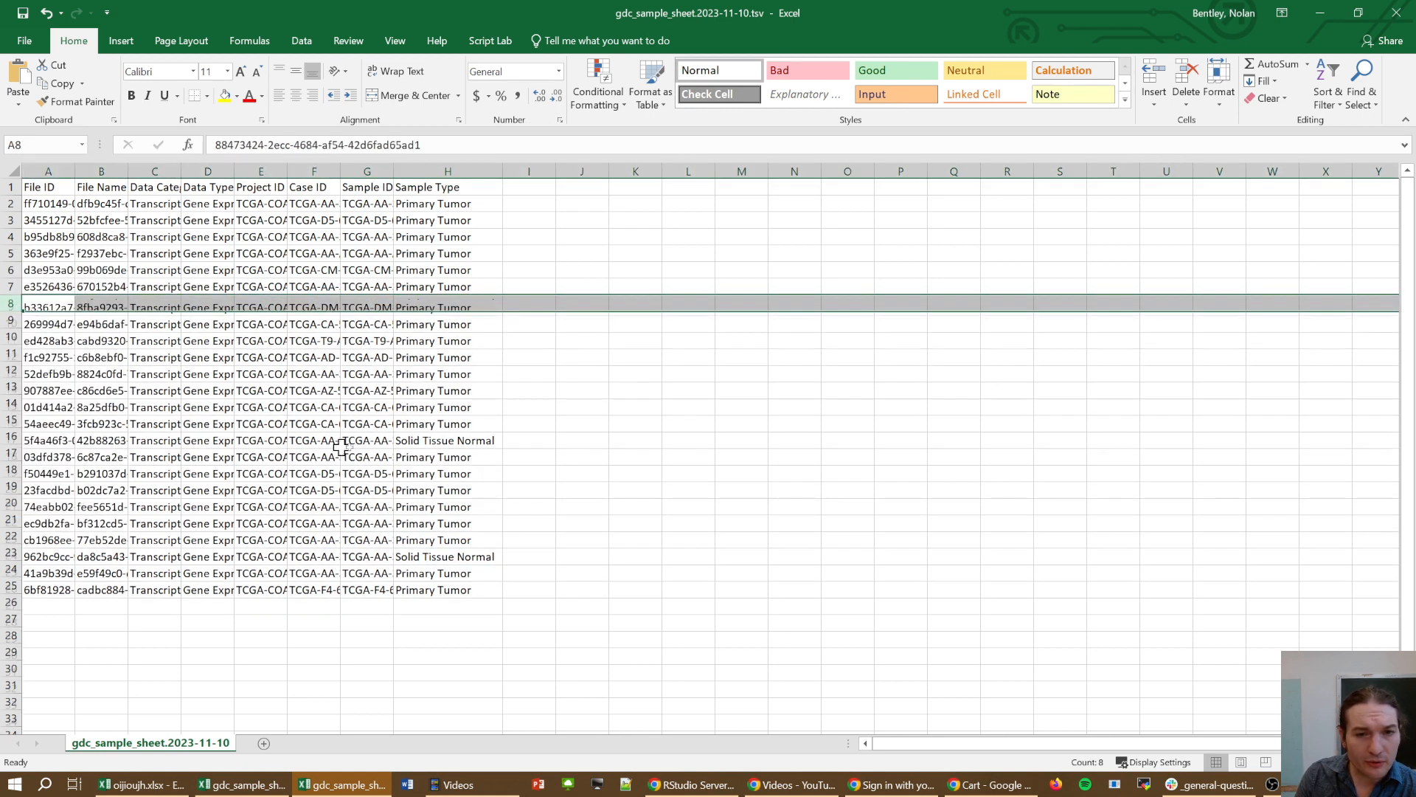
{"action": "left_click", "coordinate": [424, 434]}
{"action": "left_click", "coordinate": [11, 435]}
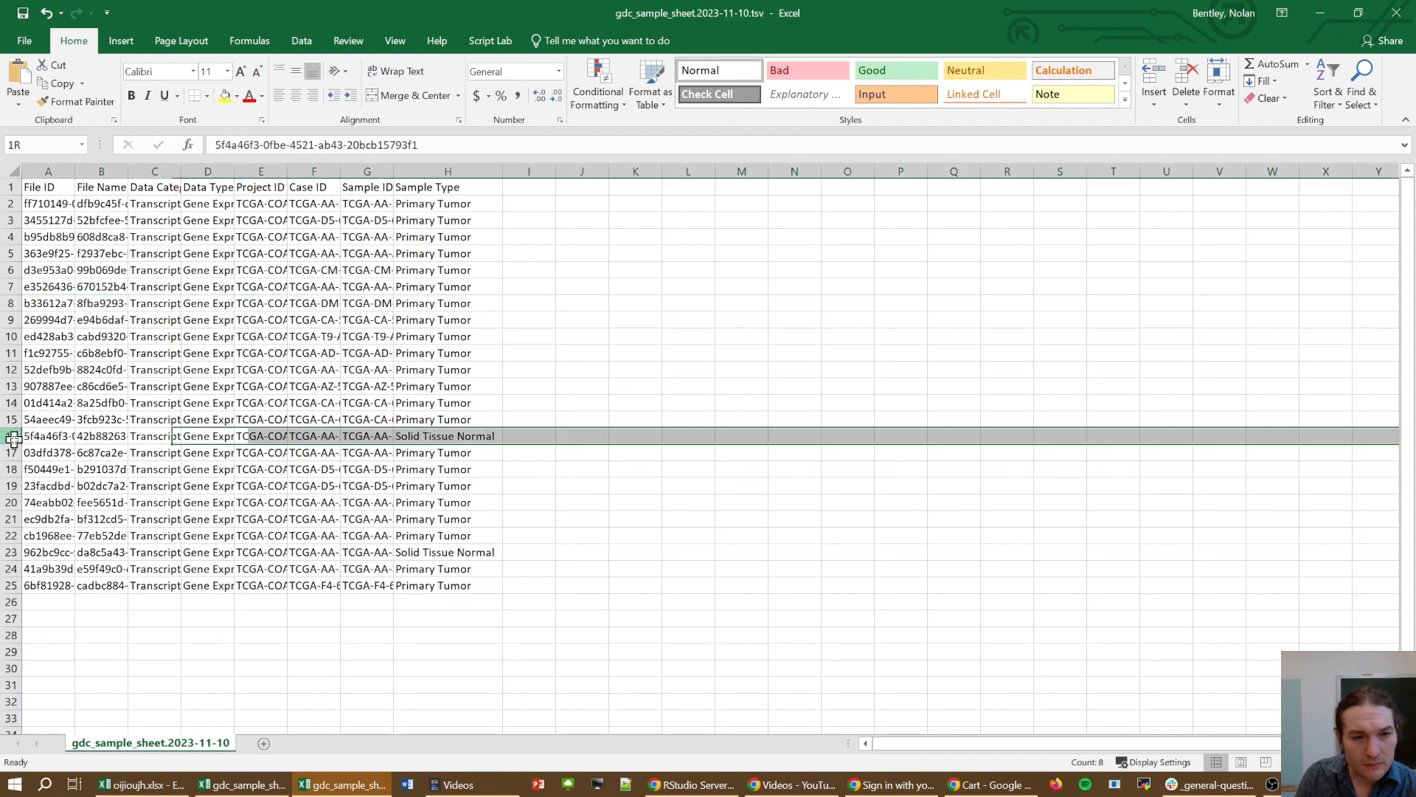
{"action": "key", "text": "ctrl+minus"}
{"action": "scroll", "coordinate": [100, 514], "scroll_direction": "up", "scroll_amount": 3}
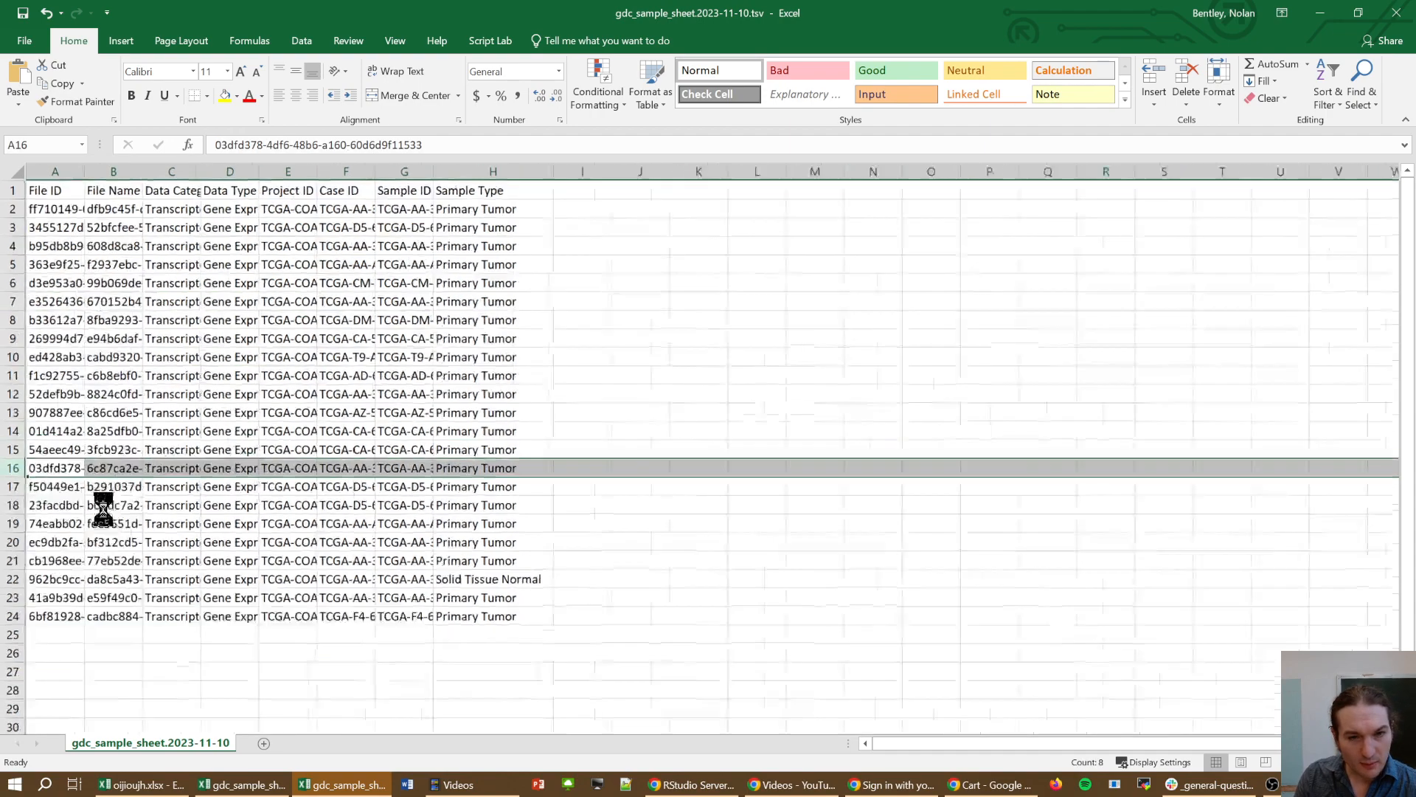
{"action": "left_click", "coordinate": [15, 588]}
{"action": "left_click", "coordinate": [14, 612]}
{"action": "right_click", "coordinate": [14, 612]}
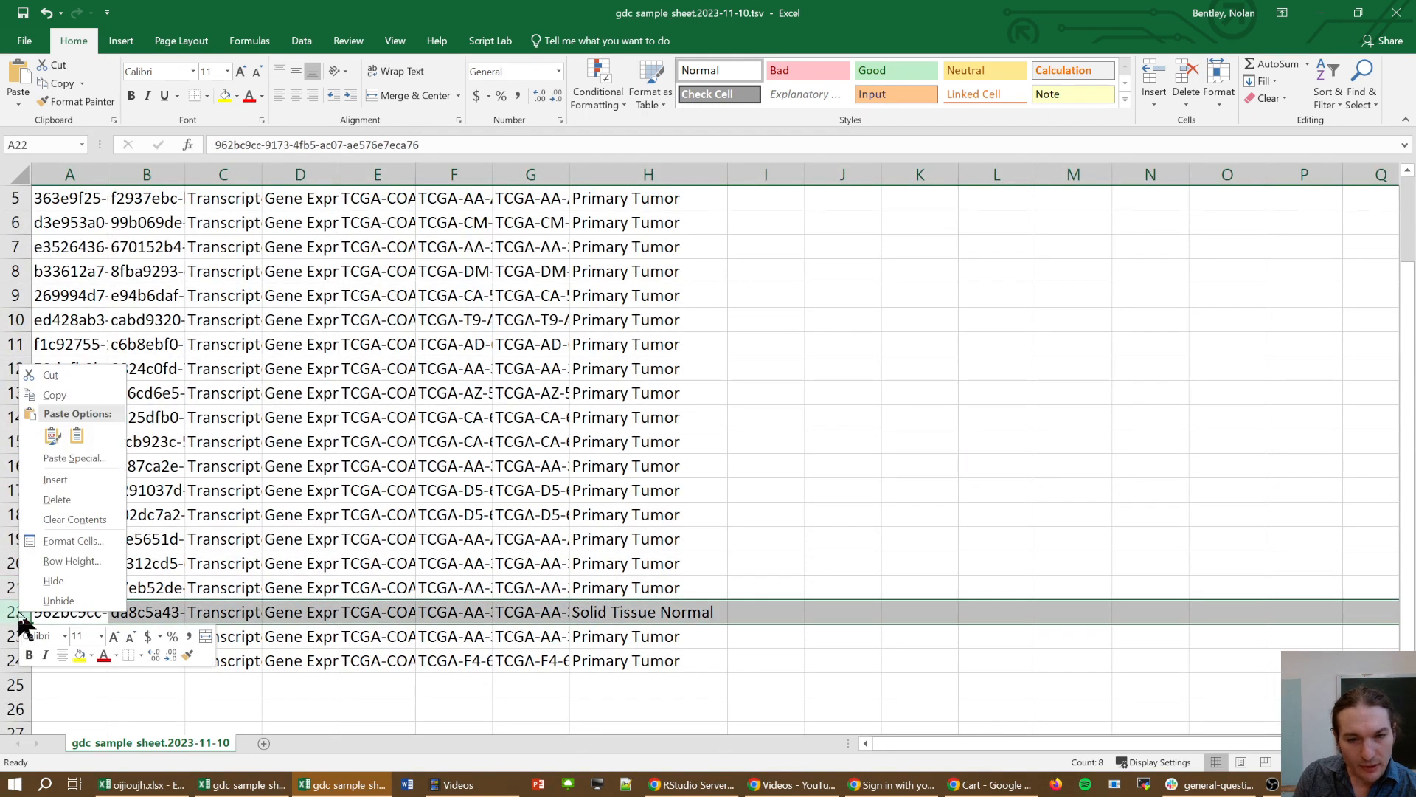
{"action": "left_click", "coordinate": [79, 504]}
{"action": "left_click", "coordinate": [256, 394]}
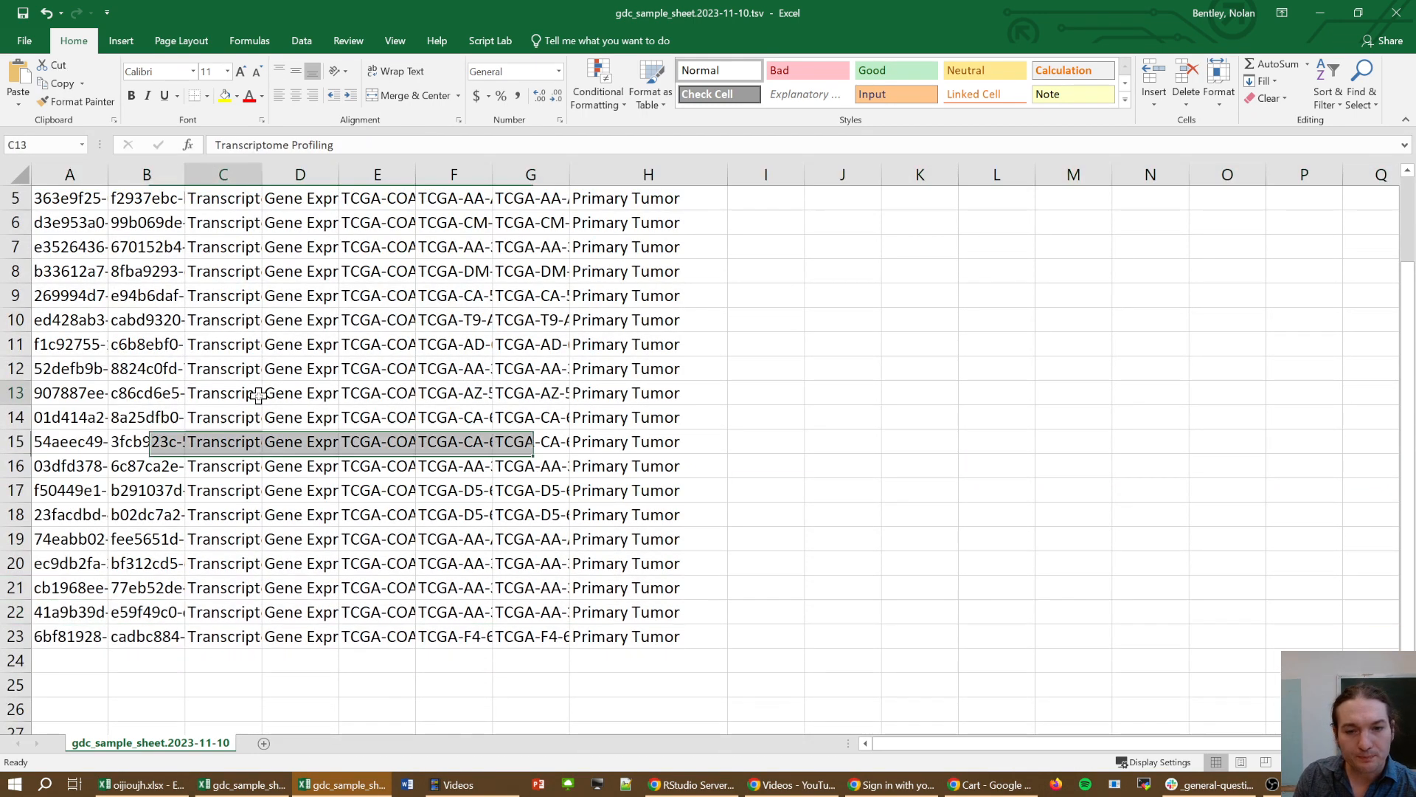
- Select all sample IDs below the header and fit the Sample ID and Case ID columns to their contents
{"action": "scroll", "coordinate": [266, 400], "scroll_direction": "up", "scroll_amount": 2}
{"action": "scroll", "coordinate": [594, 212], "scroll_direction": "down", "scroll_amount": 1}
{"action": "scroll", "coordinate": [627, 254], "scroll_direction": "up", "scroll_amount": 1}
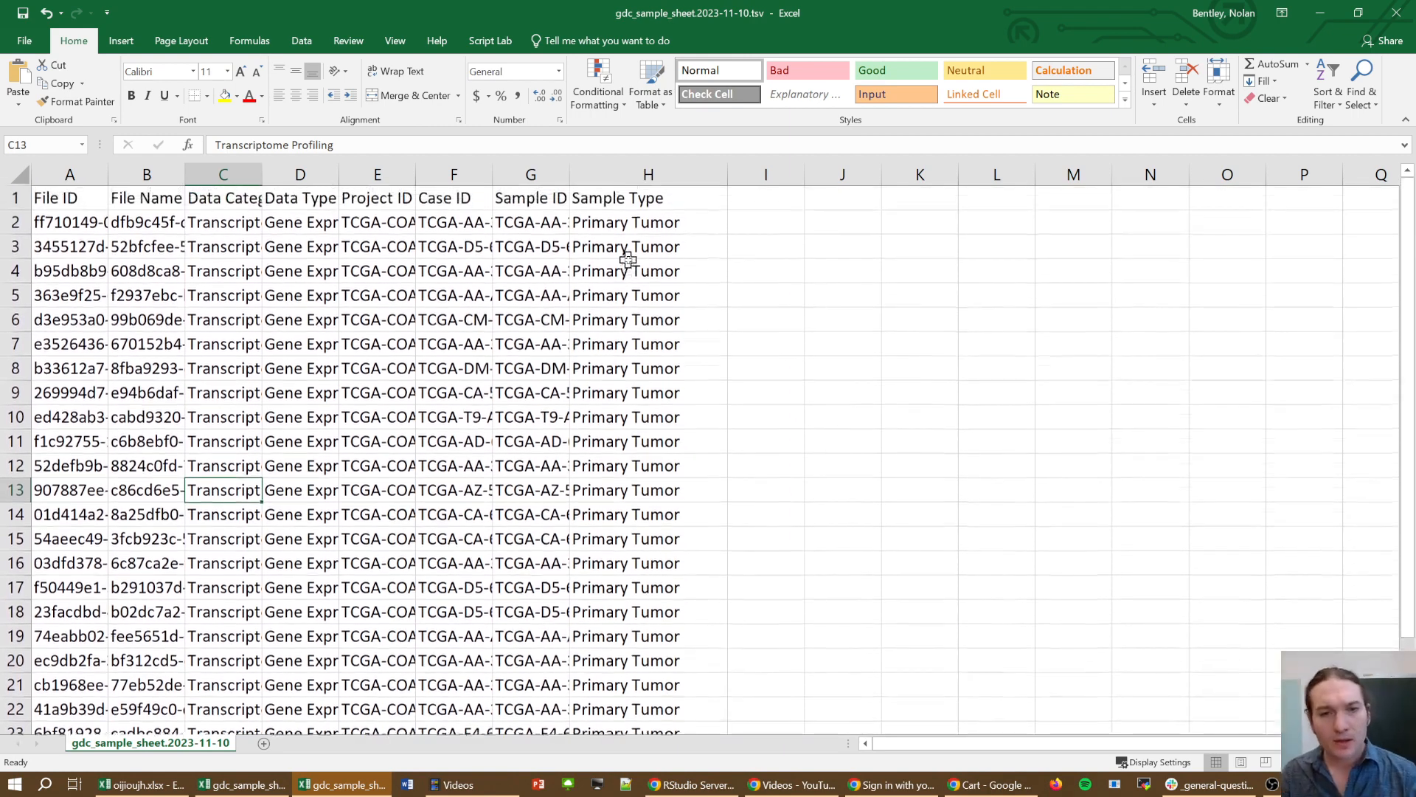
{"action": "scroll", "coordinate": [562, 214], "scroll_direction": "down", "scroll_amount": 1}
{"action": "scroll", "coordinate": [563, 242], "scroll_direction": "up", "scroll_amount": 1}
{"action": "left_click", "coordinate": [543, 223]}
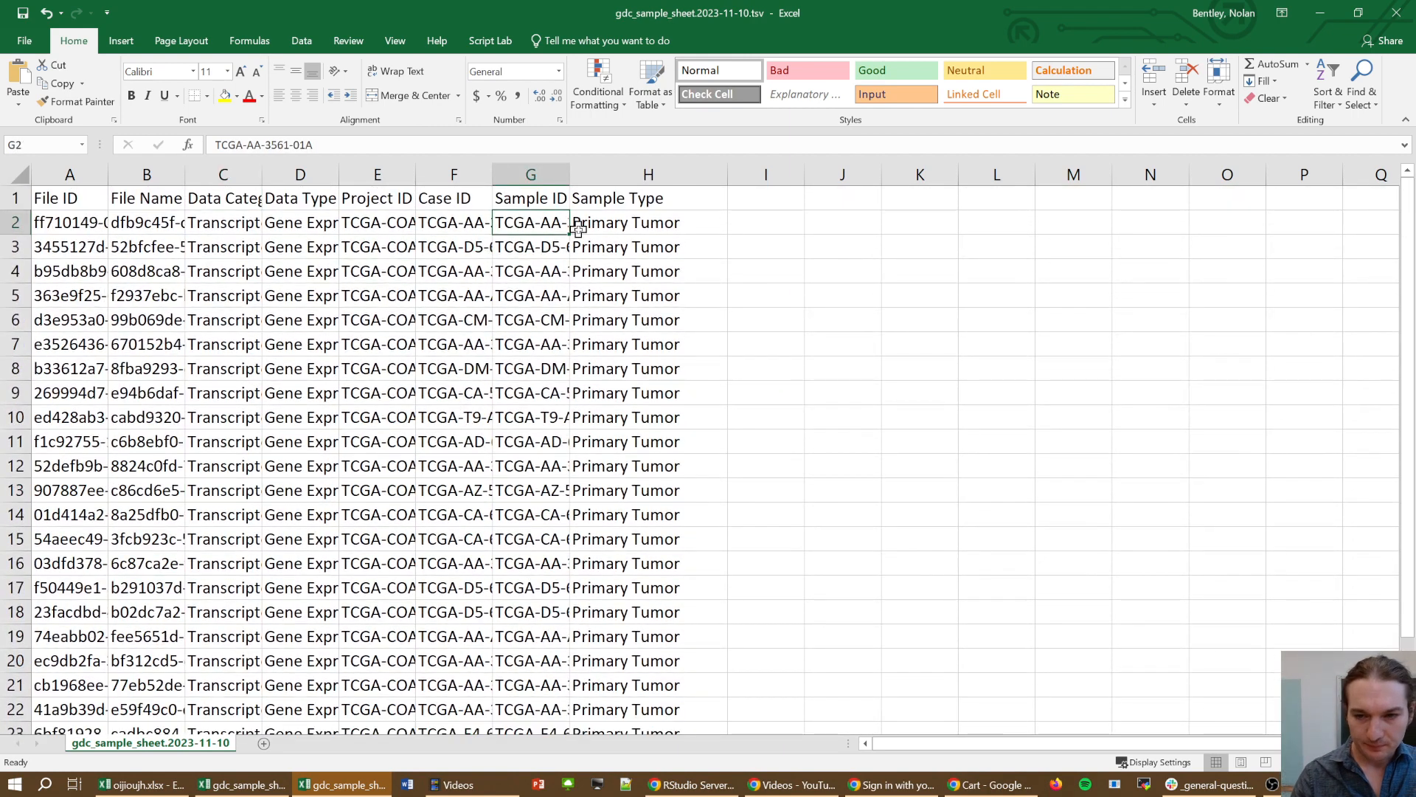
{"action": "scroll", "coordinate": [578, 229], "scroll_direction": "down", "scroll_amount": 1}
{"action": "scroll", "coordinate": [376, 284], "scroll_direction": "up", "scroll_amount": 1}
{"action": "key", "text": "ctrl+shift+Down"}
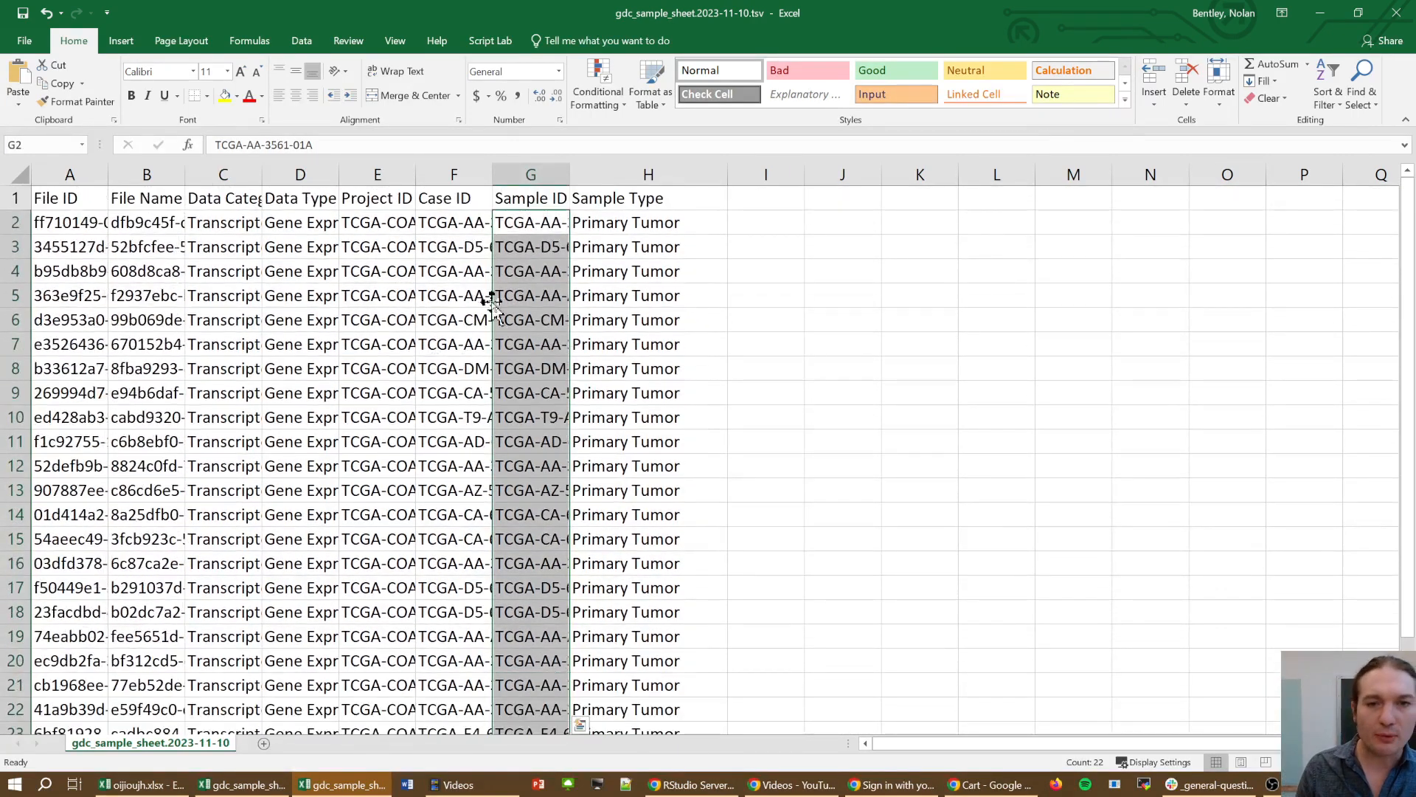
{"action": "double_click", "coordinate": [566, 174]}
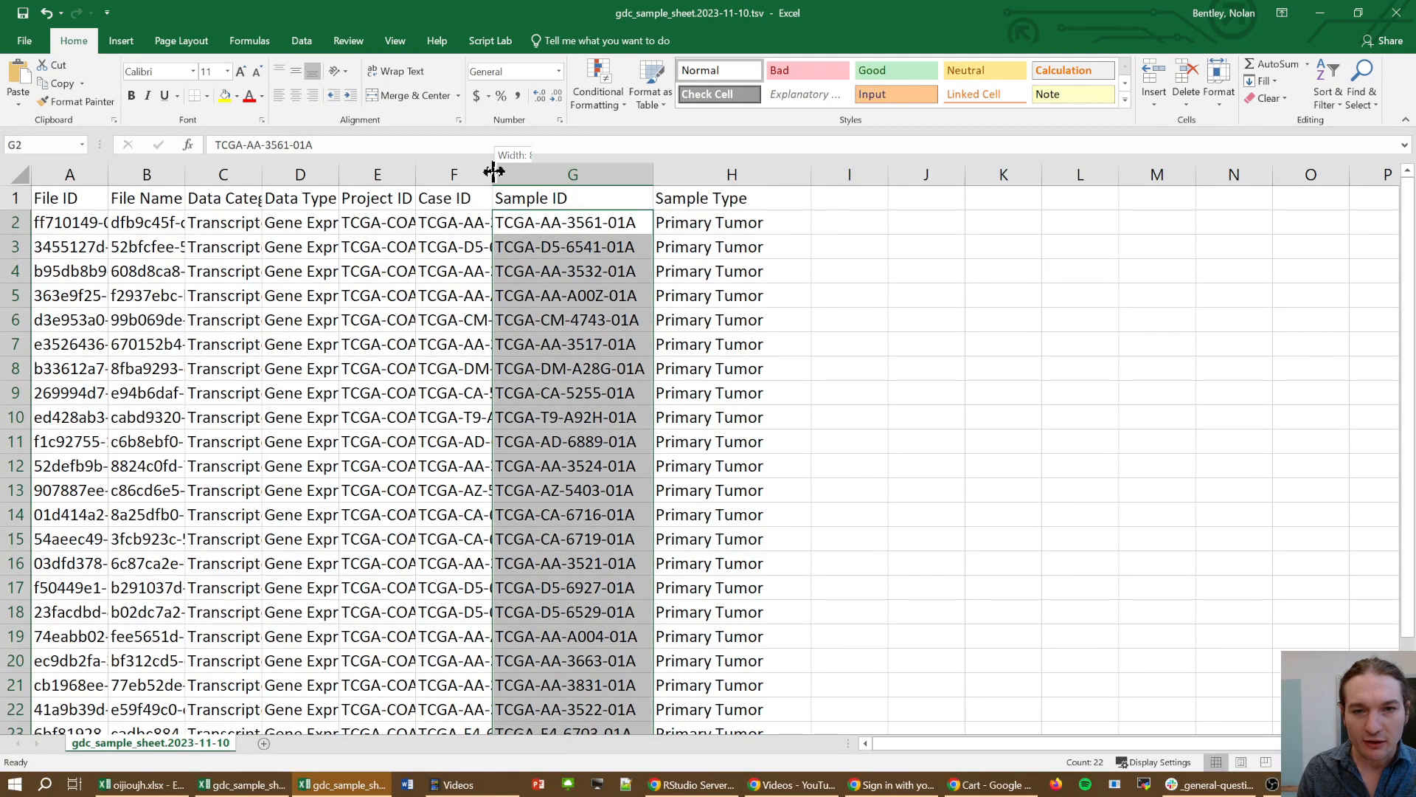
{"action": "double_click", "coordinate": [492, 165]}
- Apply a duplicate-values highlighting rule to the whole Case ID column
{"action": "left_click", "coordinate": [497, 166]}
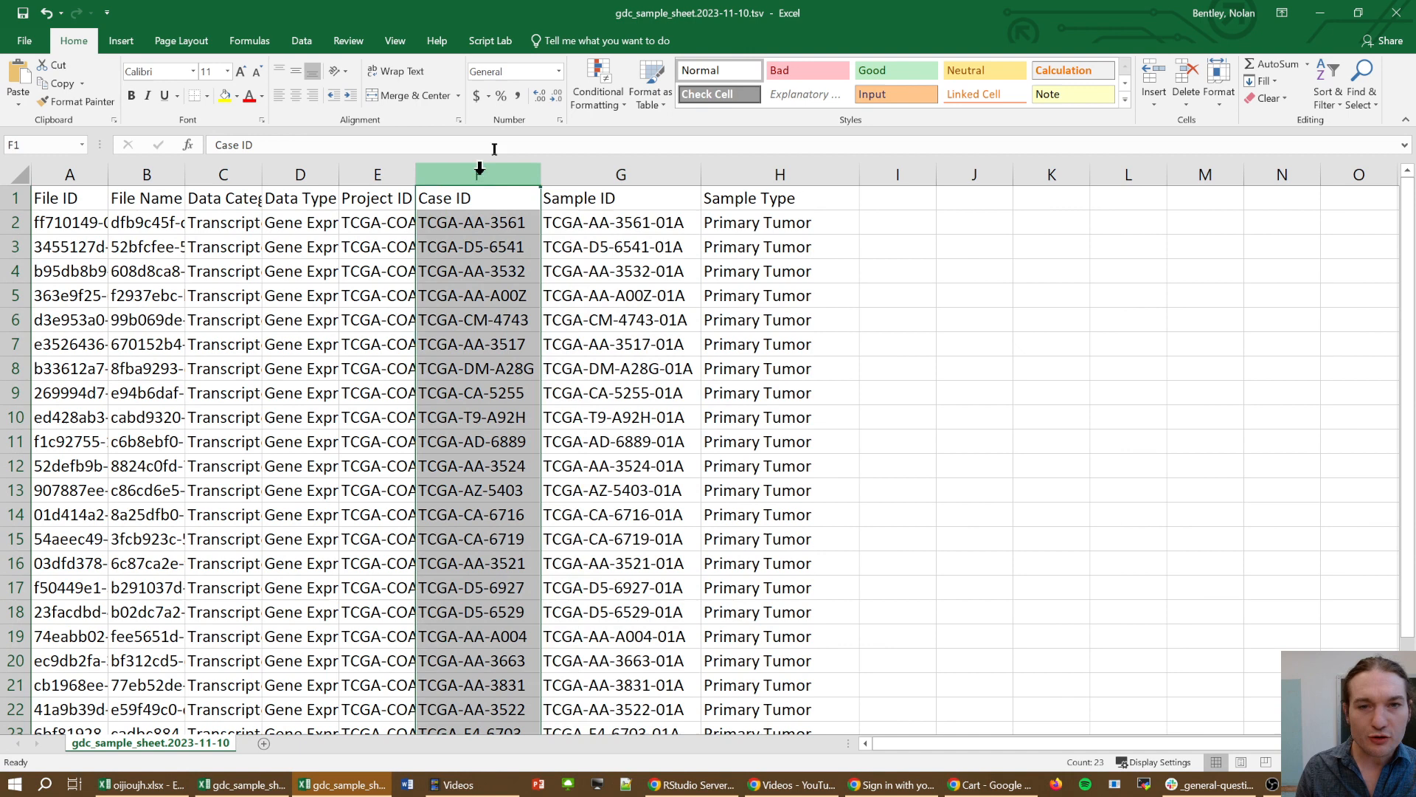
{"action": "left_click", "coordinate": [597, 79]}
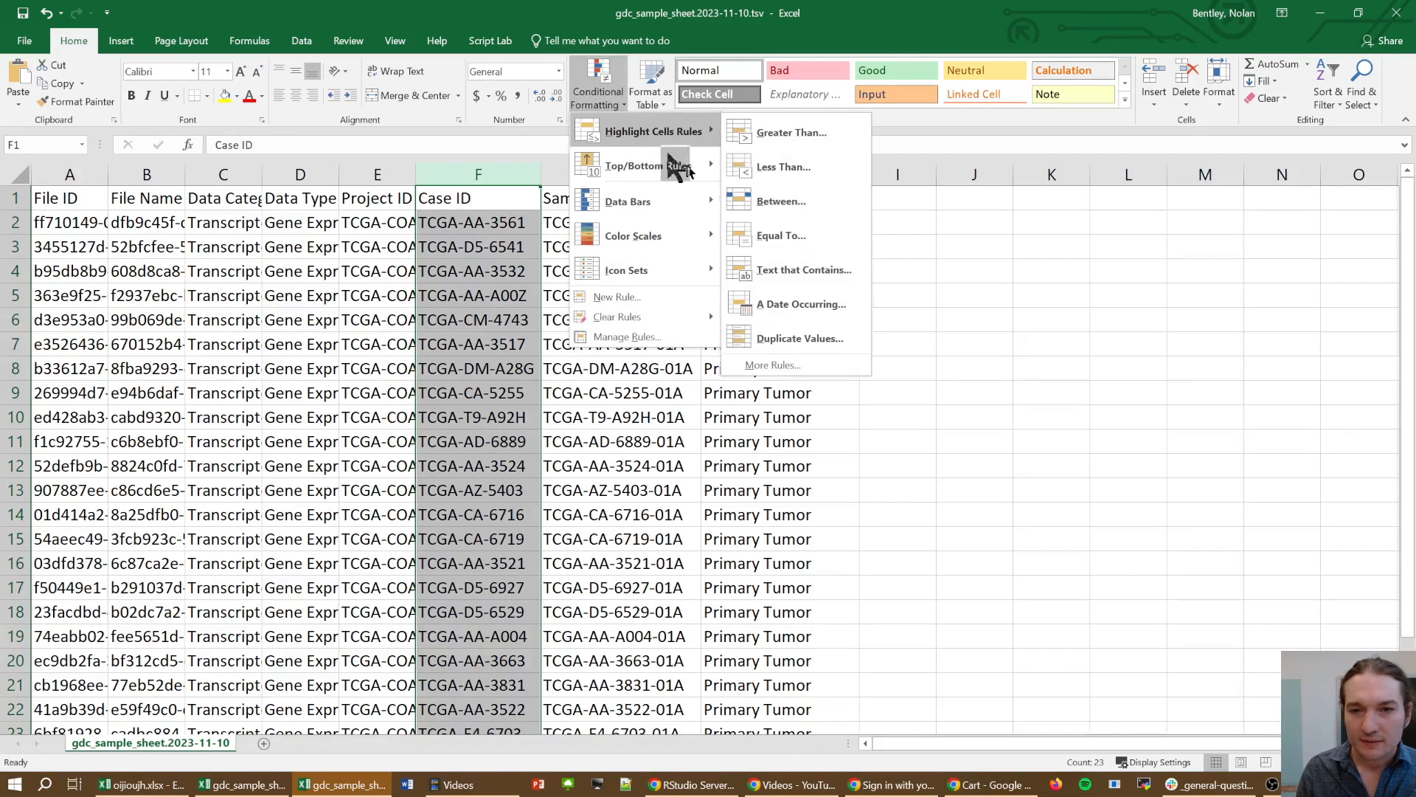
{"action": "left_click", "coordinate": [785, 338]}
{"action": "left_click", "coordinate": [919, 521]}
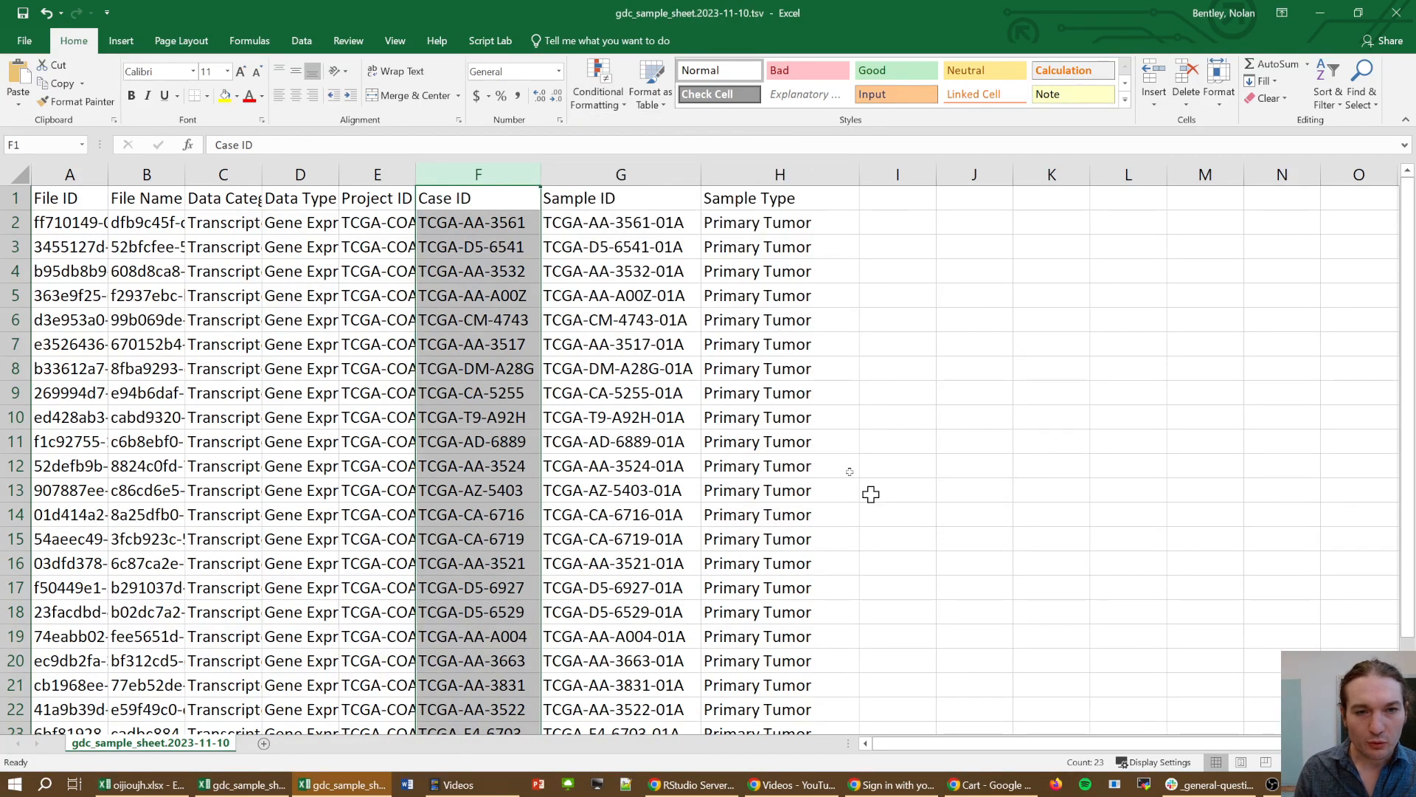
- Highlight duplicate values in the Sample ID column with Light Red Fill with Dark Red Text and check all rows for duplicates
{"action": "left_click", "coordinate": [655, 245]}
{"action": "left_click", "coordinate": [631, 177]}
{"action": "left_click", "coordinate": [599, 95]}
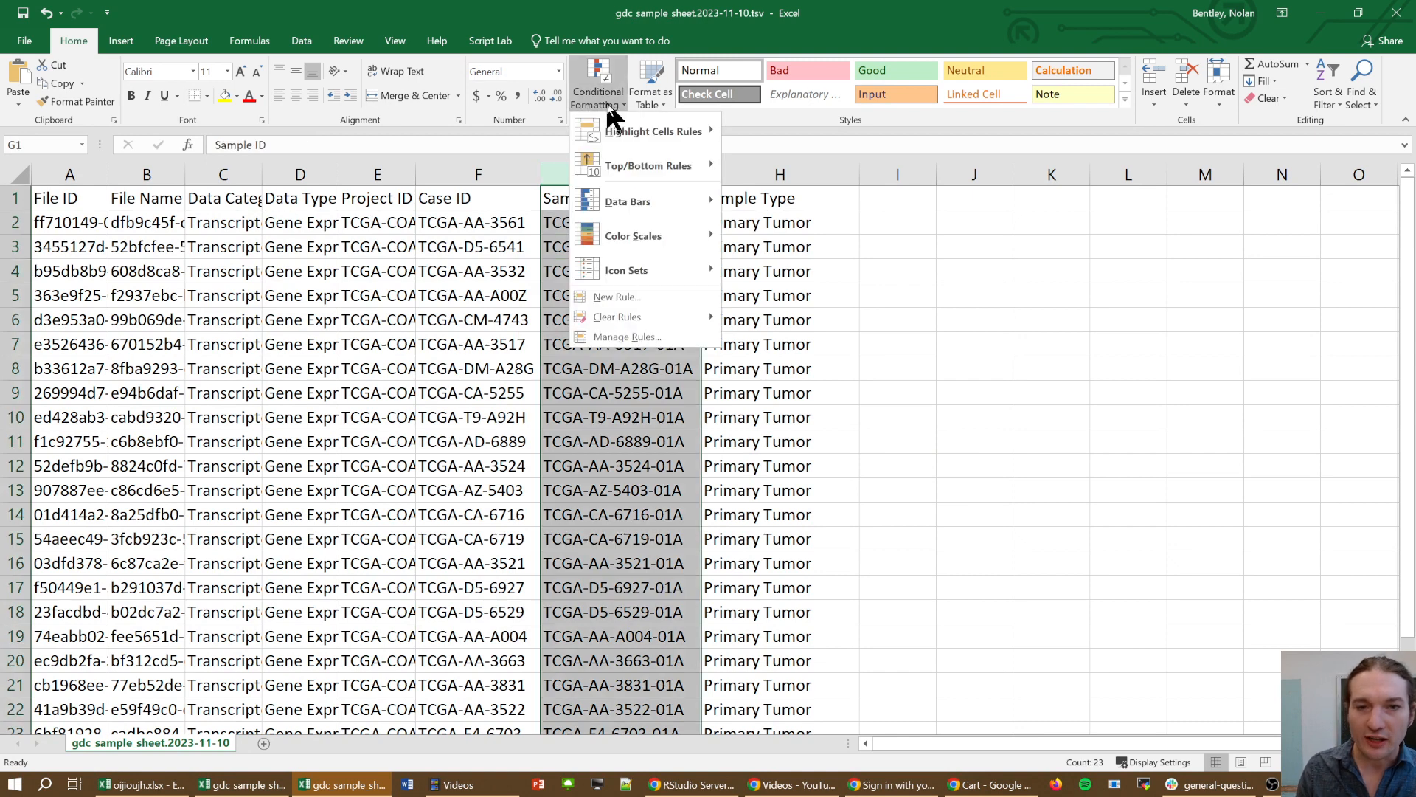
{"action": "mouse_move", "coordinate": [677, 247]}
{"action": "mouse_move", "coordinate": [688, 131]}
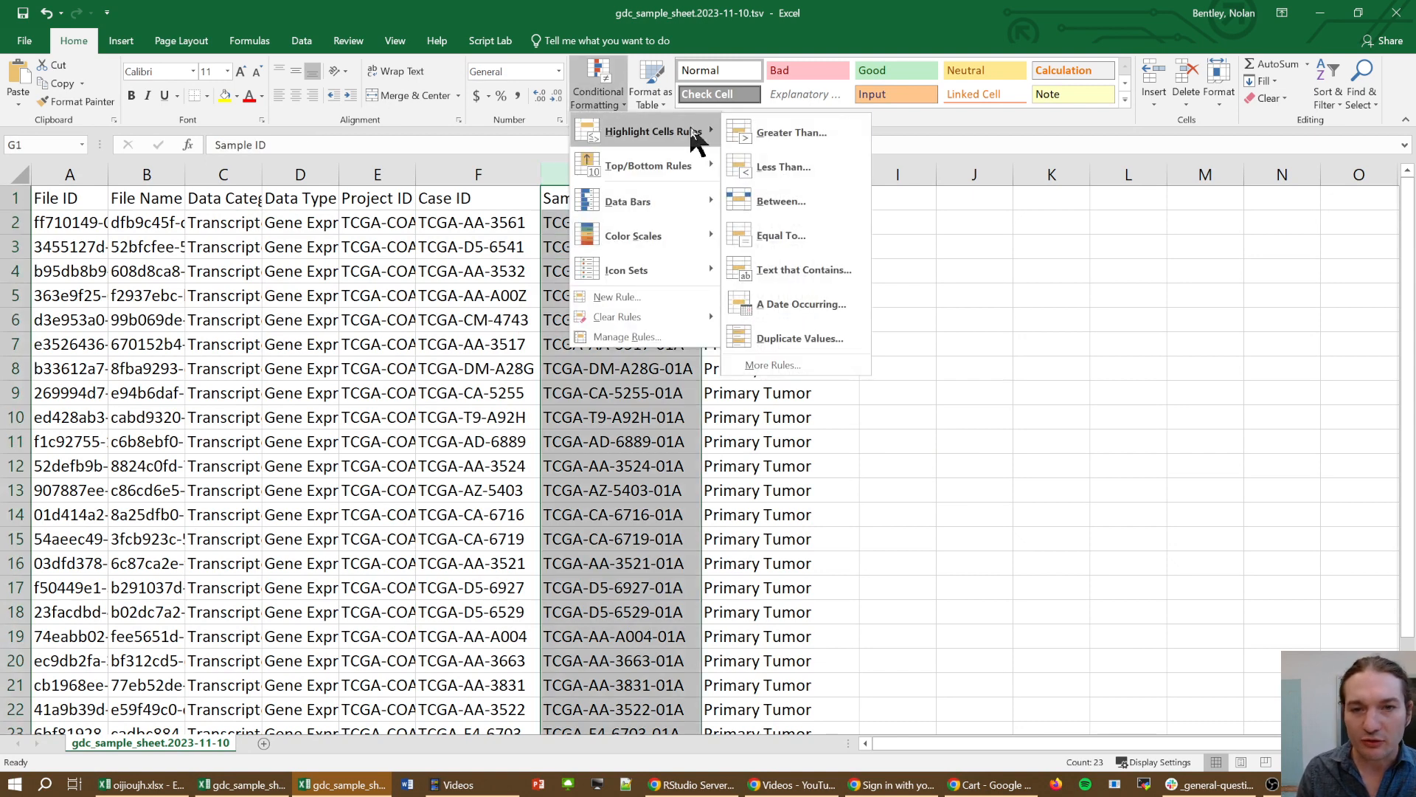
{"action": "left_click", "coordinate": [781, 338]}
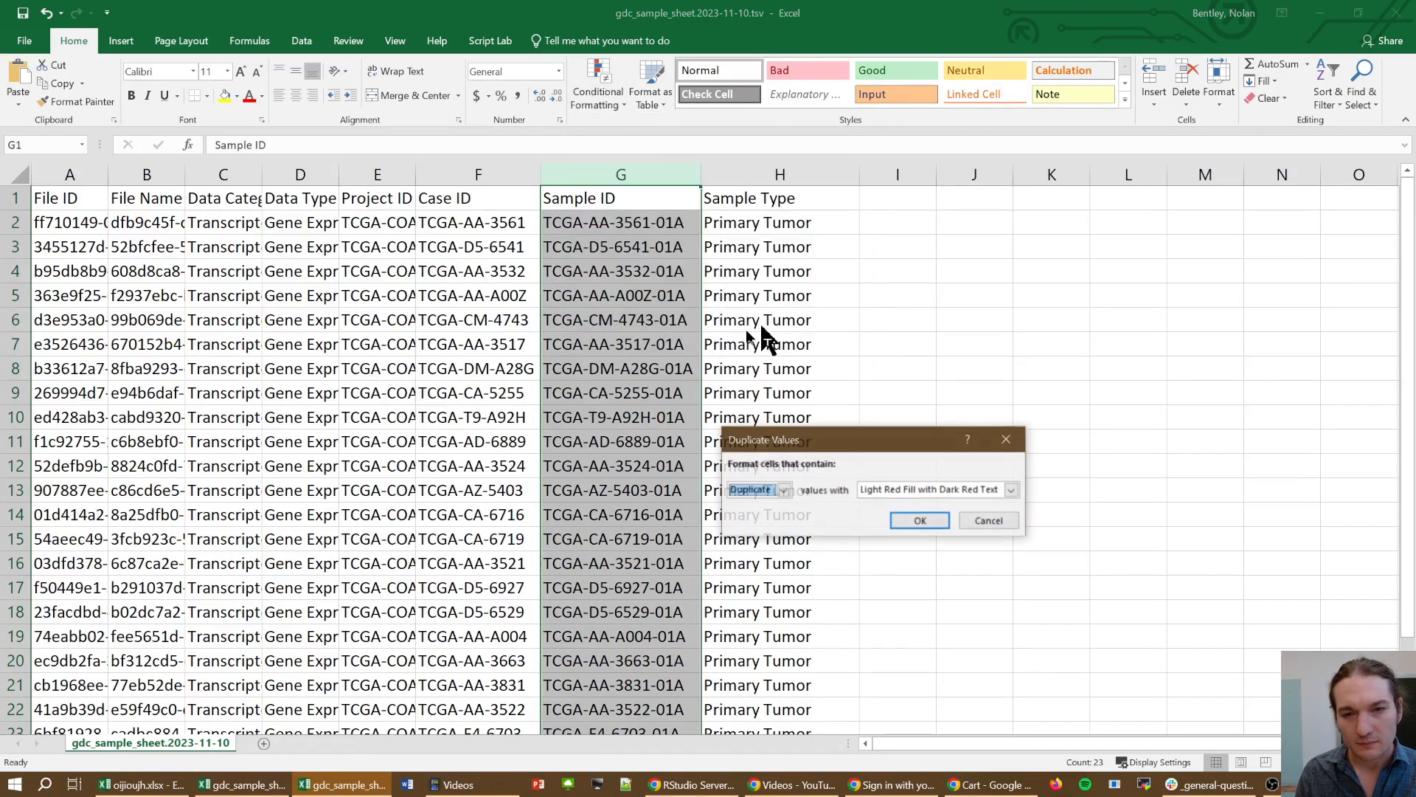
{"action": "left_click", "coordinate": [919, 520]}
{"action": "scroll", "coordinate": [798, 463], "scroll_direction": "down", "scroll_amount": 4}
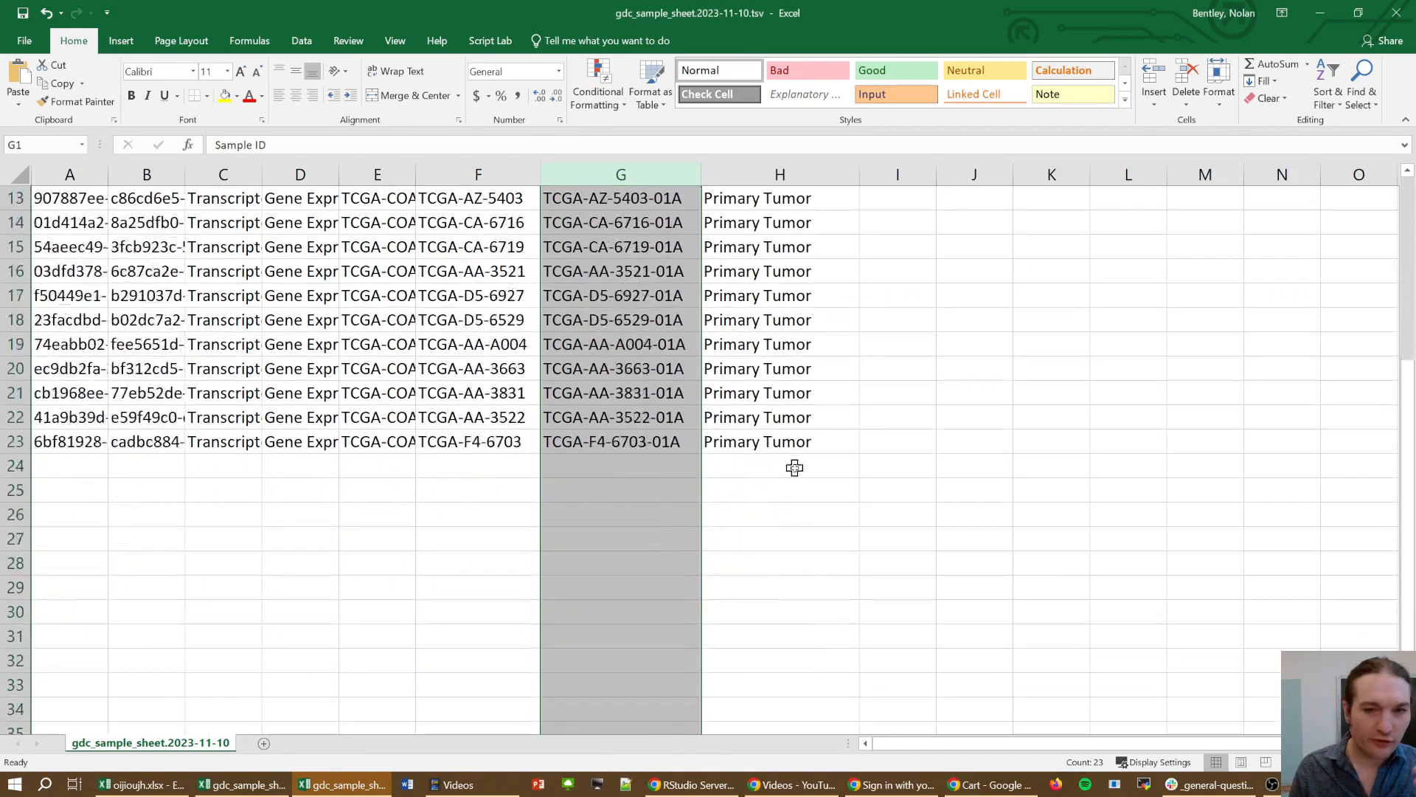
{"action": "scroll", "coordinate": [738, 472], "scroll_direction": "up", "scroll_amount": 4}
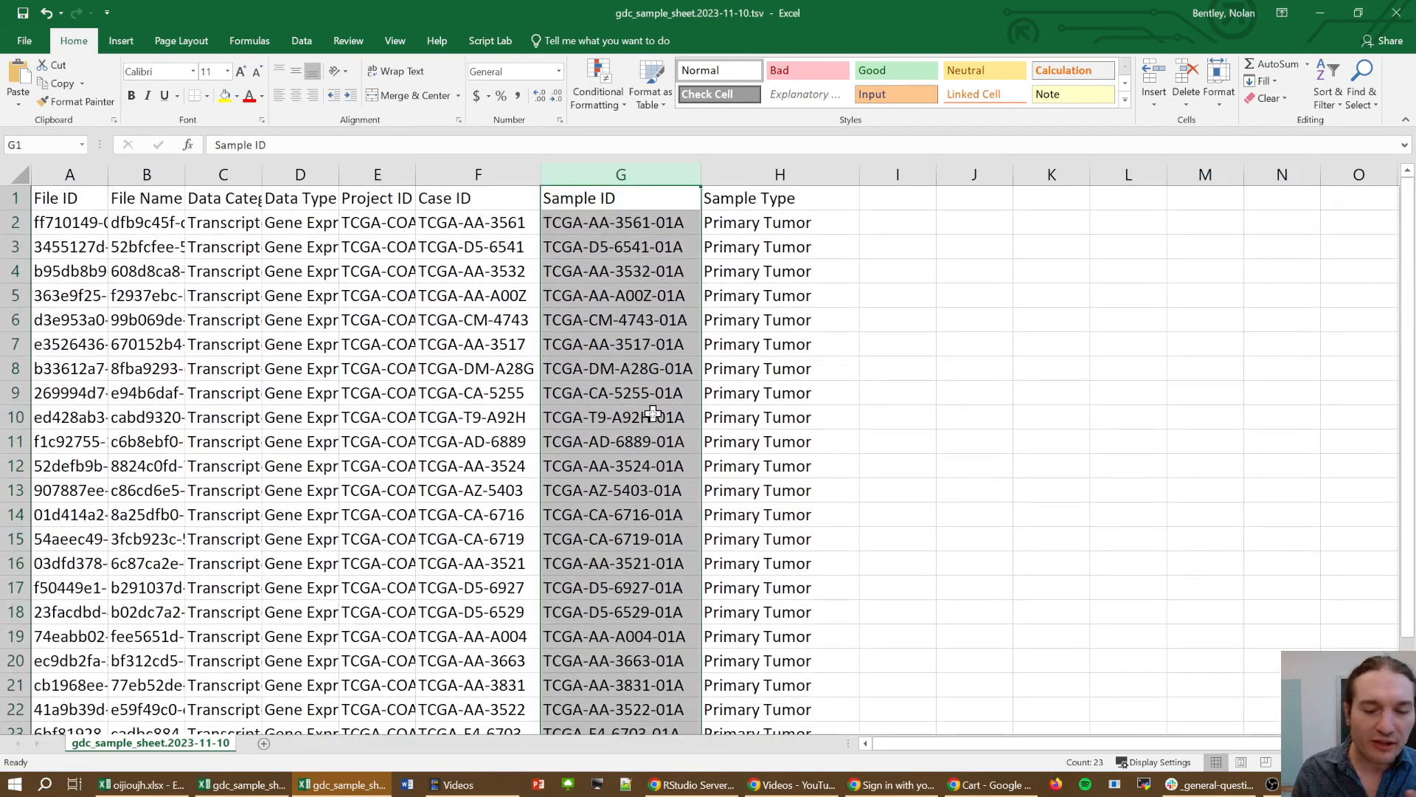
- Recheck the Sample ID column from the header to the last row against the neighbouring Case ID column
{"action": "left_click", "coordinate": [656, 413]}
{"action": "left_click", "coordinate": [684, 193]}
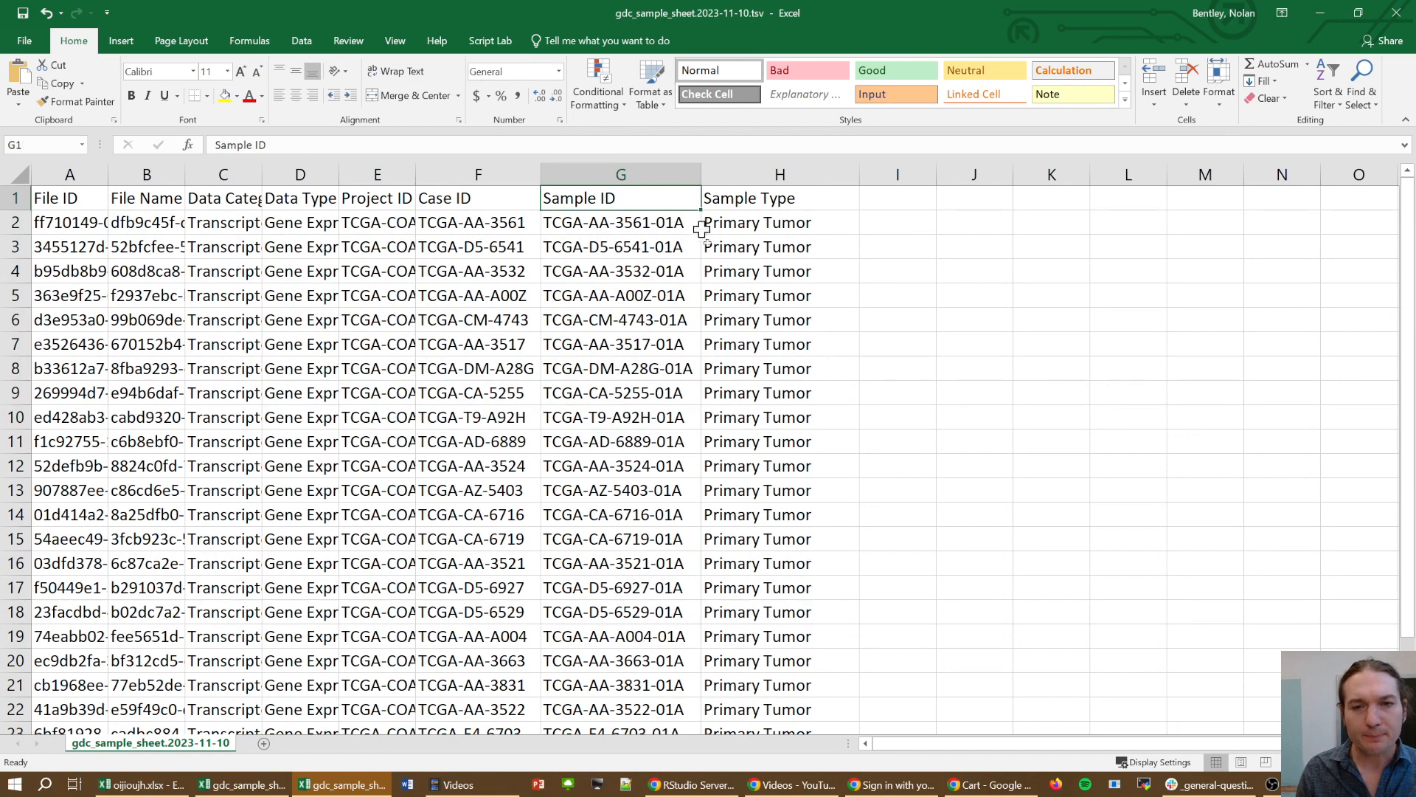
{"action": "key", "text": "ctrl+shift+Down"}
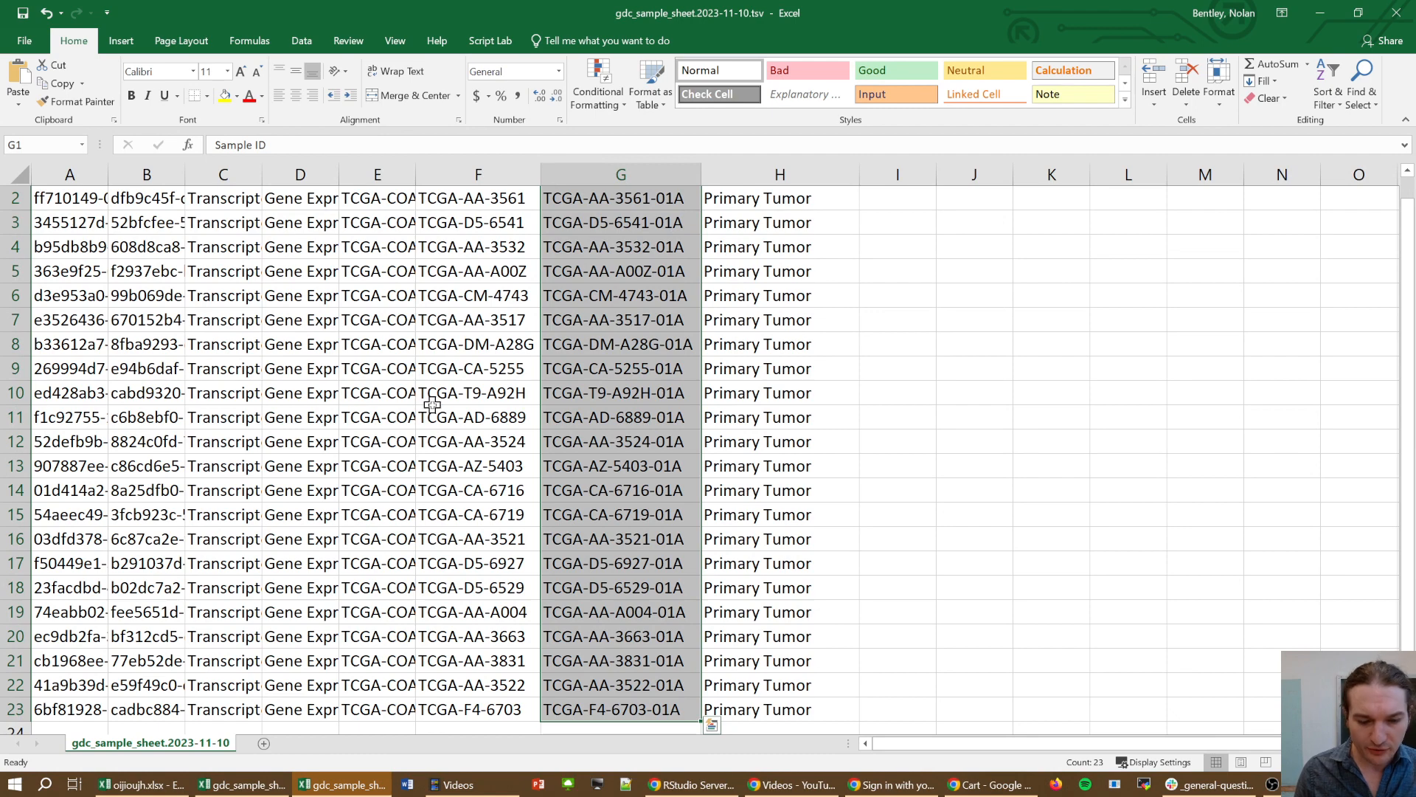
{"action": "scroll", "coordinate": [472, 442], "scroll_direction": "up", "scroll_amount": 1}
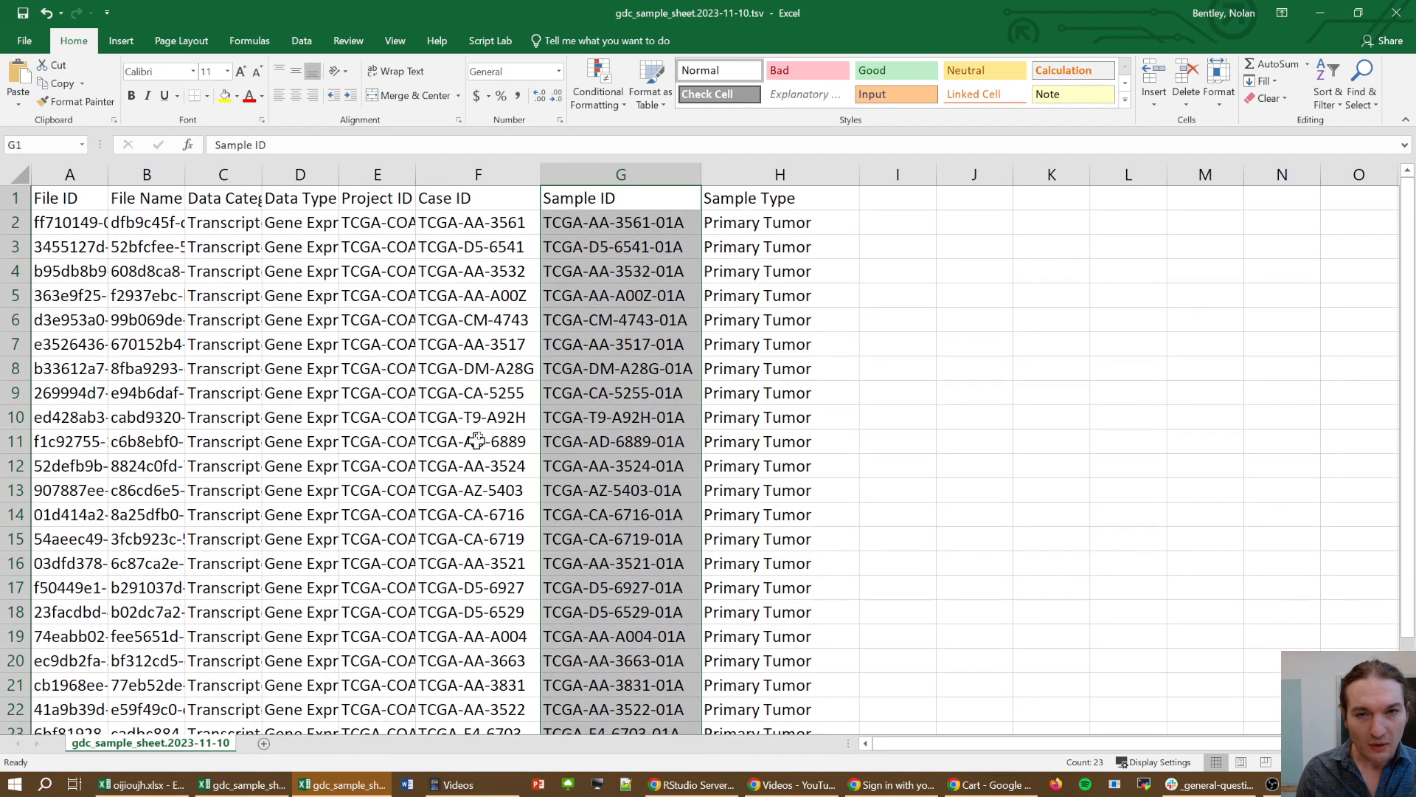
{"action": "left_click", "coordinate": [476, 417]}
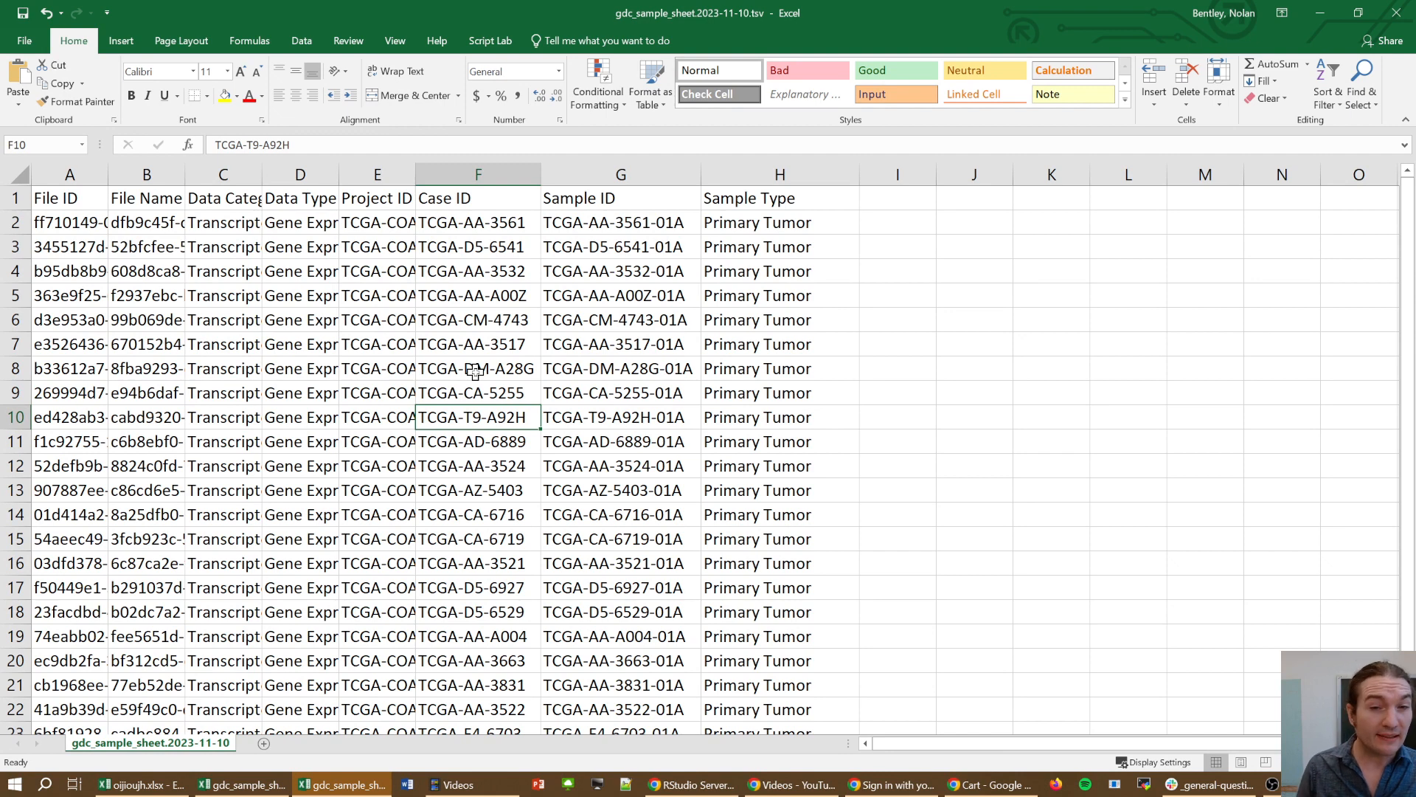
{"action": "left_click", "coordinate": [675, 198]}
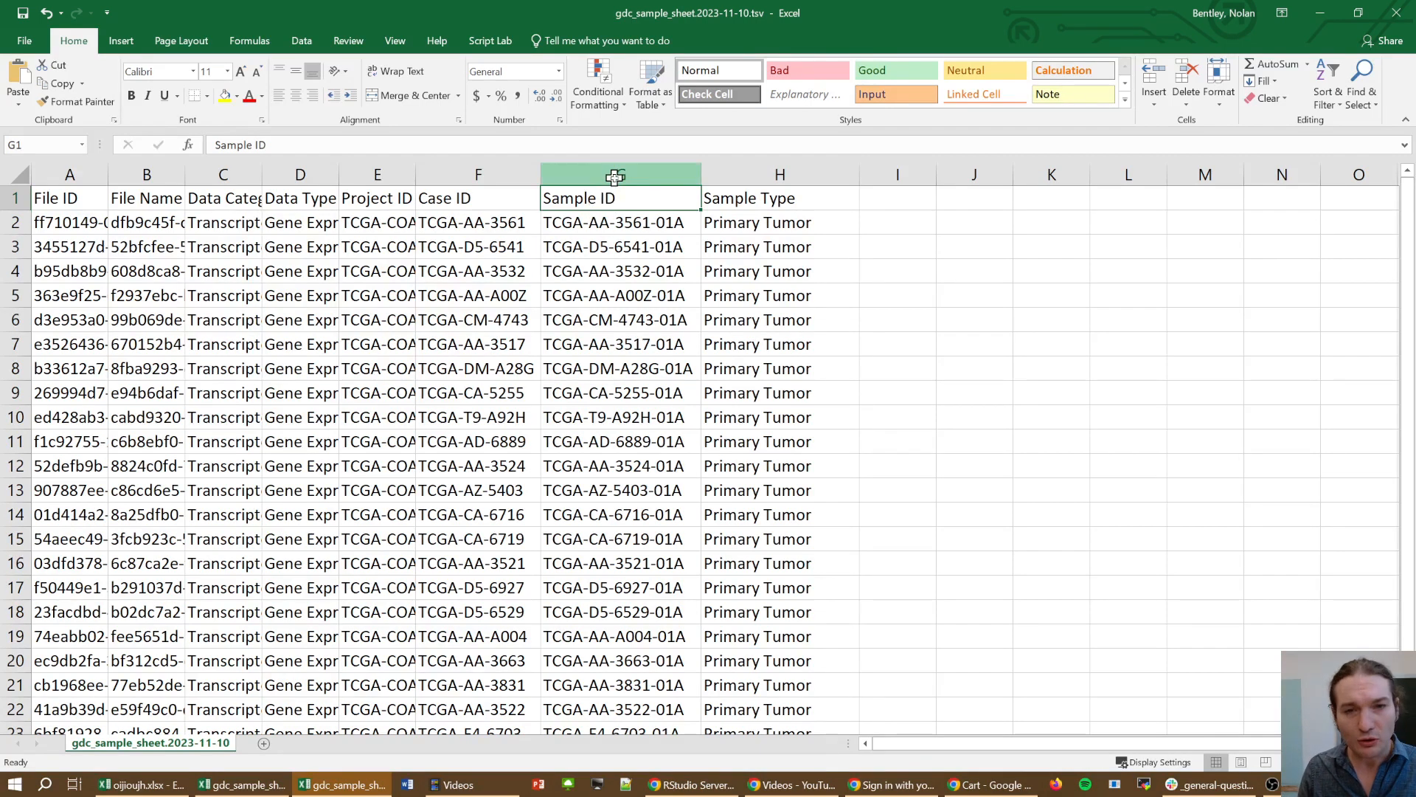
{"action": "left_click", "coordinate": [610, 176]}
{"action": "left_click", "coordinate": [624, 215]}
{"action": "left_click", "coordinate": [622, 200]}
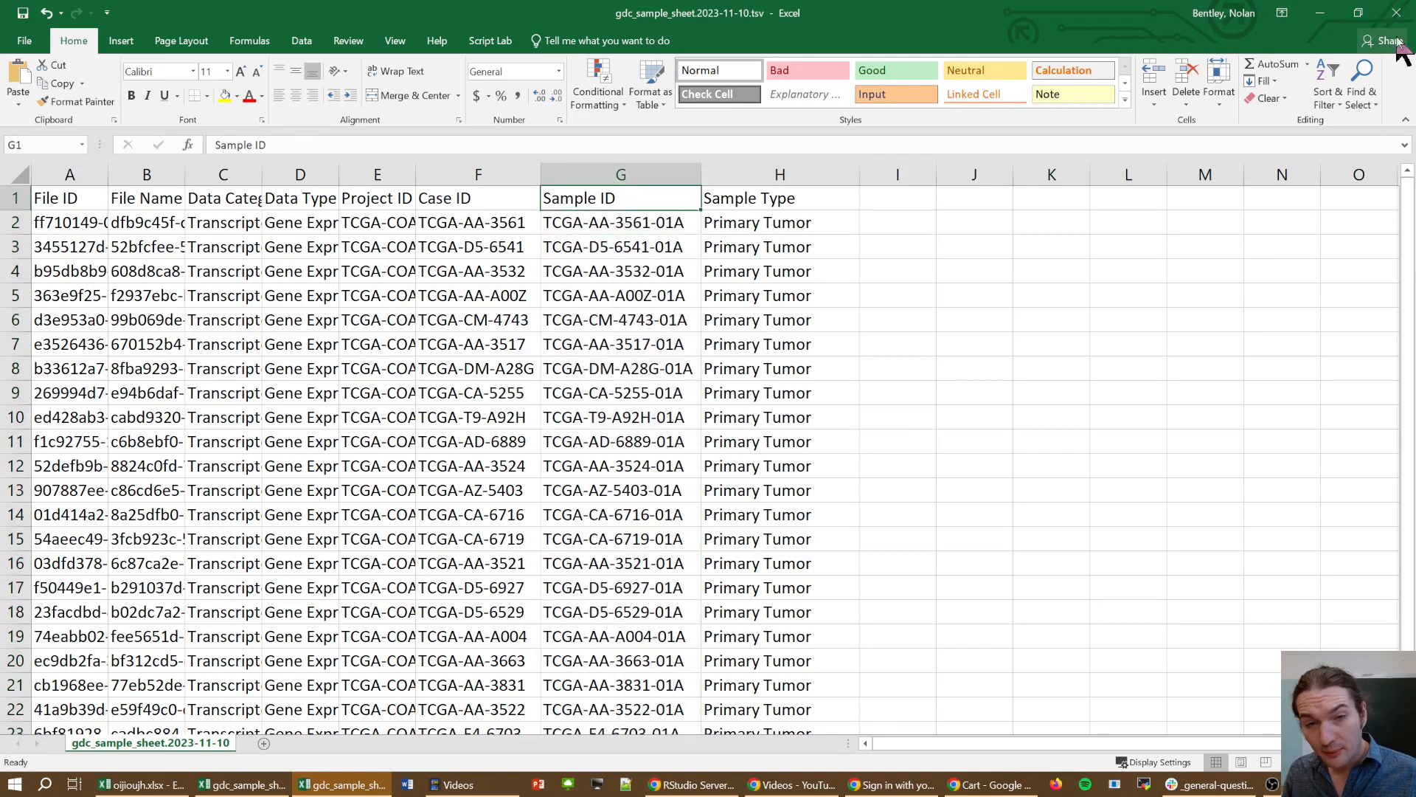
- Close all three open workbooks, discarding the changes to oijioujh.xlsx
{"action": "left_click", "coordinate": [1397, 12]}
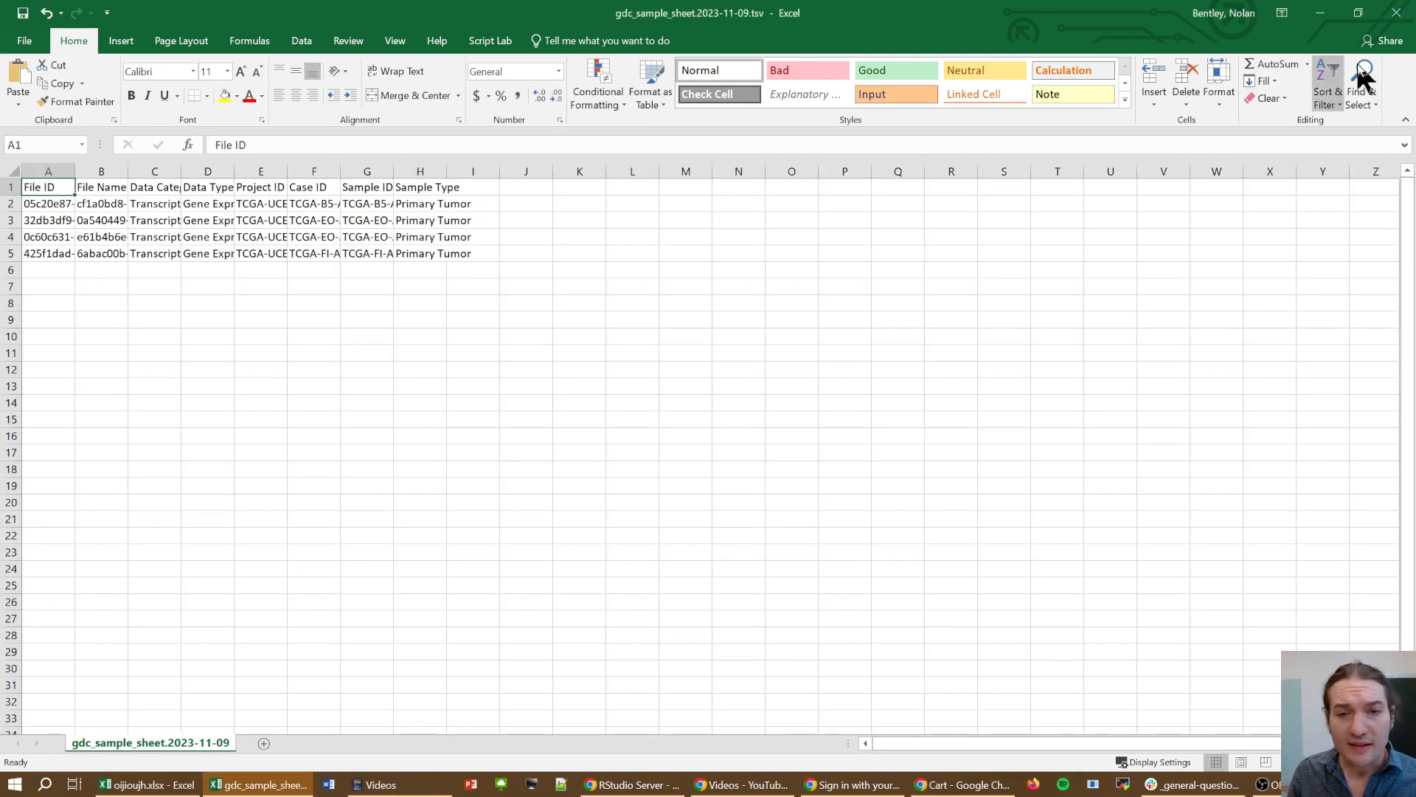
{"action": "left_click", "coordinate": [1396, 12]}
{"action": "left_click", "coordinate": [1397, 12]}
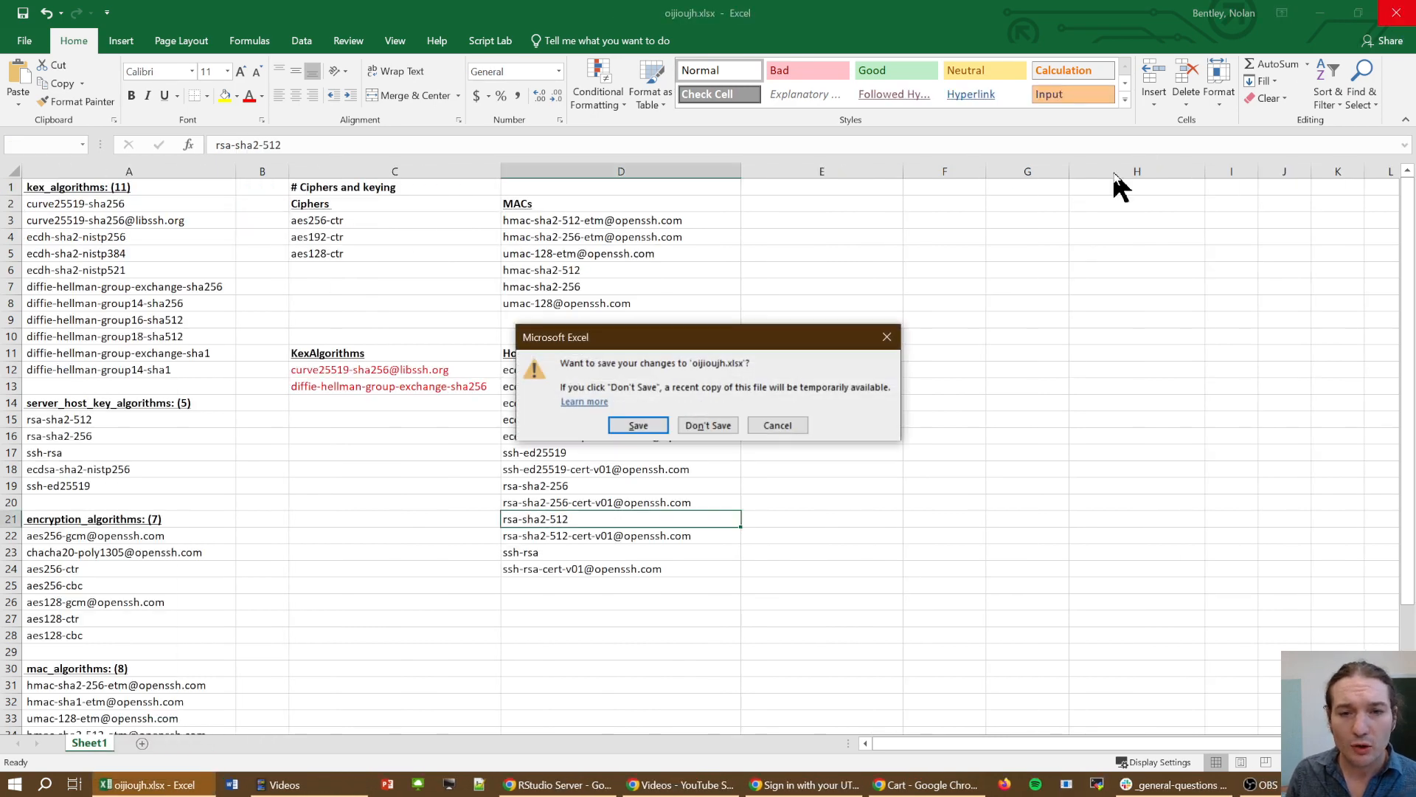
{"action": "left_click", "coordinate": [721, 428]}
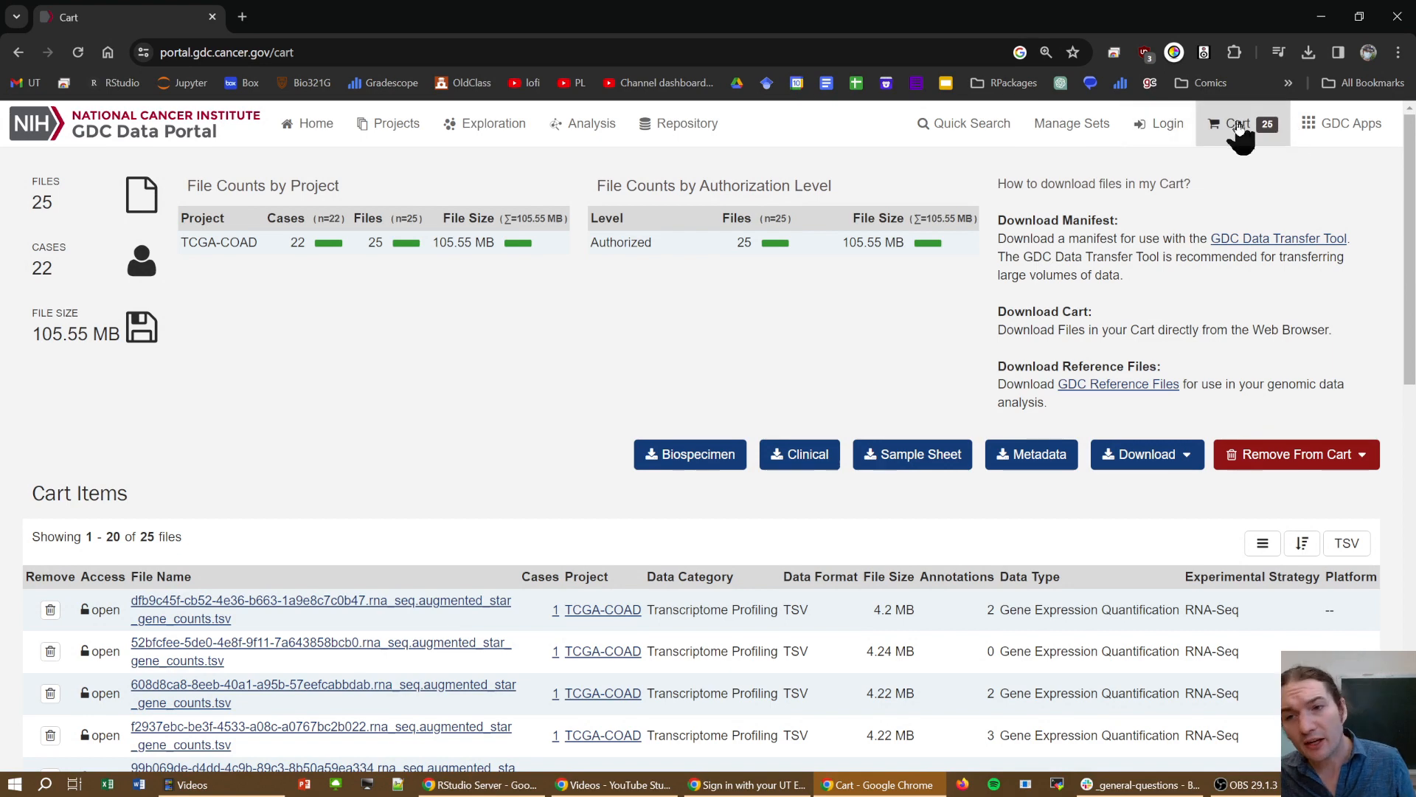
- Remove all files from the GDC Data Portal cart and dismiss the notification
{"action": "left_click", "coordinate": [1282, 458]}
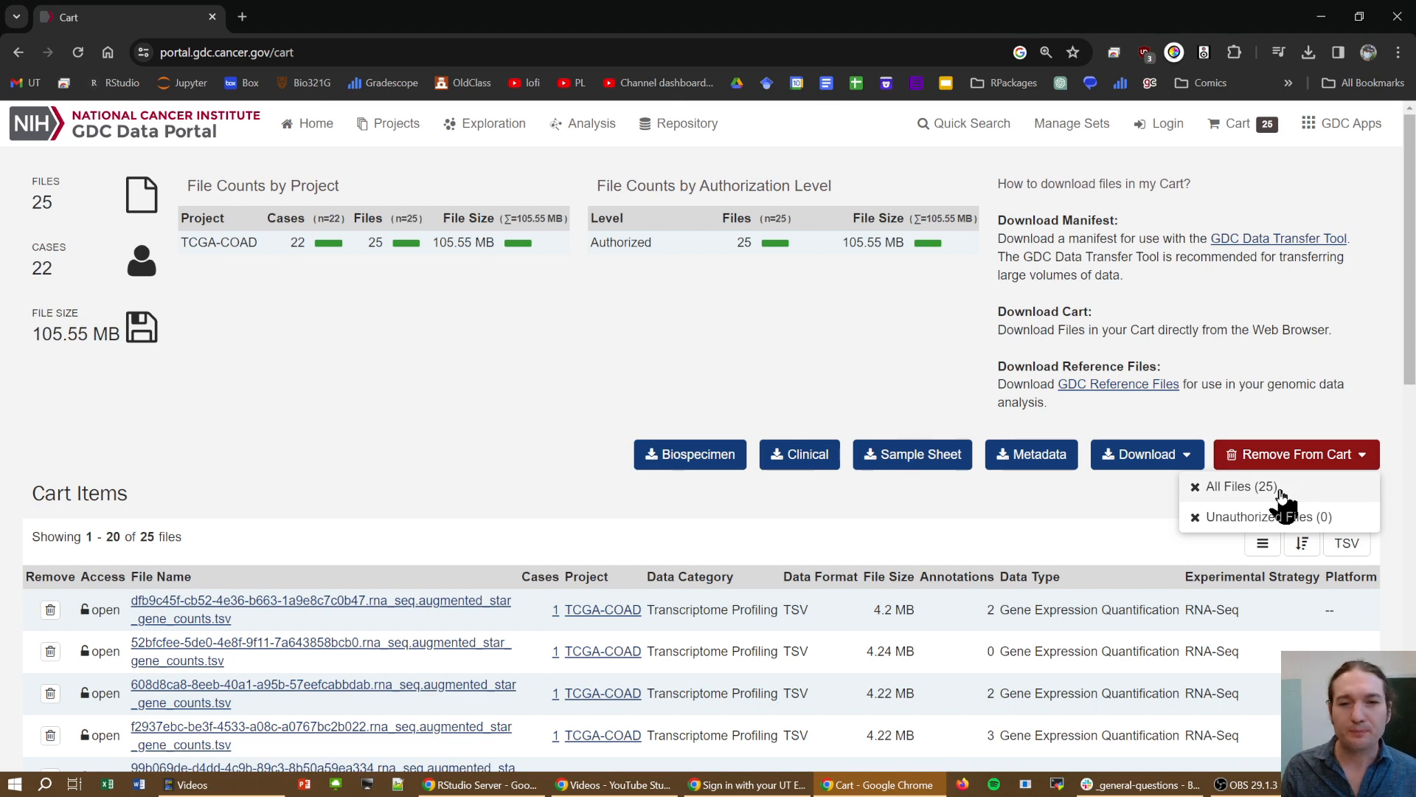
{"action": "left_click", "coordinate": [1242, 487]}
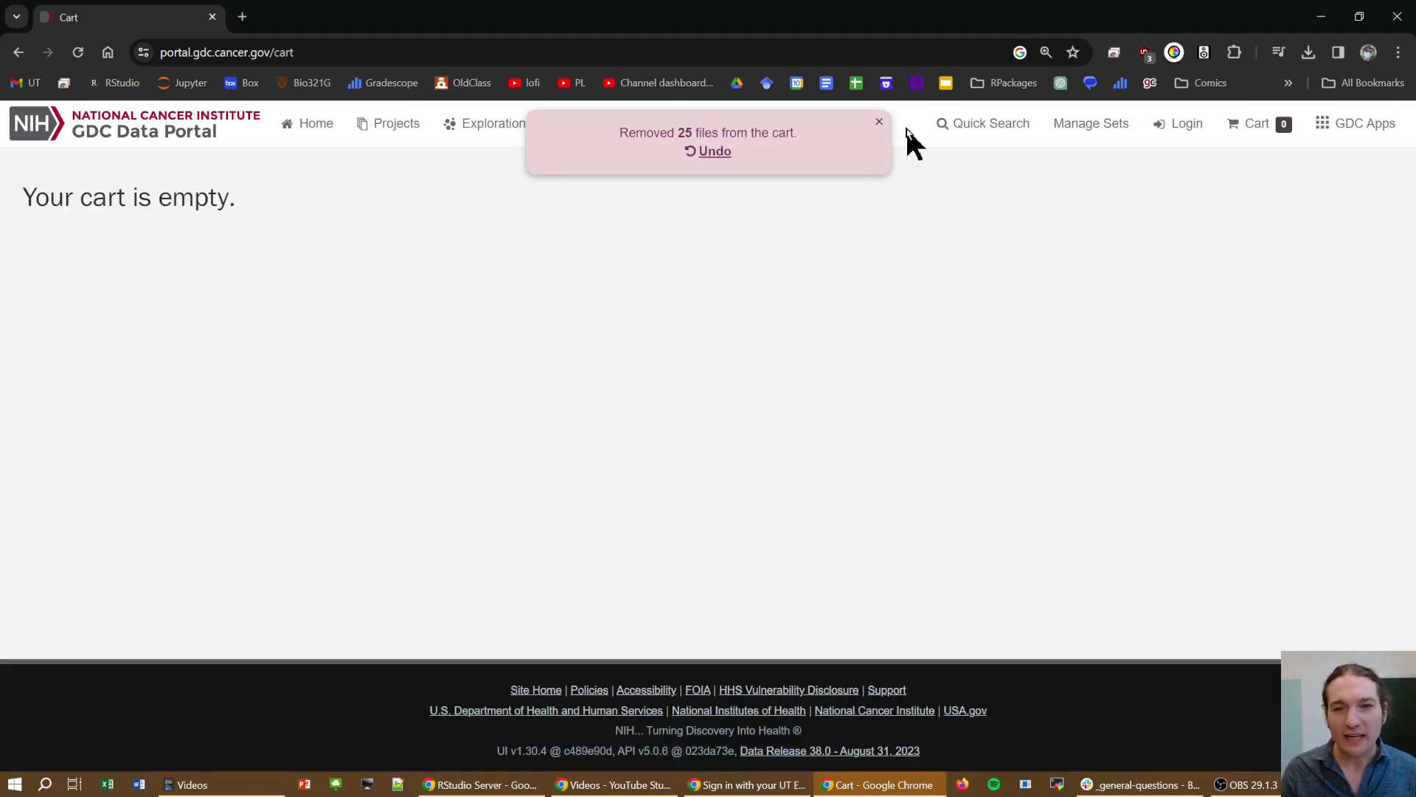
{"action": "left_click", "coordinate": [882, 122]}
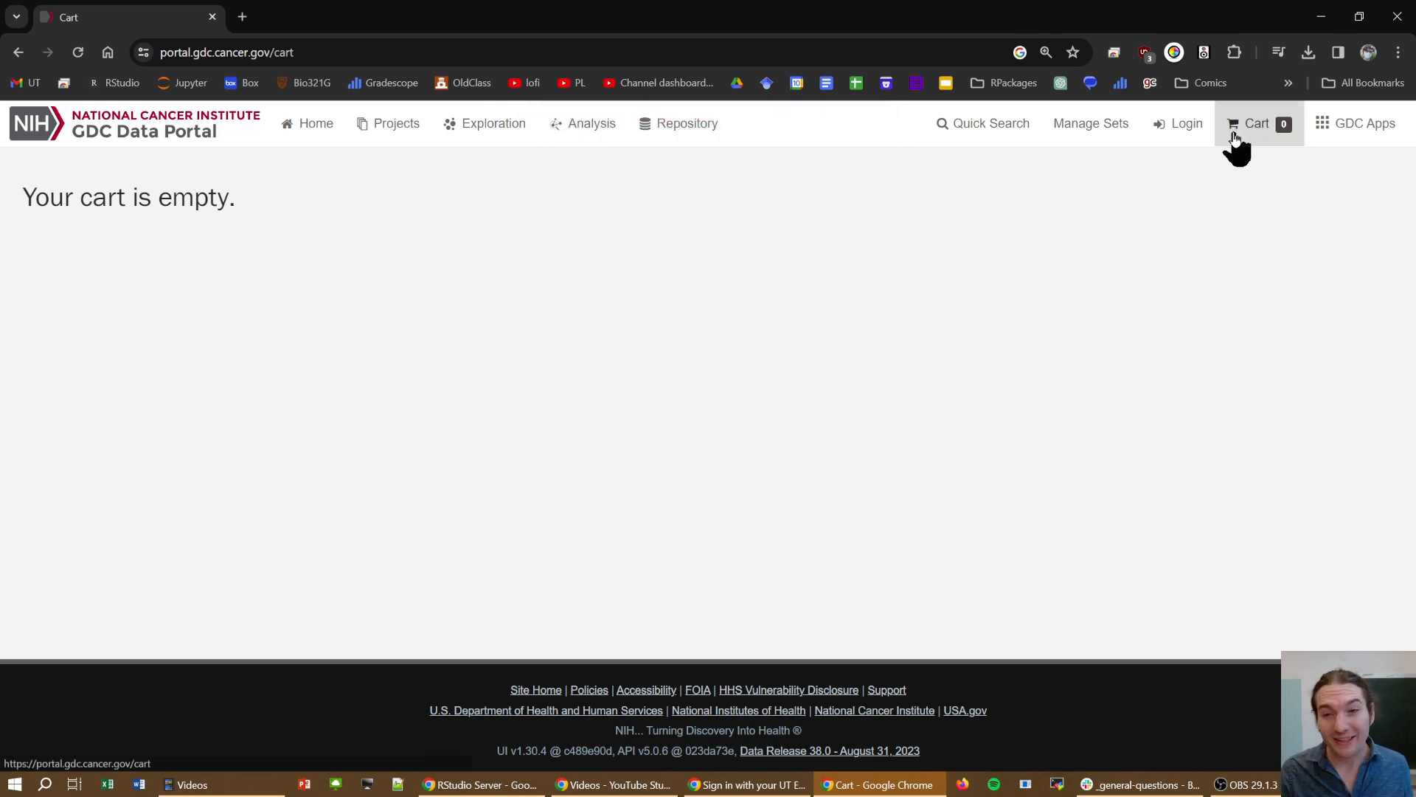
- Open the saved APC High impact Mutants case set and view its files in the repository
{"action": "left_click", "coordinate": [1131, 125]}
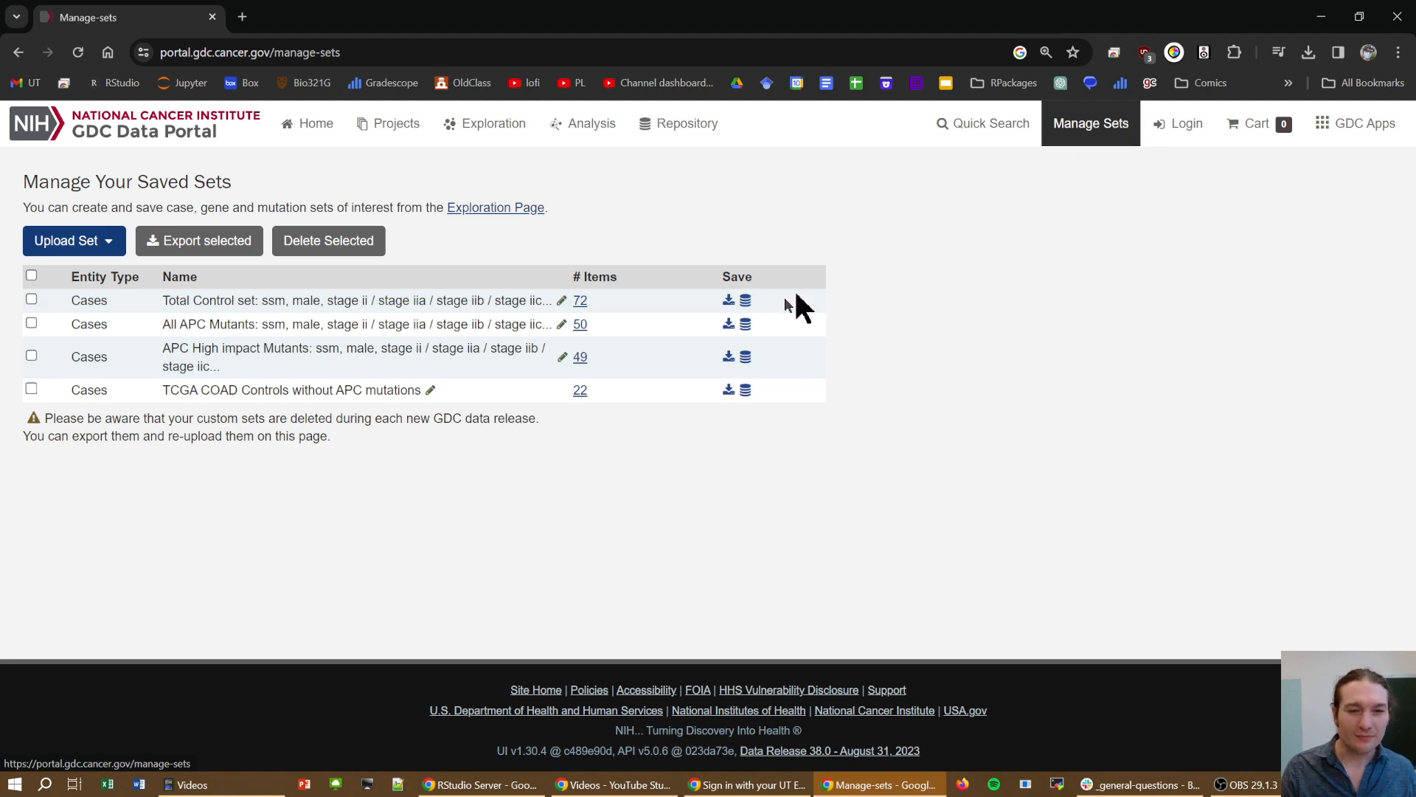
{"action": "left_click", "coordinate": [580, 358]}
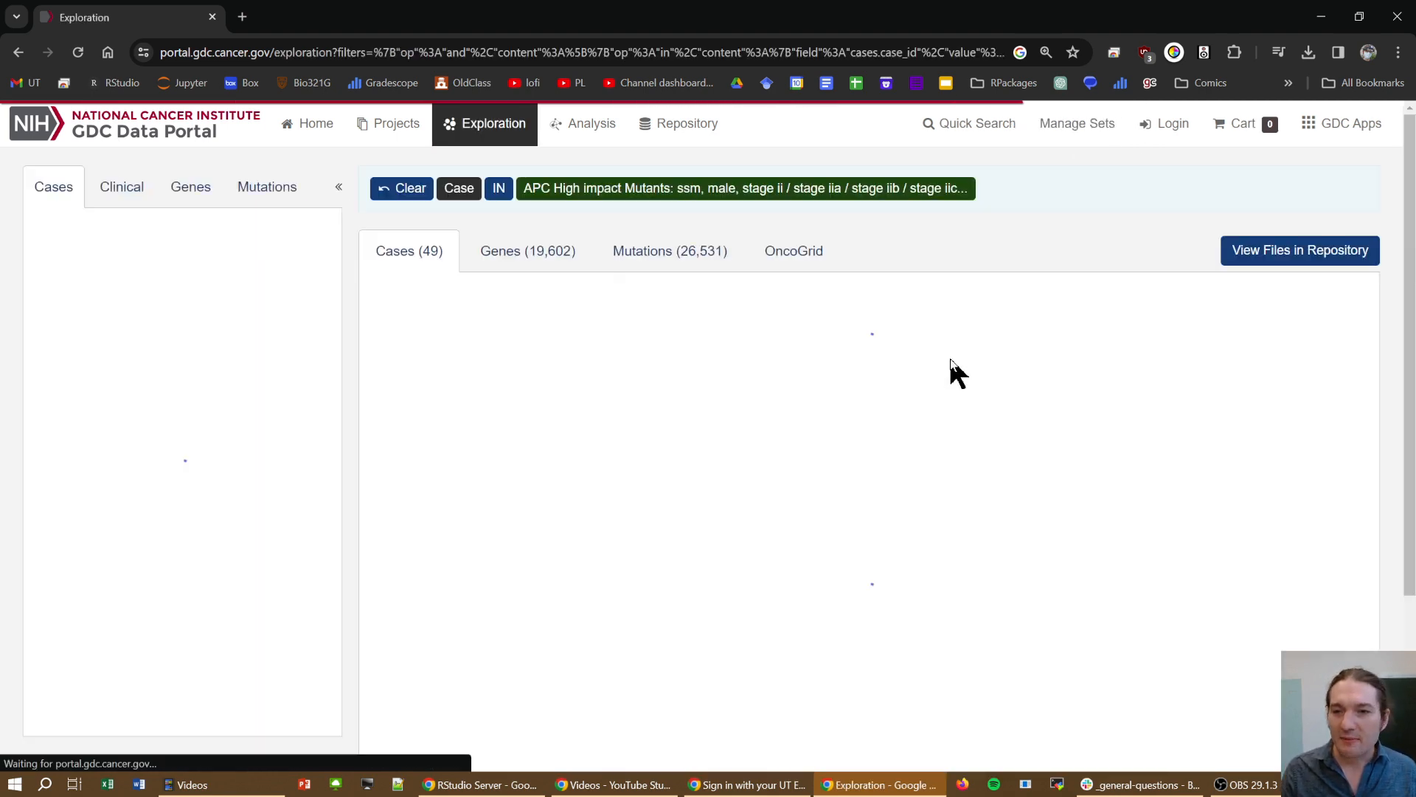
{"action": "left_click", "coordinate": [1302, 250]}
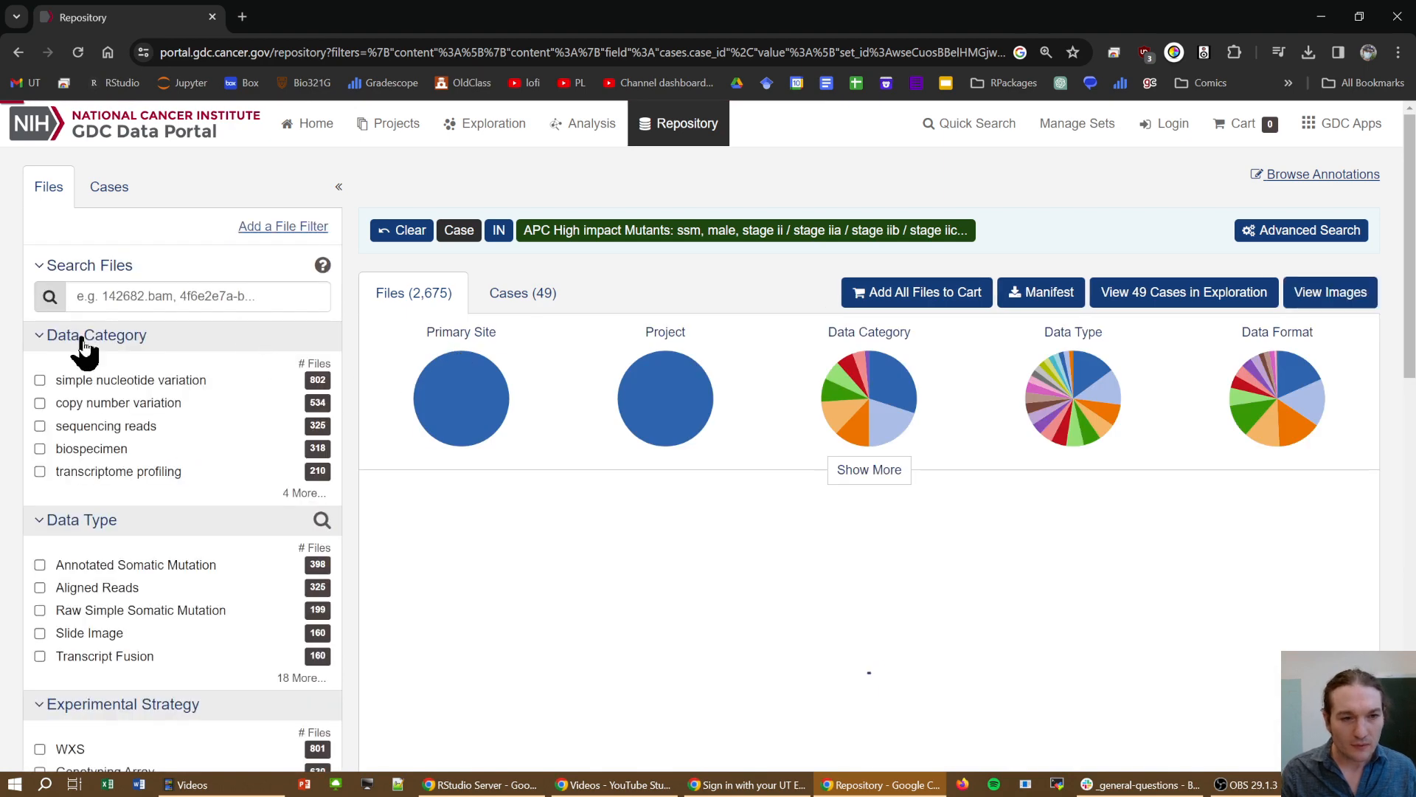
- Filter the repository files to transcriptome profiling, Gene Expression Quantification and open access
{"action": "left_click", "coordinate": [40, 472]}
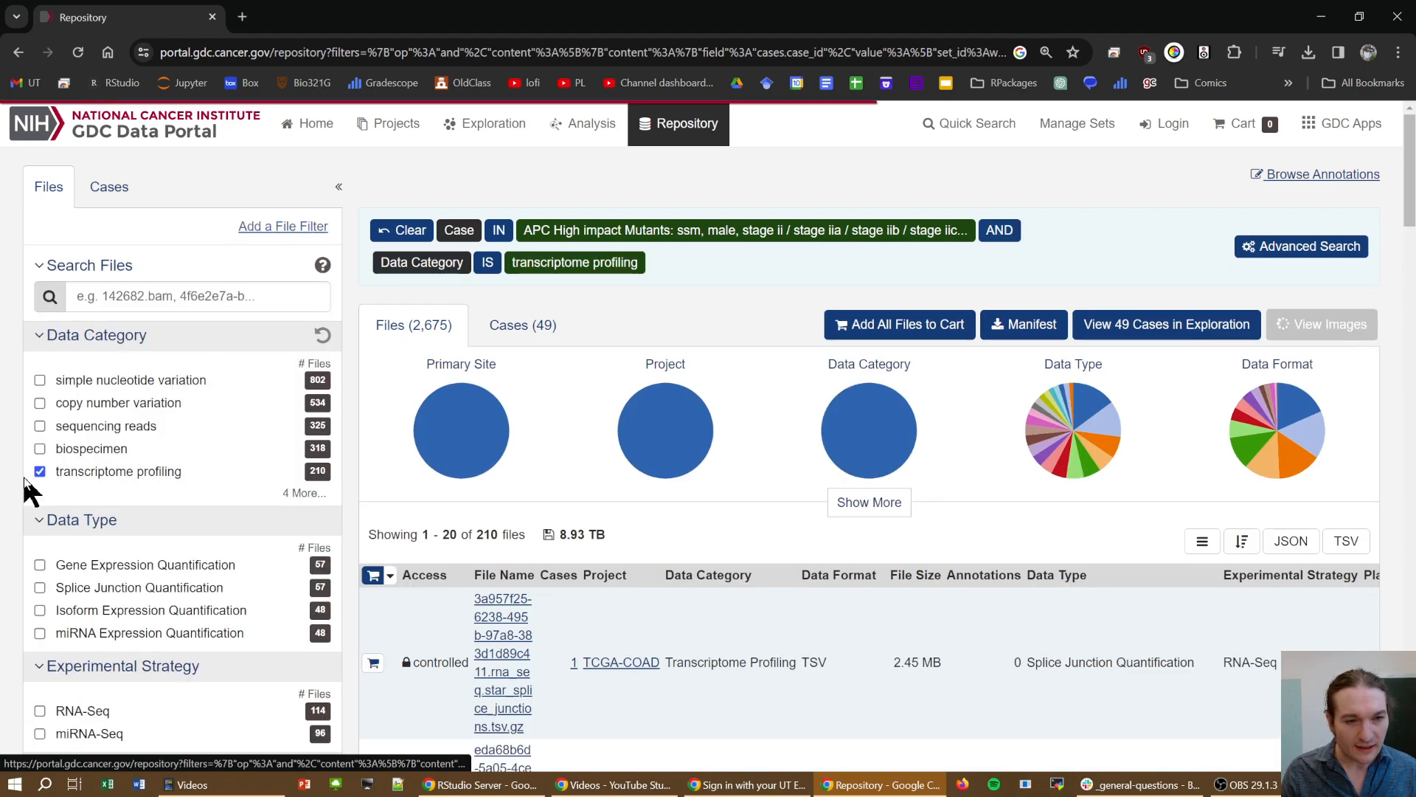
{"action": "left_click", "coordinate": [40, 565]}
{"action": "scroll", "coordinate": [65, 566], "scroll_direction": "down", "scroll_amount": 13}
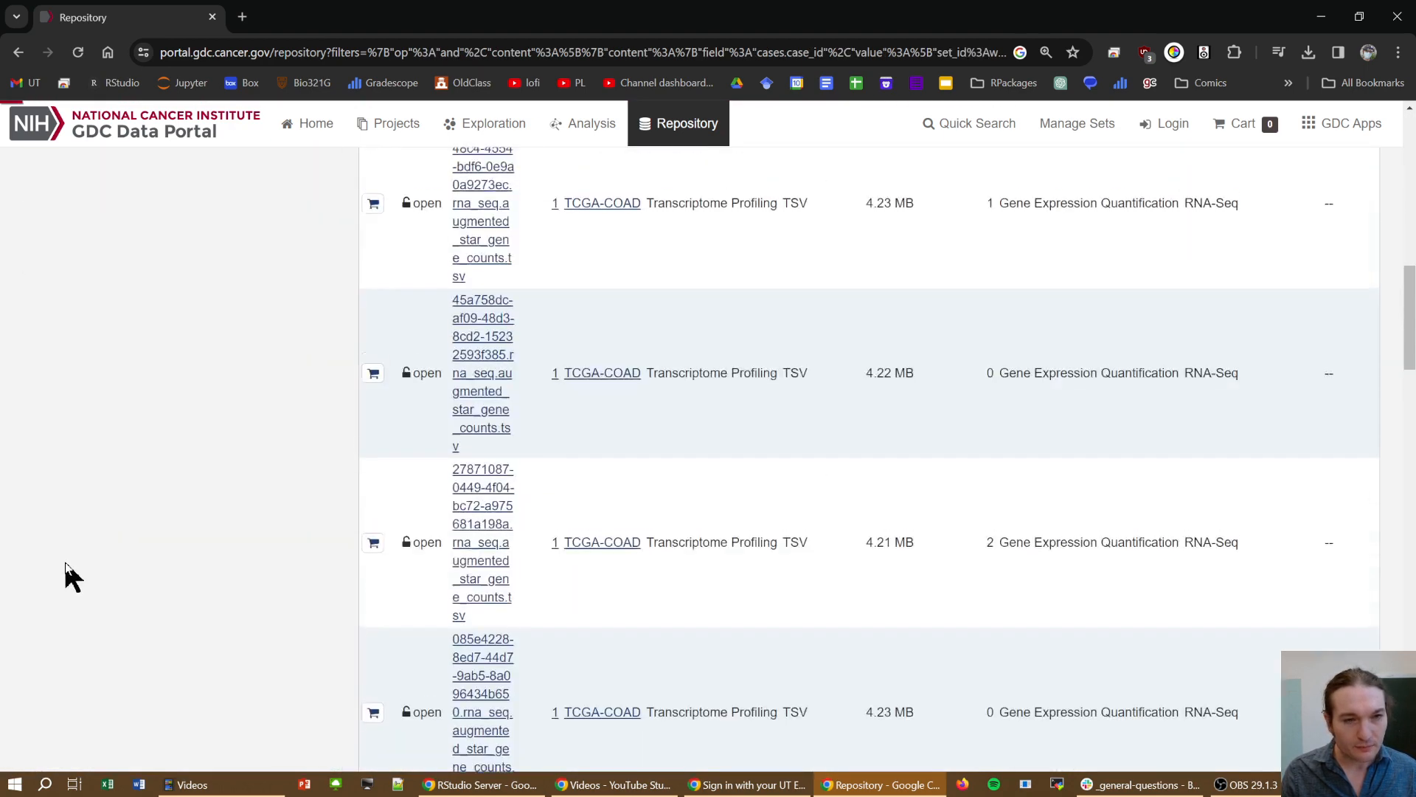
{"action": "scroll", "coordinate": [65, 562], "scroll_direction": "up", "scroll_amount": 10}
{"action": "left_click", "coordinate": [40, 633]}
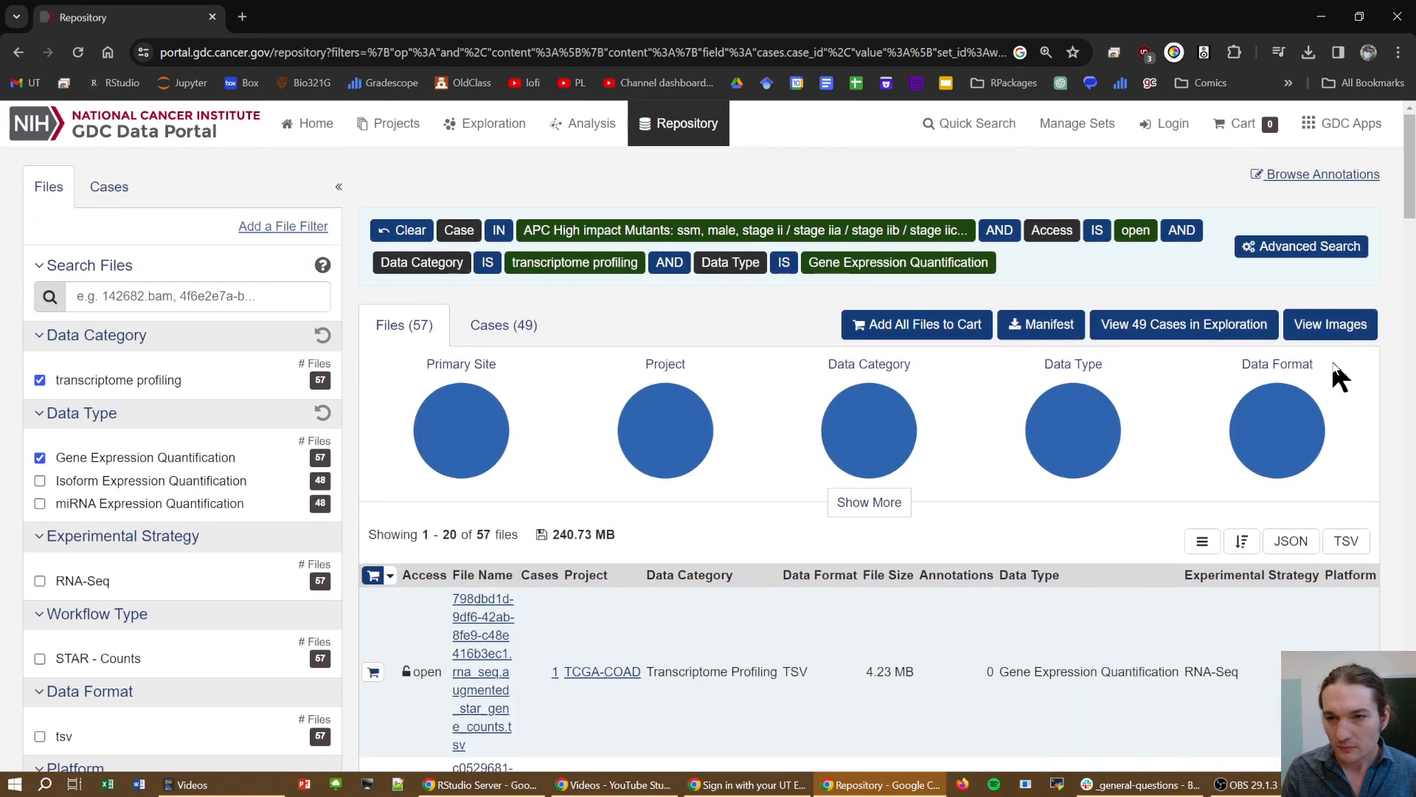
- Add all filtered files to the cart and download the cart's sample sheet
{"action": "left_click", "coordinate": [955, 318]}
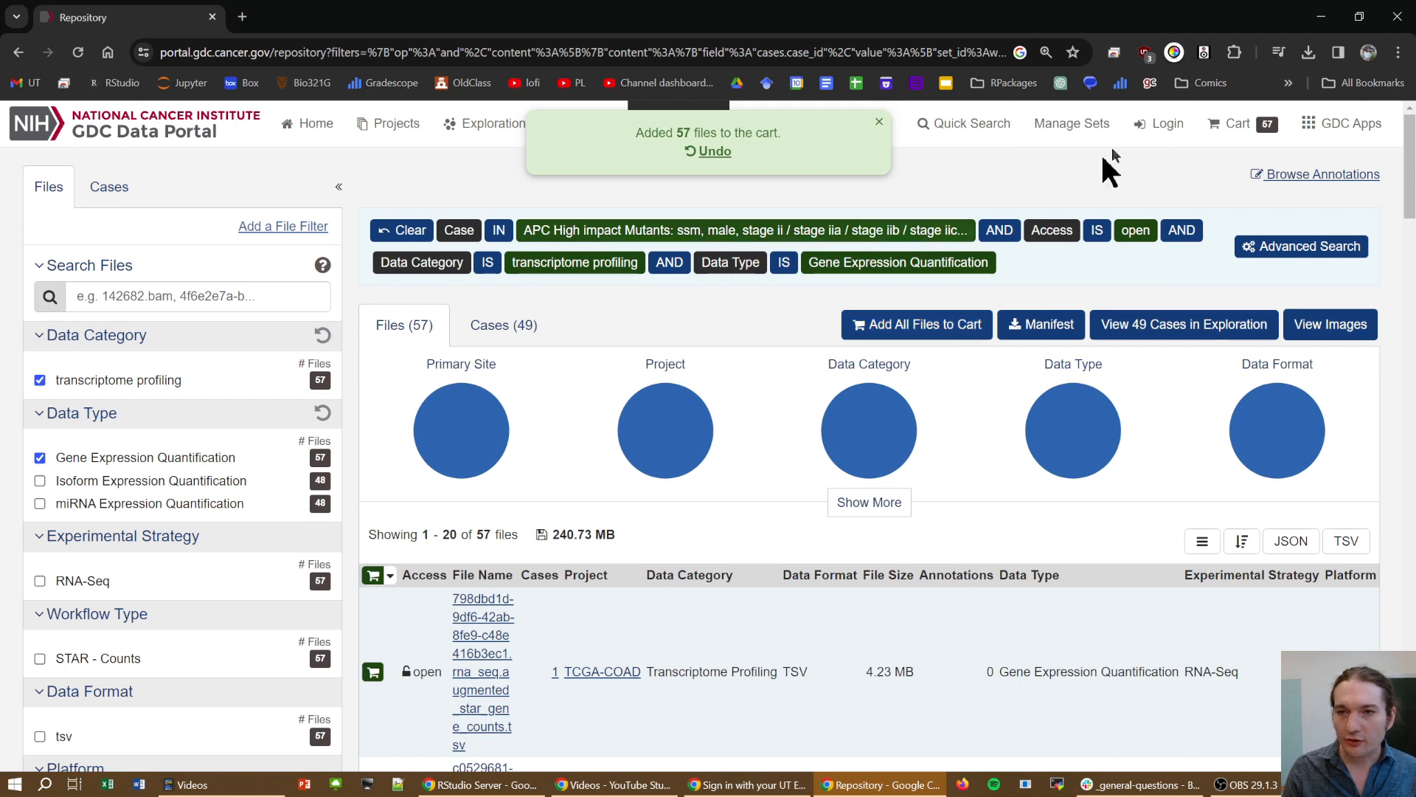
{"action": "left_click", "coordinate": [1228, 127]}
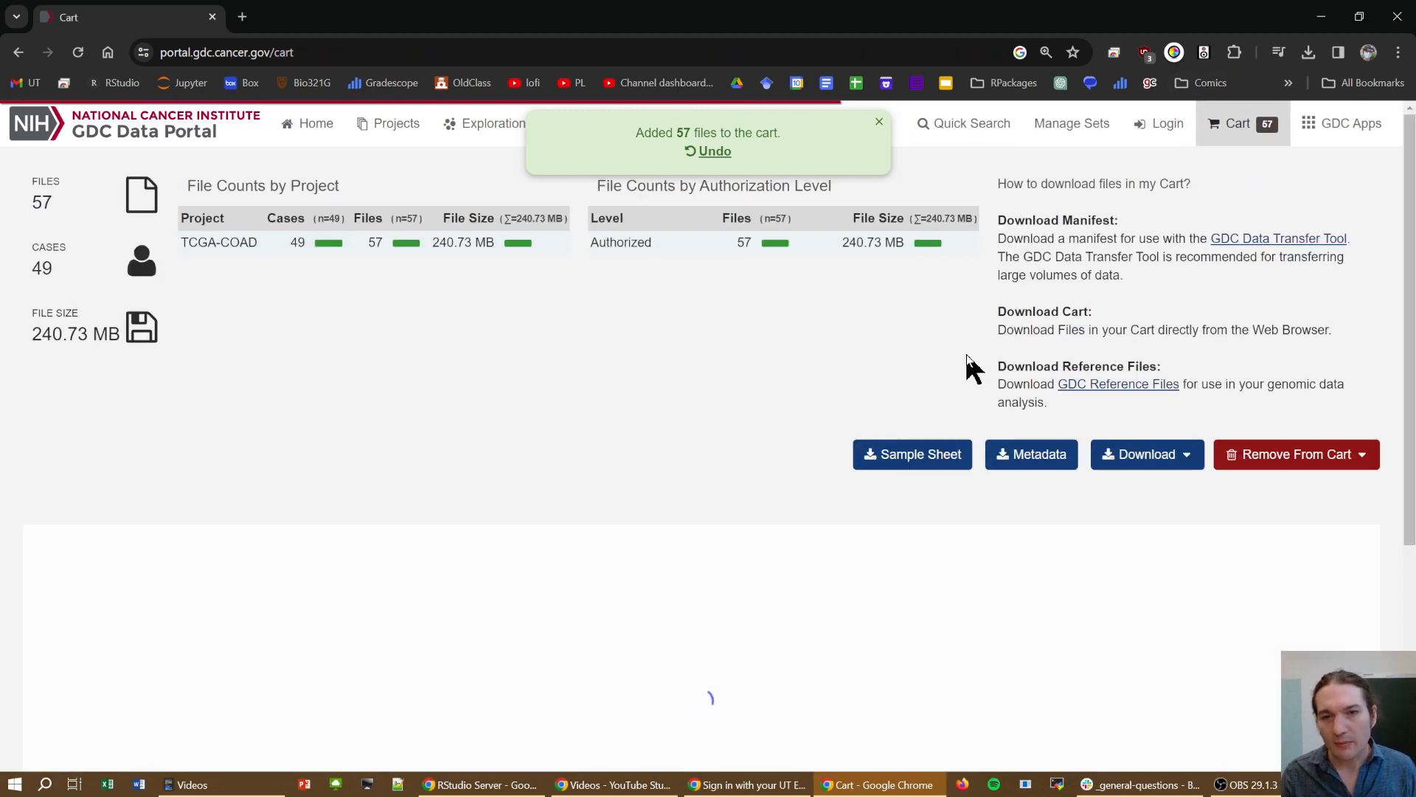
{"action": "left_click", "coordinate": [895, 460]}
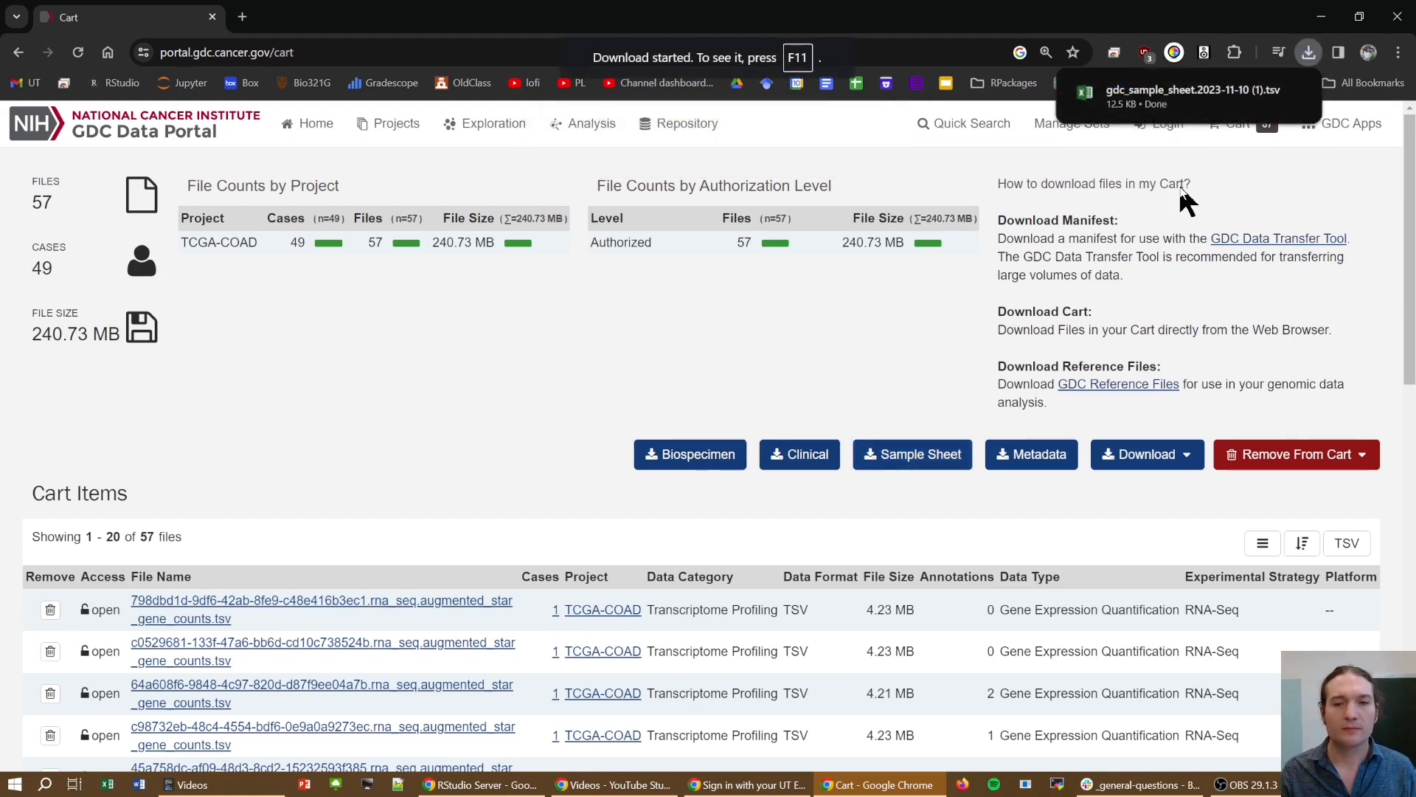
- Open gdc_sample_sheet.2023-11-10 (1).tsv in Excel and look through the Sample Type column for Solid Tissue Normal entries
{"action": "left_click", "coordinate": [1153, 100]}
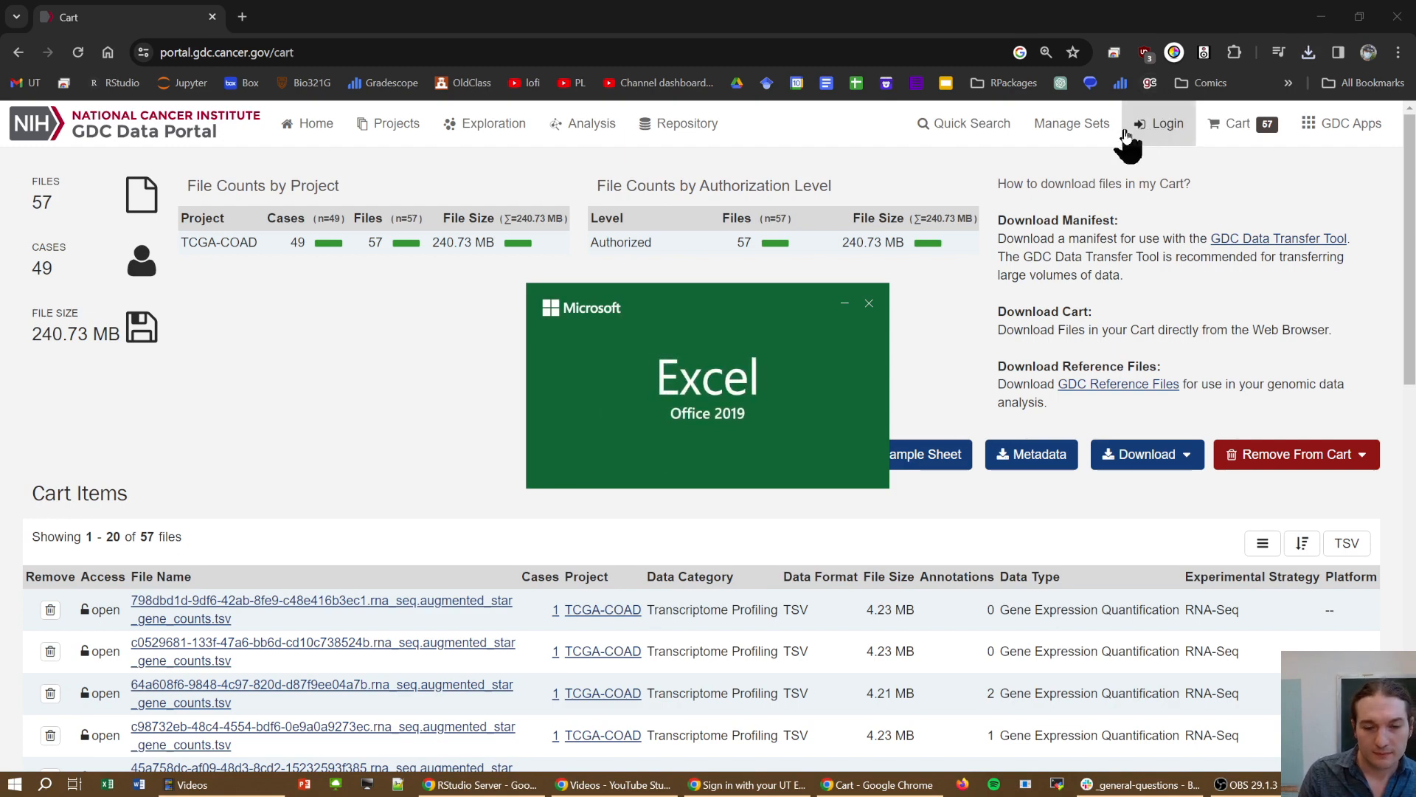
{"action": "left_click", "coordinate": [840, 138]}
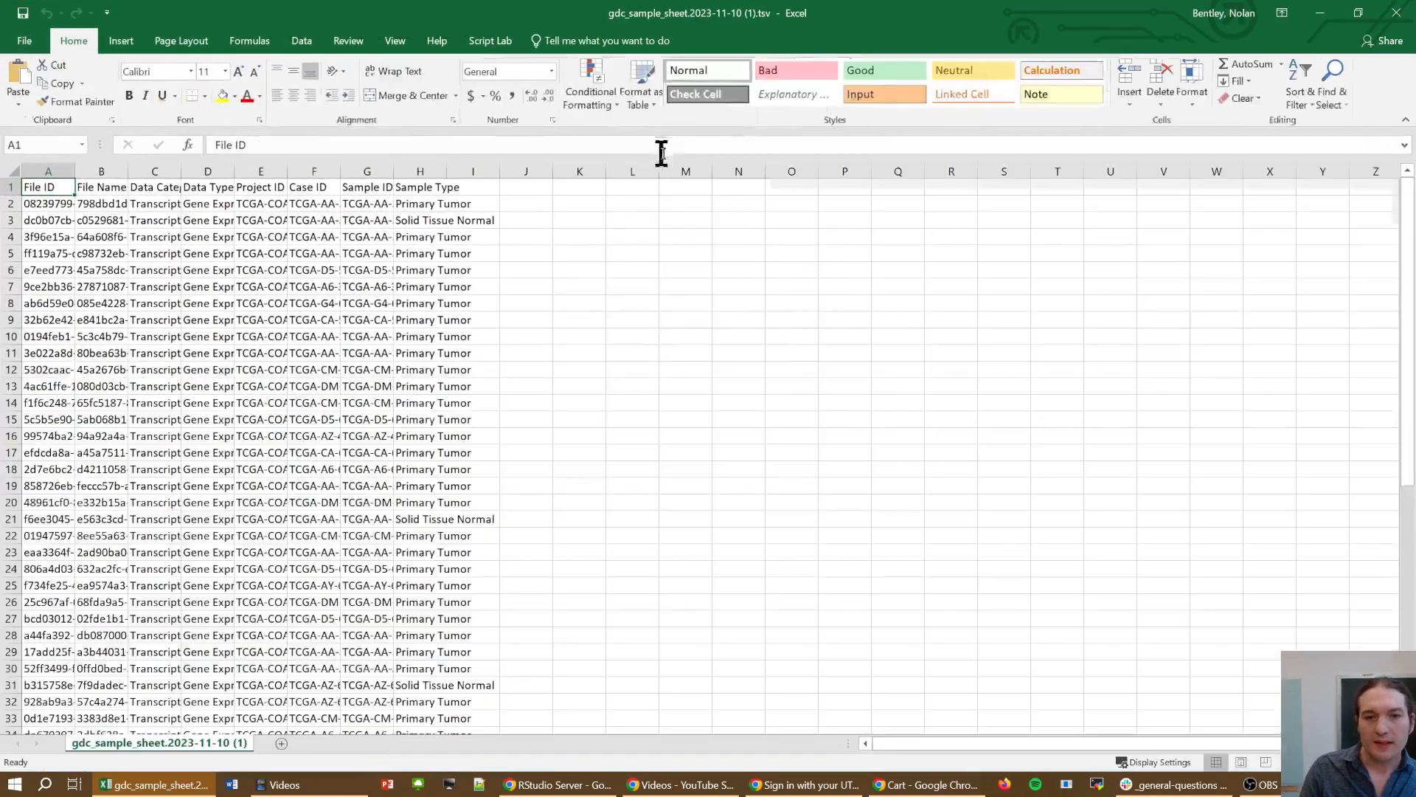
{"action": "left_click", "coordinate": [418, 219]}
{"action": "scroll", "coordinate": [442, 310], "scroll_direction": "down", "scroll_amount": 12}
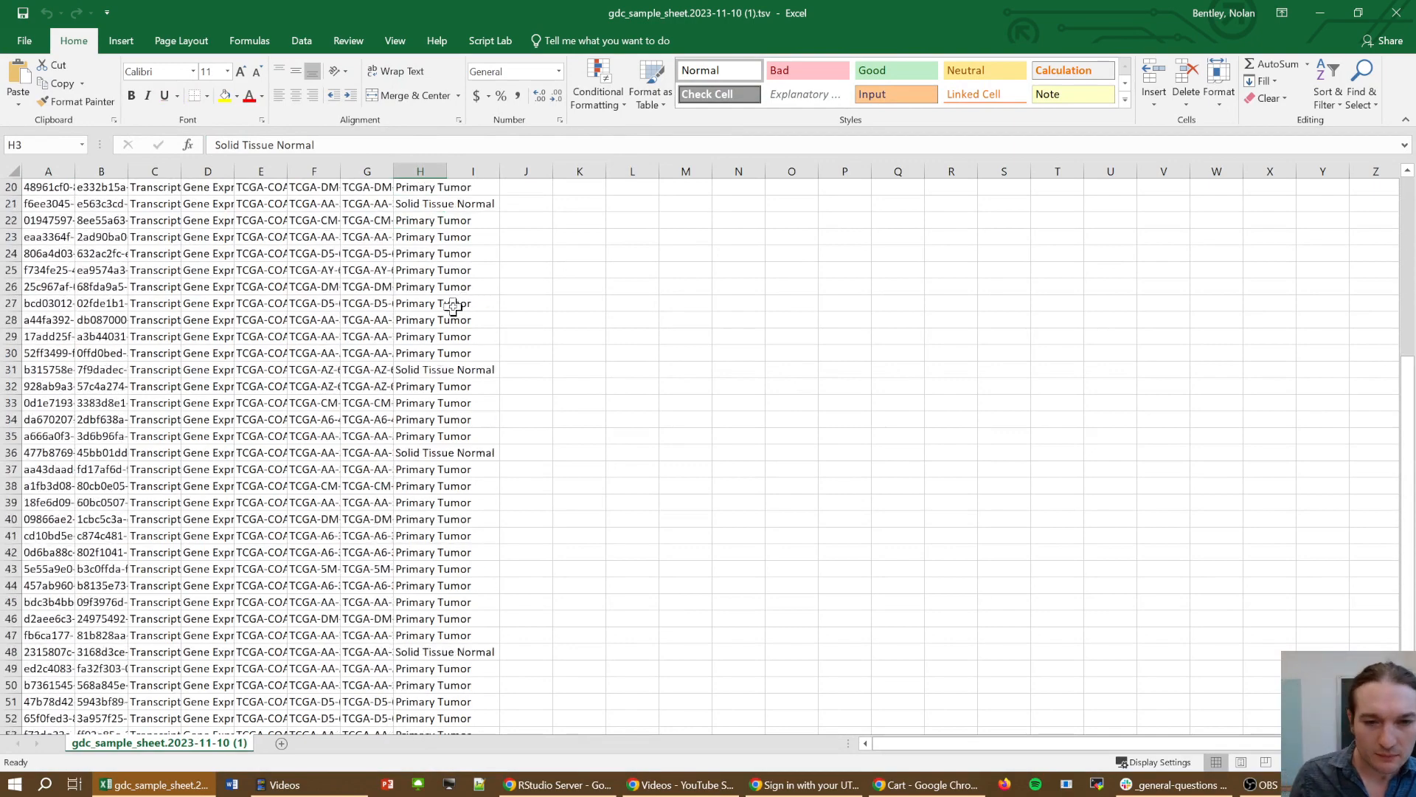
{"action": "scroll", "coordinate": [447, 321], "scroll_direction": "up", "scroll_amount": 12}
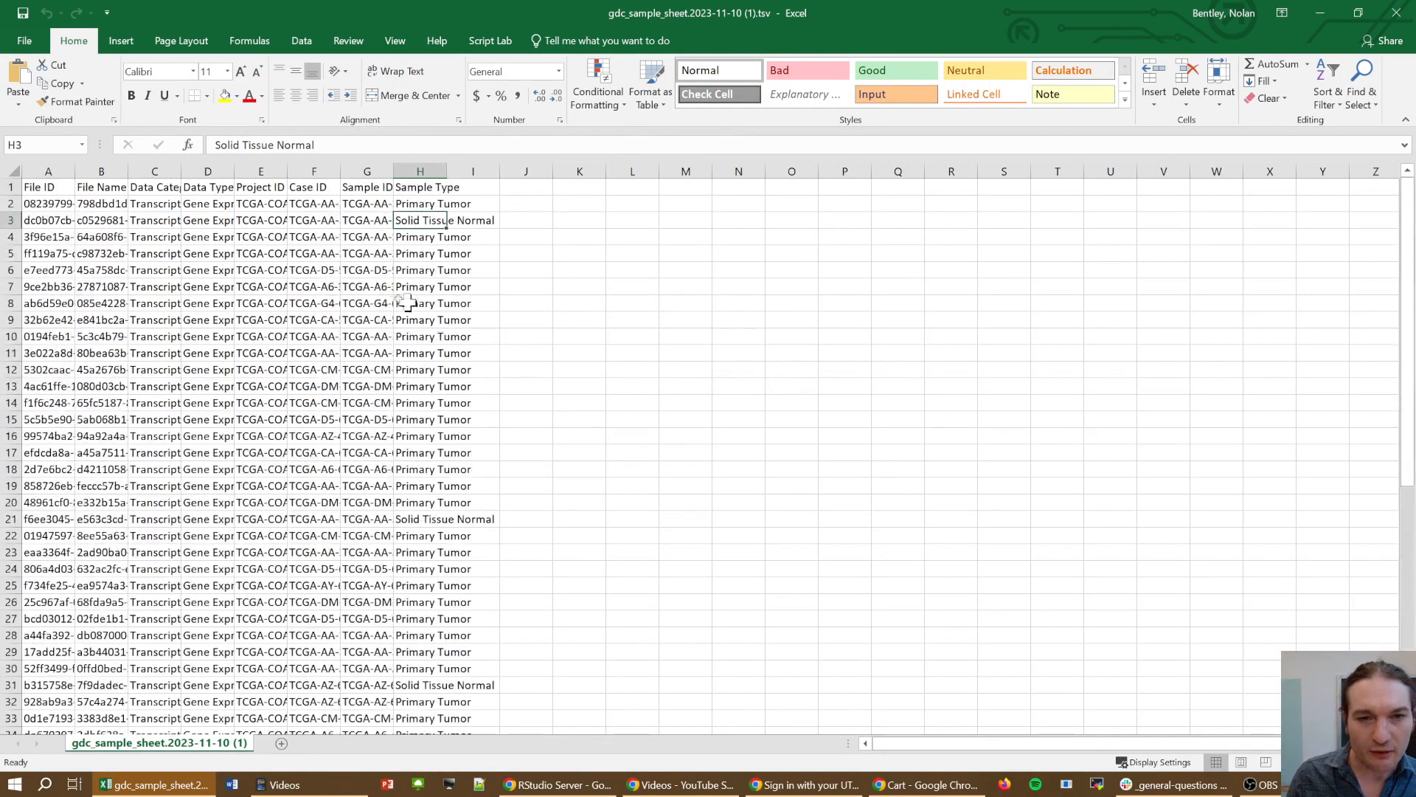
- Delete the first two Solid Tissue Normal rows, row 3 and the resulting row 20, from the sample sheet
{"action": "right_click", "coordinate": [10, 220]}
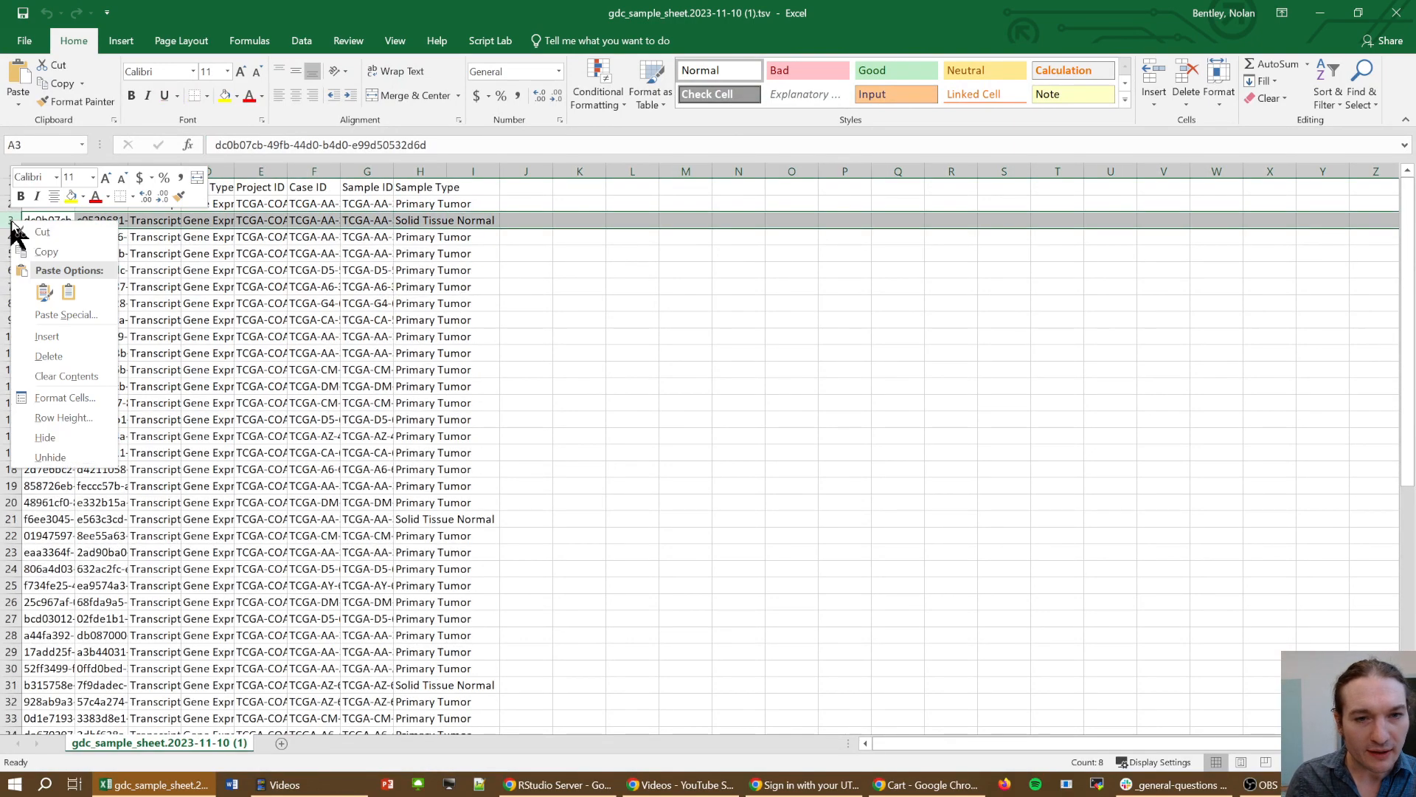
{"action": "left_click", "coordinate": [60, 363]}
{"action": "left_click", "coordinate": [475, 498]}
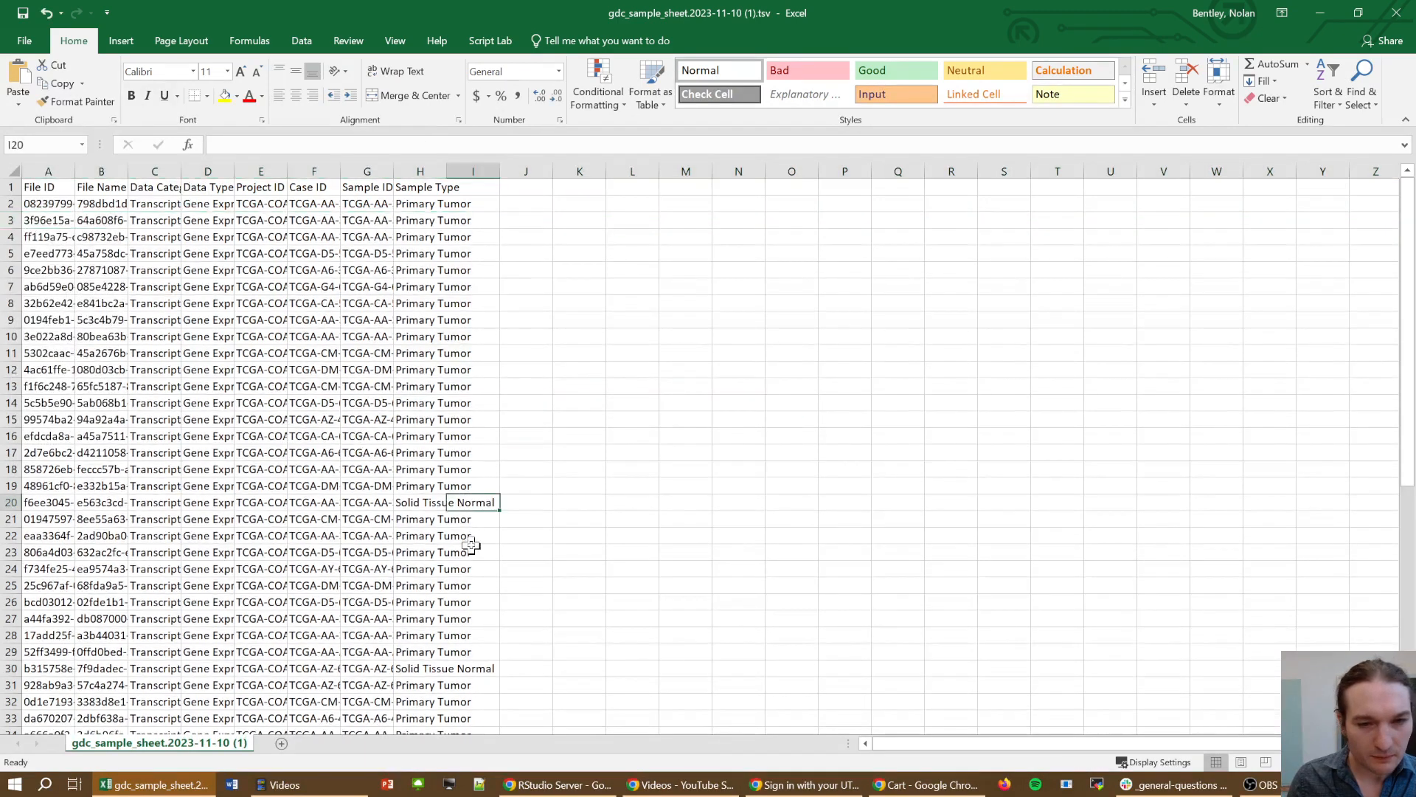
{"action": "scroll", "coordinate": [15, 454], "scroll_direction": "down", "scroll_amount": 1}
{"action": "left_click", "coordinate": [11, 485]}
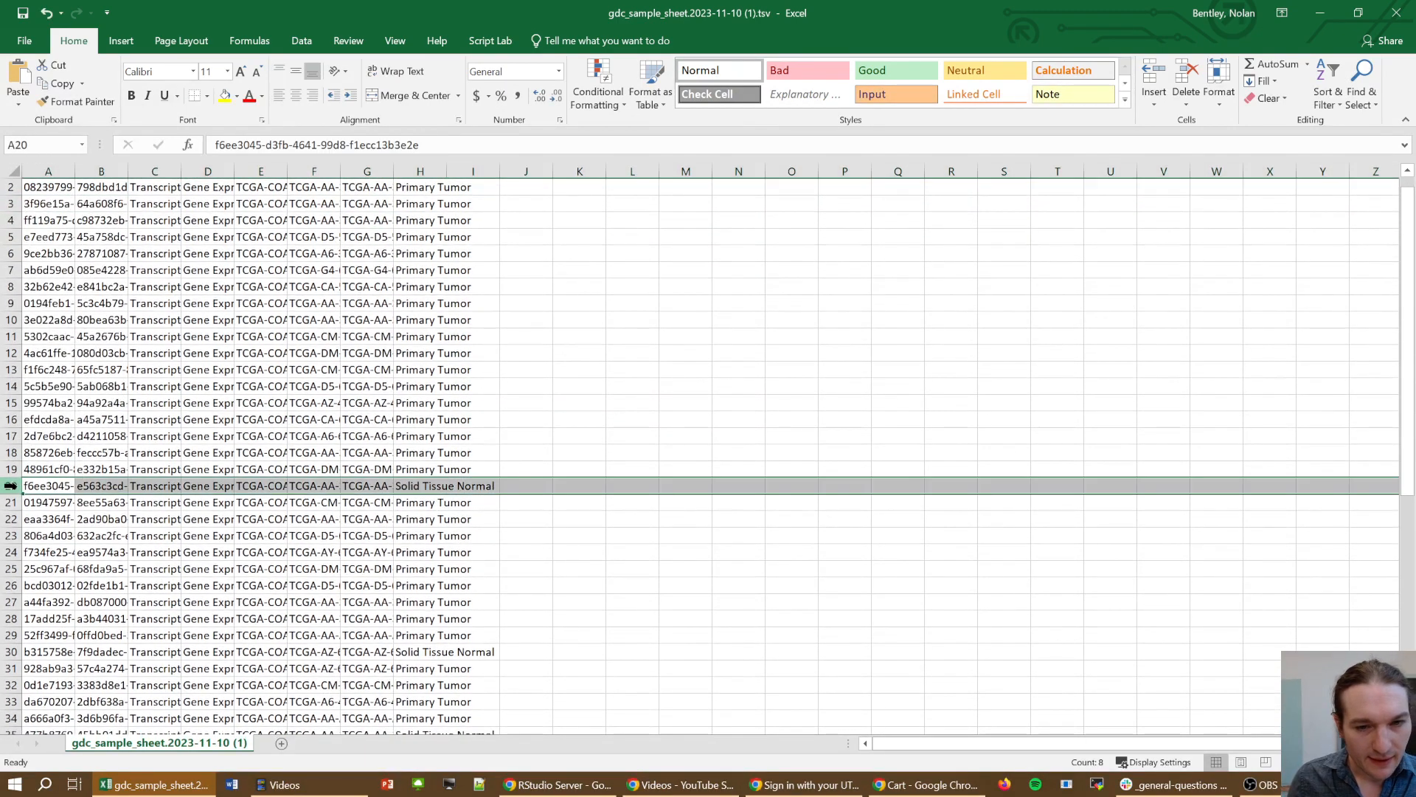
{"action": "key", "text": "ctrl+minus"}
- Delete the next two Solid Tissue Normal rows, row 29 and the resulting row 33
{"action": "scroll", "coordinate": [289, 488], "scroll_direction": "down", "scroll_amount": 2}
{"action": "left_click", "coordinate": [416, 536]}
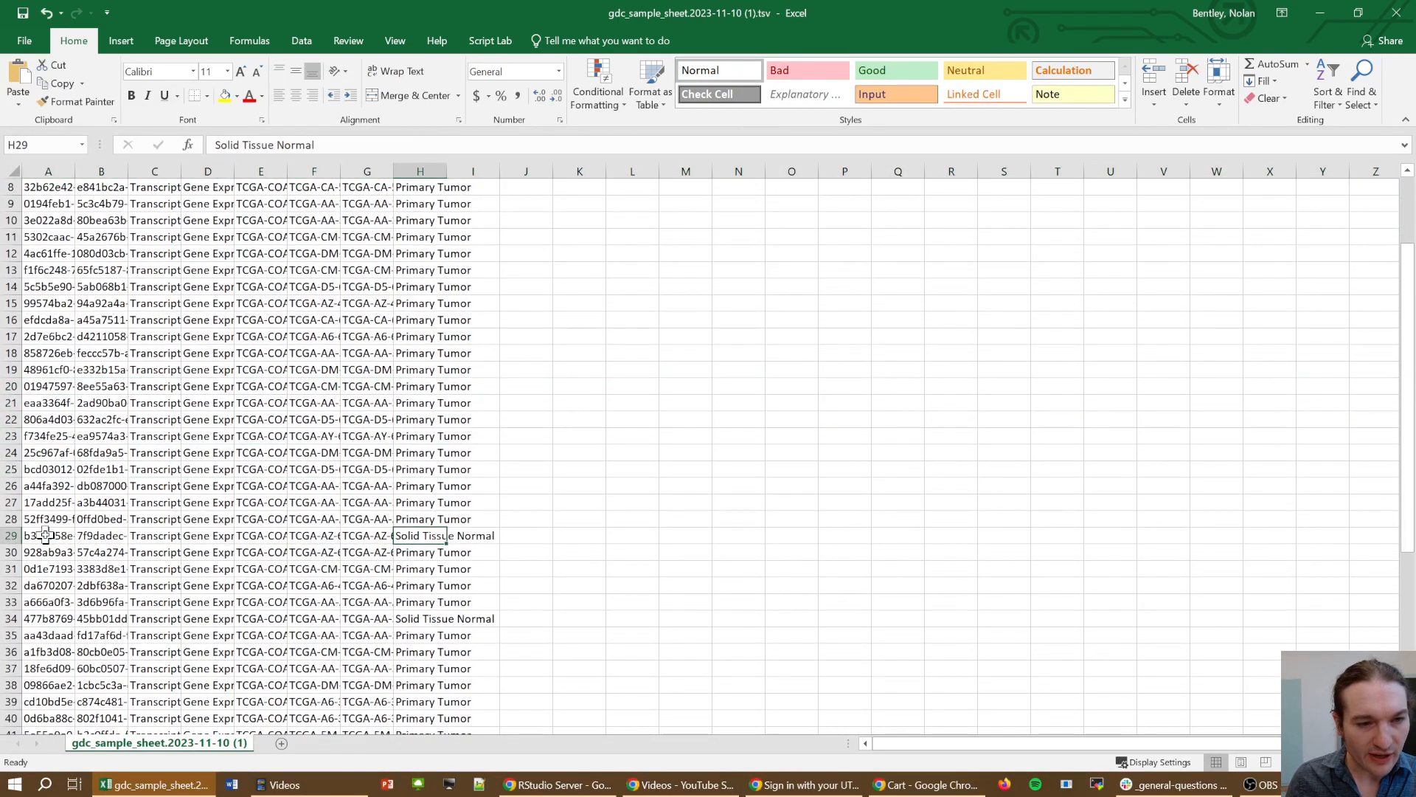
{"action": "left_click", "coordinate": [11, 536]}
{"action": "key", "text": "ctrl+minus"}
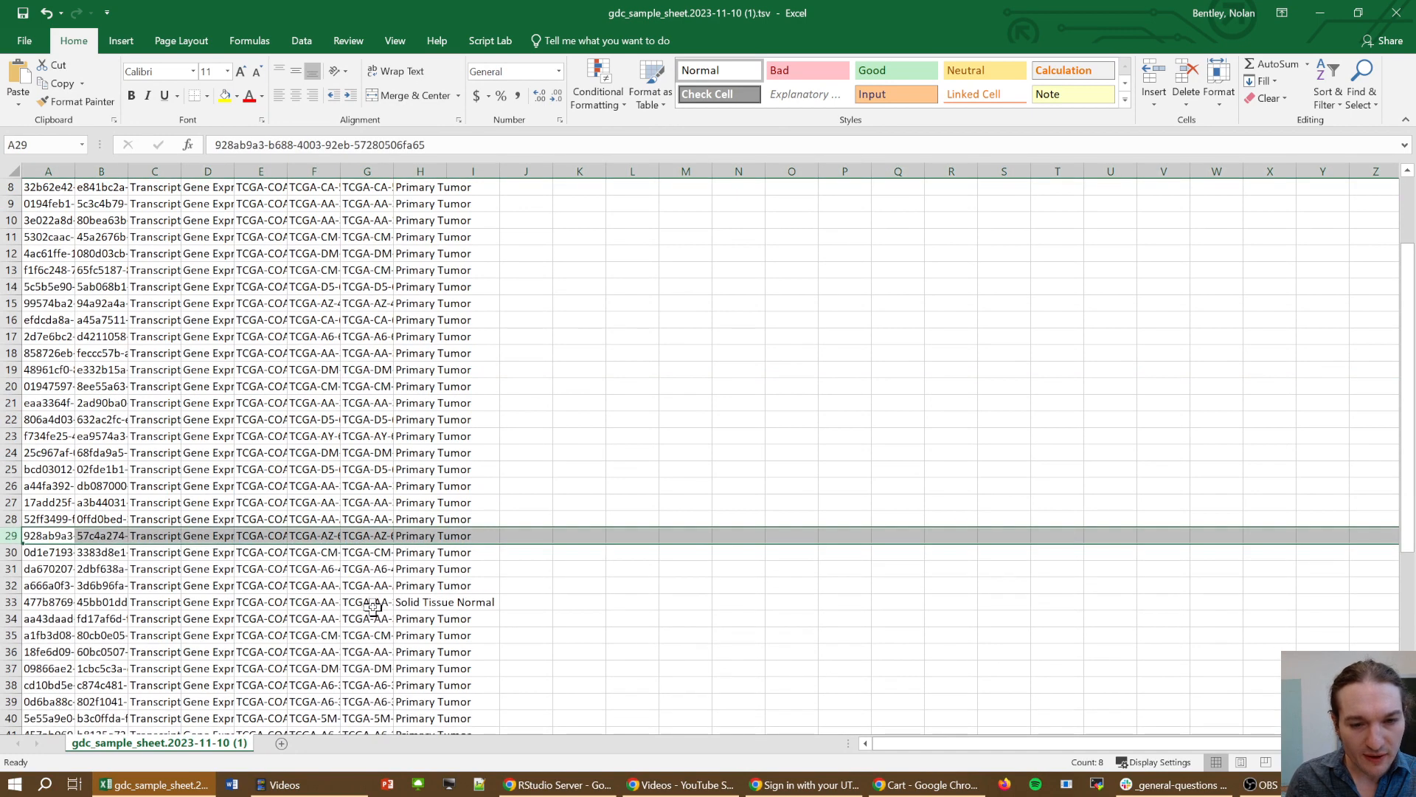
{"action": "left_click", "coordinate": [413, 603]}
{"action": "key", "text": "Home"}
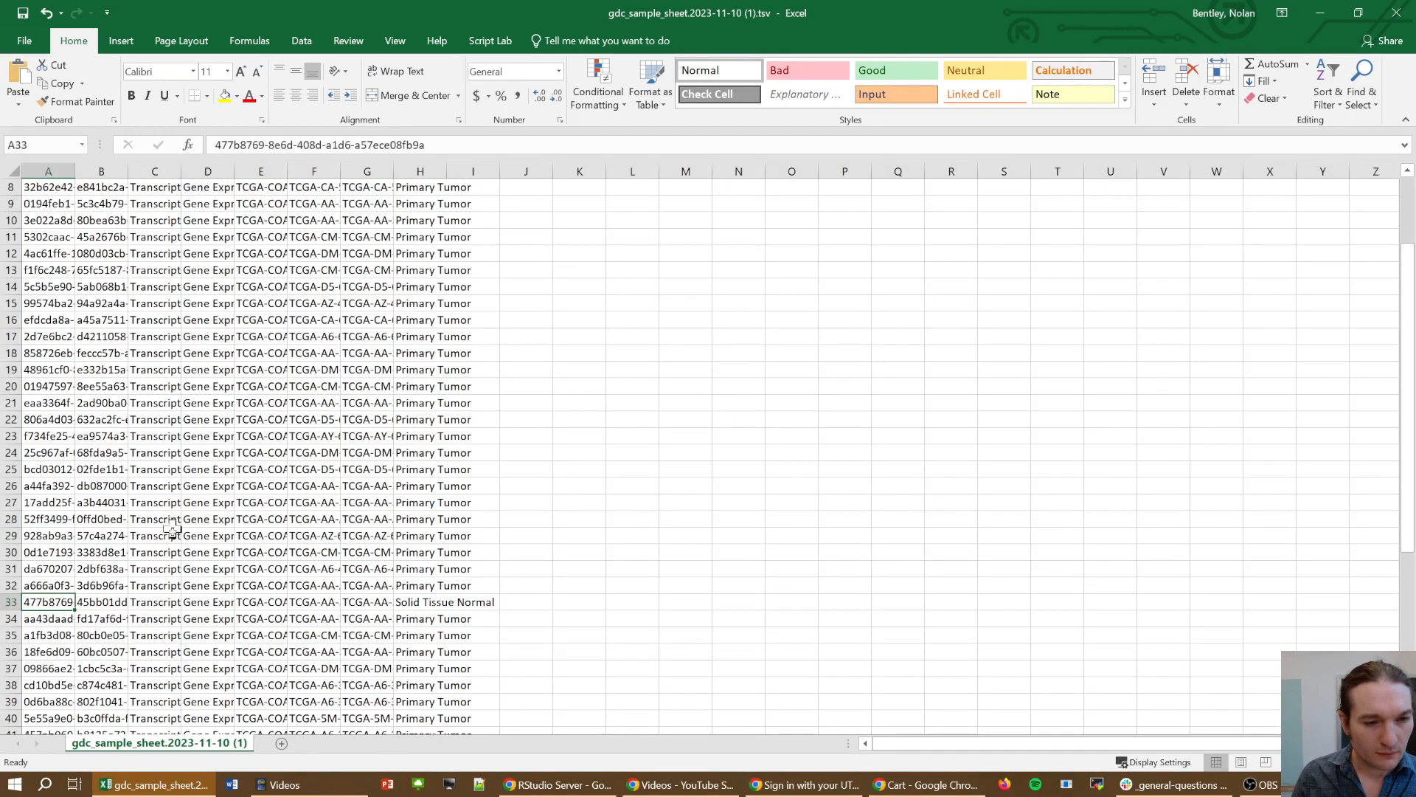
{"action": "left_click", "coordinate": [9, 602]}
{"action": "key", "text": "ctrl+minus"}
- Delete the last two Solid Tissue Normal rows, row 44 and the resulting row 52, near the end of the sheet
{"action": "scroll", "coordinate": [338, 560], "scroll_direction": "down", "scroll_amount": 5}
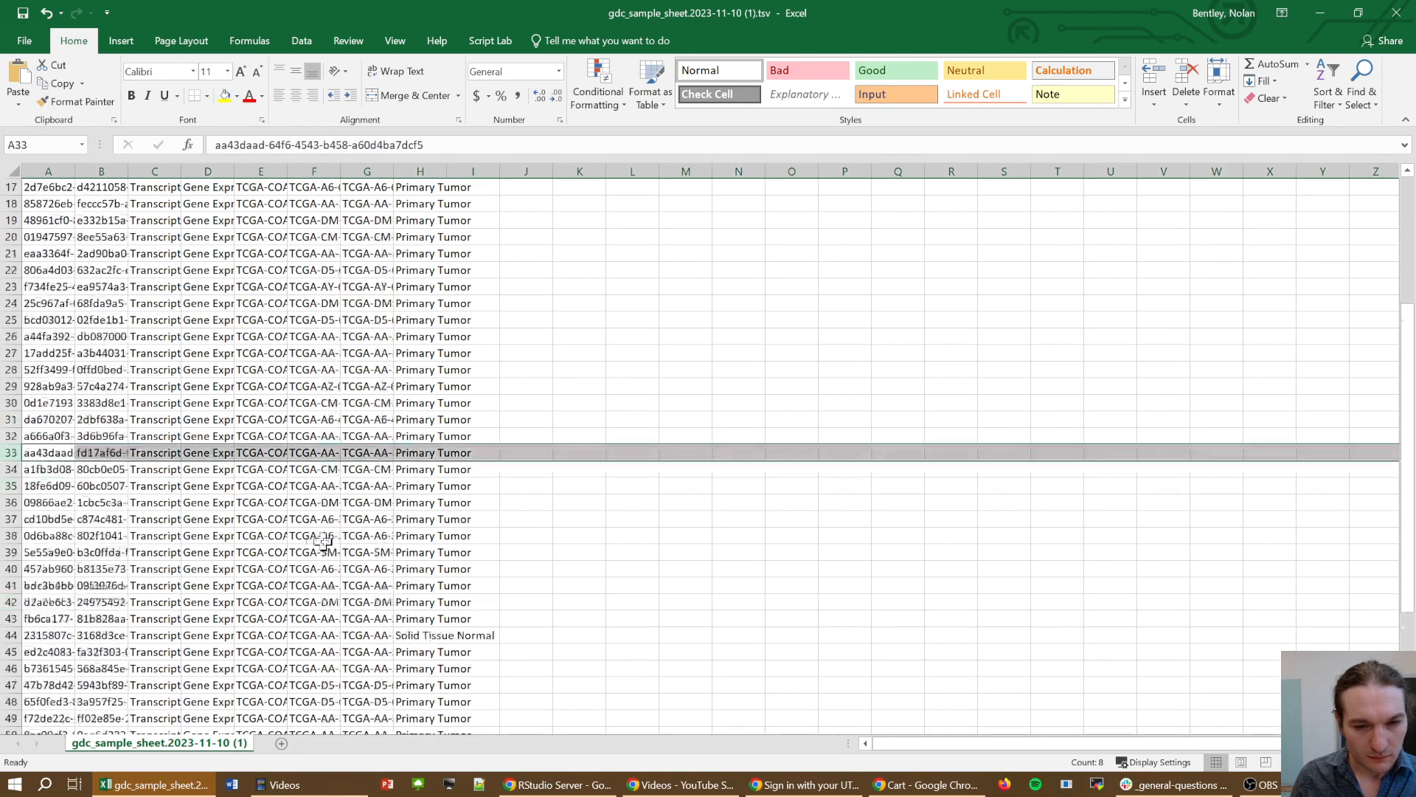
{"action": "left_click", "coordinate": [9, 518]}
{"action": "key", "text": "ctrl+minus"}
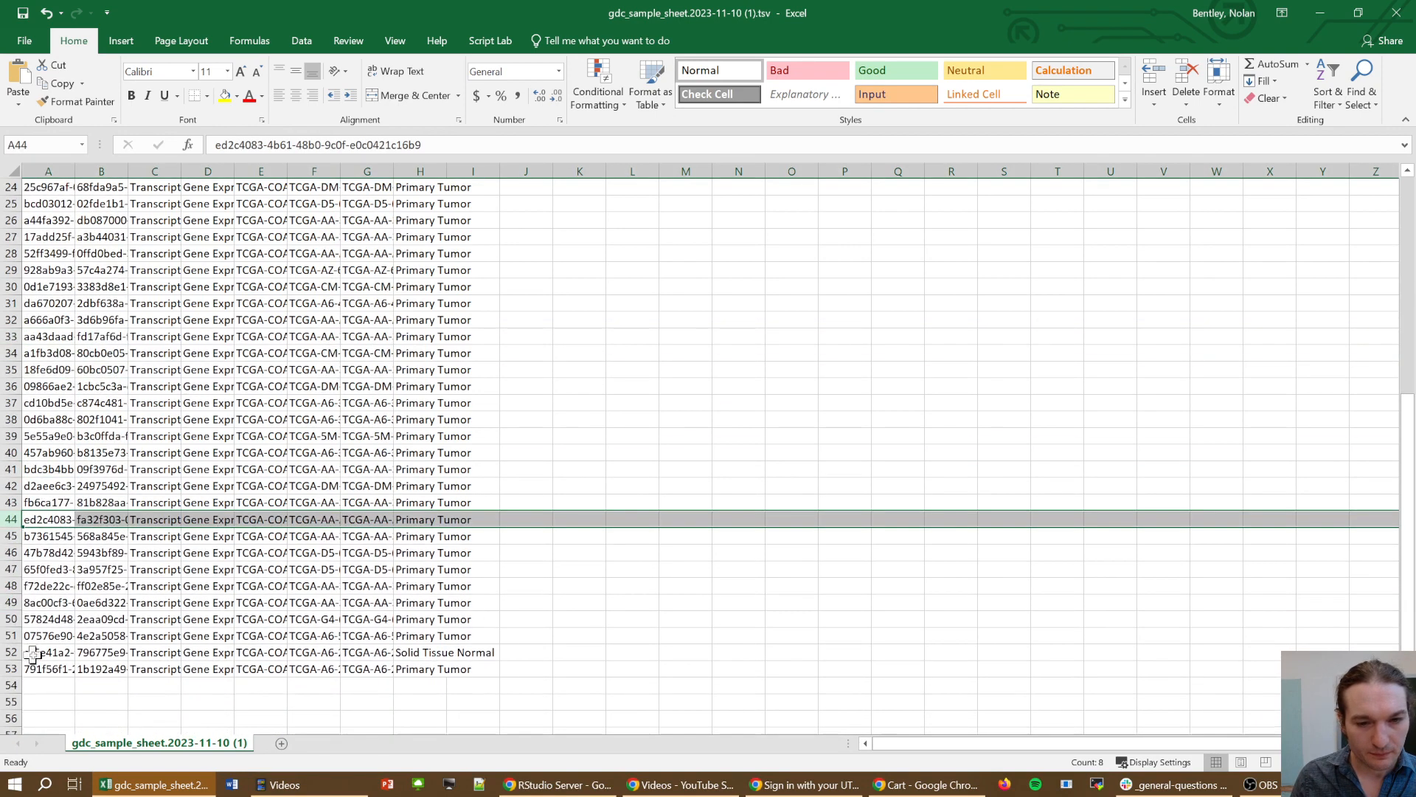
{"action": "left_click", "coordinate": [6, 652]}
{"action": "key", "text": "ctrl+minus"}
- Select the Case ID entries from F2 to the end of the data to check how many samples remain
{"action": "left_click", "coordinate": [322, 452]}
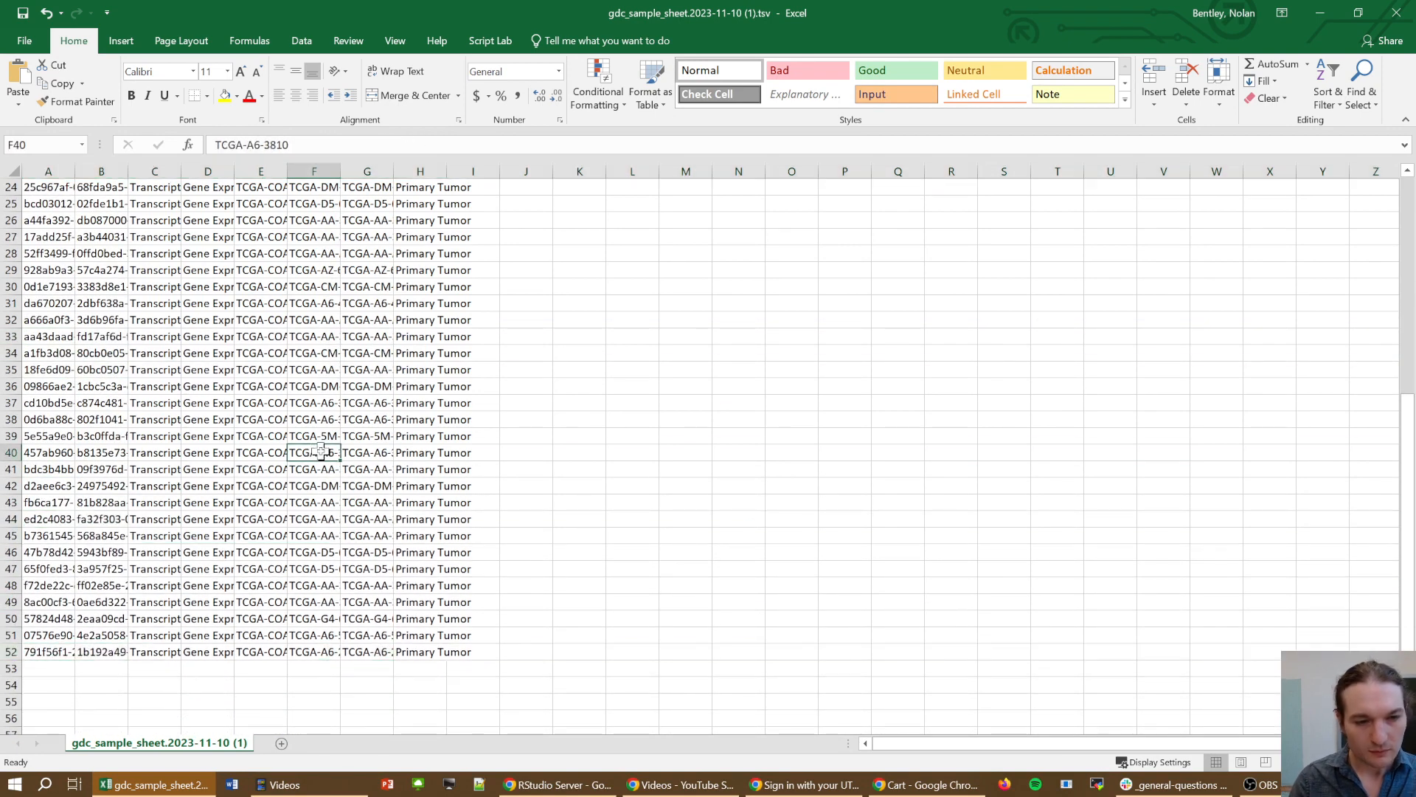
{"action": "key", "text": "ctrl+Up"}
{"action": "key", "text": "Down"}
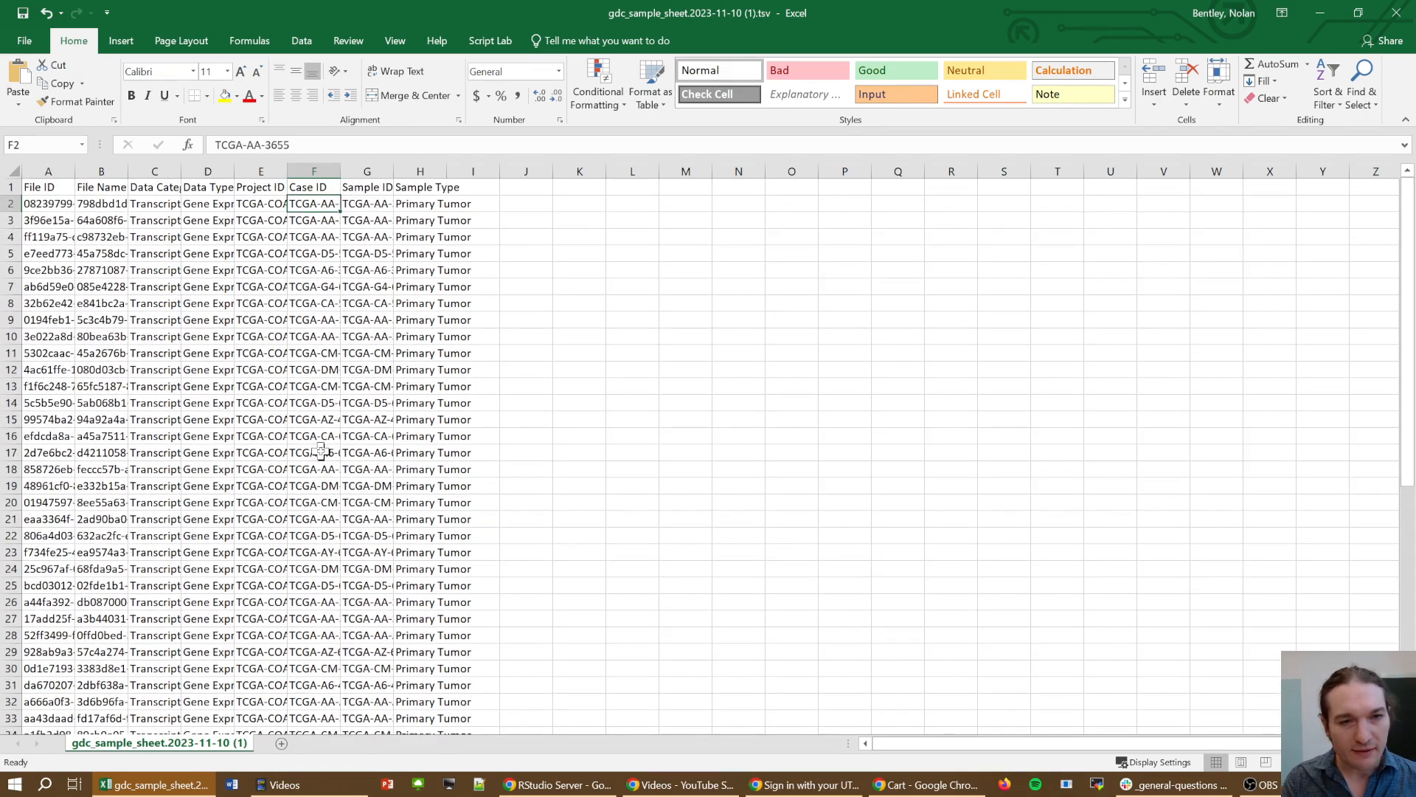
{"action": "key", "text": "ctrl+shift+Down"}
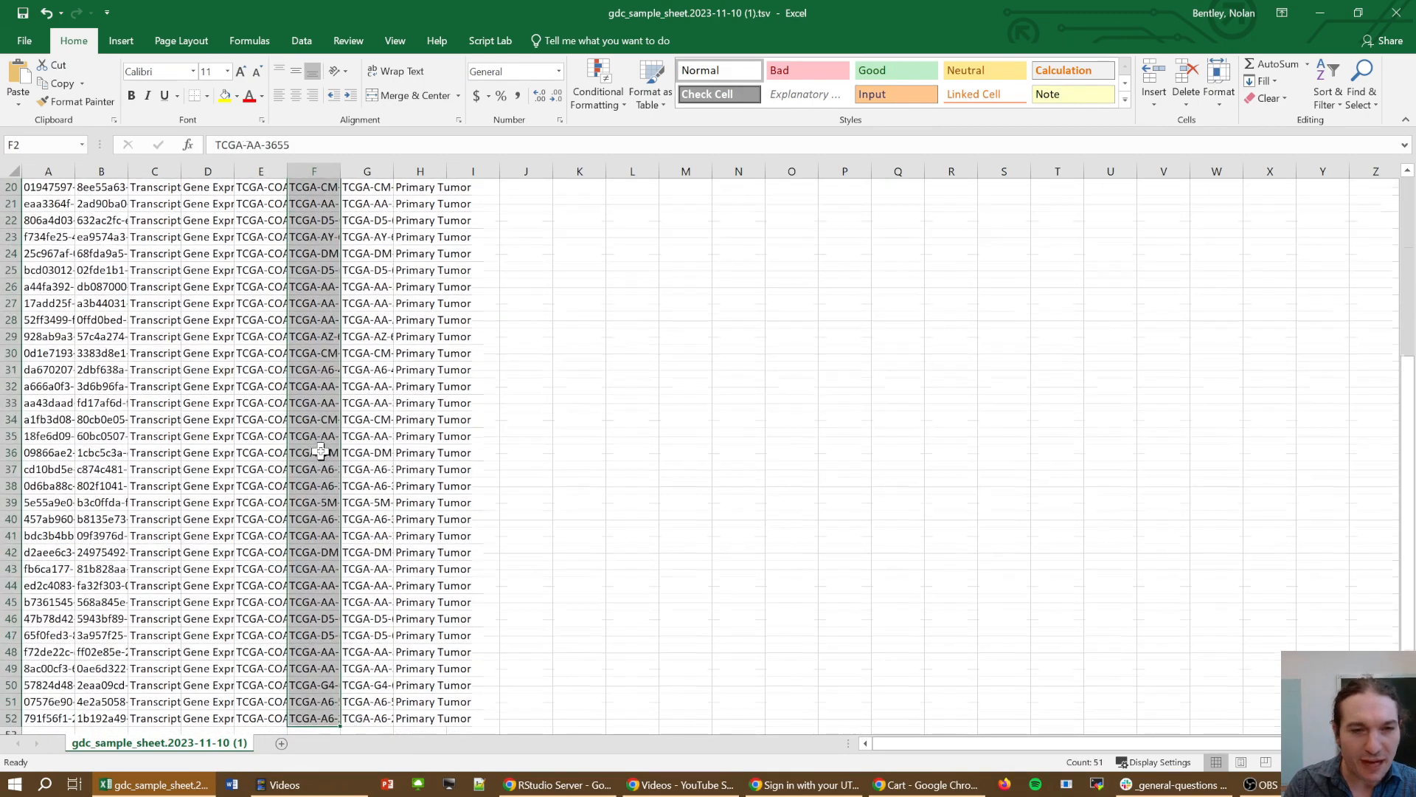
{"action": "key", "text": "ctrl+Up"}
{"action": "key", "text": "Down"}
{"action": "key", "text": "ctrl+shift+Down"}
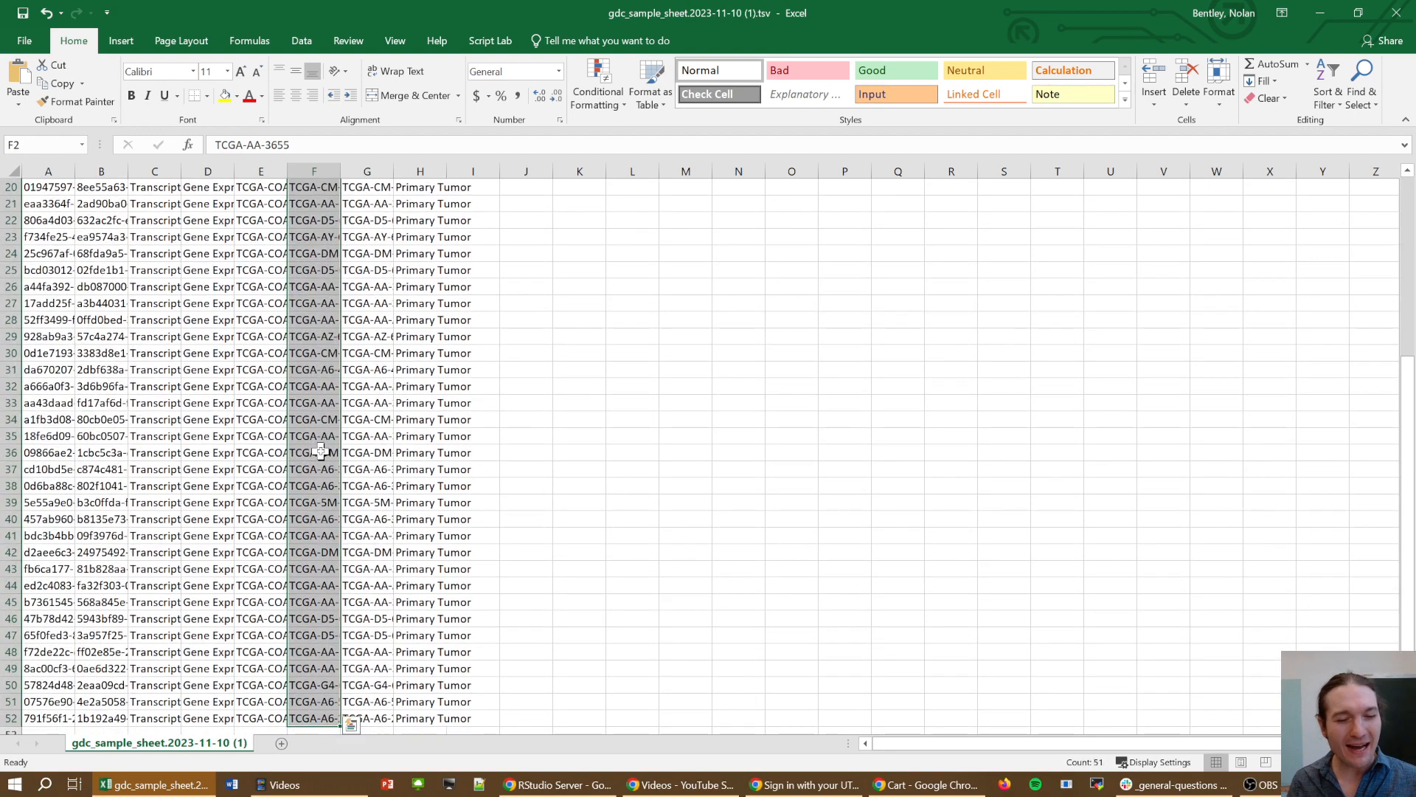
{"action": "key", "text": "ctrl+Up"}
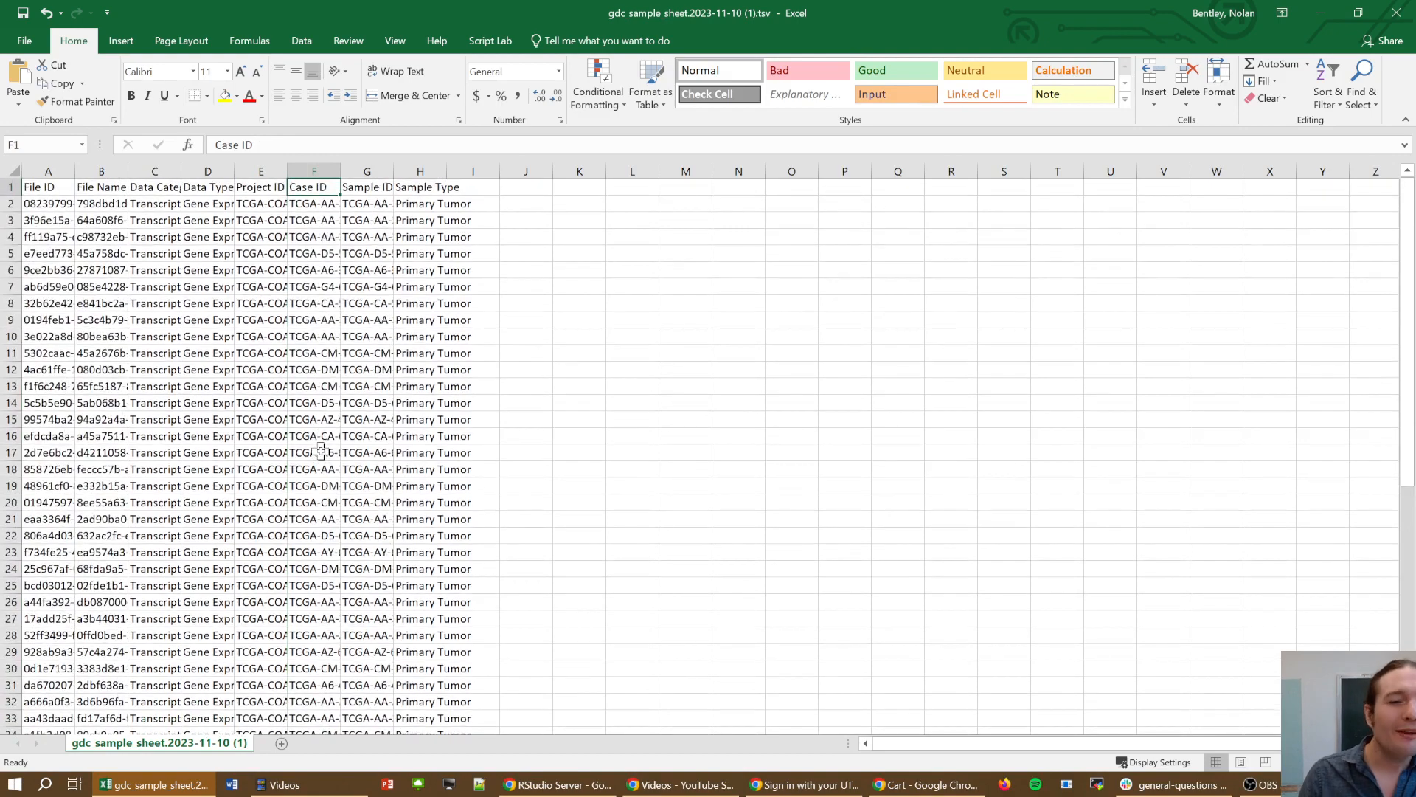
- Copy the sample rows A2:H52 and paste them directly below the data, starting at A53
{"action": "key", "text": "Down"}
{"action": "key", "text": "Right"}
{"action": "key", "text": "Right"}
{"action": "key", "text": "ctrl+shift+Left"}
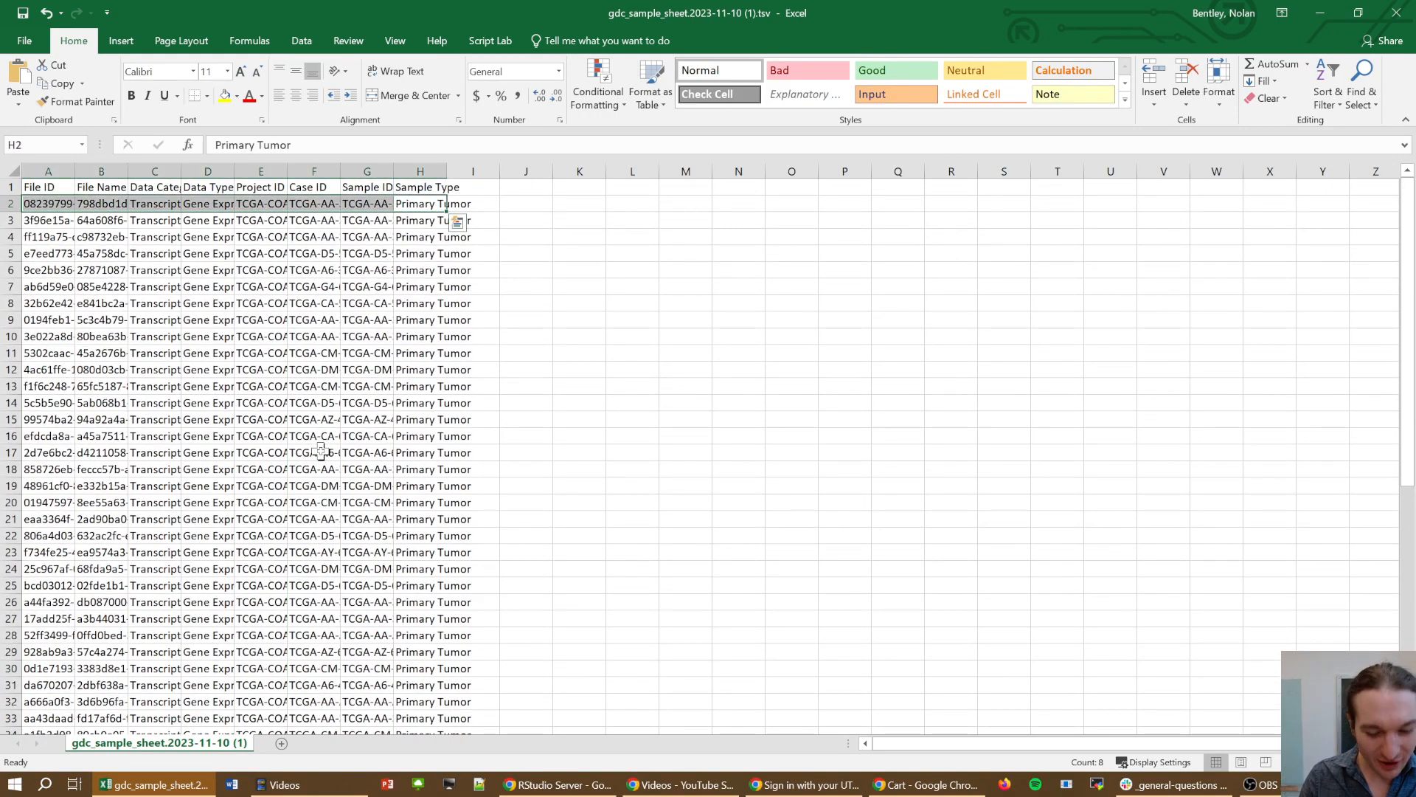
{"action": "key", "text": "ctrl+shift+Down"}
{"action": "key", "text": "ctrl+c"}
{"action": "key", "text": "Down"}
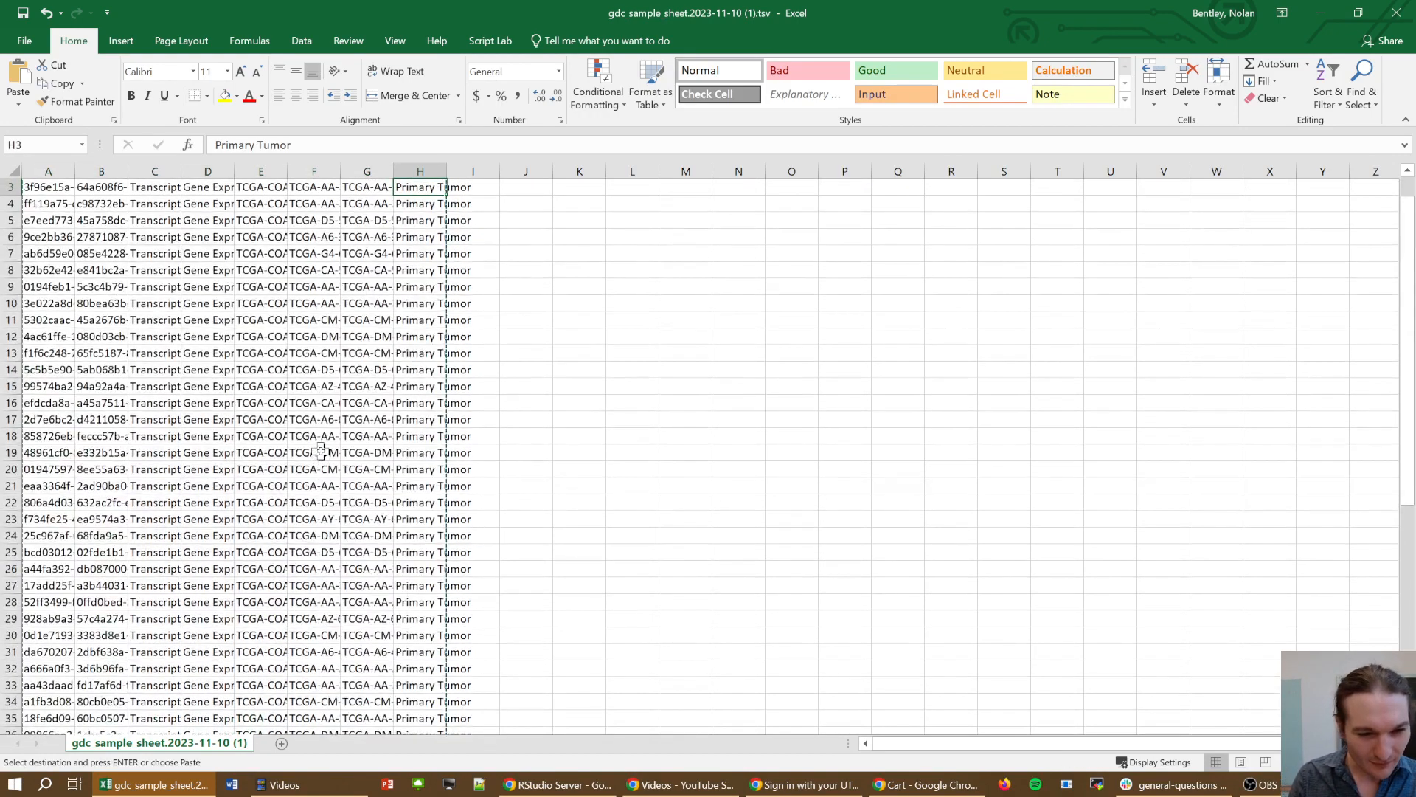
{"action": "key", "text": "ctrl+Down"}
{"action": "key", "text": "Down"}
{"action": "key", "text": "ctrl+Left"}
{"action": "key", "text": "ctrl+v"}
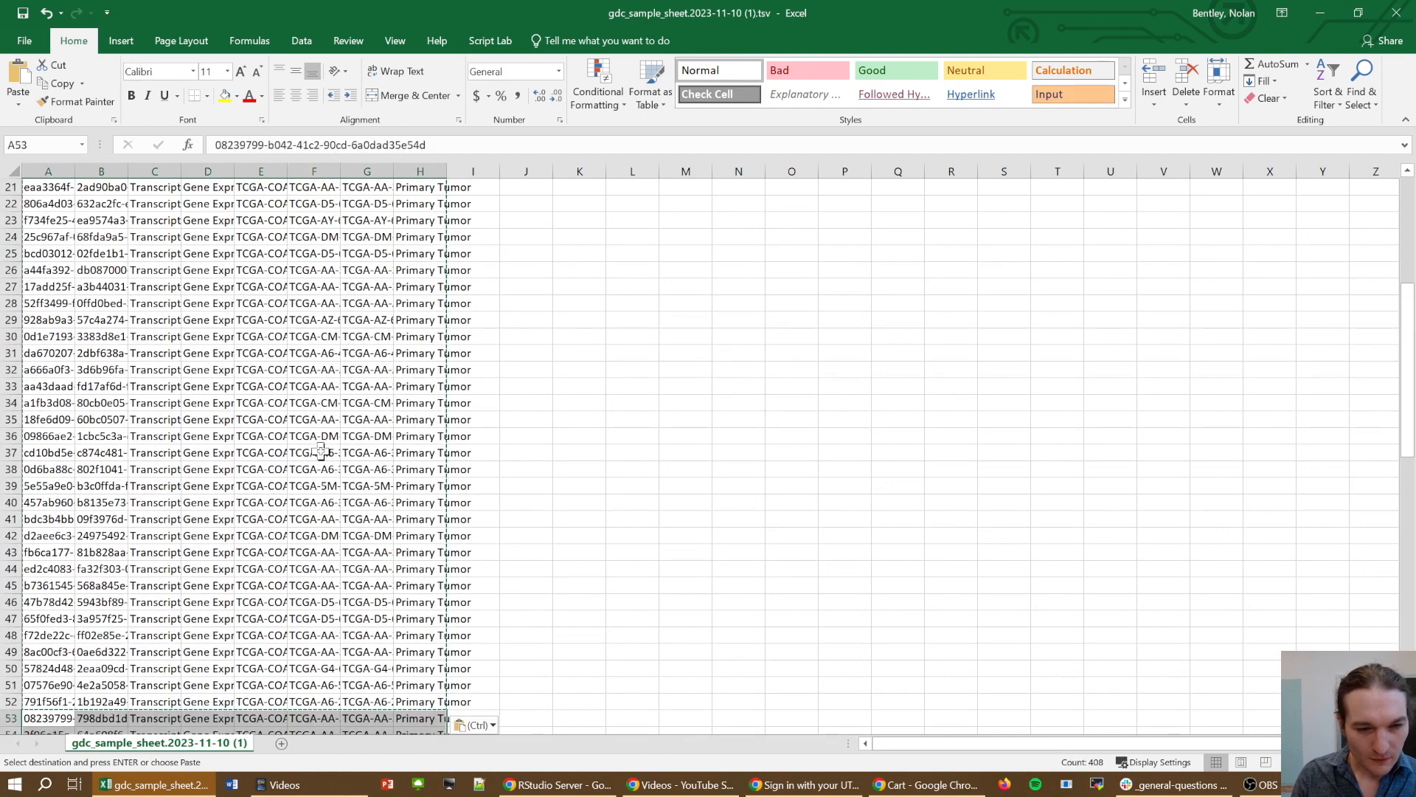
{"action": "key", "text": "Right"}
{"action": "key", "text": "ctrl+Right"}
{"action": "key", "text": "ctrl+Down"}
{"action": "key", "text": "ctrl+shift+Up"}
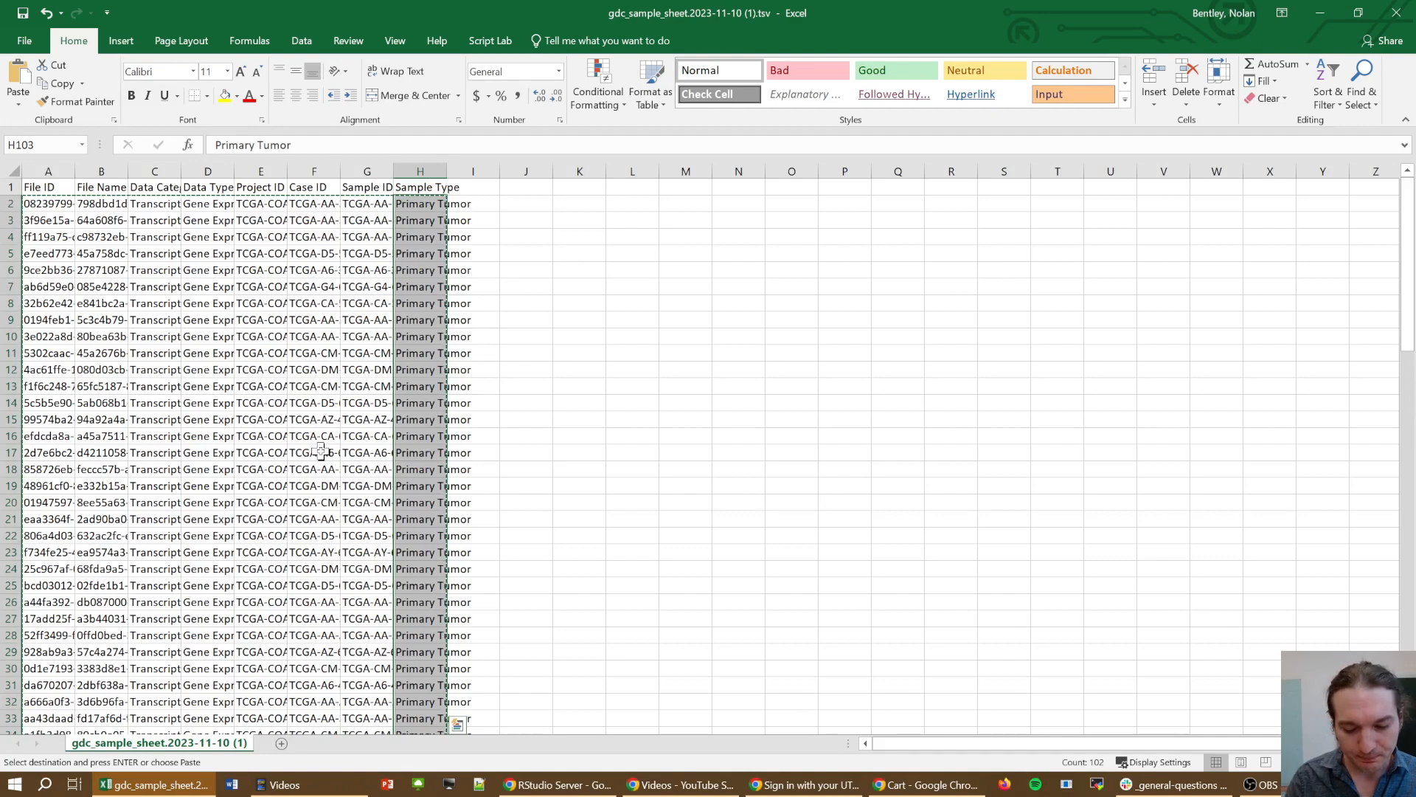
{"action": "key", "text": "Right"}
{"action": "key", "text": "ctrl+Up"}
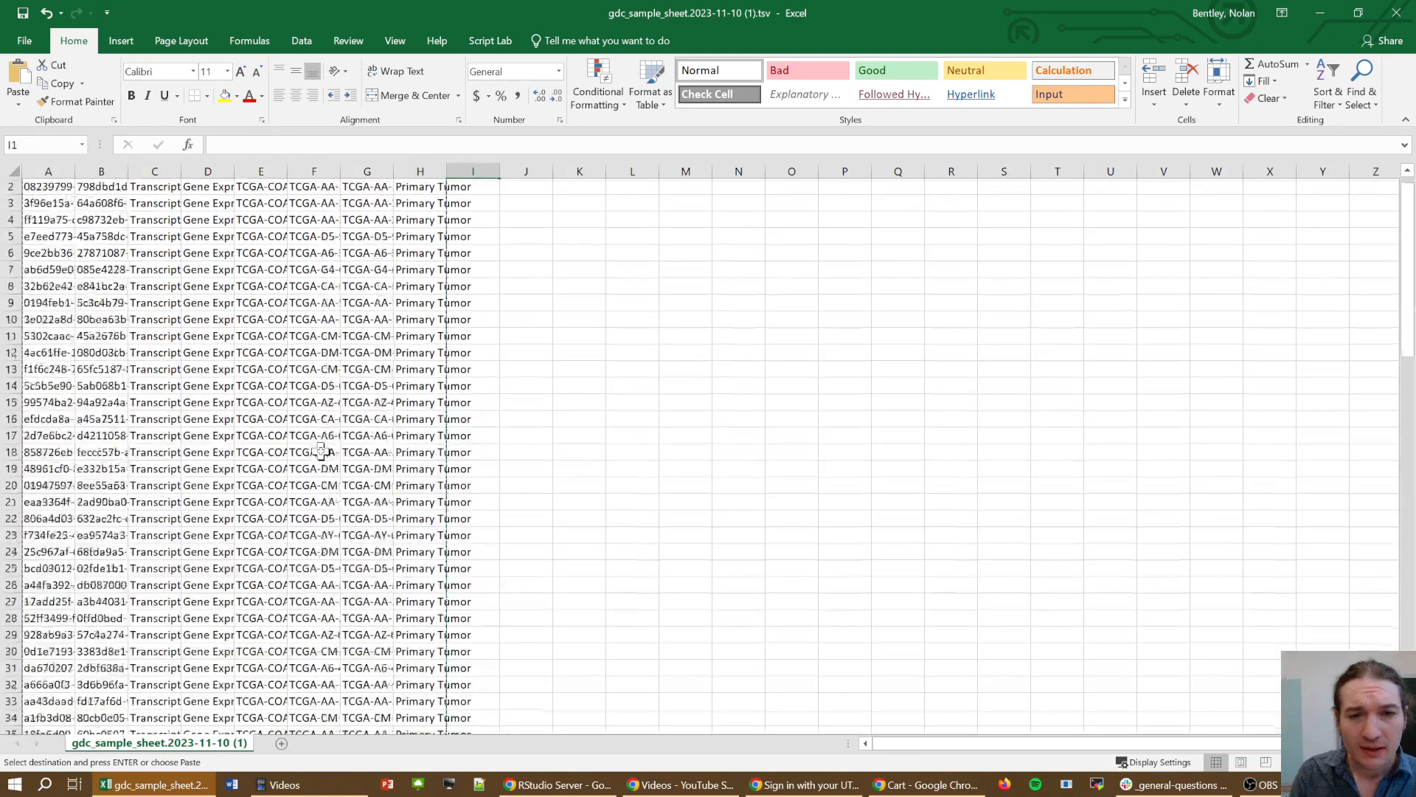
{"action": "type", "text": "=reand"}
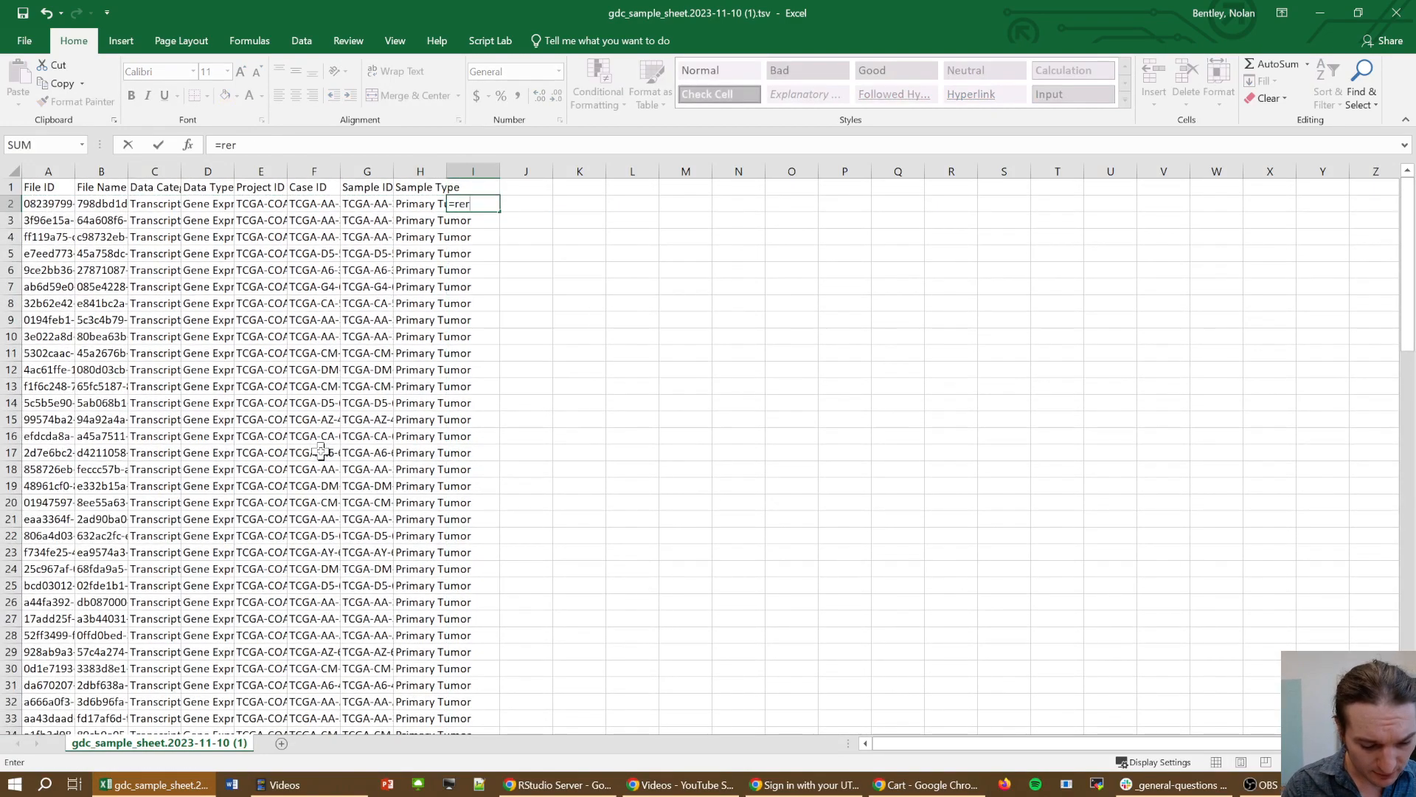
{"action": "key", "text": "BackSpace"}
{"action": "key", "text": "BackSpace"}
{"action": "key", "text": "BackSpace"}
{"action": "key", "text": "BackSpace"}
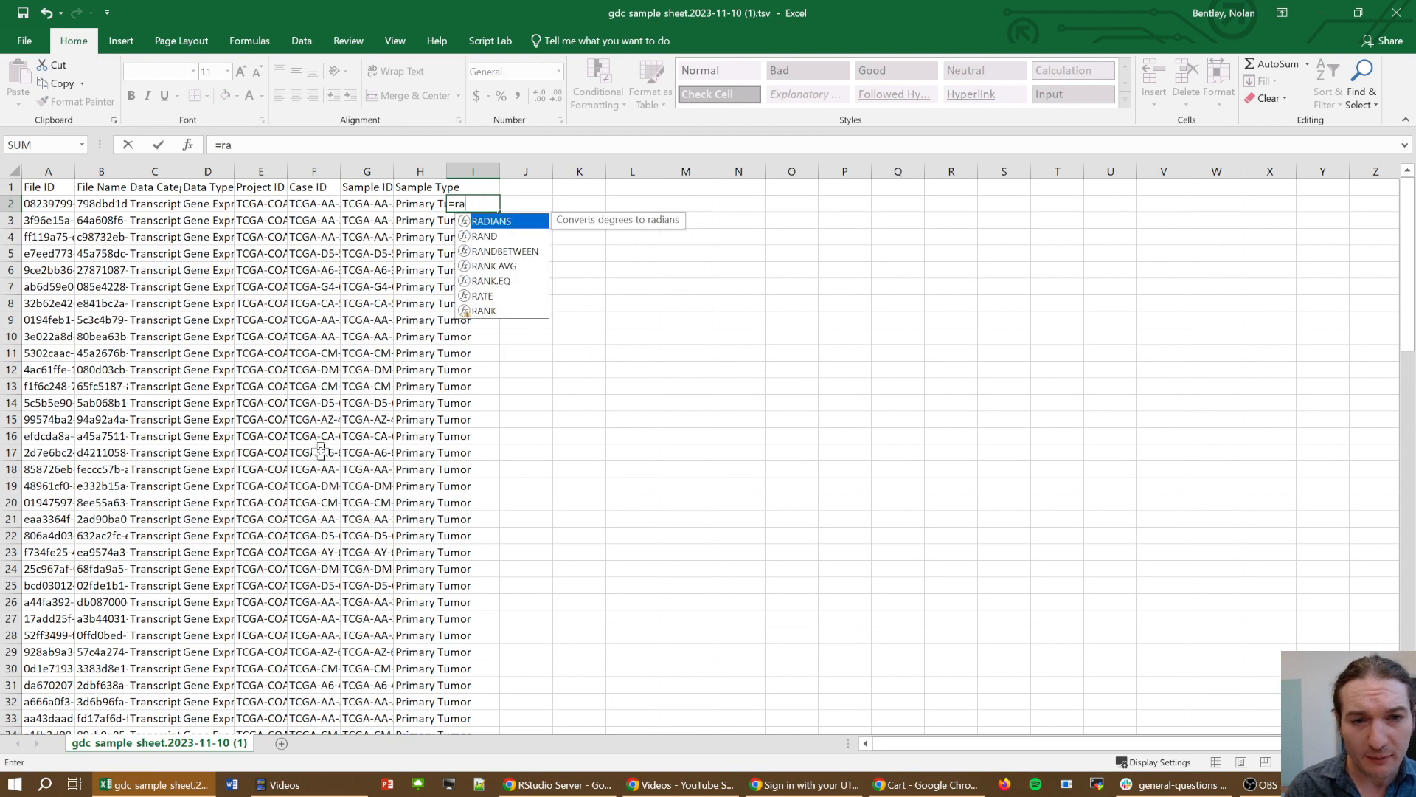
{"action": "type", "text": "and()"}
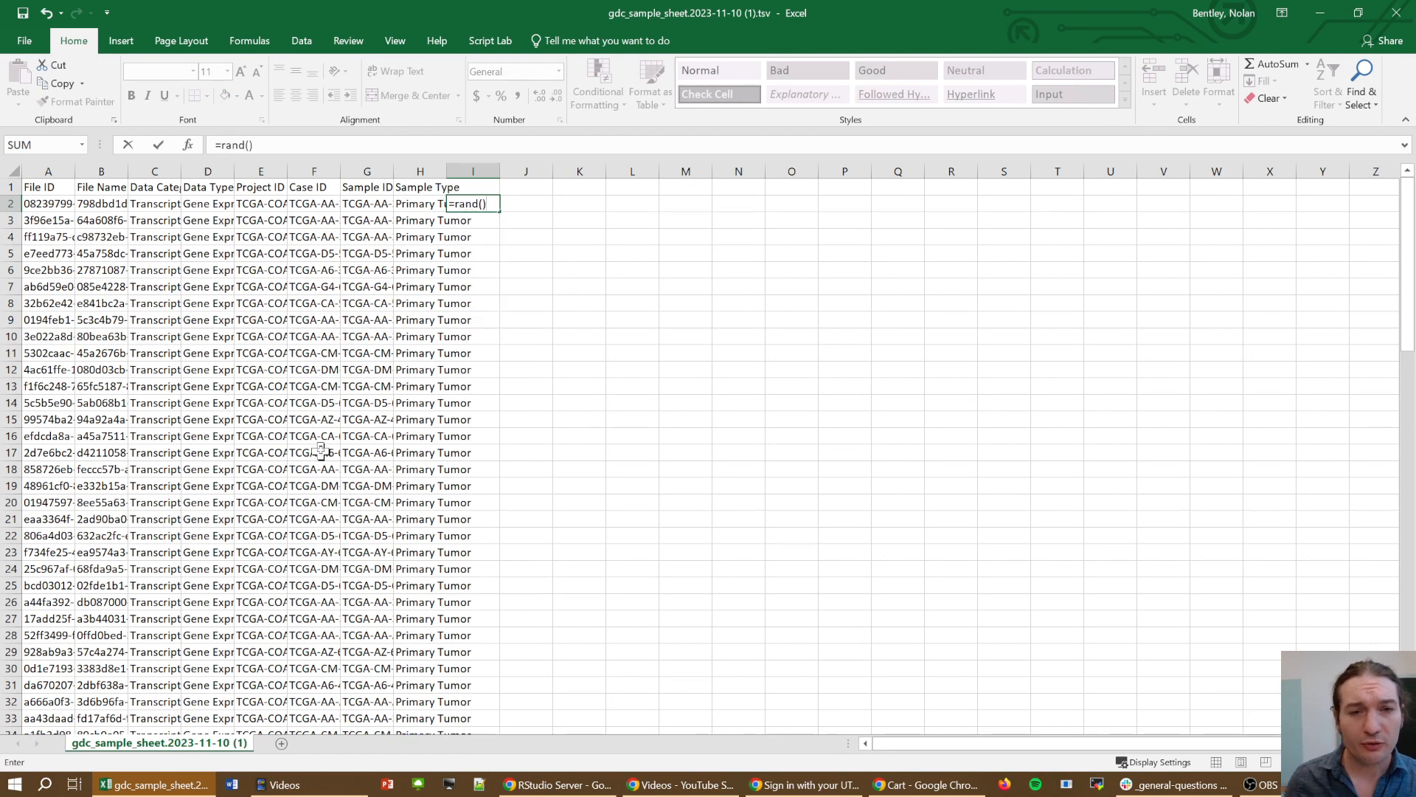
{"action": "key", "text": "F9"}
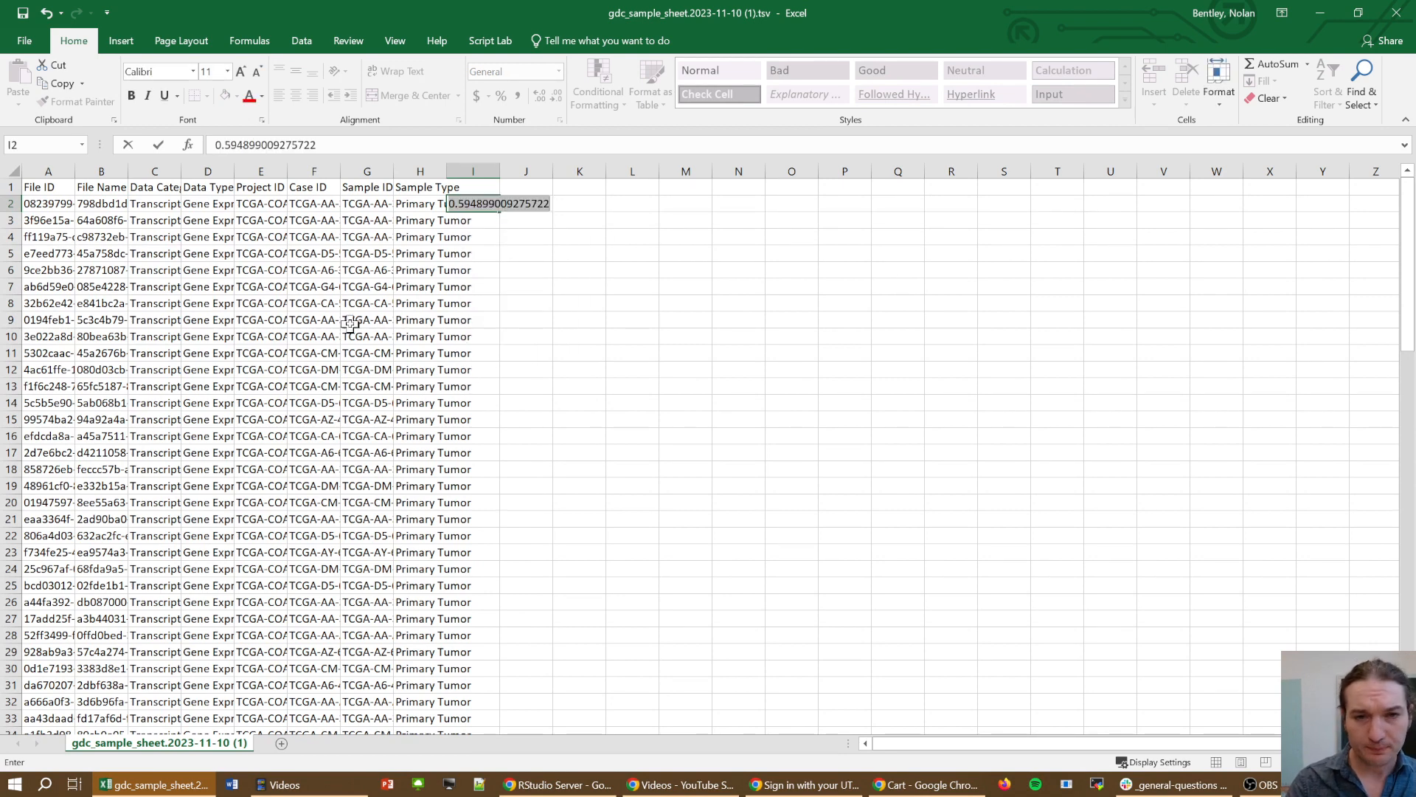
{"action": "key", "text": "Escape"}
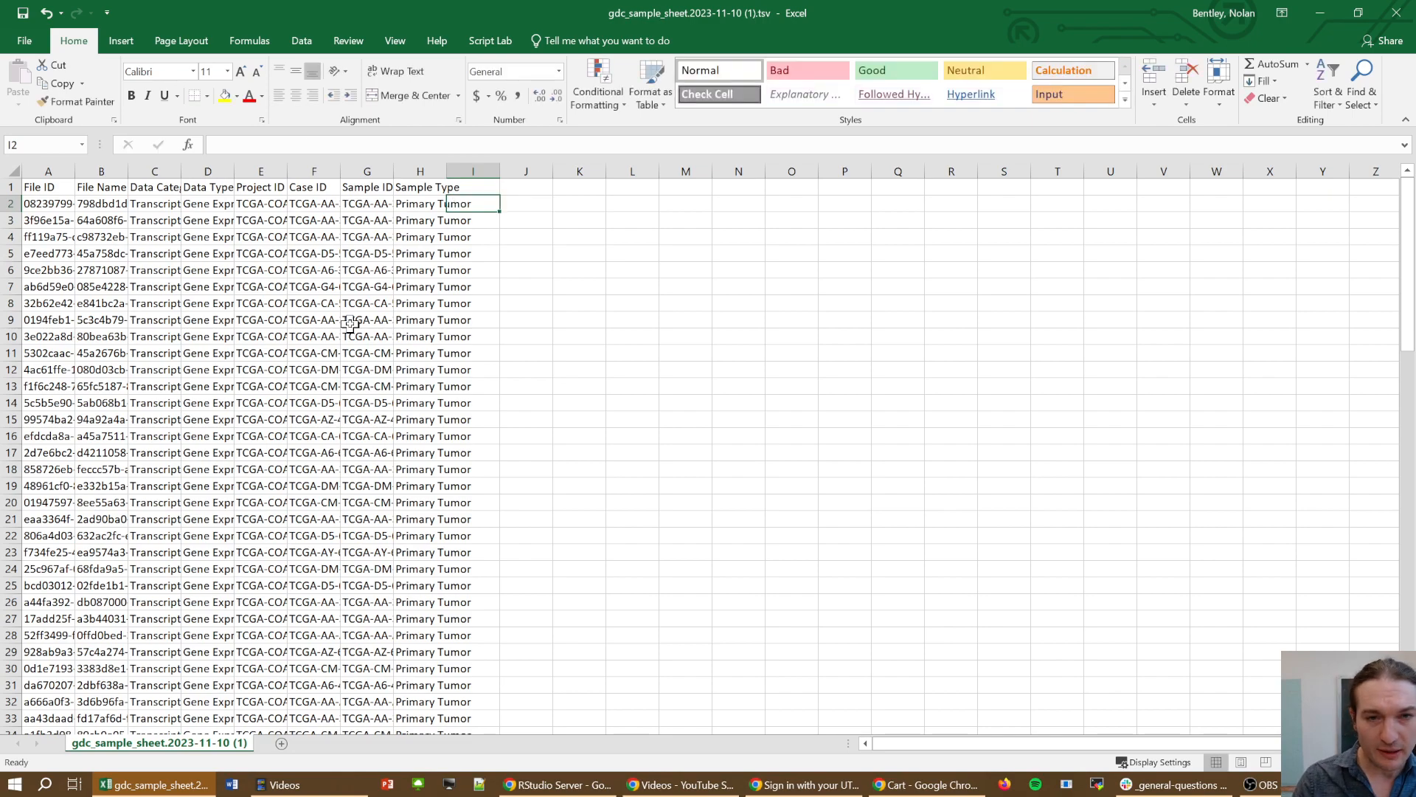
- Enter =RAND() in I2, fill it down beside all sample rows to I103, and recalculate the random numbers
{"action": "scroll", "coordinate": [351, 319], "scroll_direction": "up", "scroll_amount": 5}
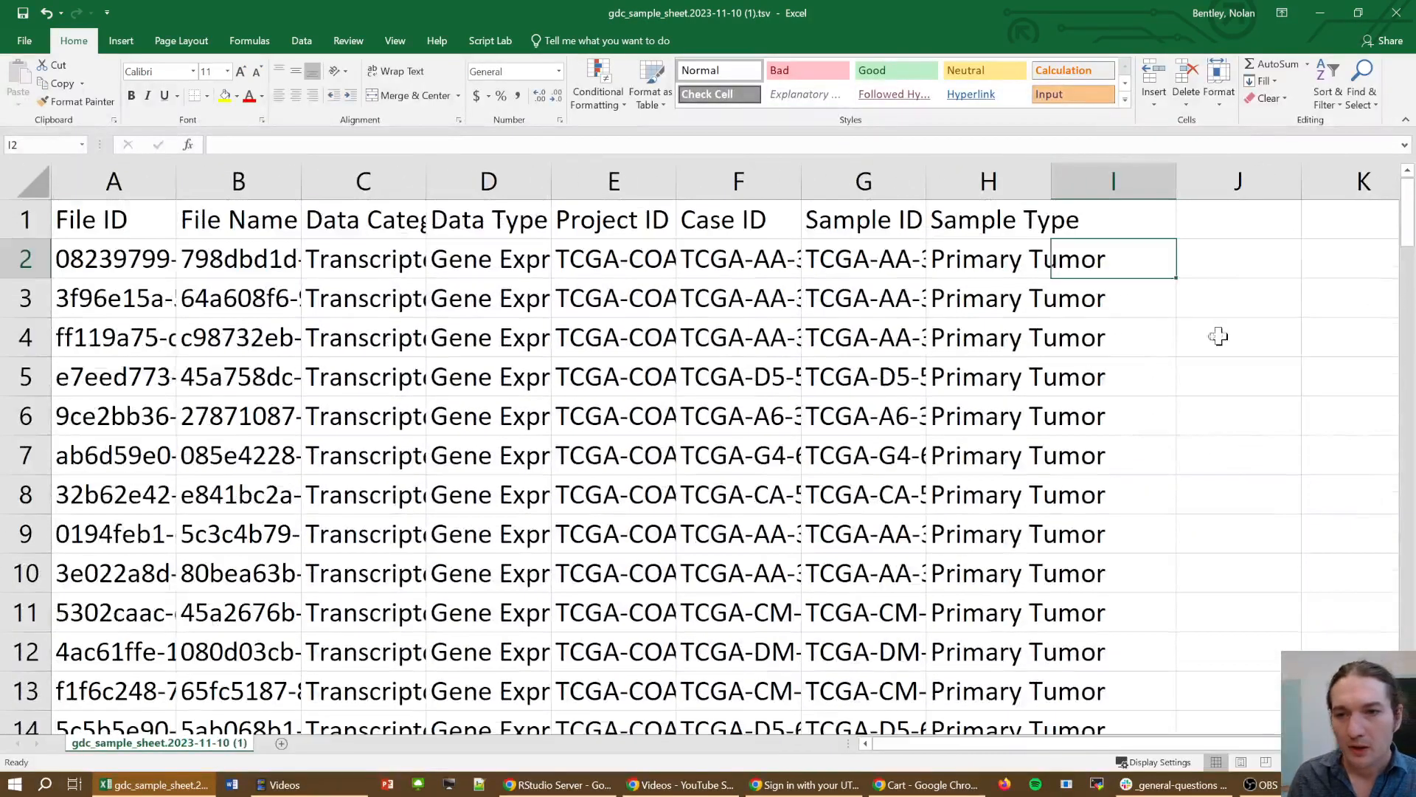
{"action": "type", "text": "="}
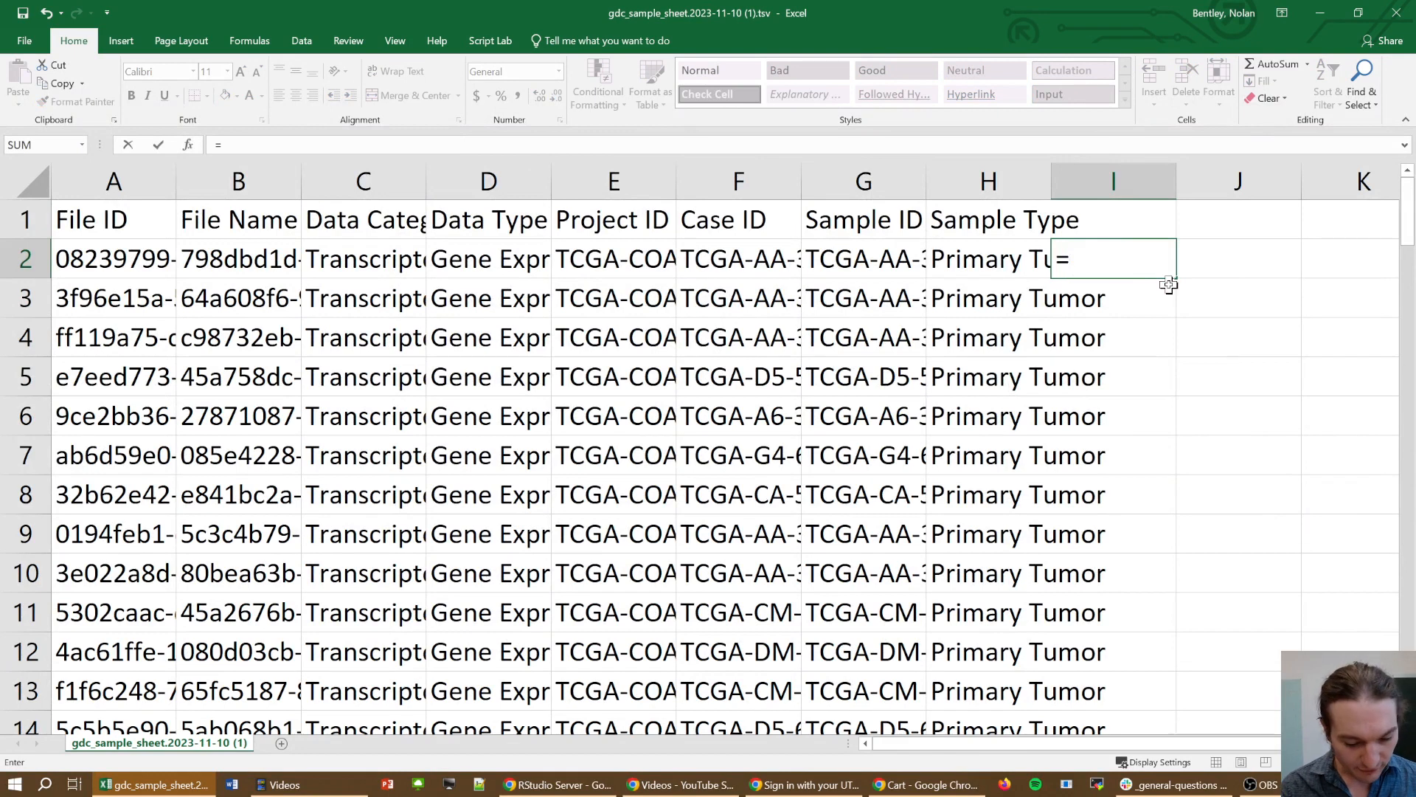
{"action": "type", "text": "rand"}
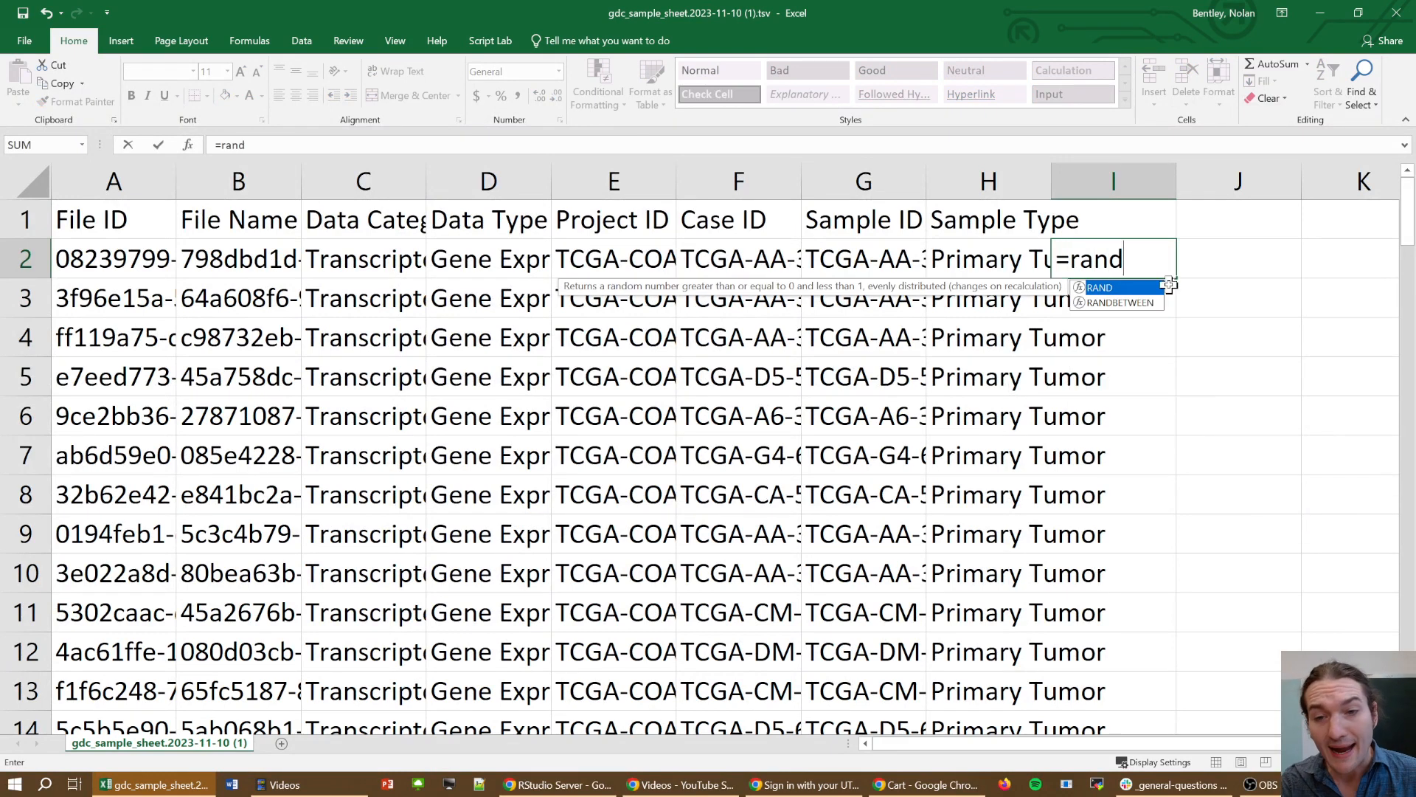
{"action": "type", "text": "()"}
{"action": "key", "text": "Return"}
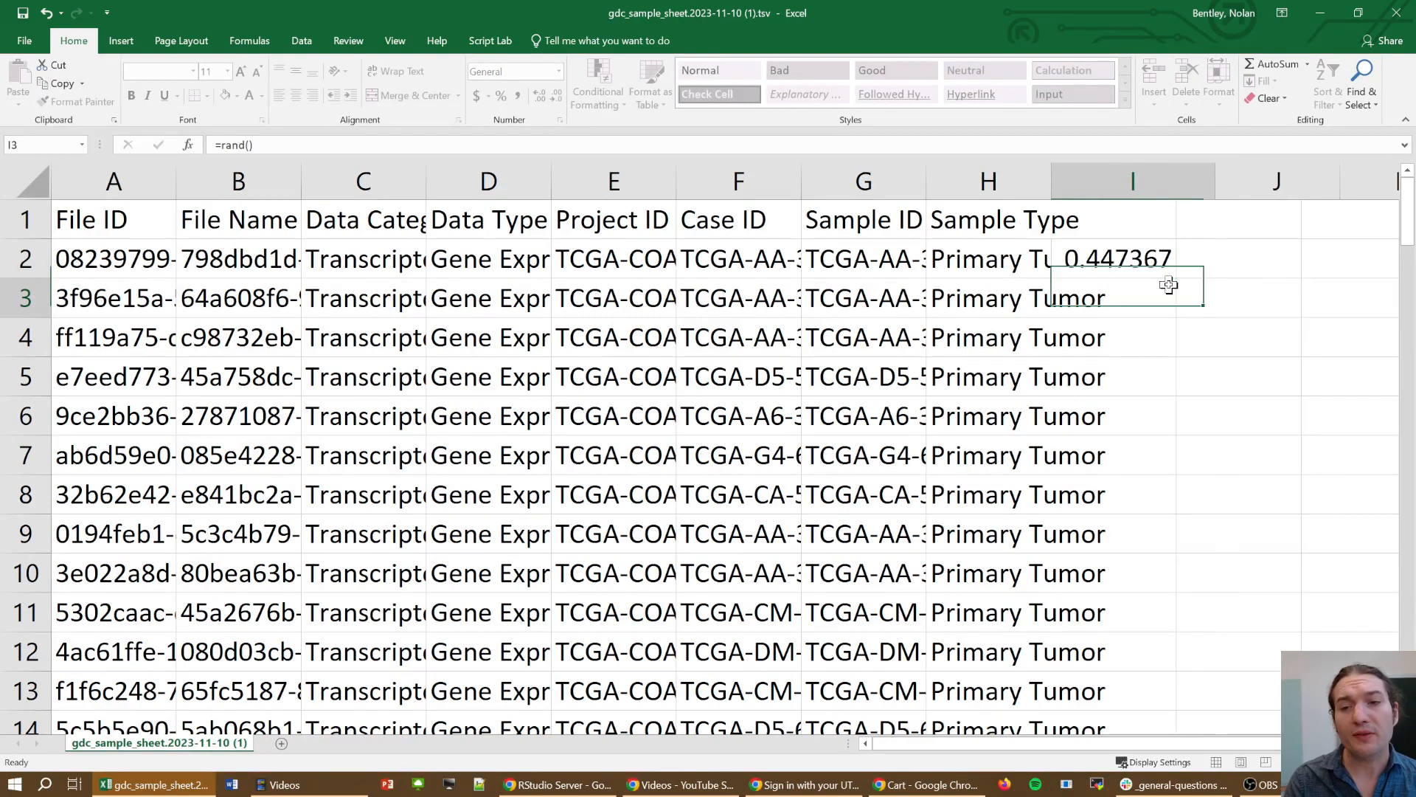
{"action": "left_click", "coordinate": [1180, 255]}
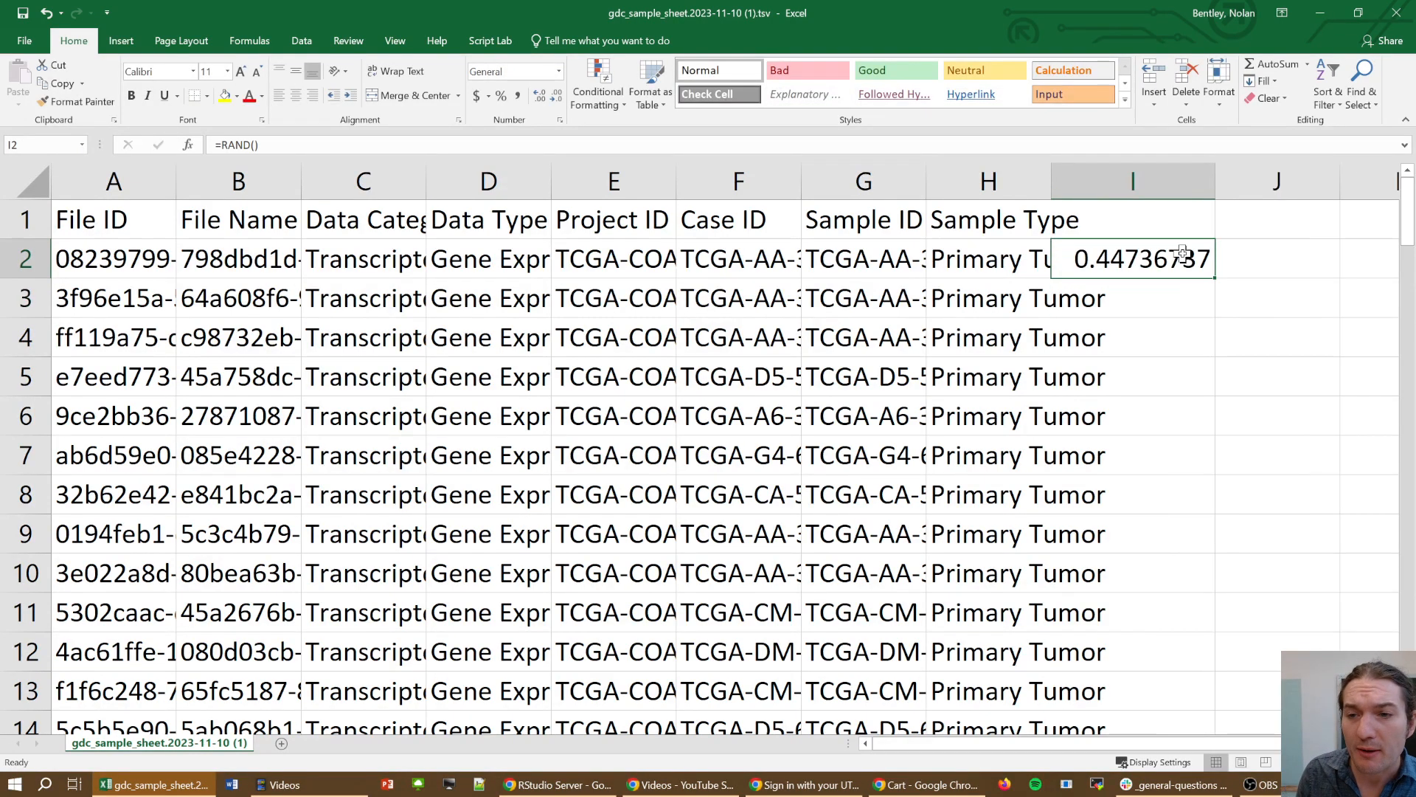
{"action": "double_click", "coordinate": [1216, 280]}
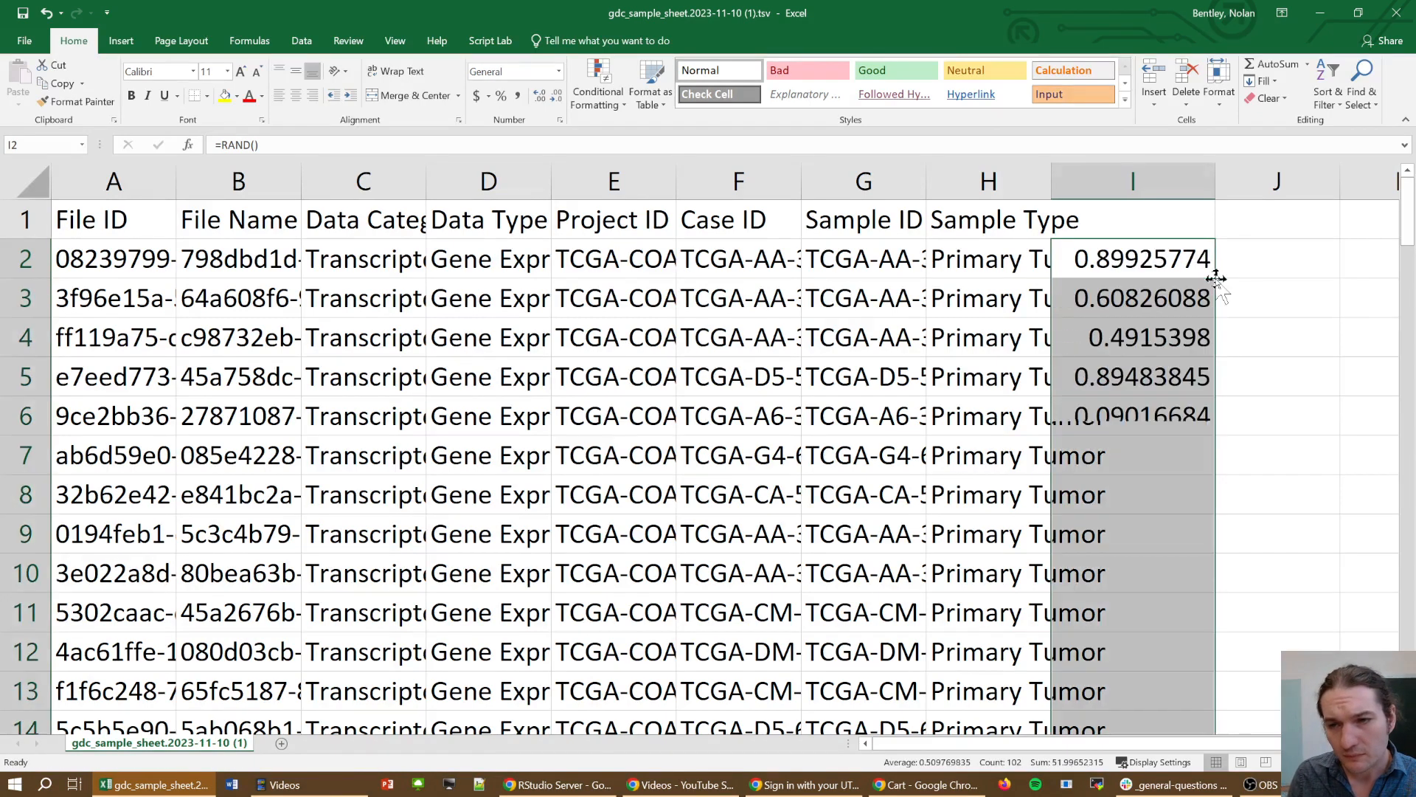
{"action": "left_click", "coordinate": [1195, 273]}
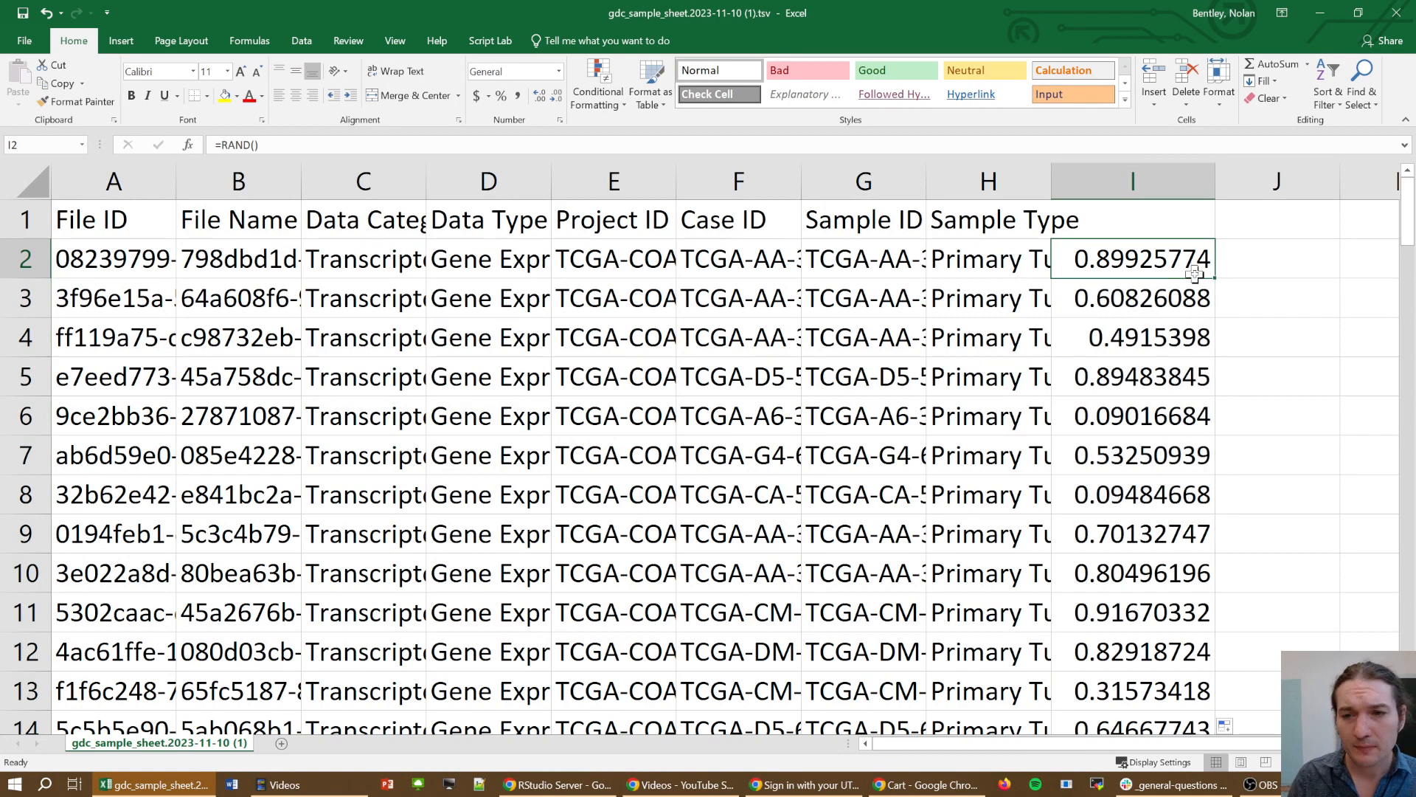
{"action": "key", "text": "ctrl+Down"}
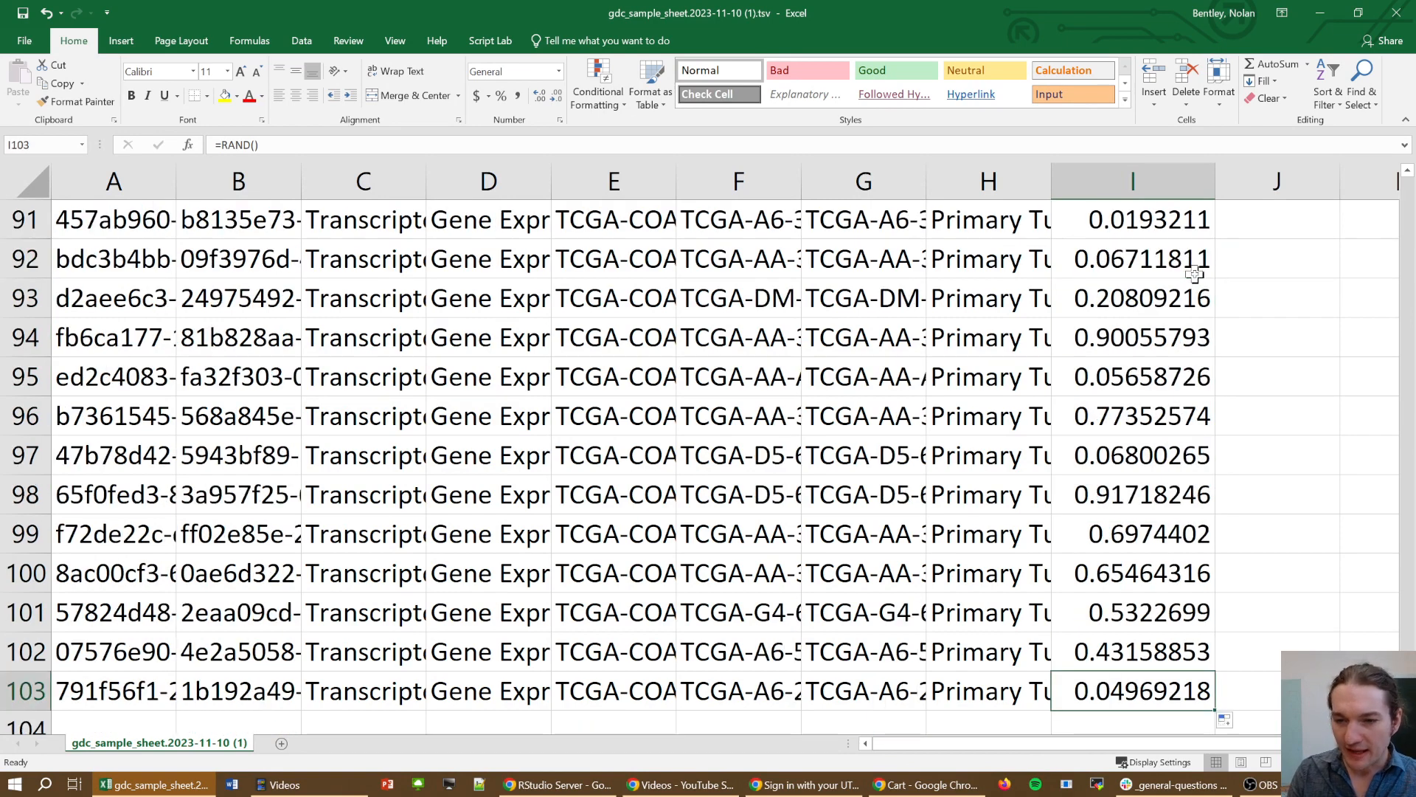
{"action": "key", "text": "F2"}
{"action": "key", "text": "Return"}
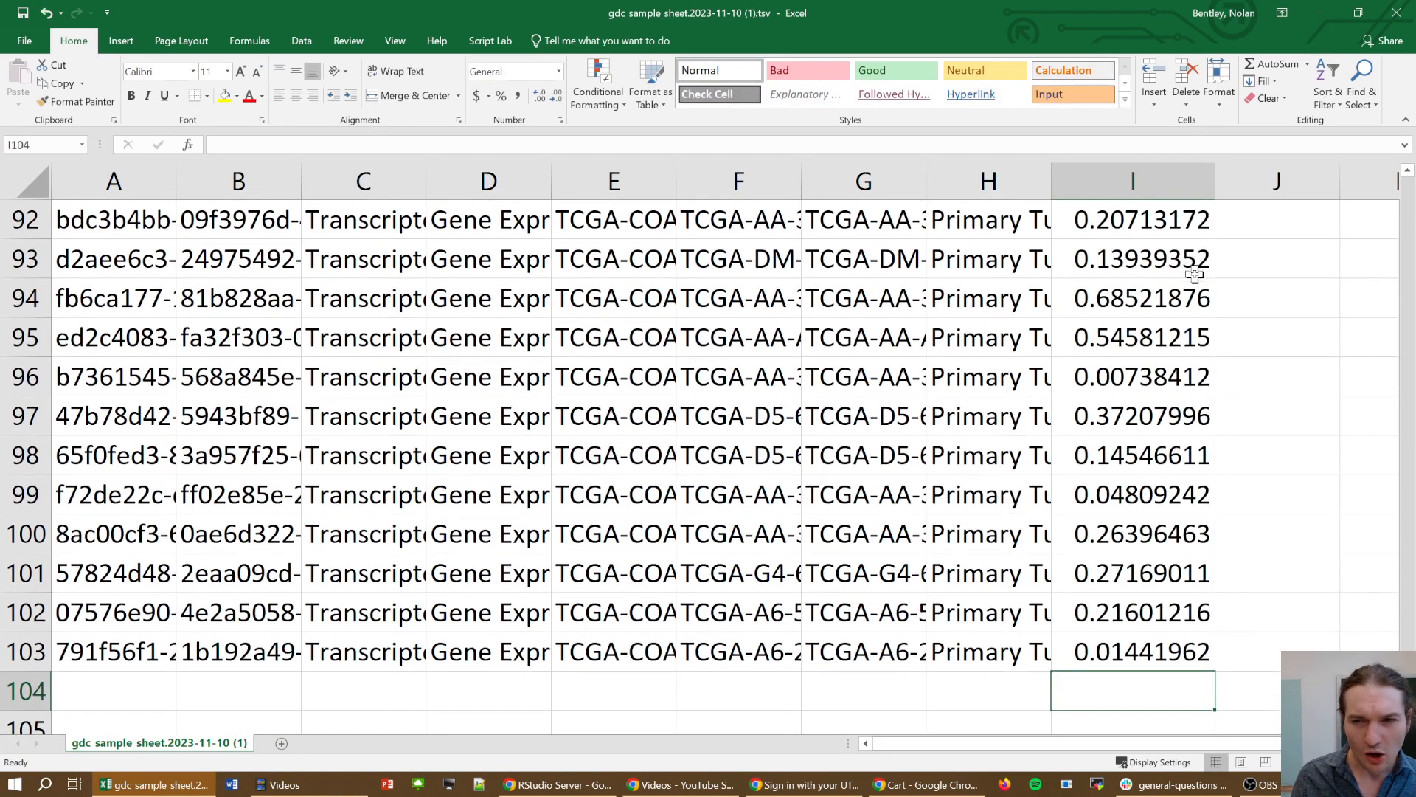
- Sort the whole table by Column I from smallest to largest, treating the first row as headers
{"action": "left_click", "coordinate": [1150, 299]}
{"action": "key", "text": "ctrl+a"}
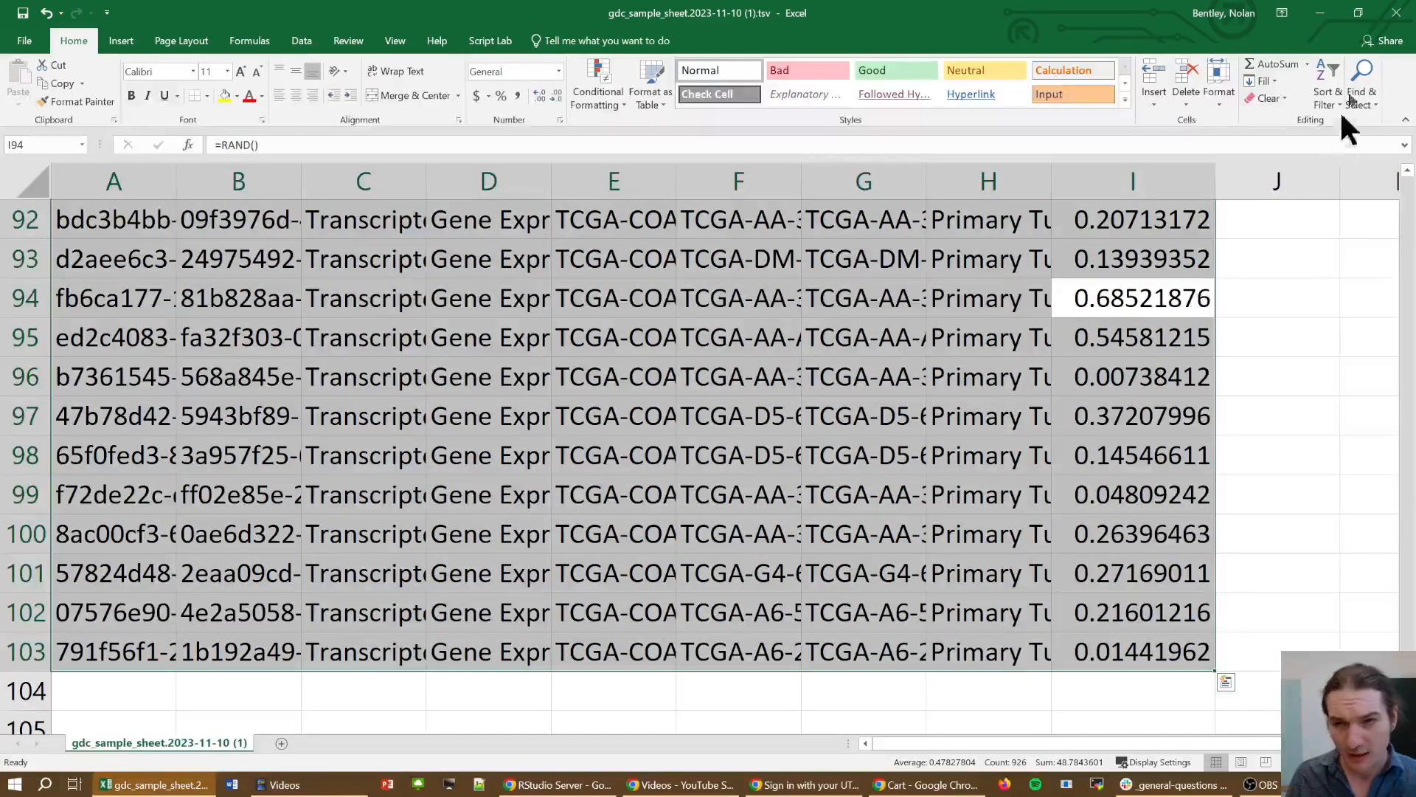
{"action": "left_click", "coordinate": [1326, 66]}
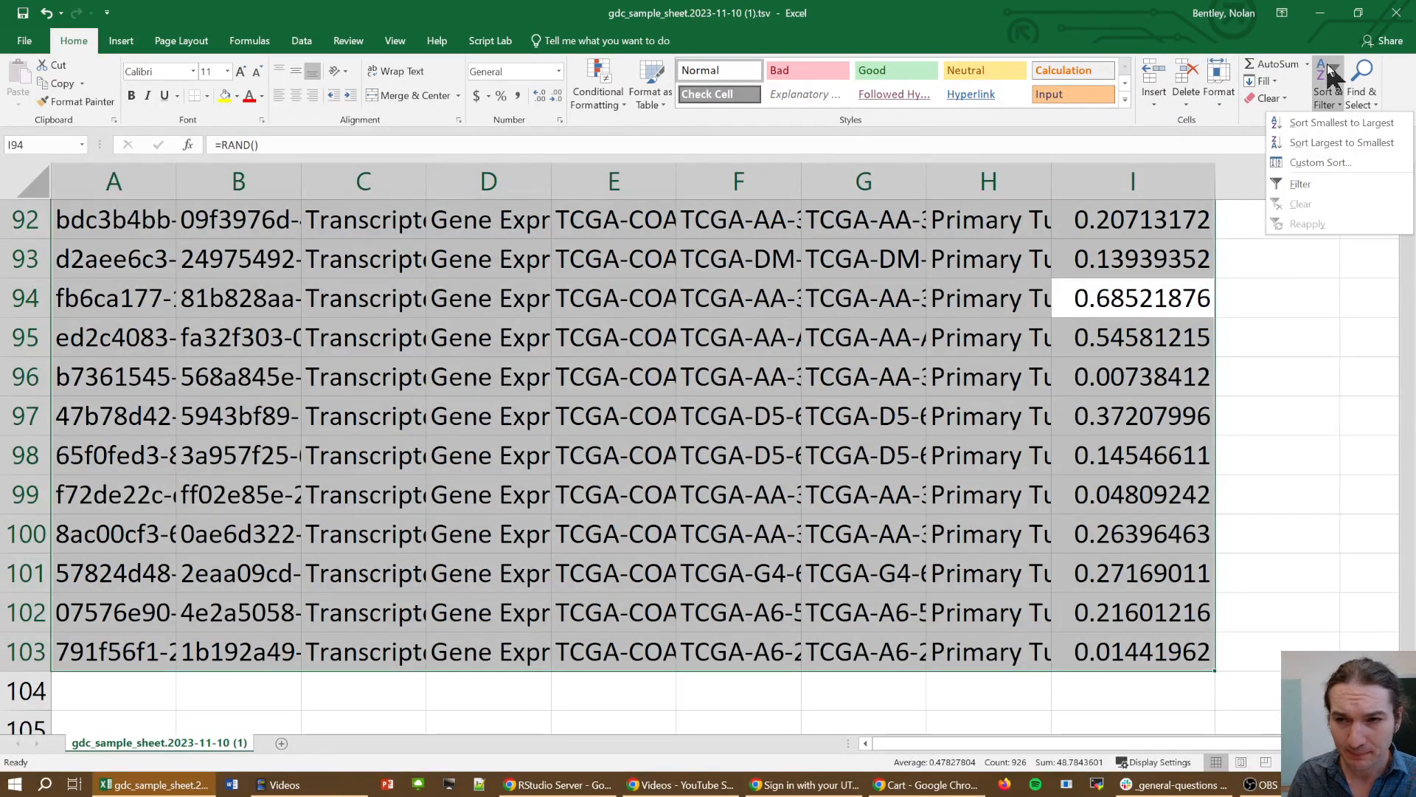
{"action": "left_click", "coordinate": [1341, 161]}
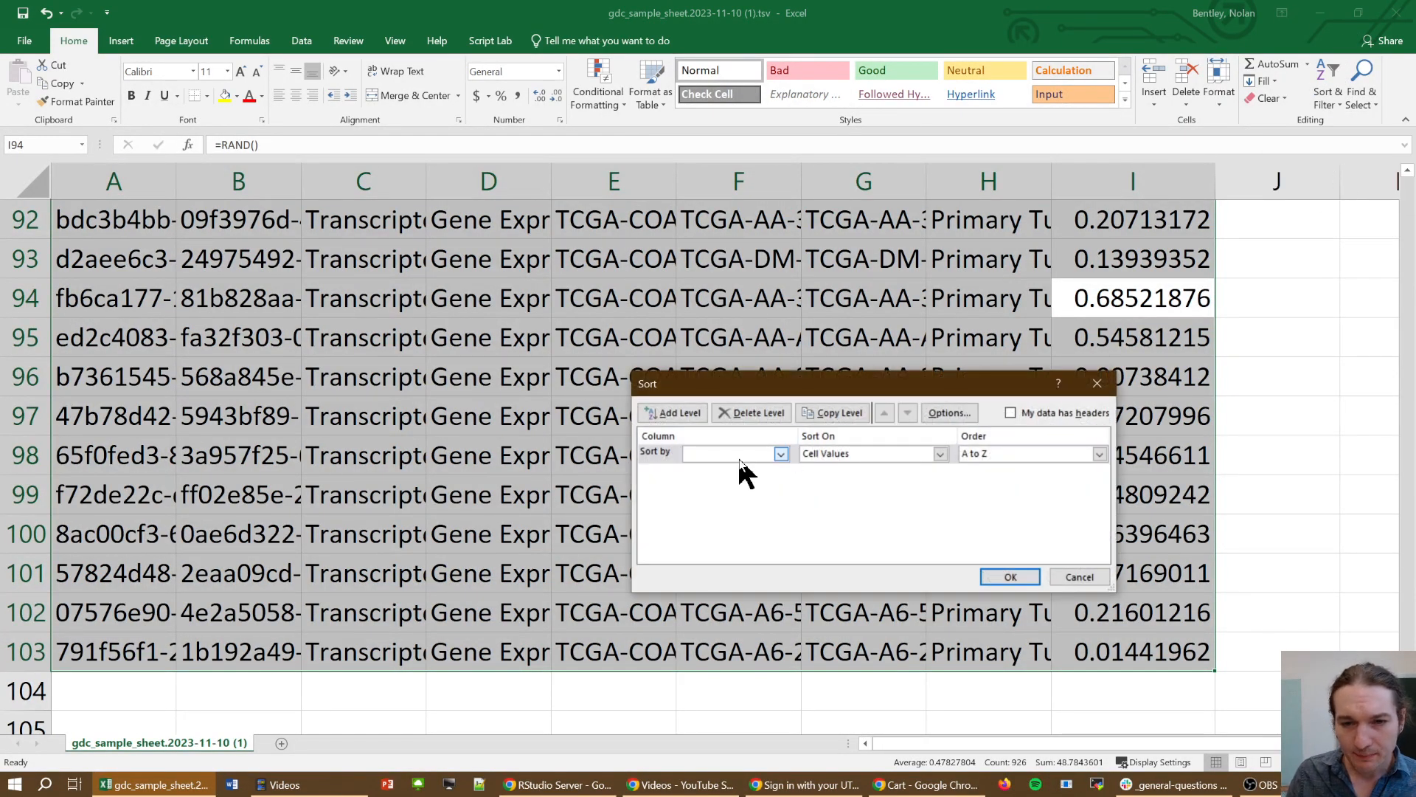
{"action": "left_click", "coordinate": [1010, 413]}
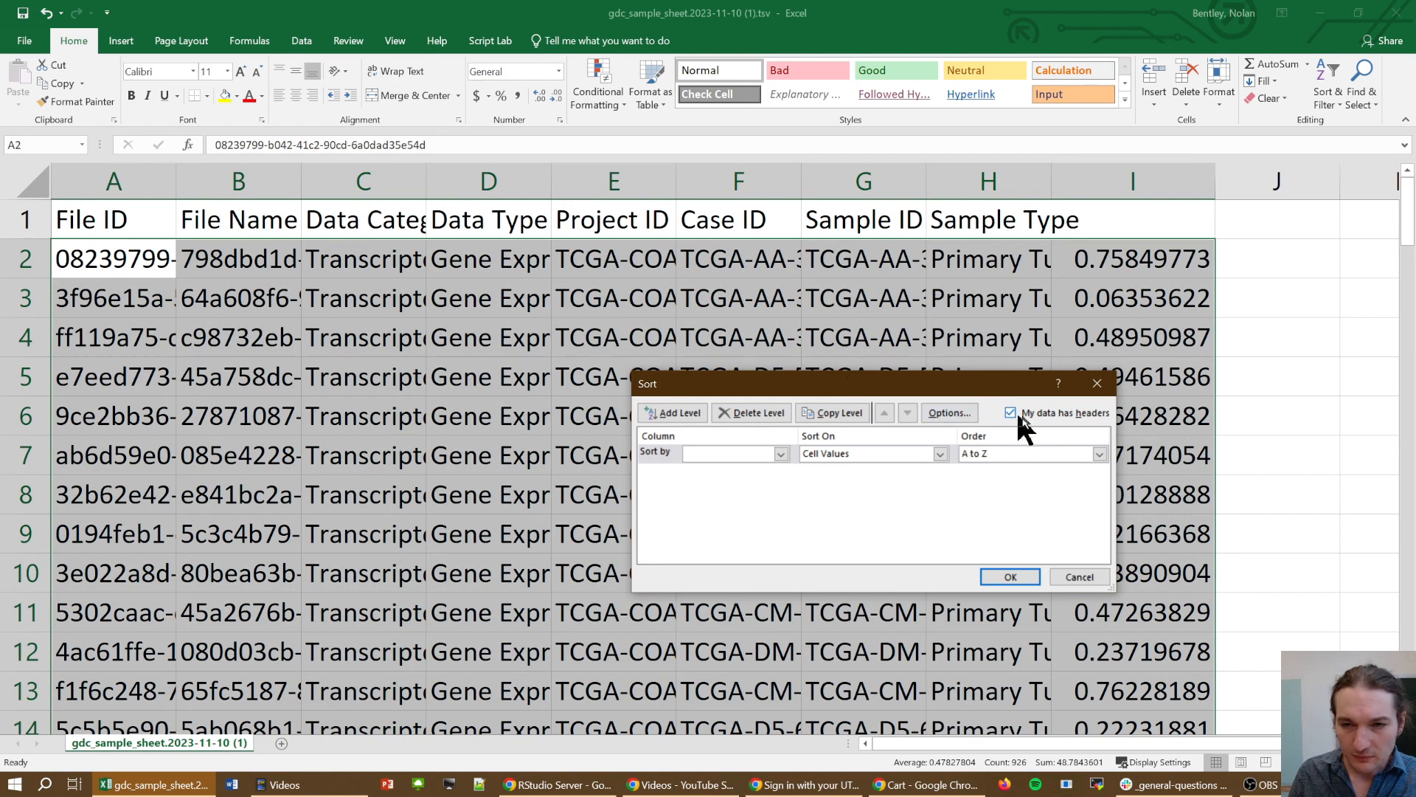
{"action": "left_click", "coordinate": [750, 454]}
{"action": "left_click", "coordinate": [744, 559]}
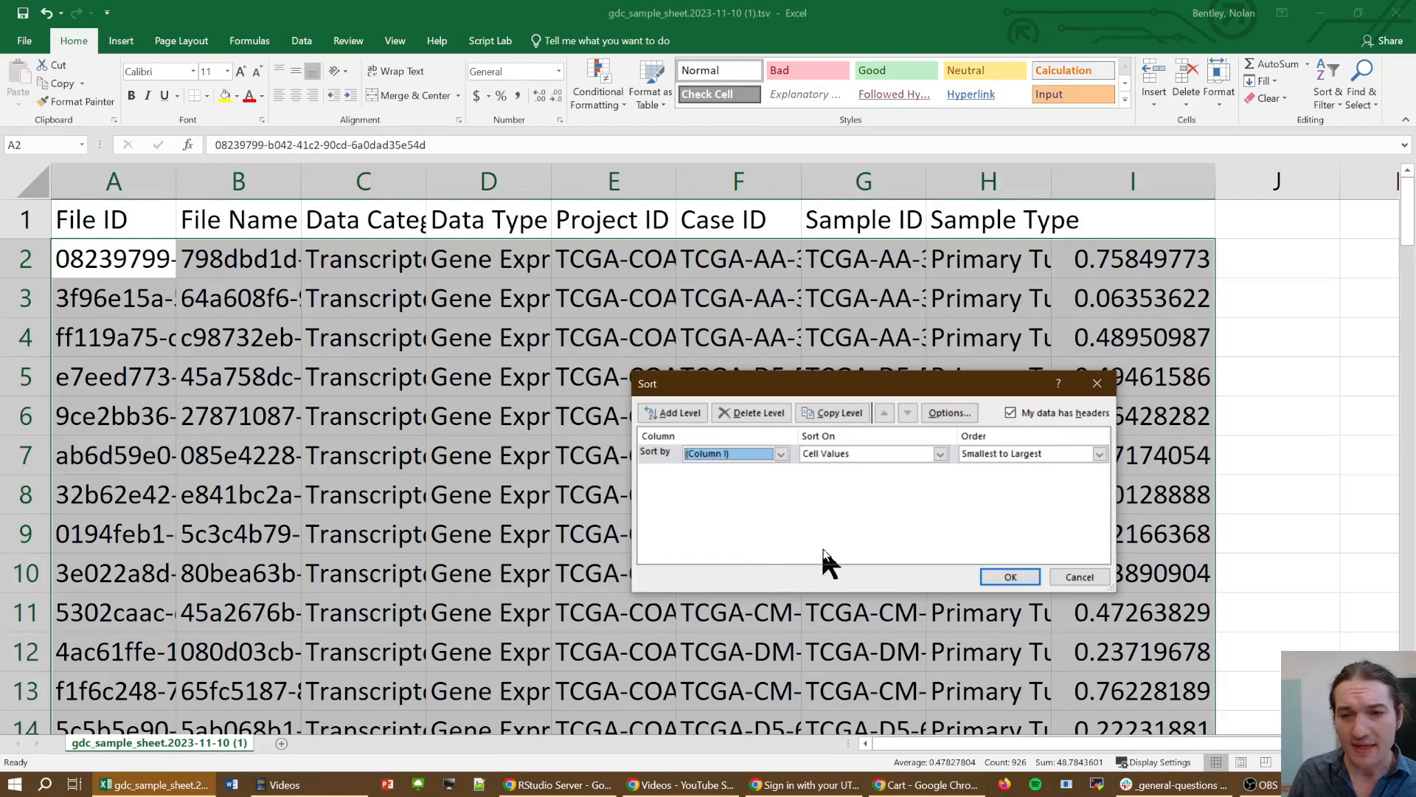
{"action": "left_click", "coordinate": [1010, 577]}
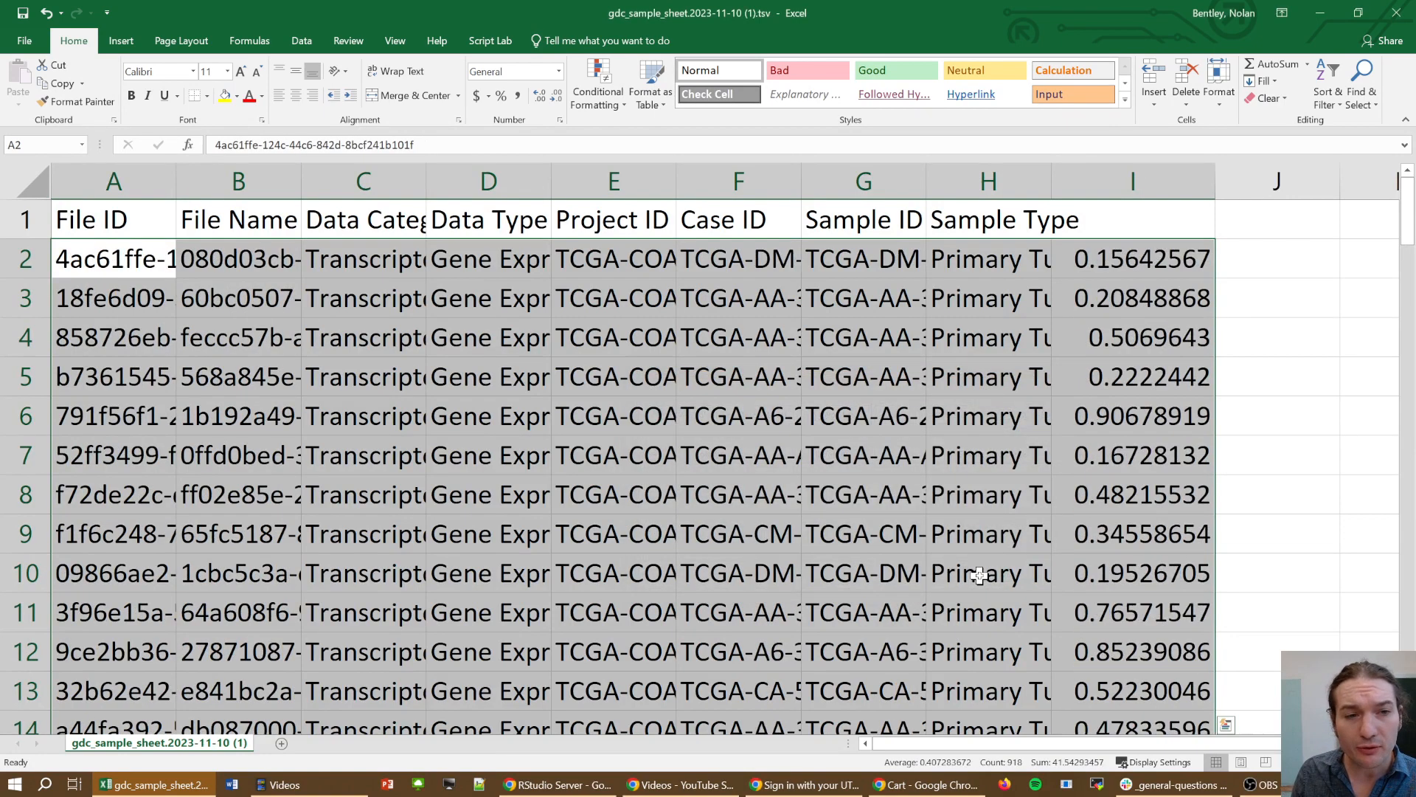
- Clear the random numbers from column I, from I2 down to the last sample row
{"action": "left_click", "coordinate": [992, 388]}
{"action": "left_click", "coordinate": [1050, 290]}
{"action": "left_click", "coordinate": [1066, 259]}
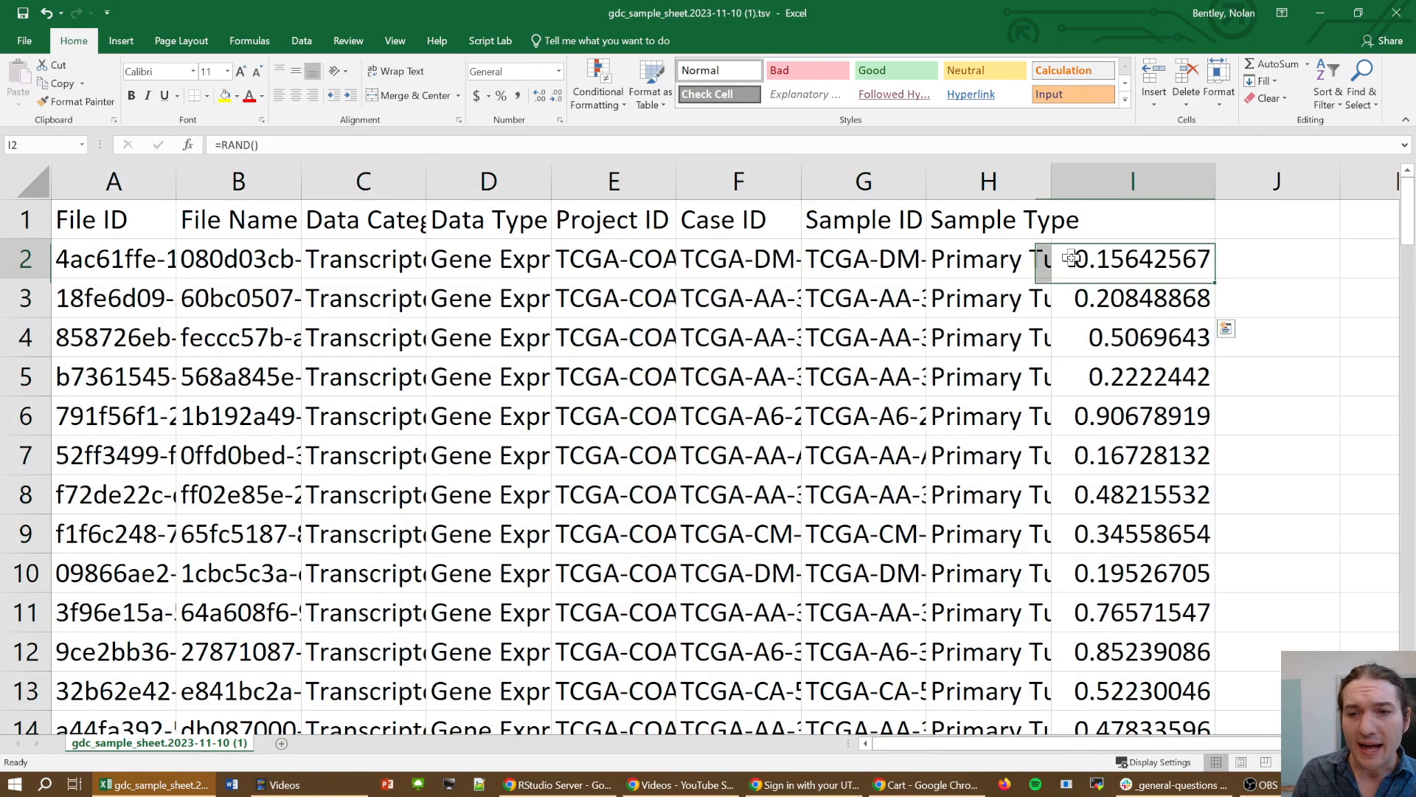
{"action": "key", "text": "ctrl+shift+Down"}
{"action": "key", "text": "Delete"}
{"action": "key", "text": "ctrl+BackSpace"}
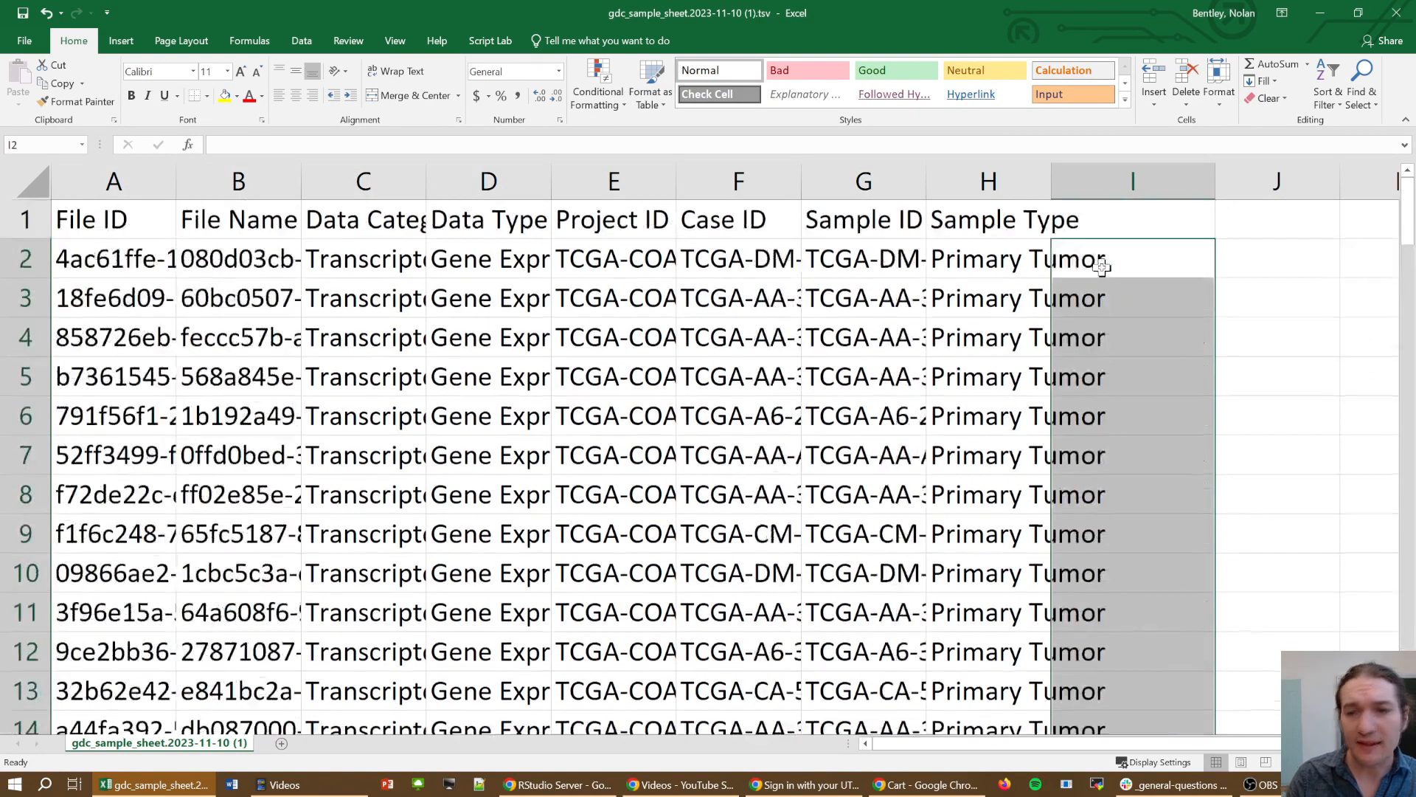
- Delete the contents of all sample rows in columns A to H from row 52 down to the end of the data
{"action": "scroll", "coordinate": [1015, 398], "scroll_direction": "down", "scroll_amount": 7}
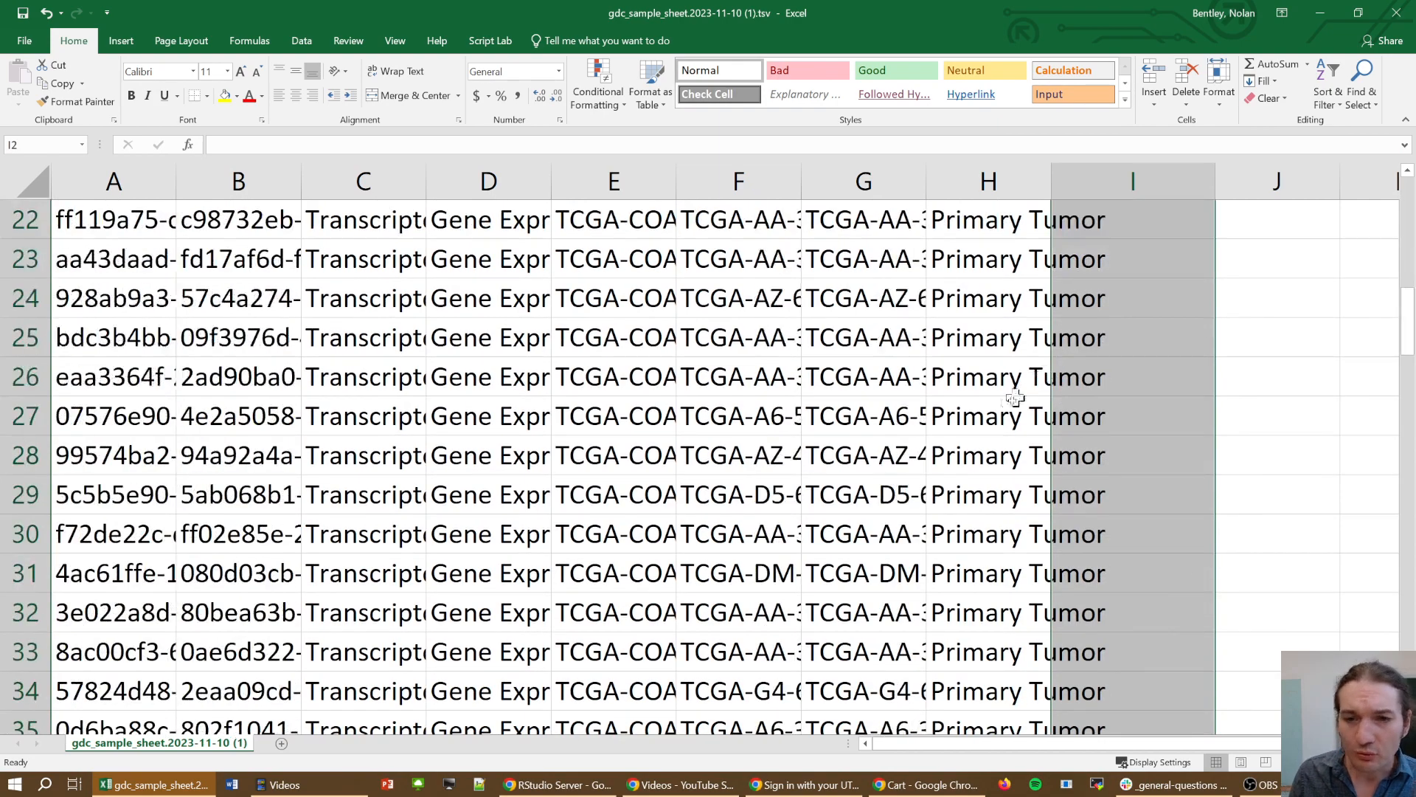
{"action": "scroll", "coordinate": [1001, 425], "scroll_direction": "down", "scroll_amount": 6}
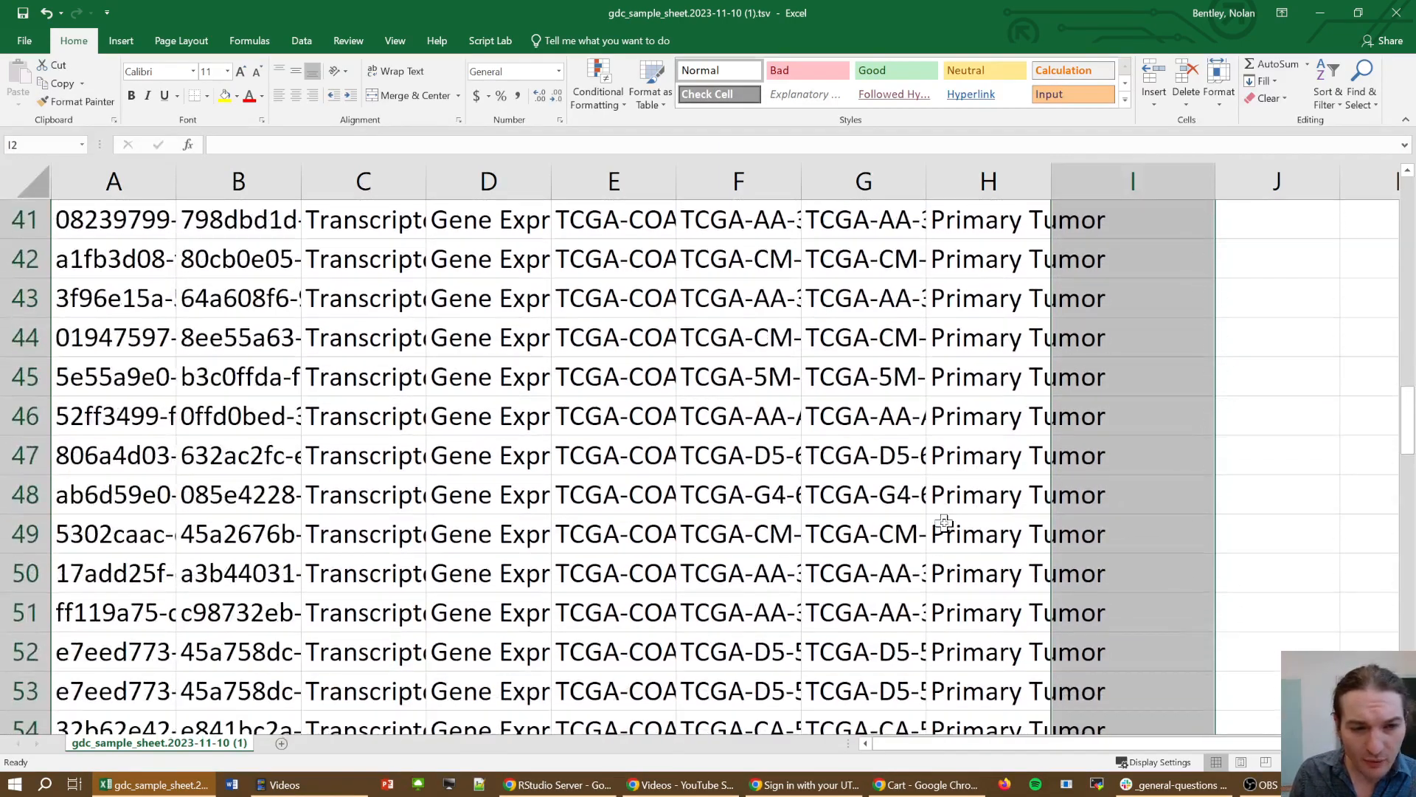
{"action": "left_click", "coordinate": [984, 640]}
{"action": "key", "text": "ctrl+shift+Left"}
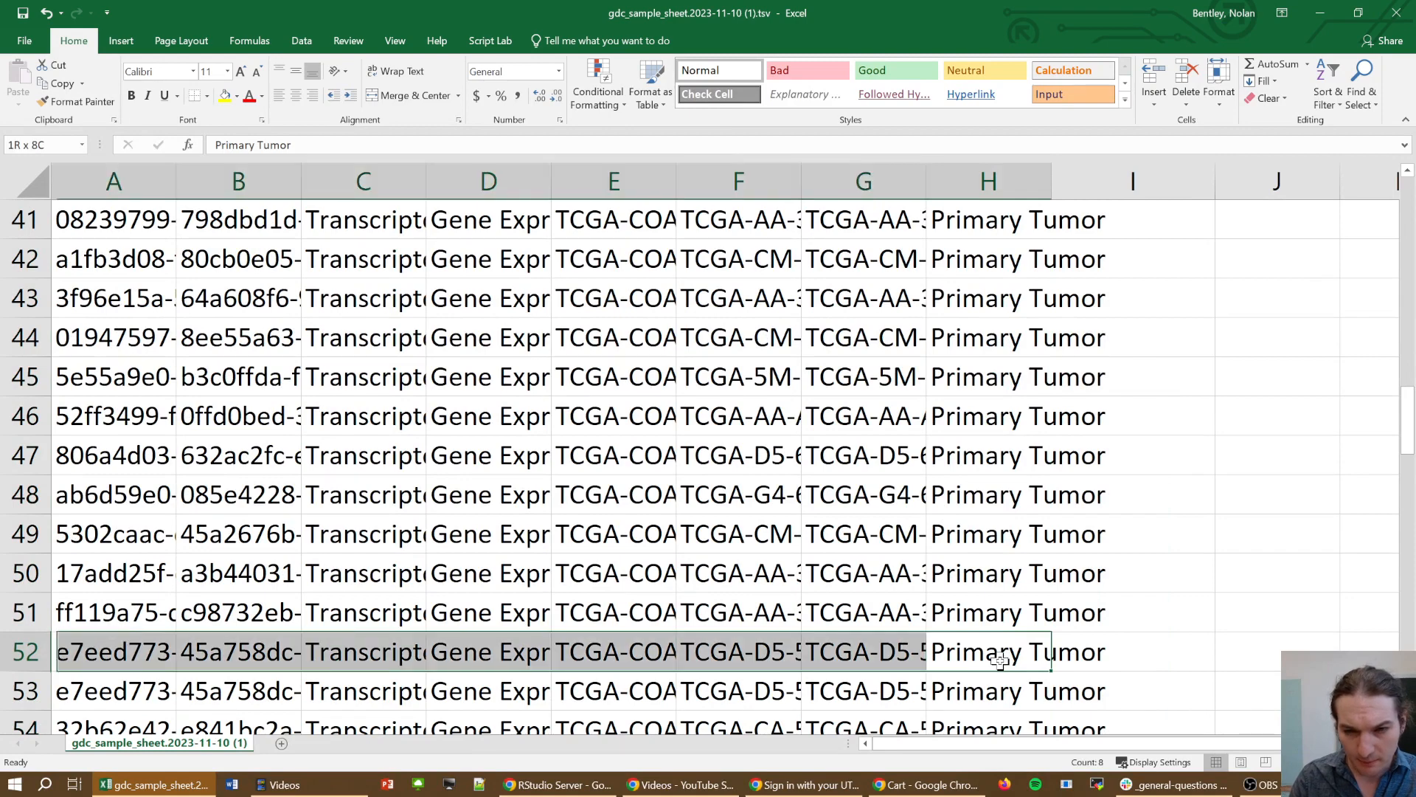
{"action": "key", "text": "ctrl+shift+Down"}
{"action": "key", "text": "Delete"}
{"action": "key", "text": "ctrl+Up"}
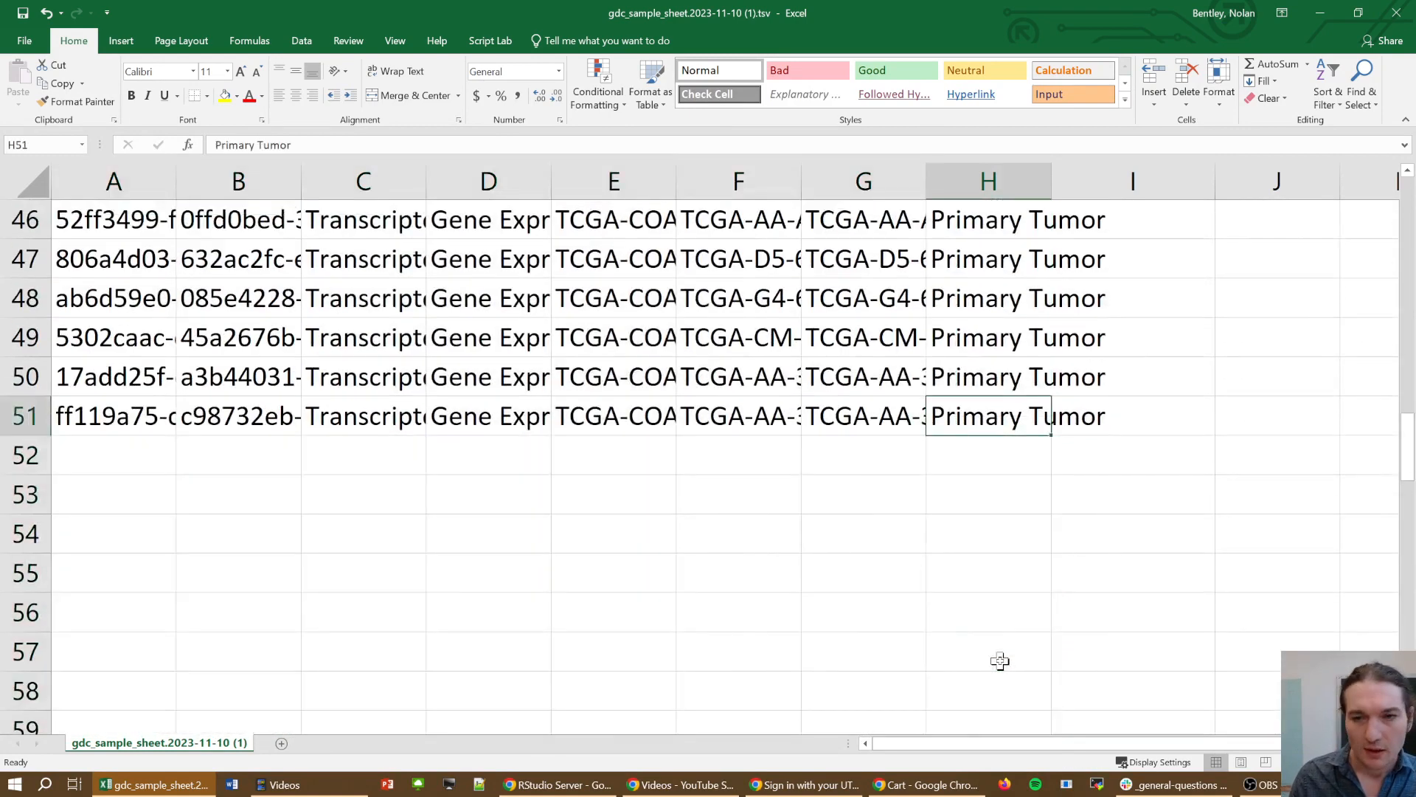
- Copy the whole remaining sample table, including the header row, from A1 to H51
{"action": "scroll", "coordinate": [721, 499], "scroll_direction": "up", "scroll_amount": 15}
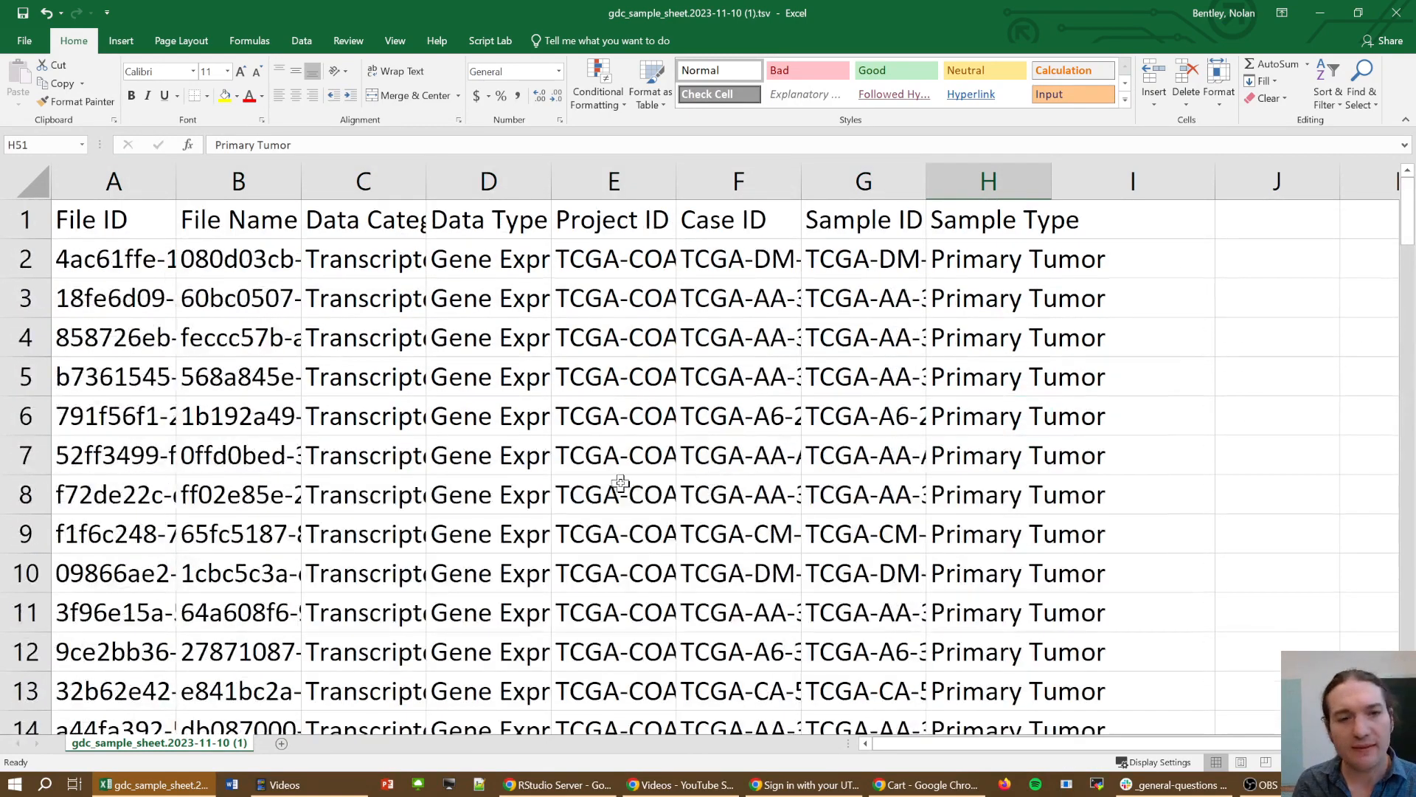
{"action": "left_click", "coordinate": [618, 454]}
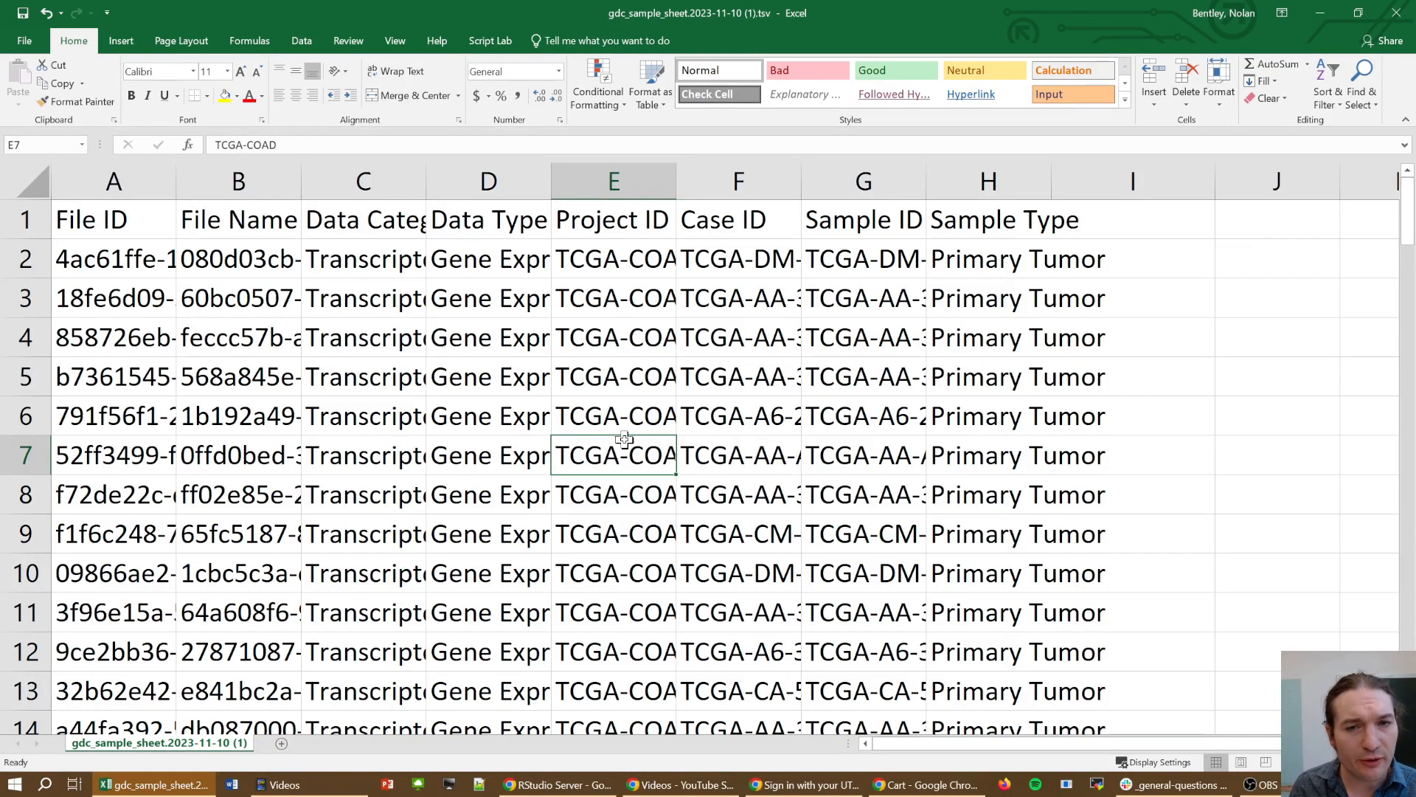
{"action": "key", "text": "ctrl+a"}
{"action": "key", "text": "ctrl+c"}
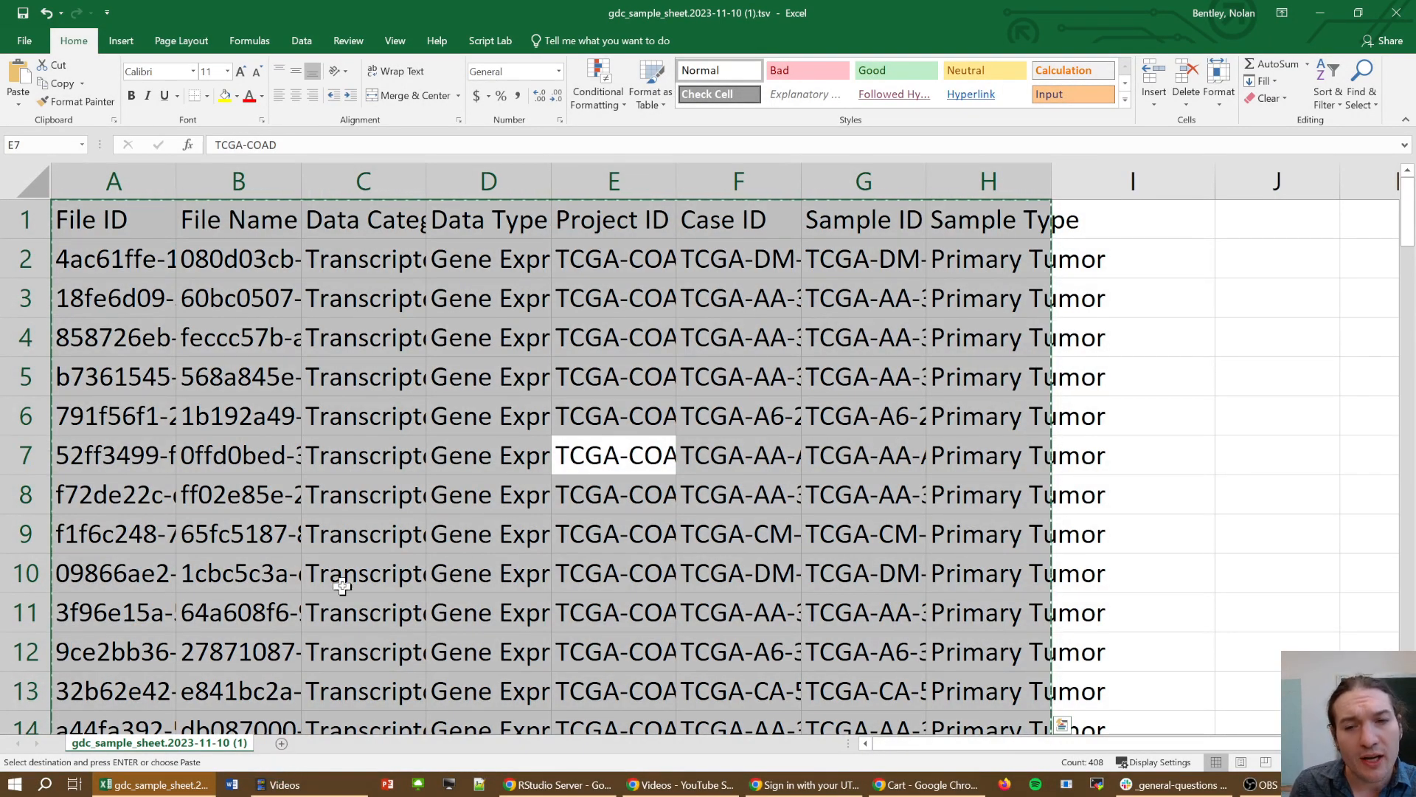
{"action": "scroll", "coordinate": [342, 587], "scroll_direction": "down", "scroll_amount": 20}
{"action": "scroll", "coordinate": [347, 590], "scroll_direction": "up", "scroll_amount": 9}
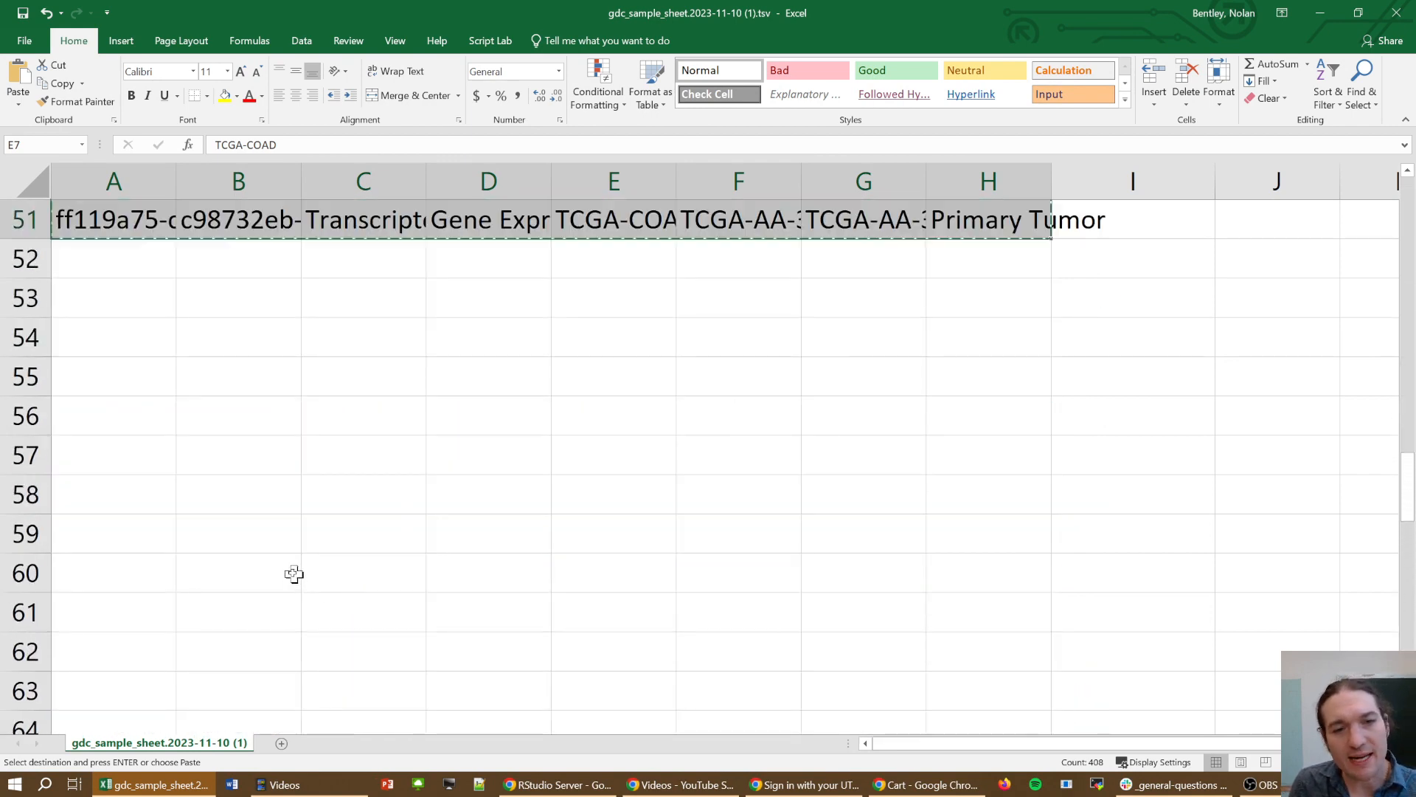
{"action": "scroll", "coordinate": [294, 574], "scroll_direction": "up", "scroll_amount": 1}
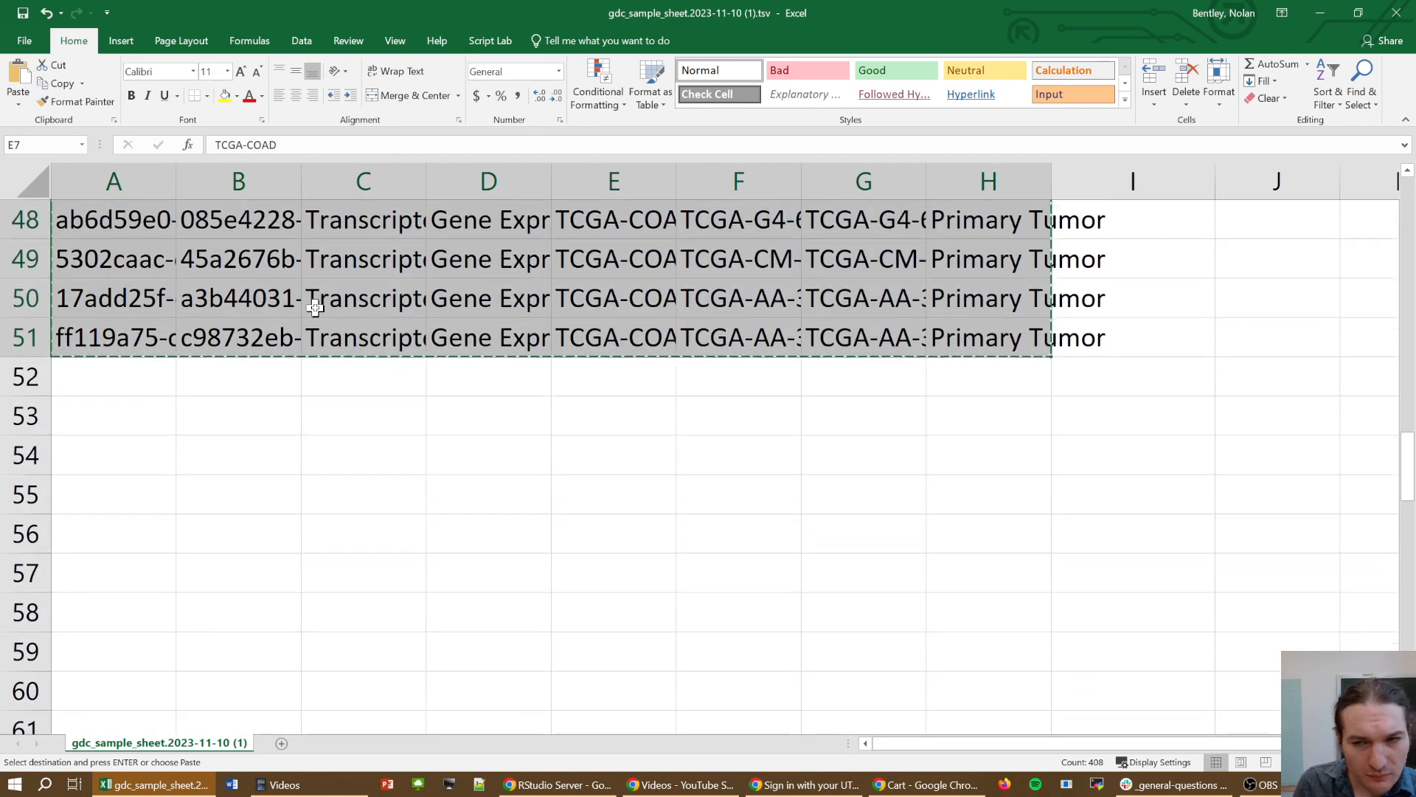
{"action": "scroll", "coordinate": [291, 346], "scroll_direction": "up", "scroll_amount": 16}
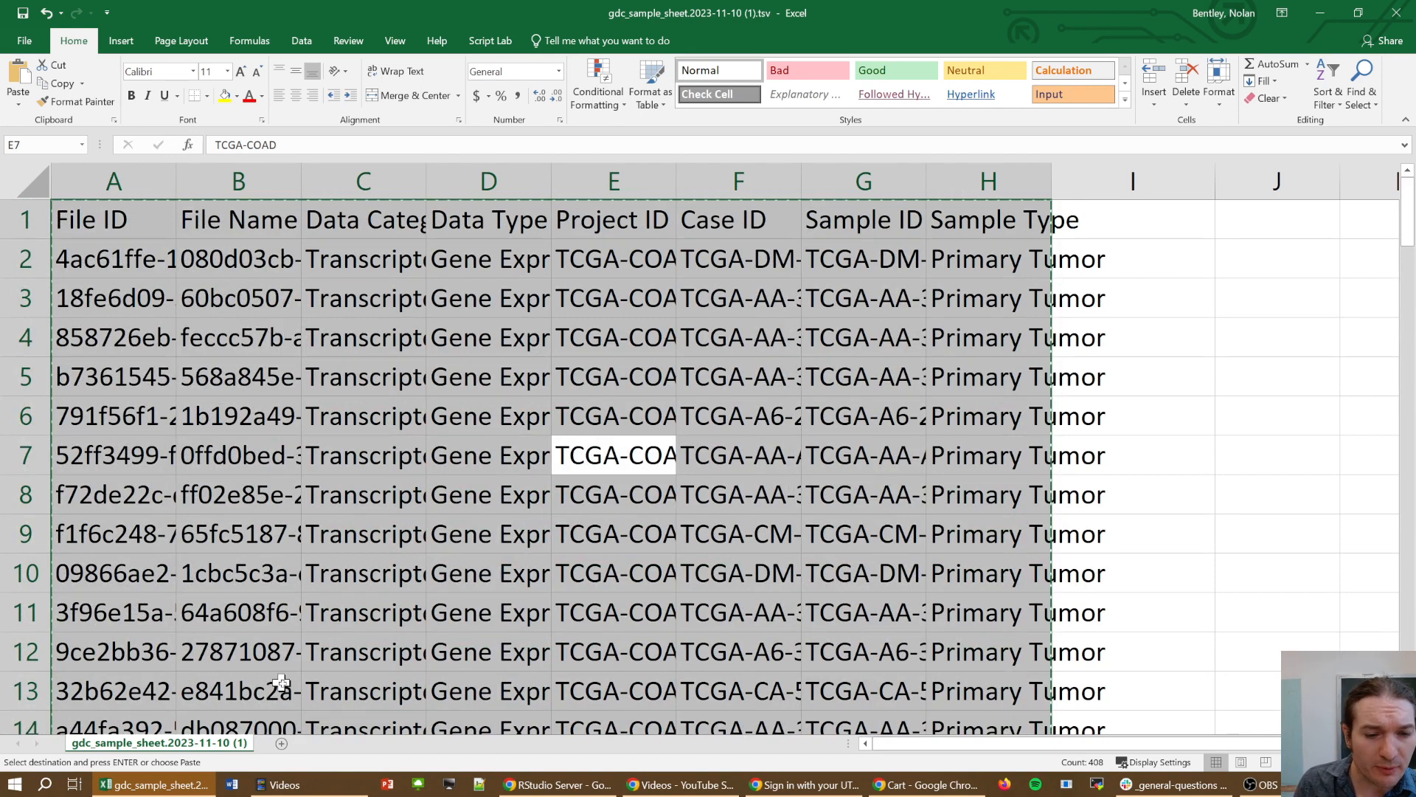
- Add a new worksheet and paste the copied sample table there as values only, starting at A1
{"action": "left_click", "coordinate": [281, 743]}
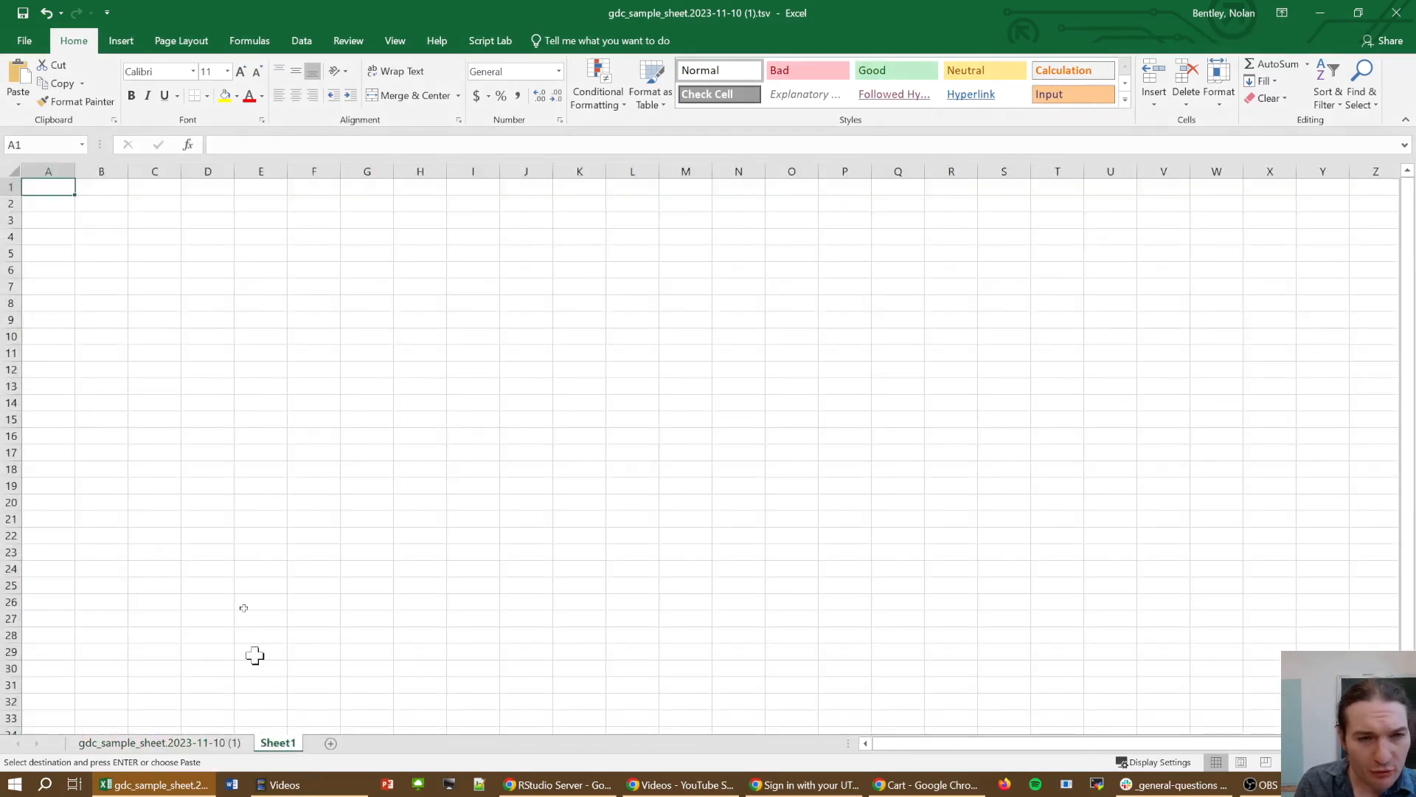
{"action": "right_click", "coordinate": [60, 185]}
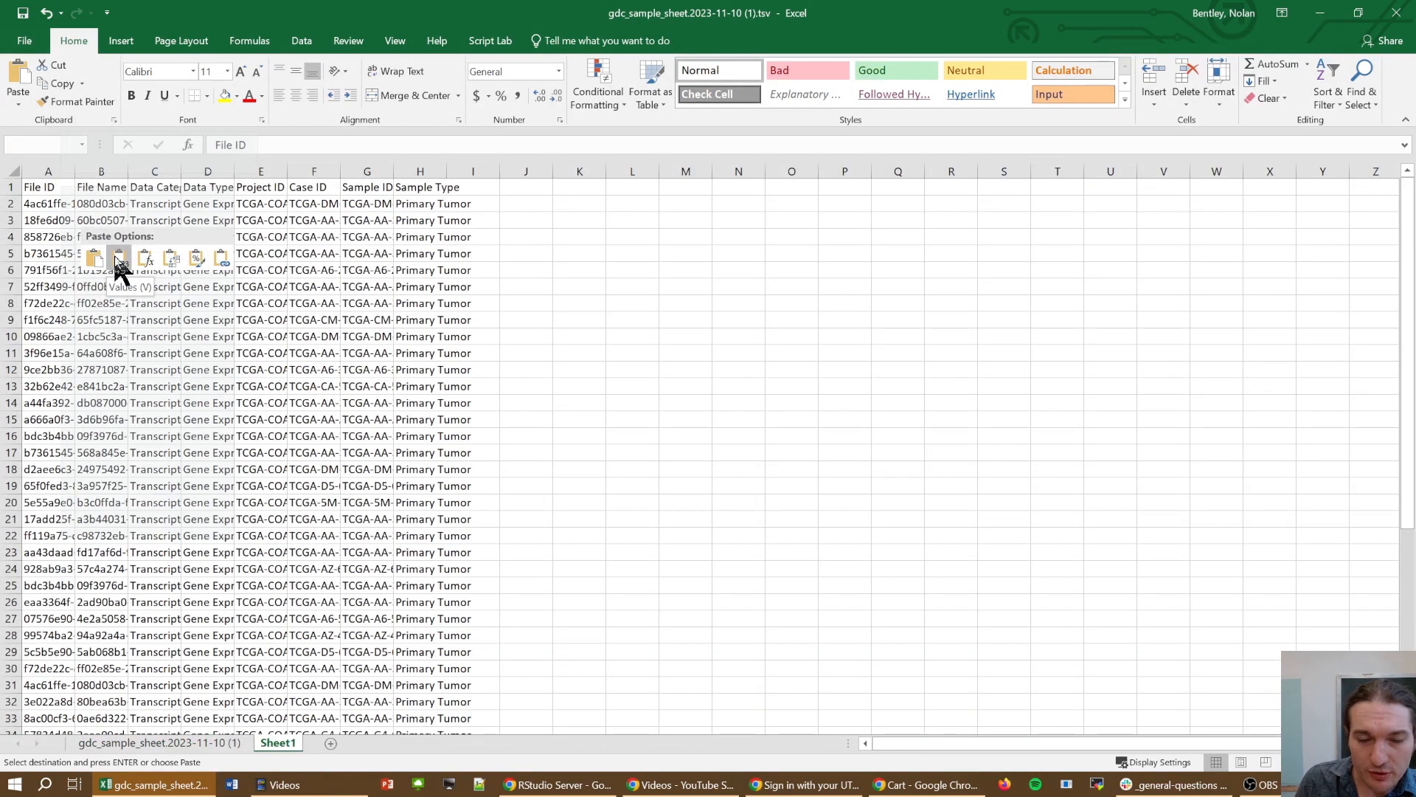
{"action": "left_click", "coordinate": [118, 258]}
{"action": "scroll", "coordinate": [124, 256], "scroll_direction": "down", "scroll_amount": 10}
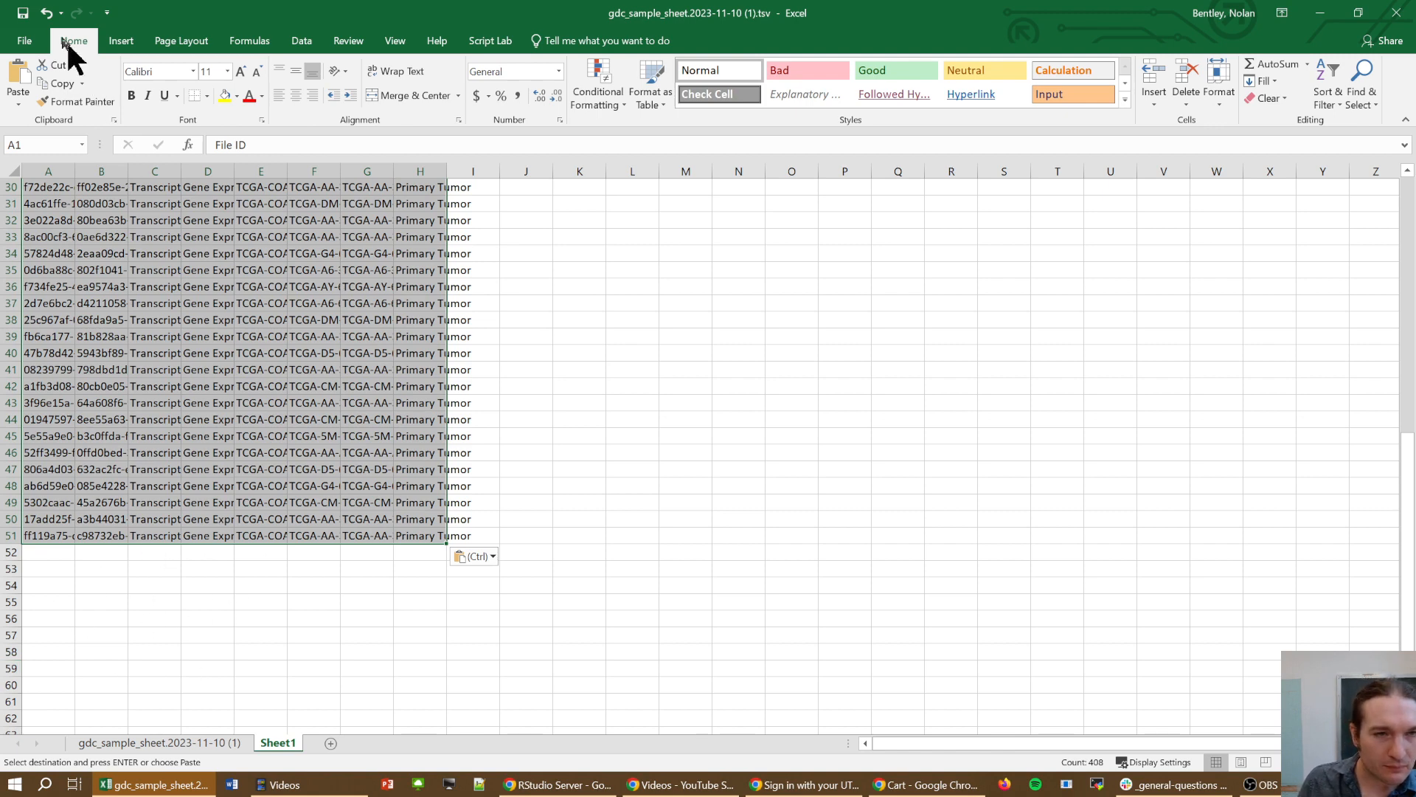
{"action": "key", "text": "Escape"}
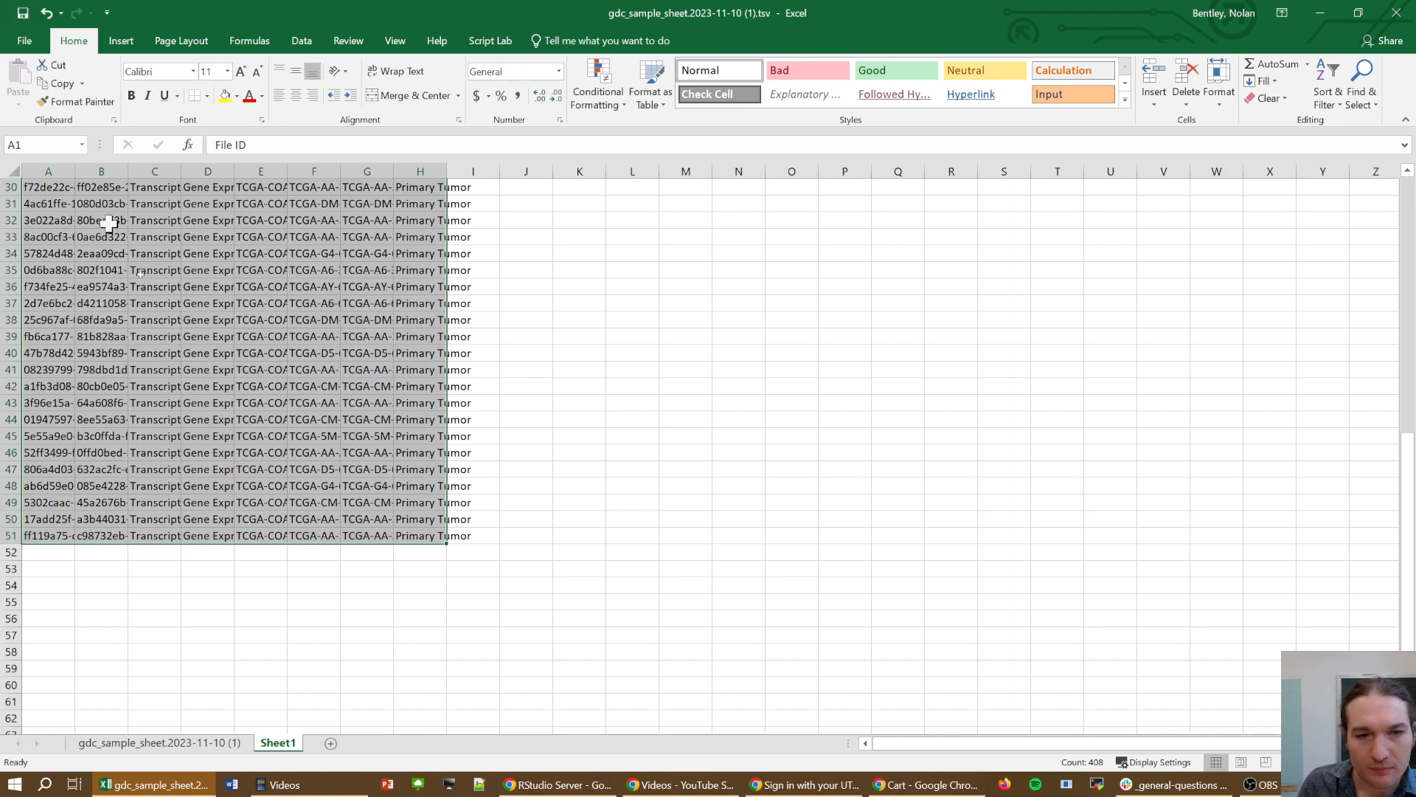
{"action": "left_click", "coordinate": [208, 435]}
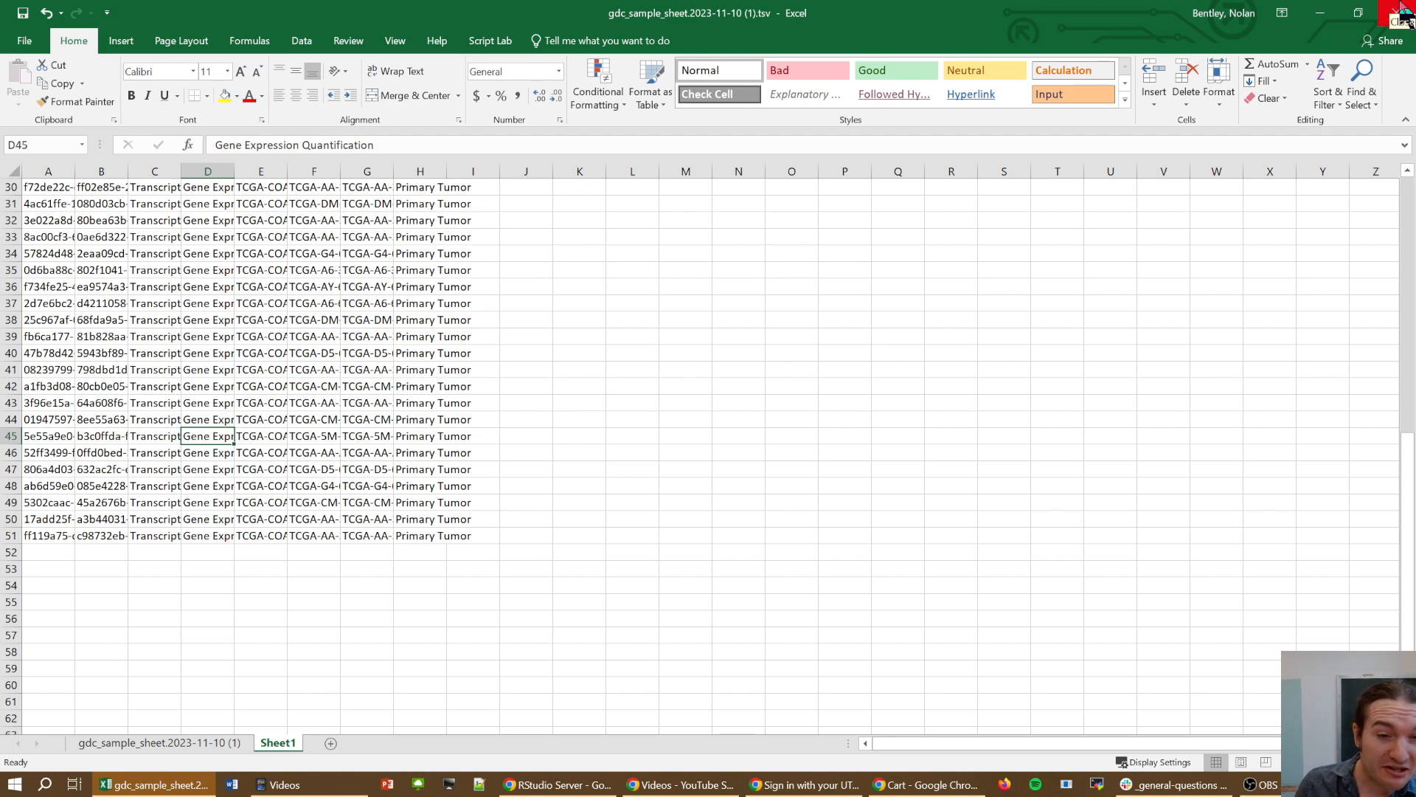
- Highlight duplicate values in the Case ID column F with Light Red Fill with Dark Red Text
{"action": "left_click", "coordinate": [313, 171]}
{"action": "left_click", "coordinate": [598, 82]}
{"action": "mouse_move", "coordinate": [689, 147]}
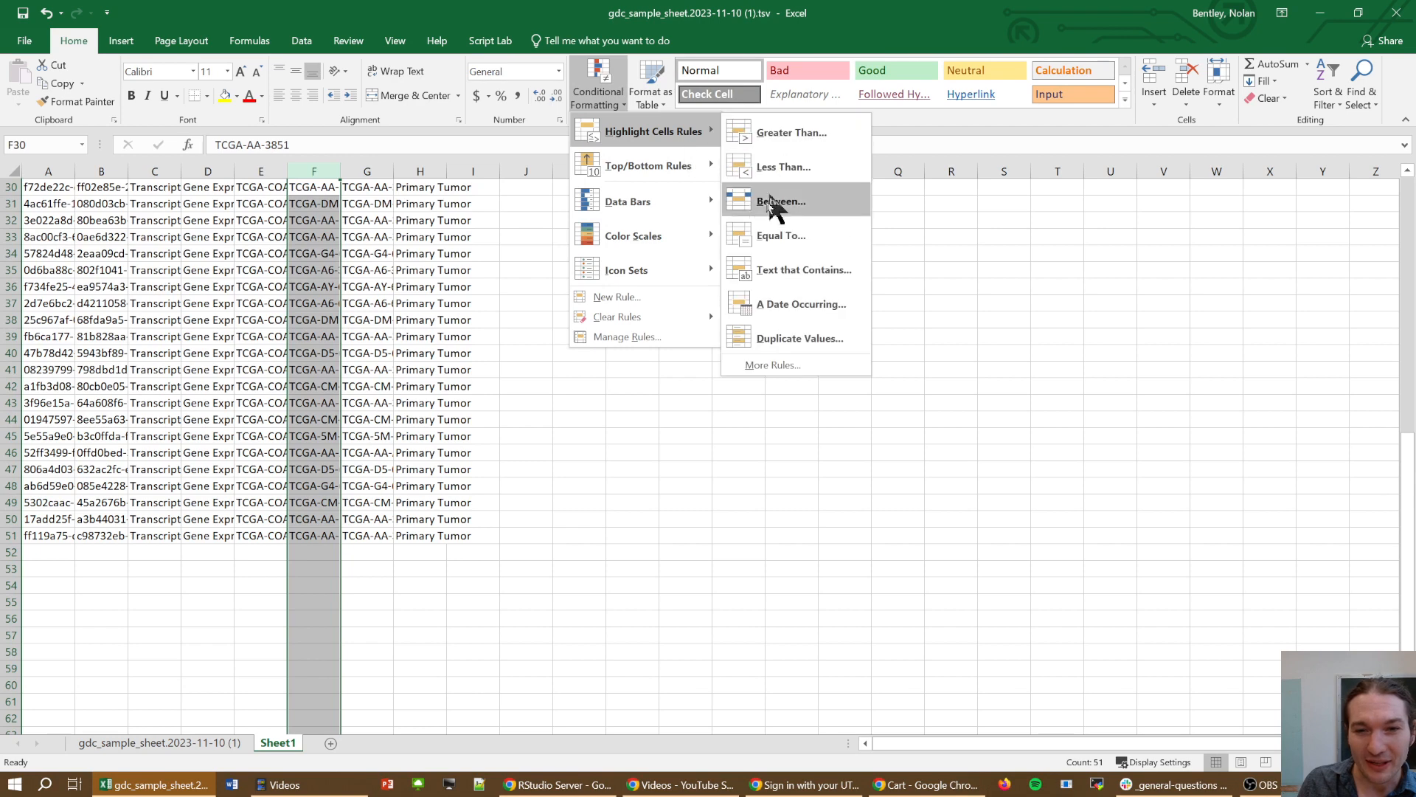
{"action": "left_click", "coordinate": [765, 340]}
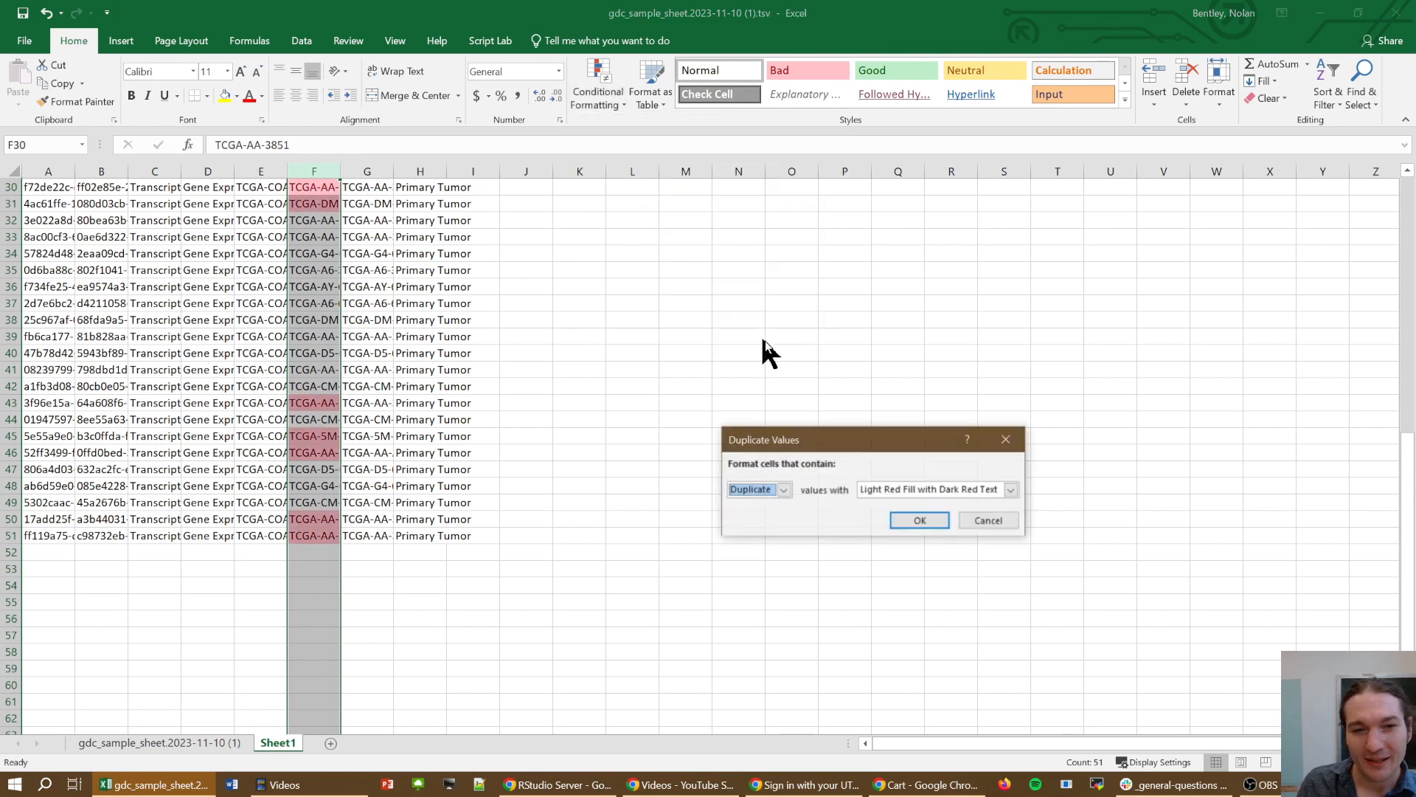
{"action": "left_click", "coordinate": [910, 523]}
{"action": "scroll", "coordinate": [349, 388], "scroll_direction": "up", "scroll_amount": 10}
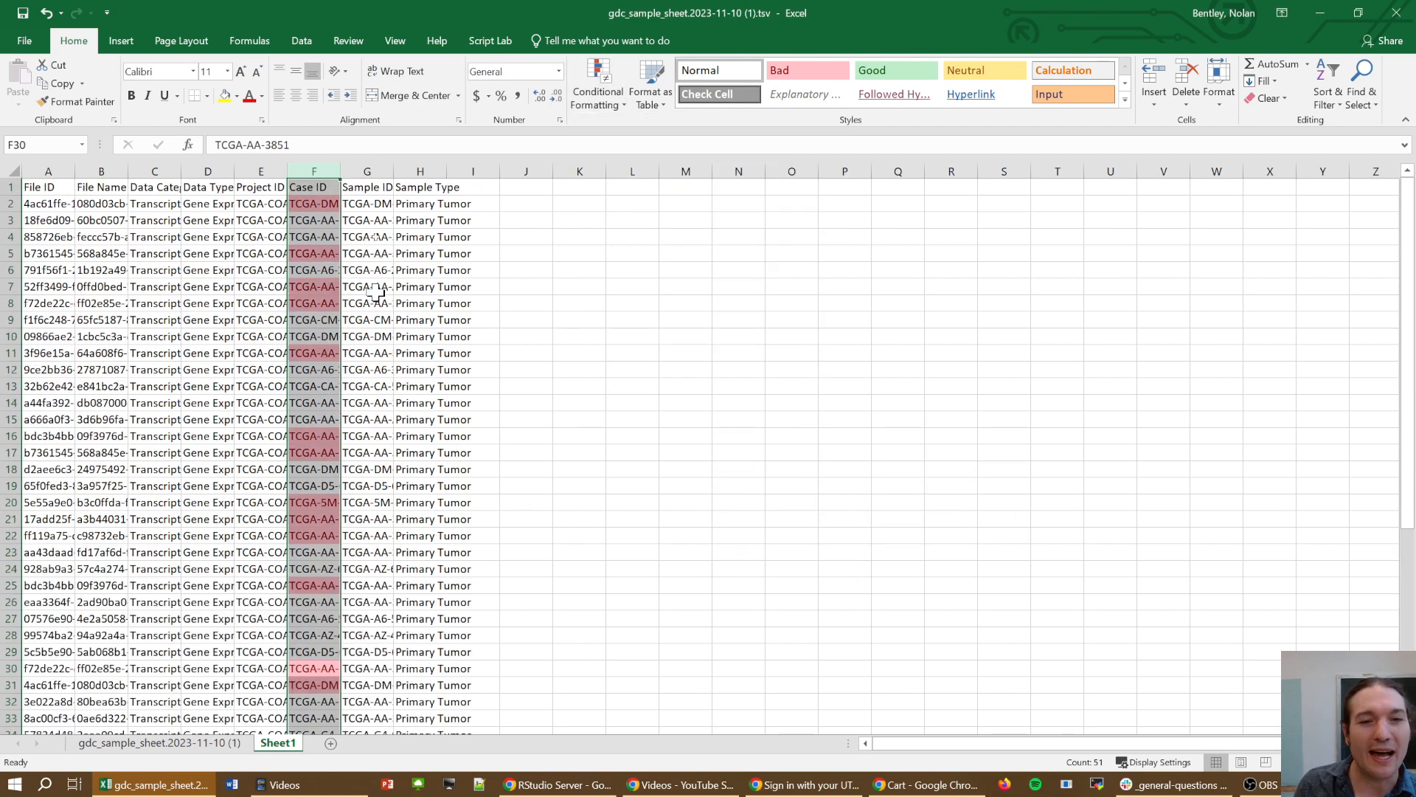
{"action": "left_click", "coordinate": [371, 250]}
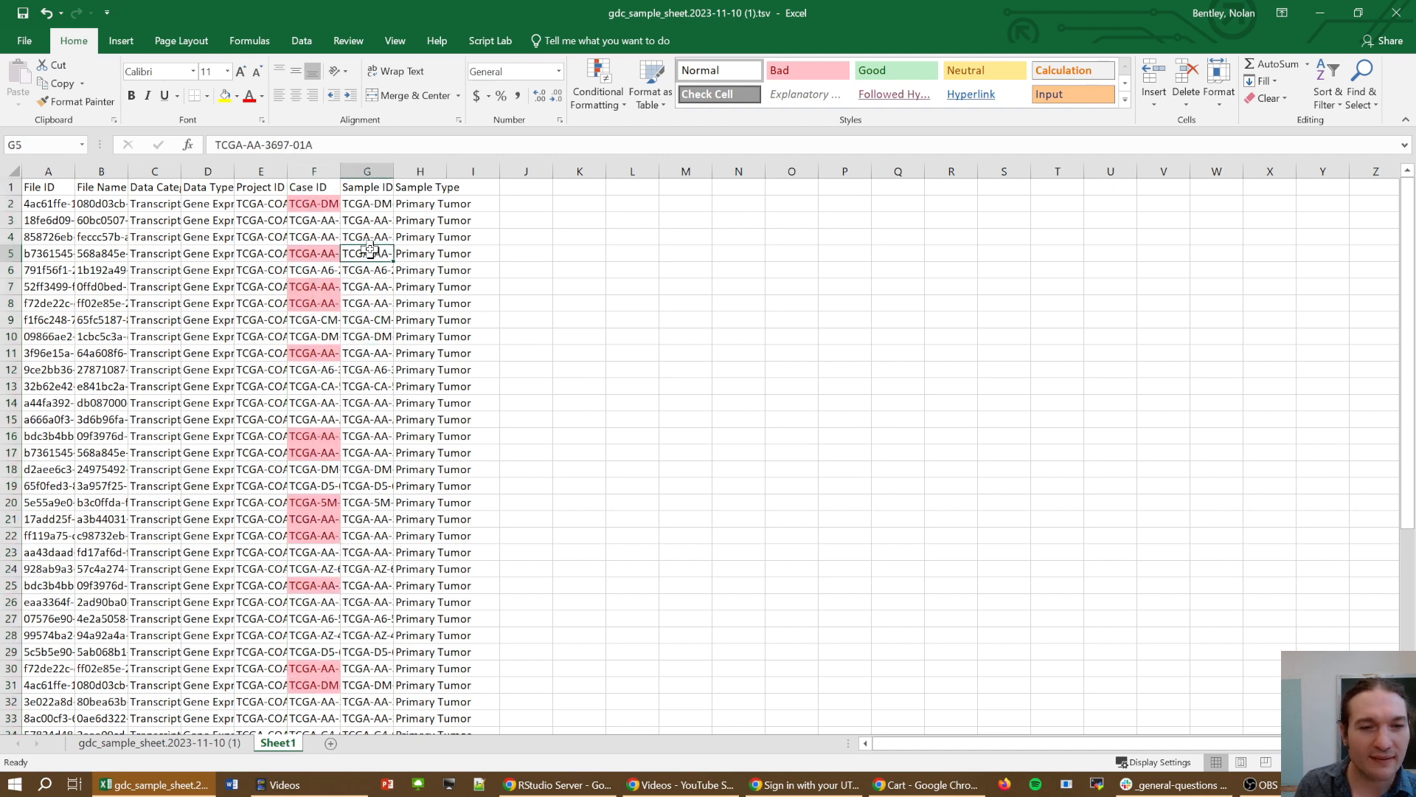